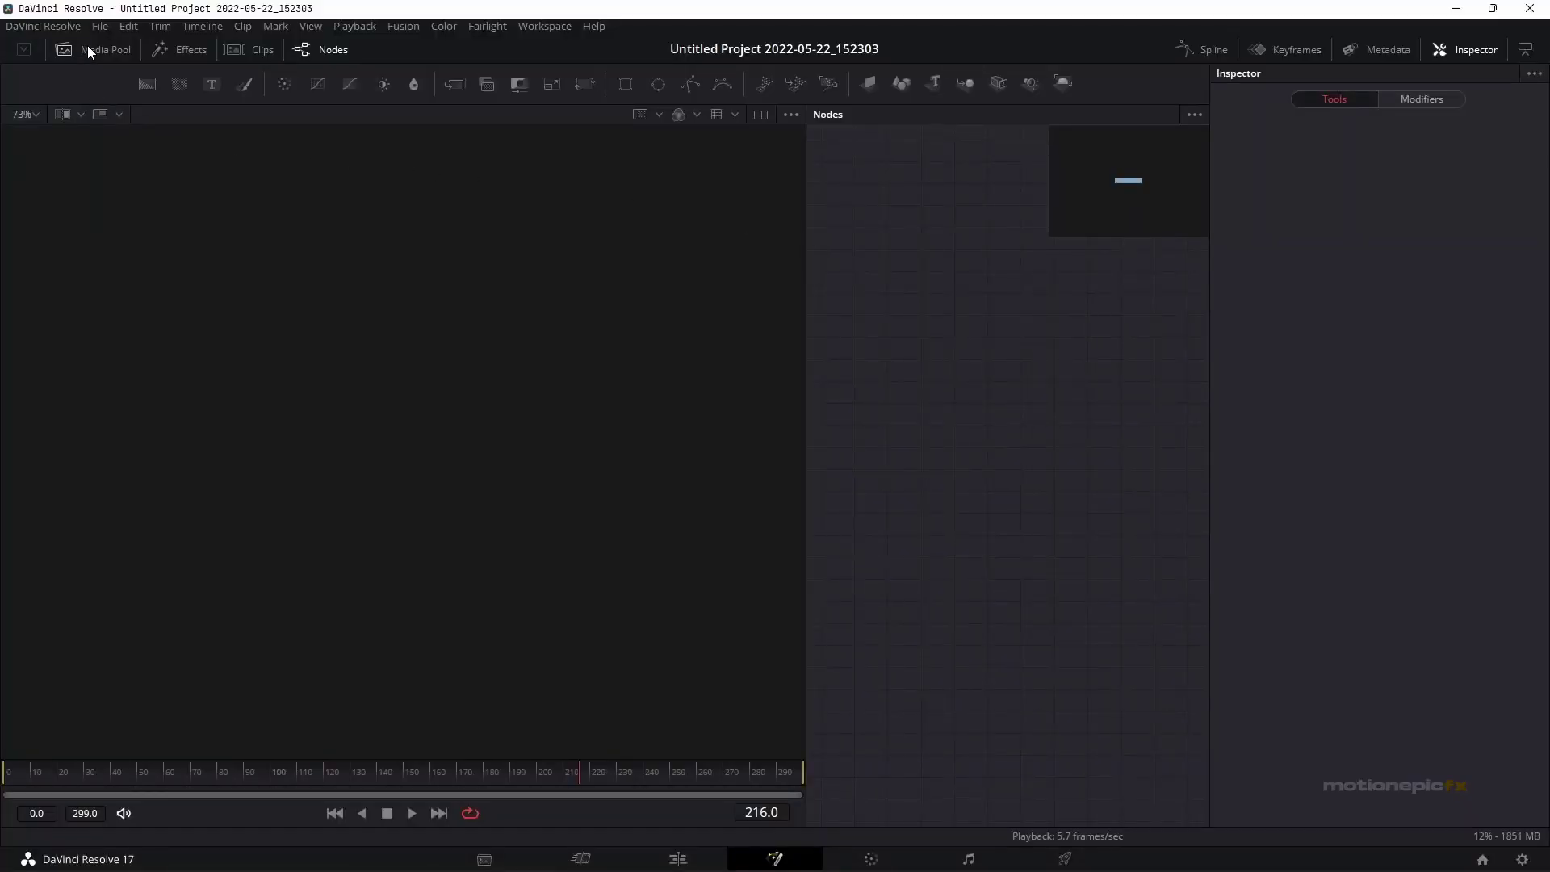
Add the map image pubgmap.io_erangel (2).png to the node graph and display it in the viewer
left_click(87, 49)
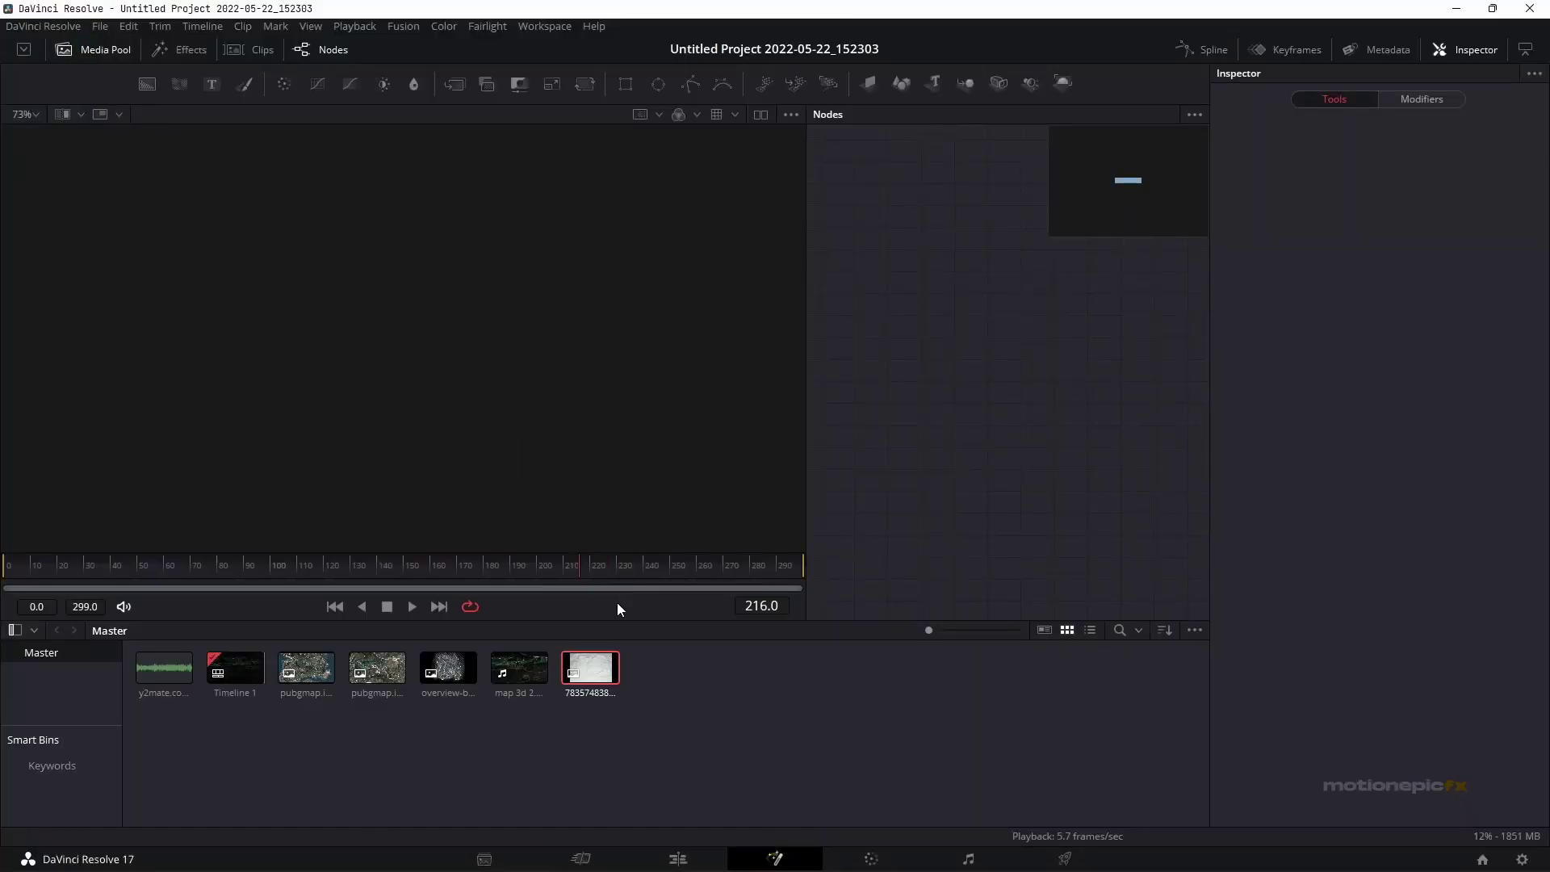
left_click_drag(319, 655, 987, 314)
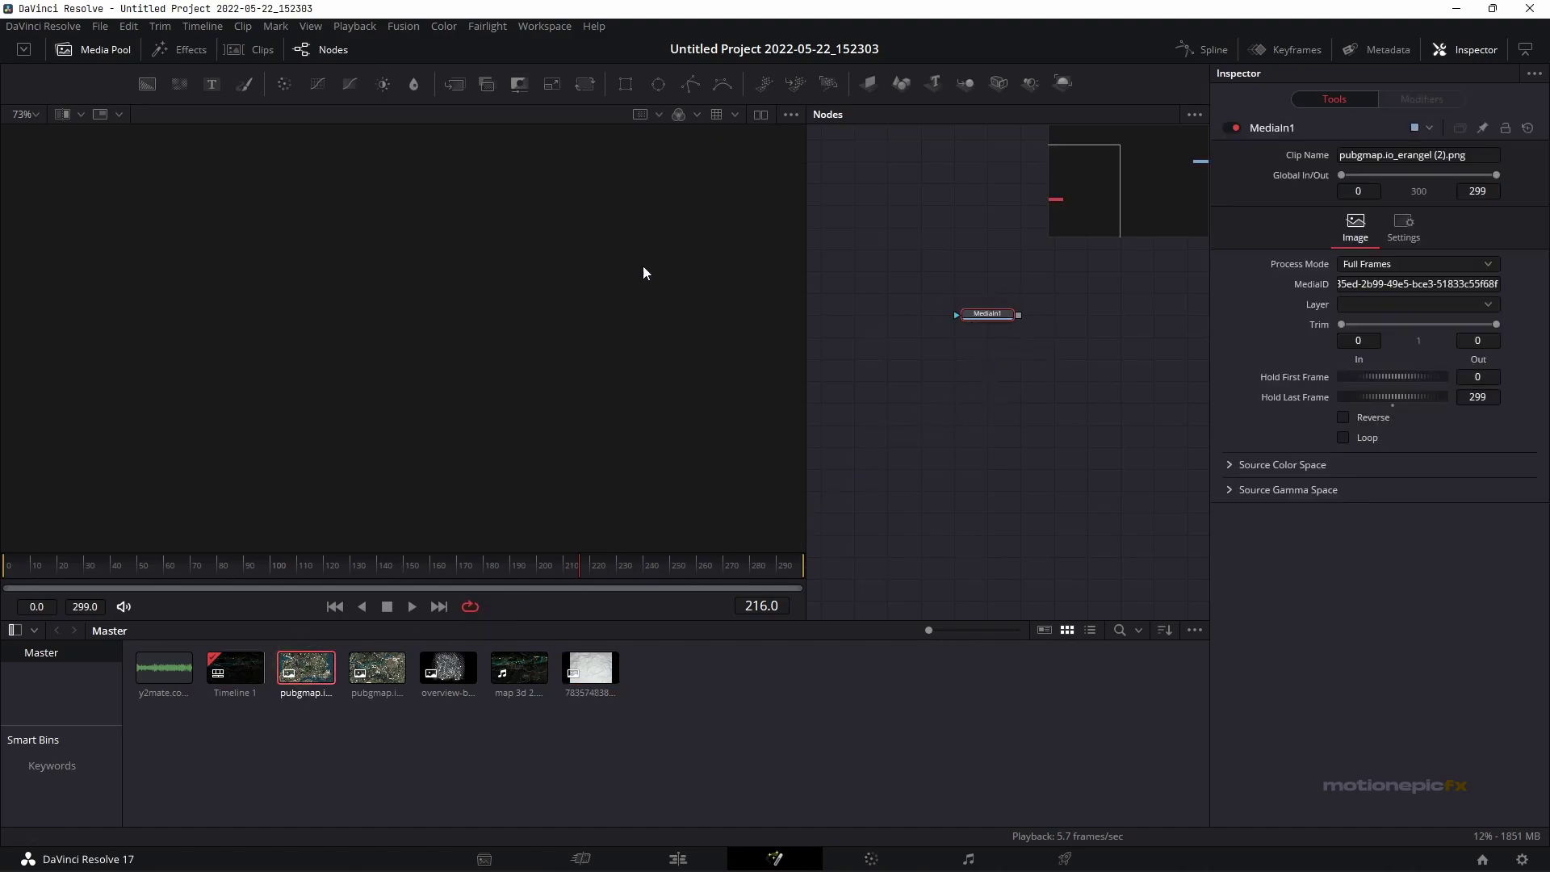
left_click(97, 50)
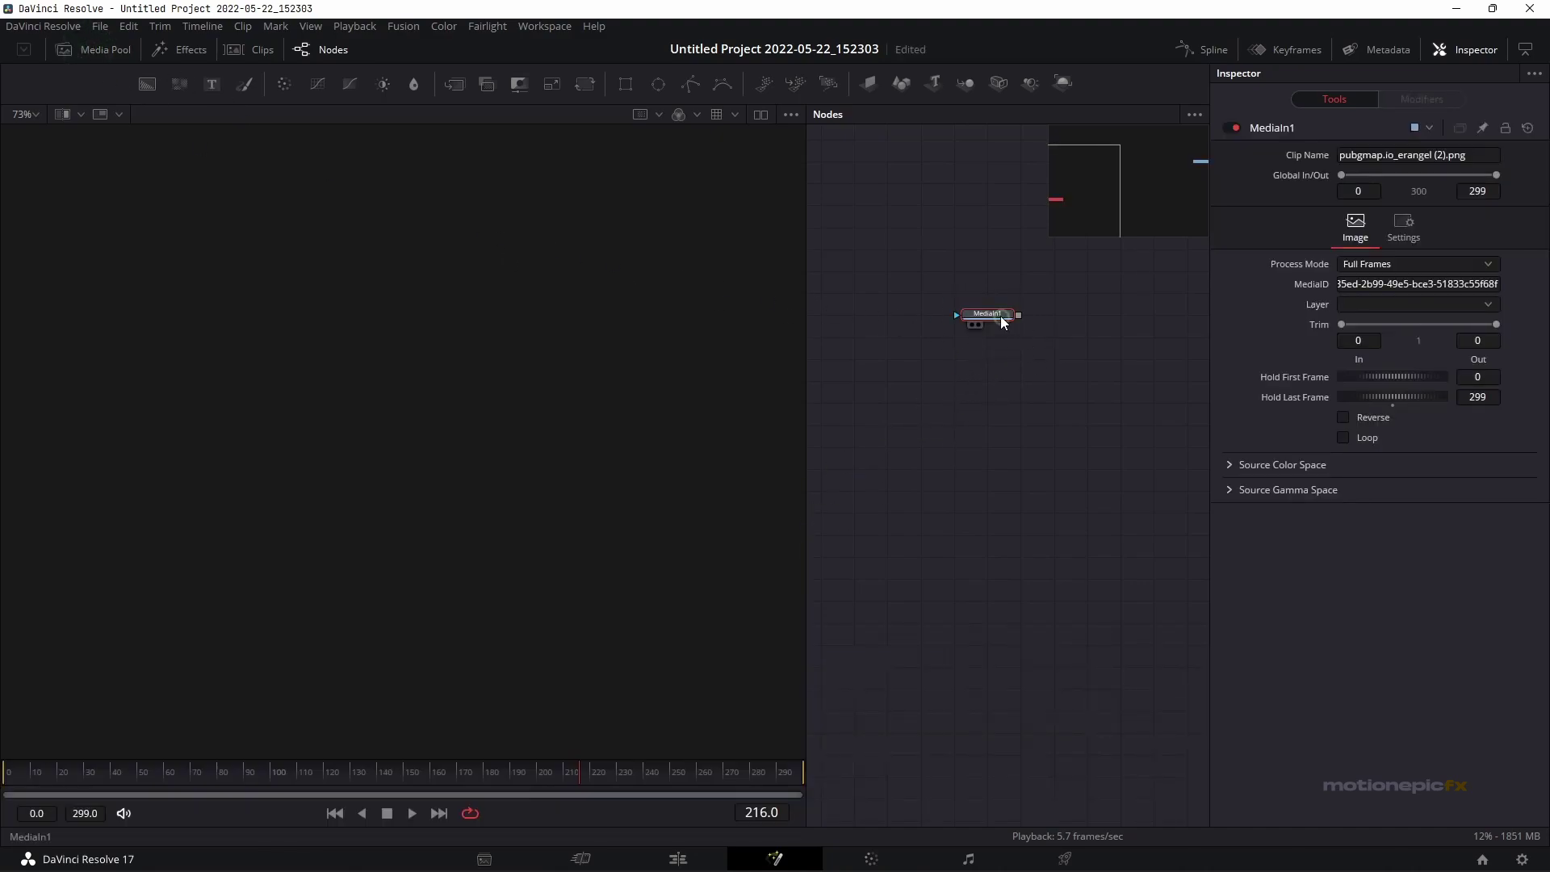
key("1")
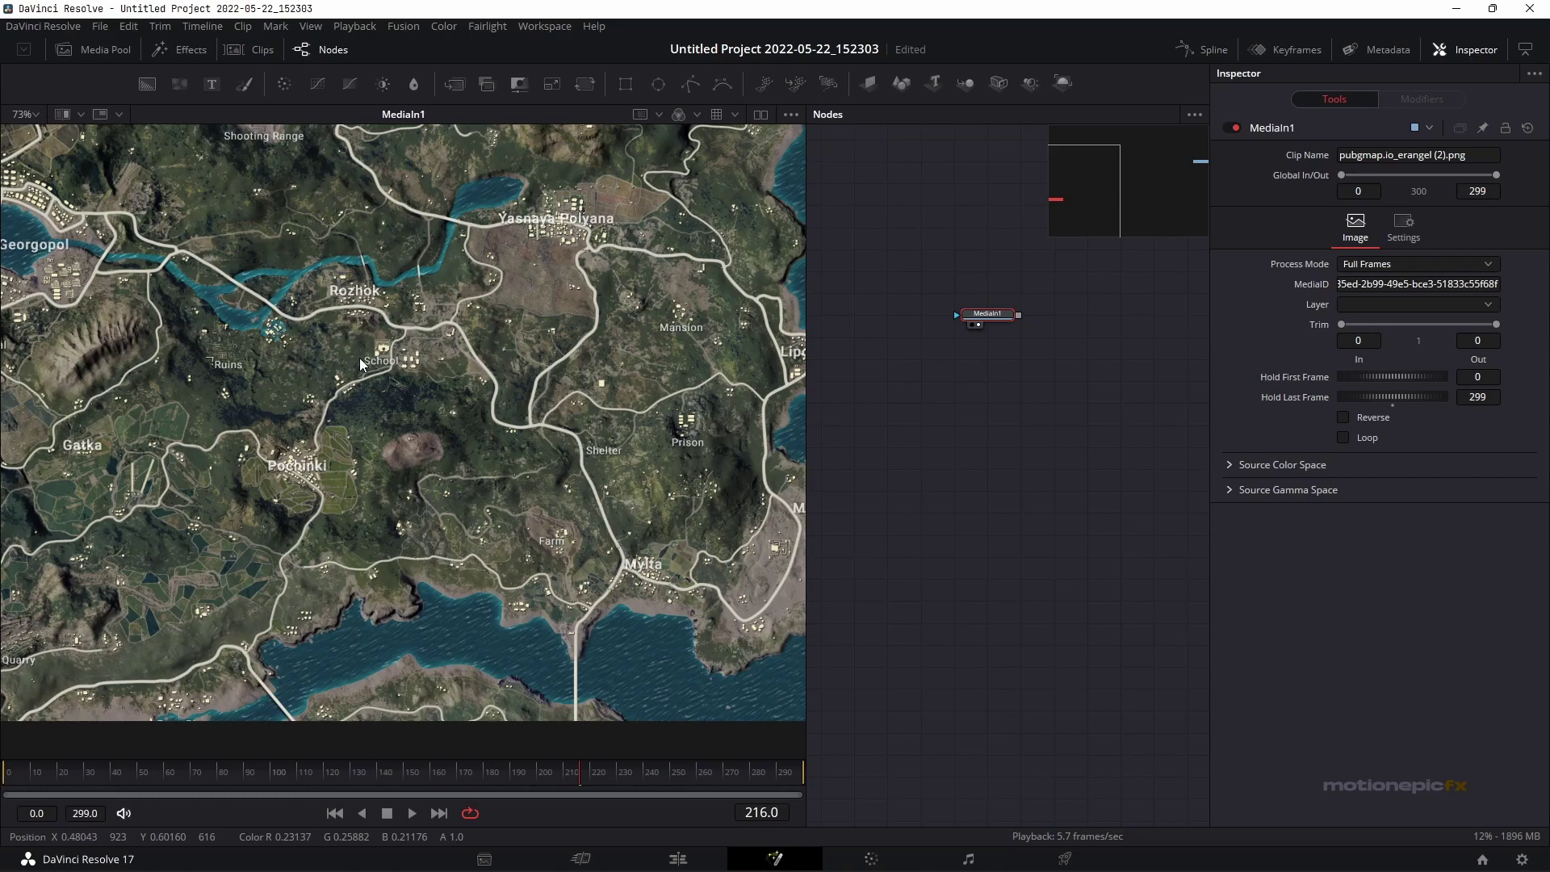
scroll(422, 419, "down", 1)
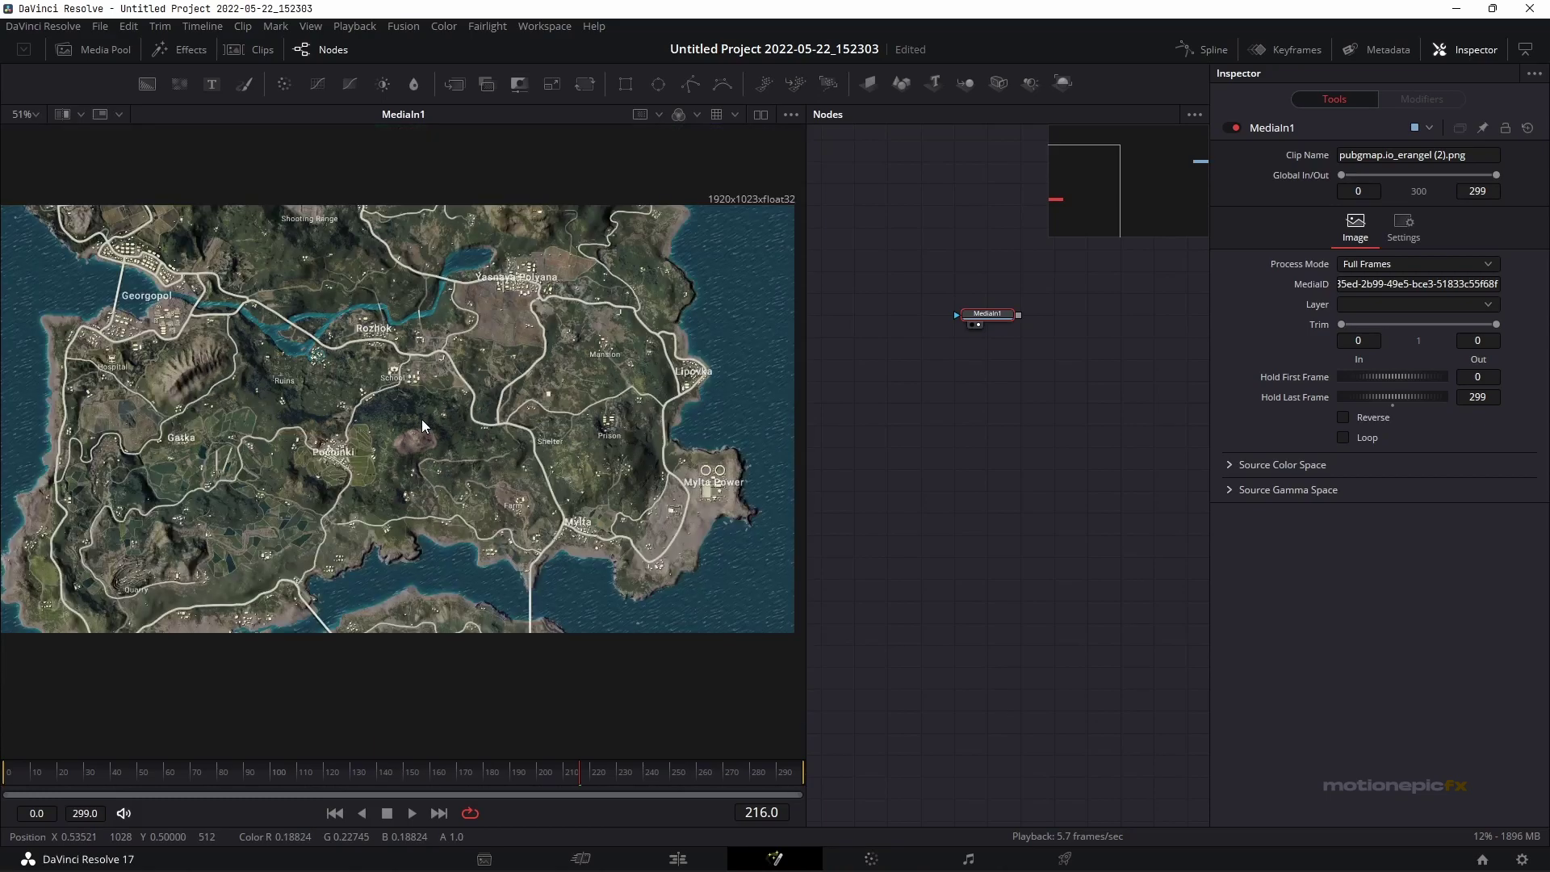
scroll(346, 408, "up", 1)
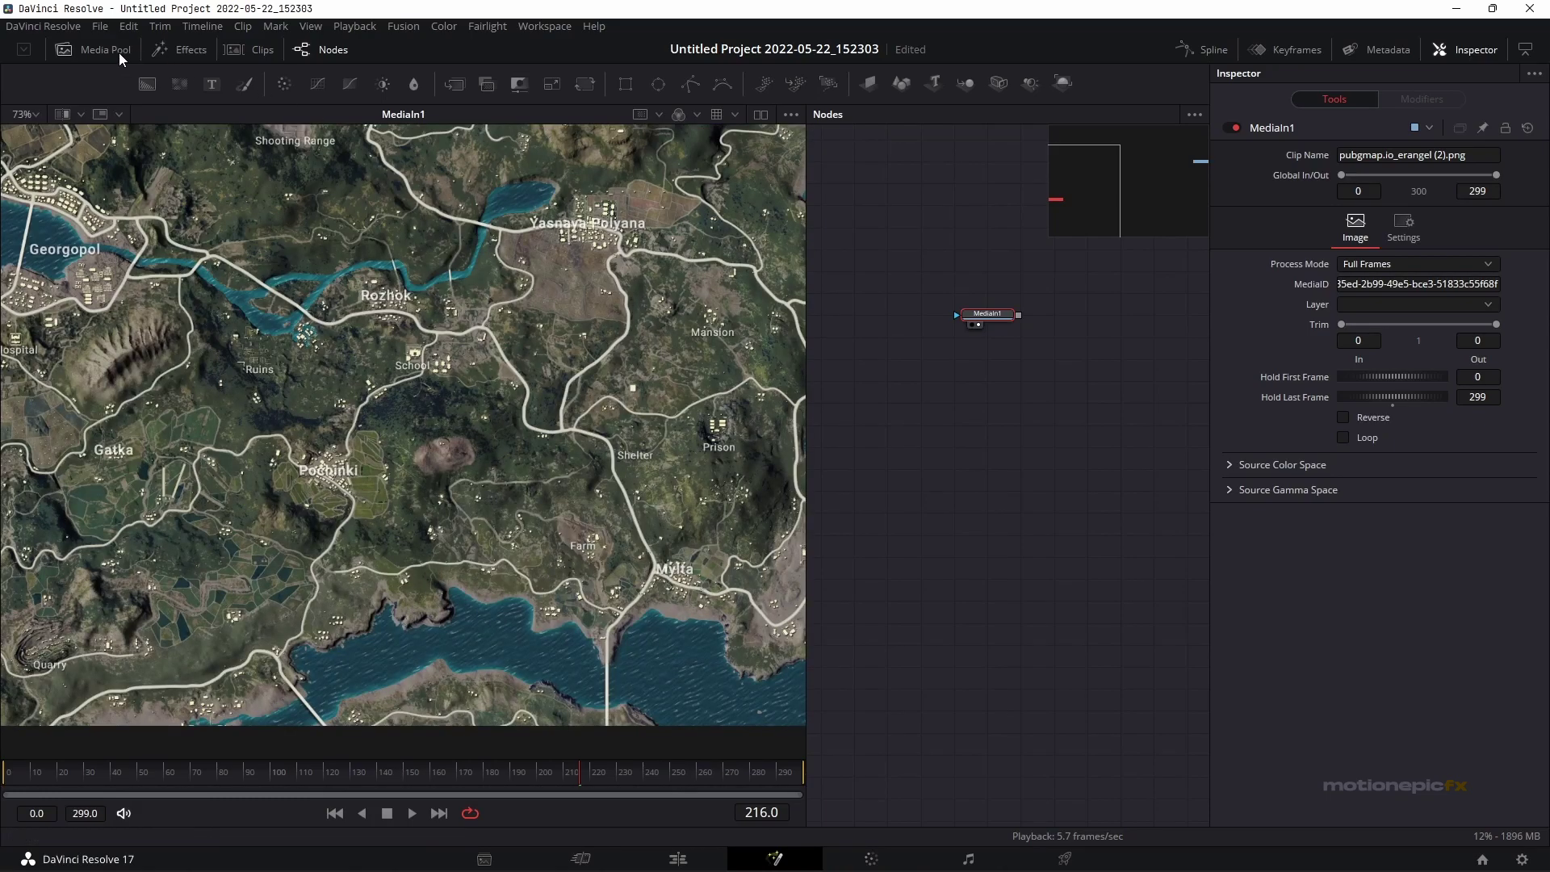
left_click(93, 49)
left_click_drag(595, 691, 998, 380)
left_click(93, 49)
scroll(454, 370, "down", 2)
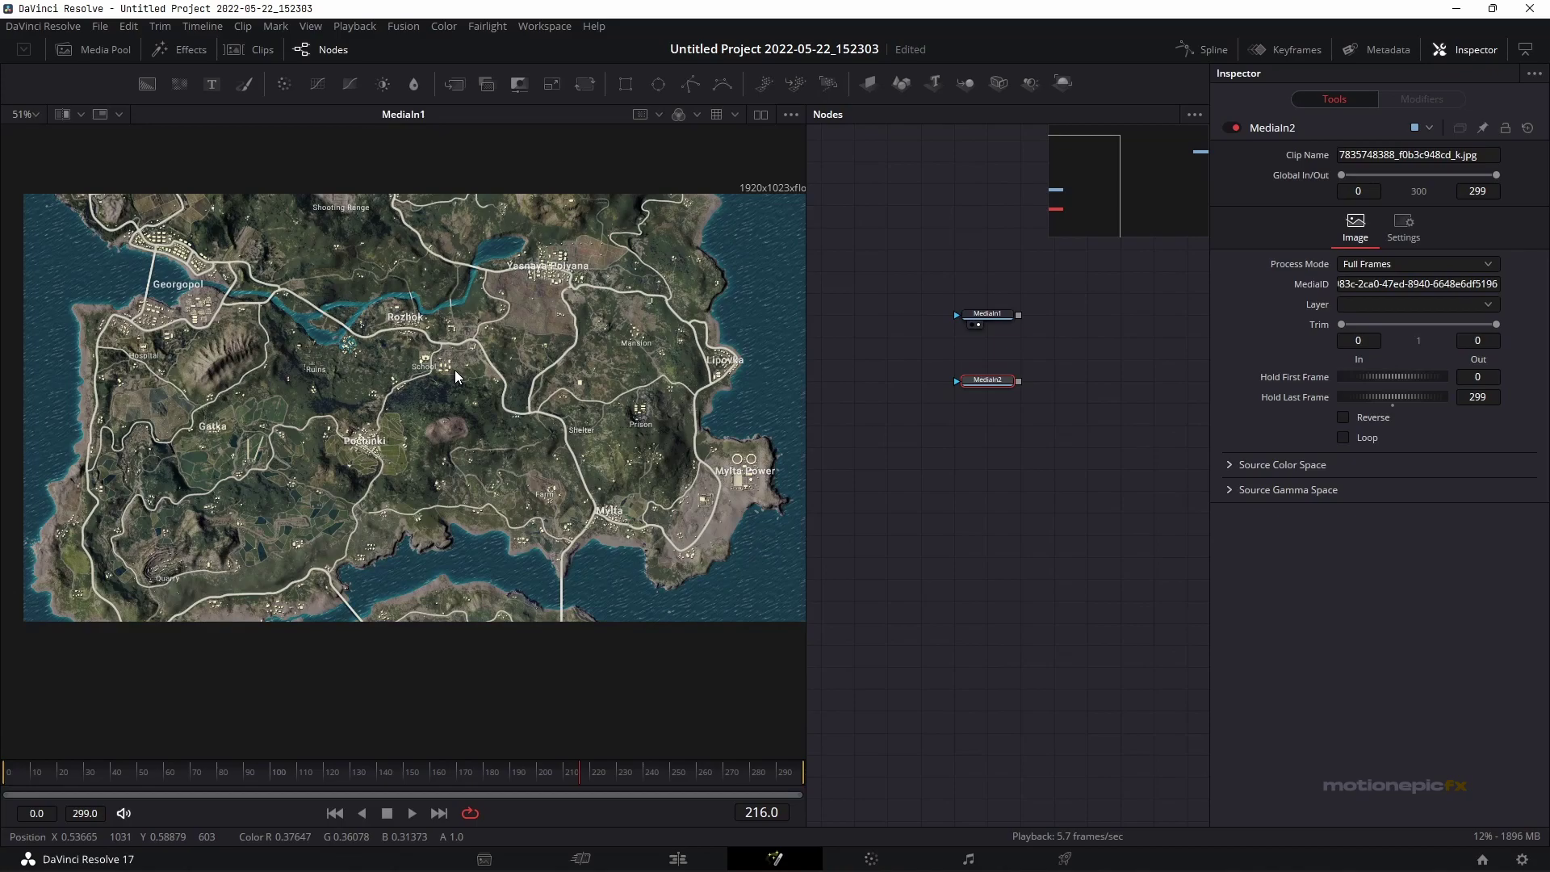
Rename the map image's node as map
left_click(980, 315)
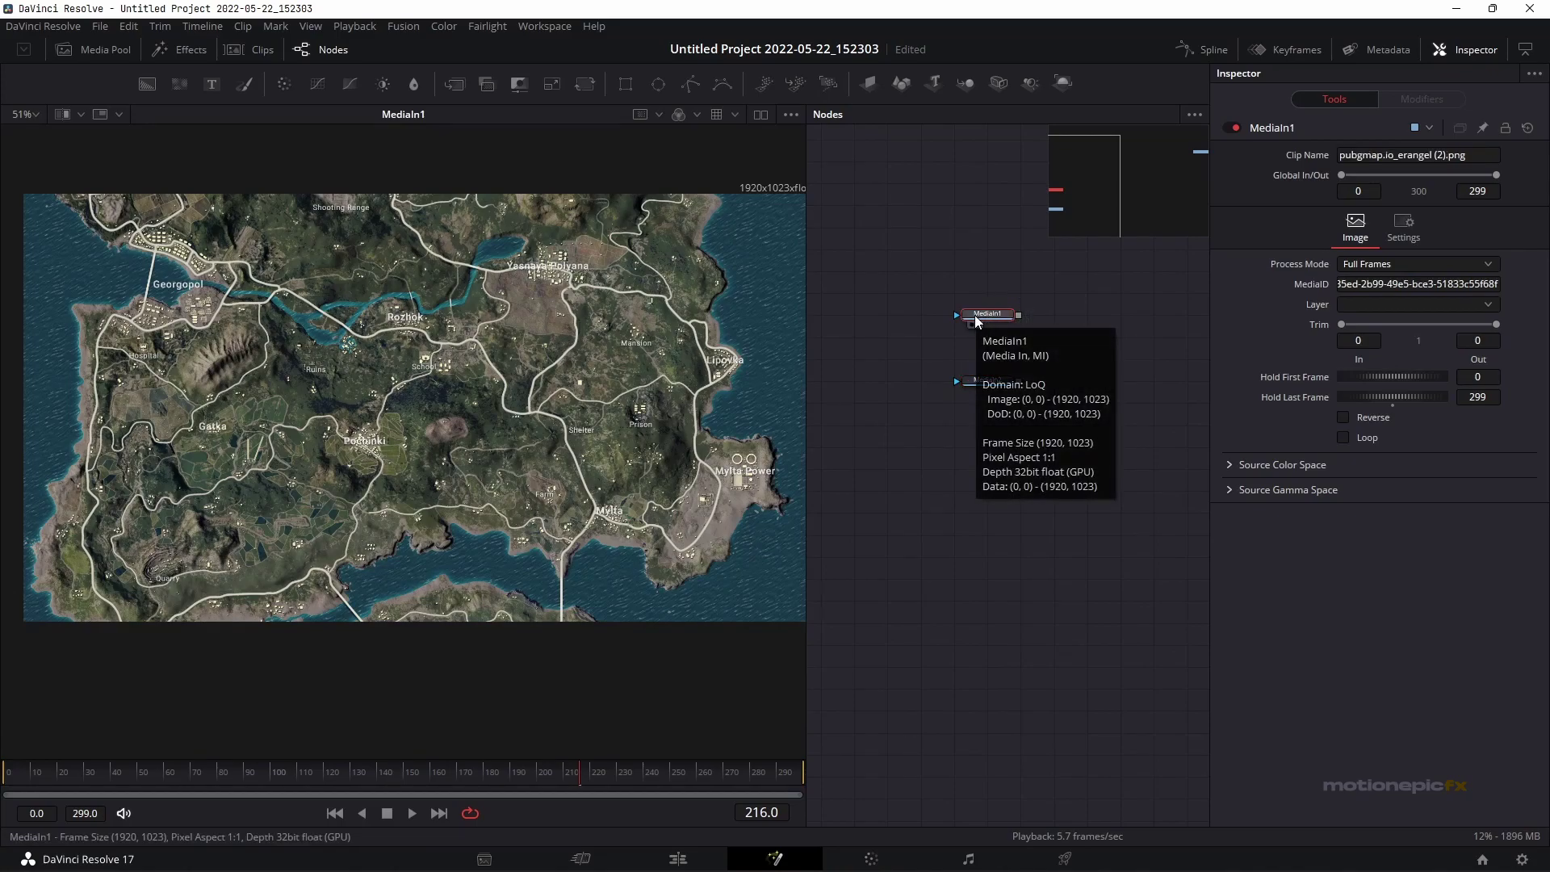
scroll(986, 316, "up", 3)
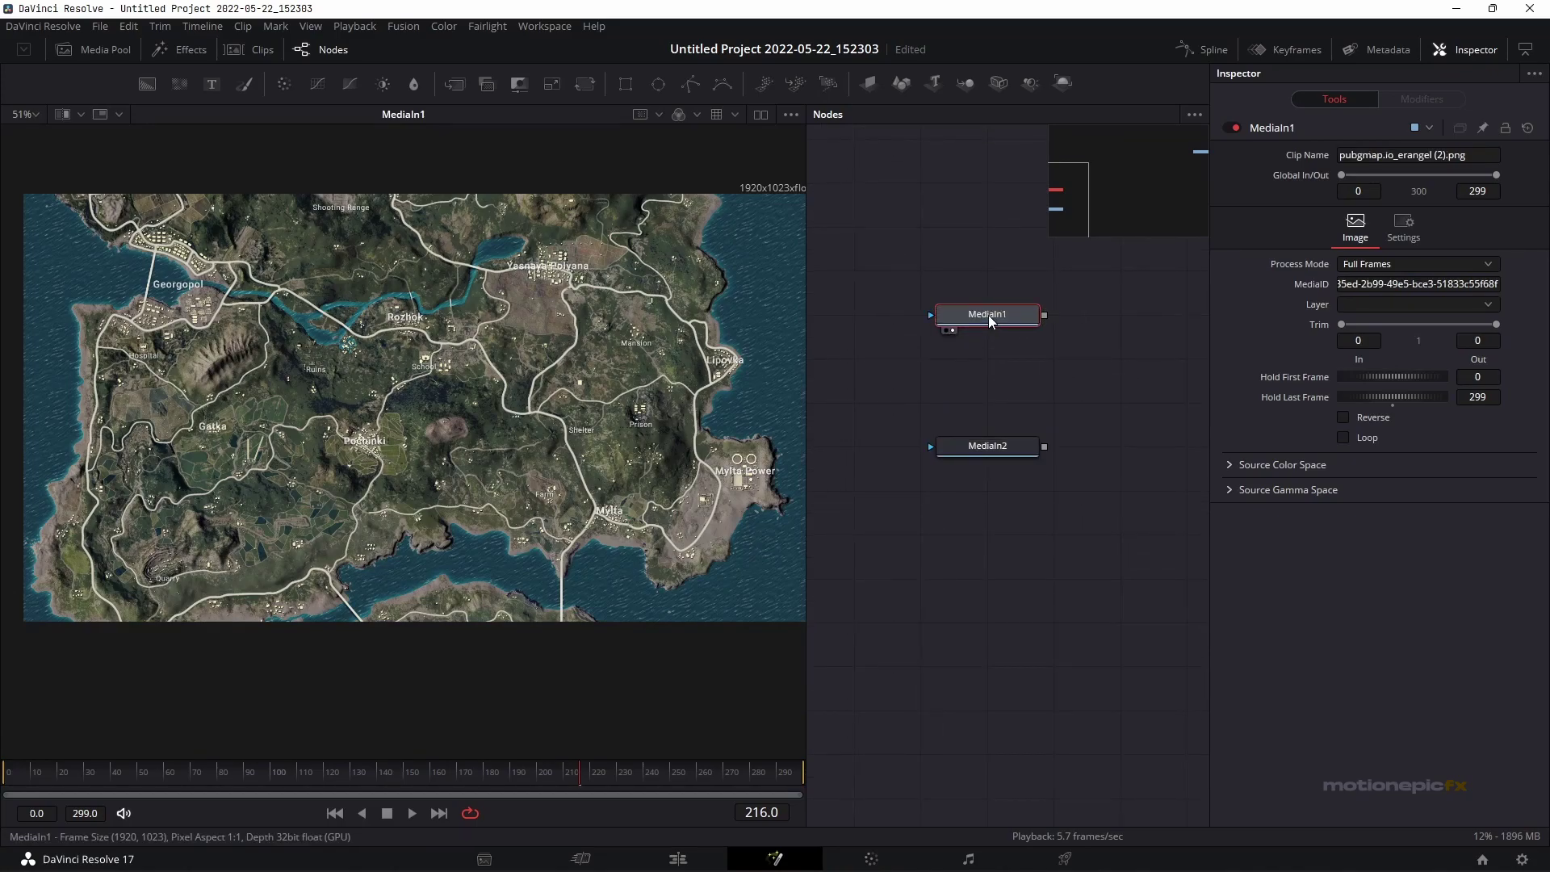
key("F2")
type("map")
key("Return")
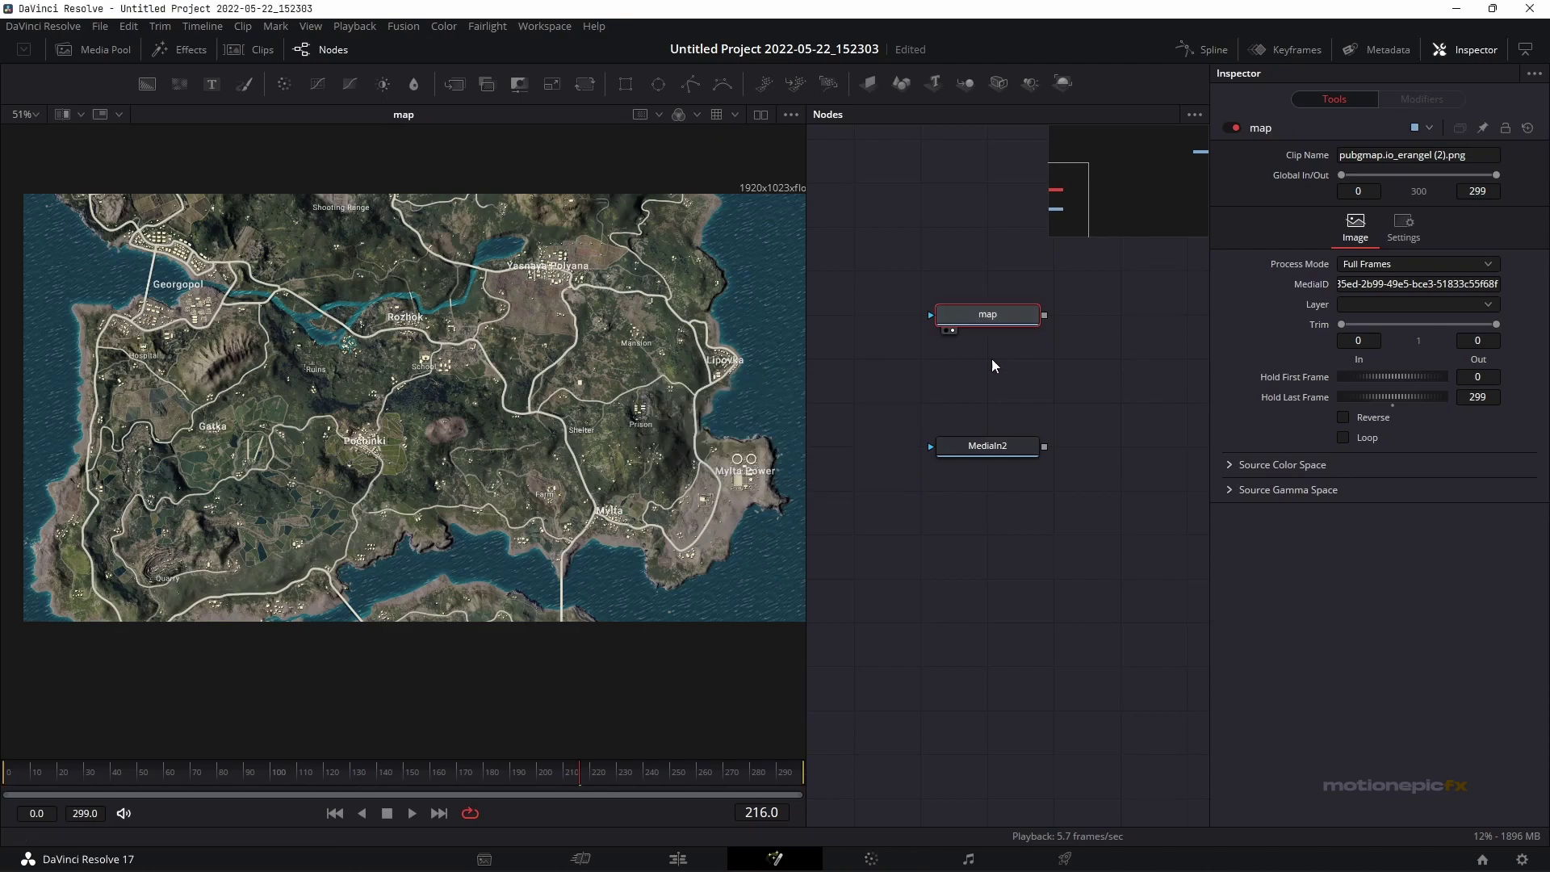
Display the paper image in the viewer and rename its node as texture
left_click_drag(980, 448, 533, 424)
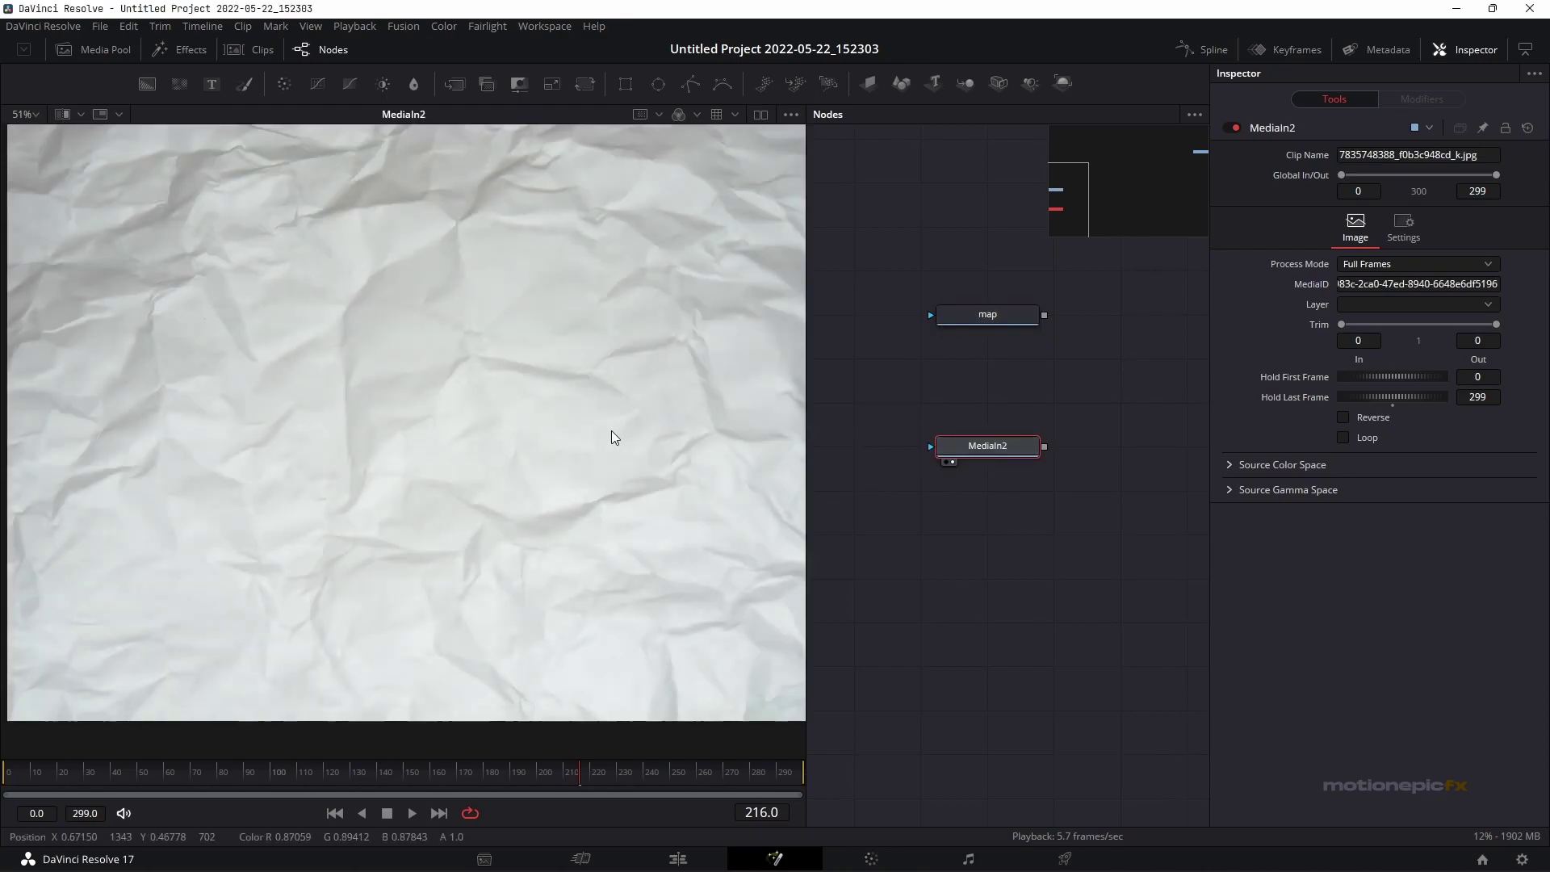
key("F2")
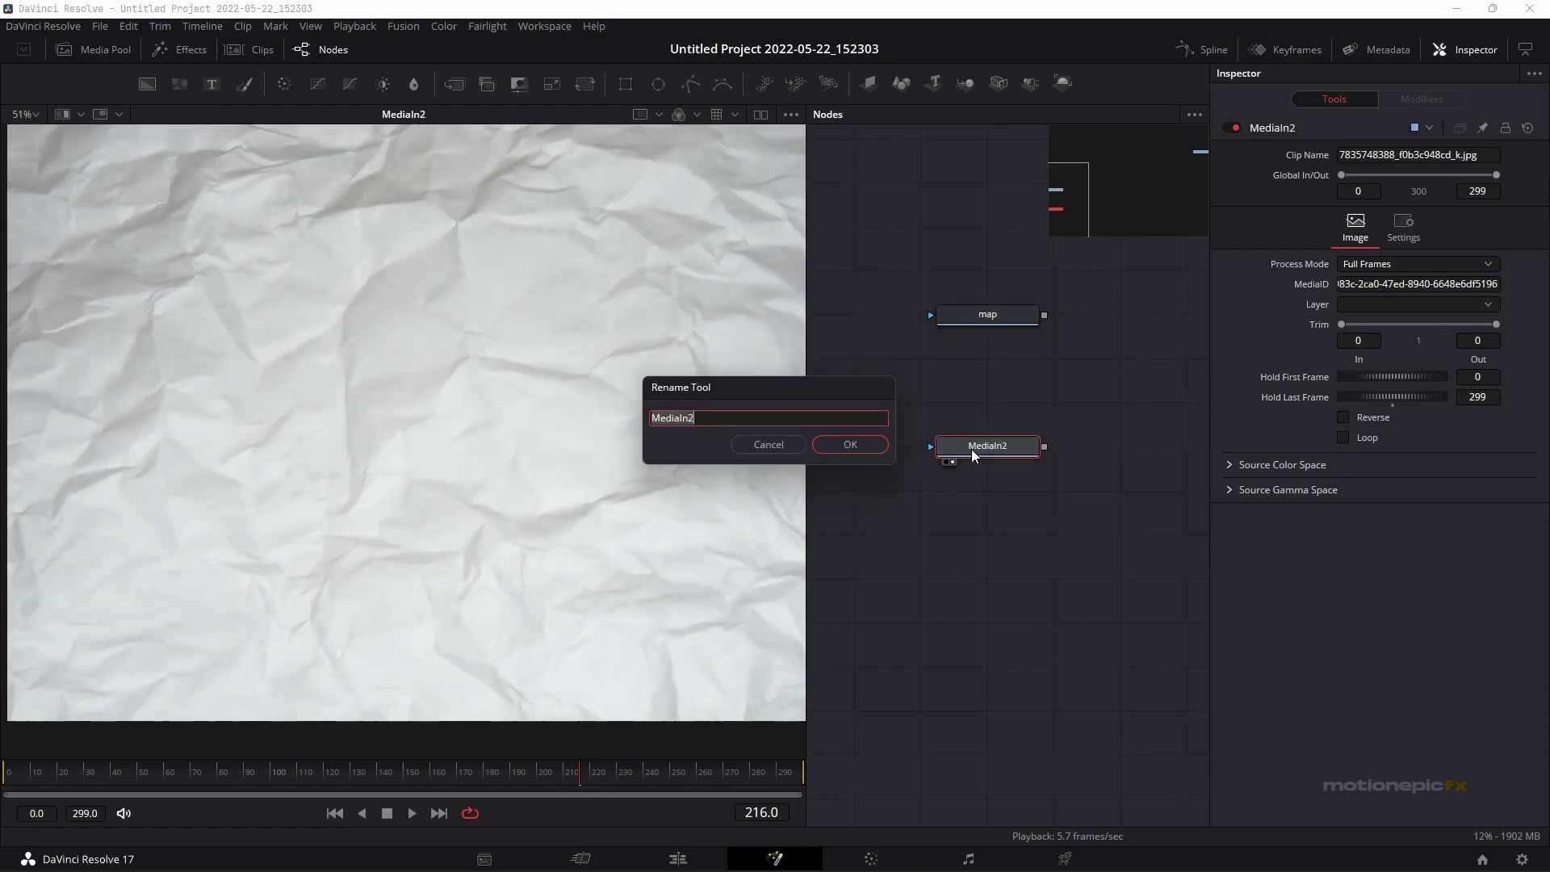
type("texture")
key("Return")
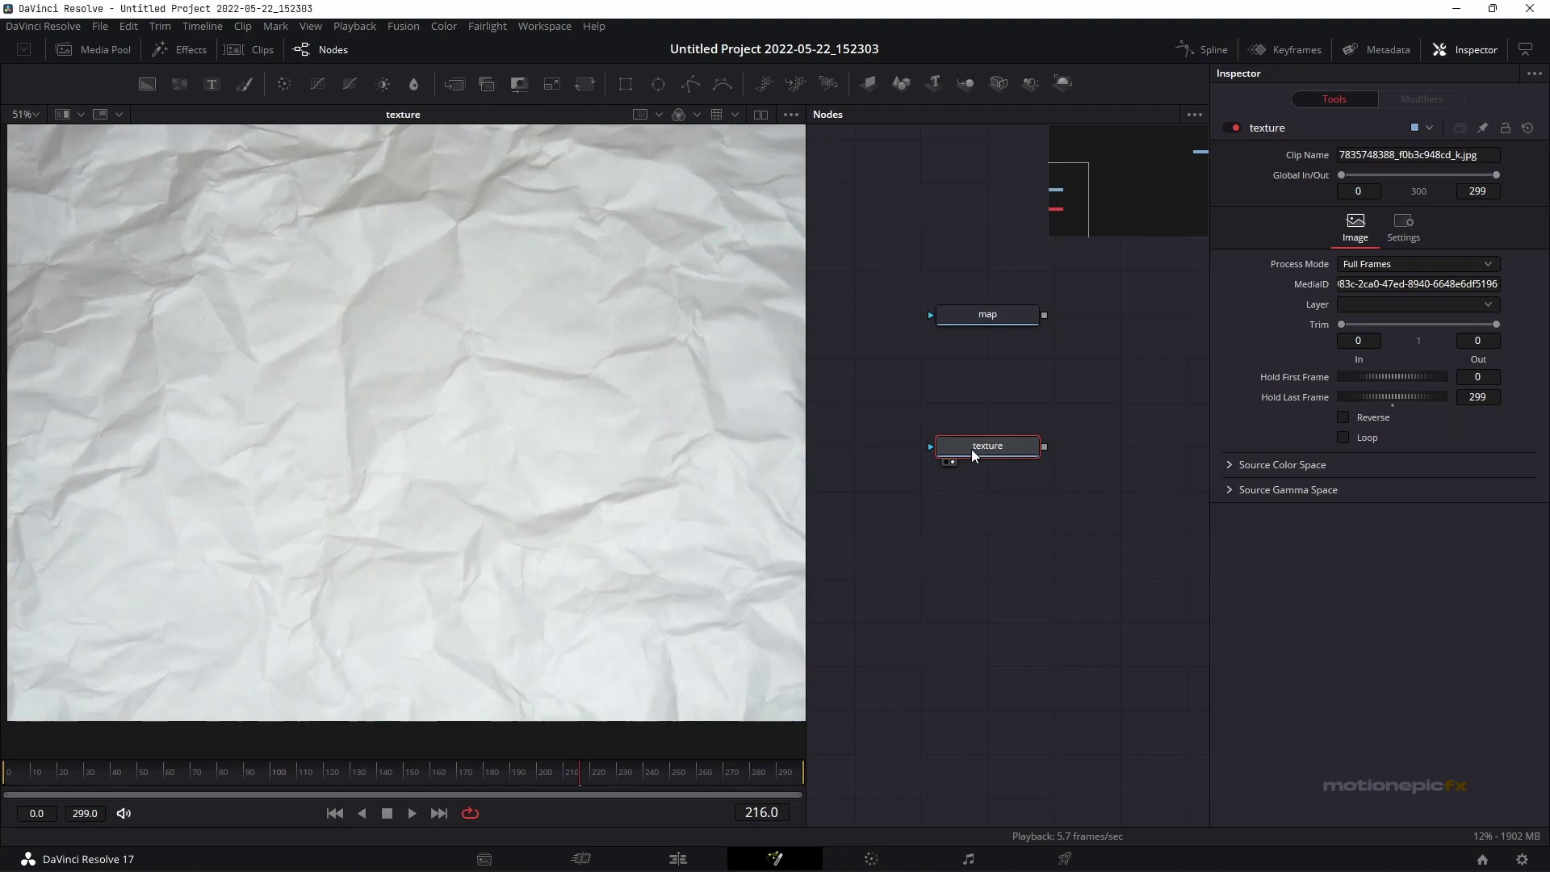
Merge the map and texture nodes, and swap the merge's inputs so the texture lies over the map
left_click_drag(1045, 315, 439, 386)
scroll(455, 394, "down", 2)
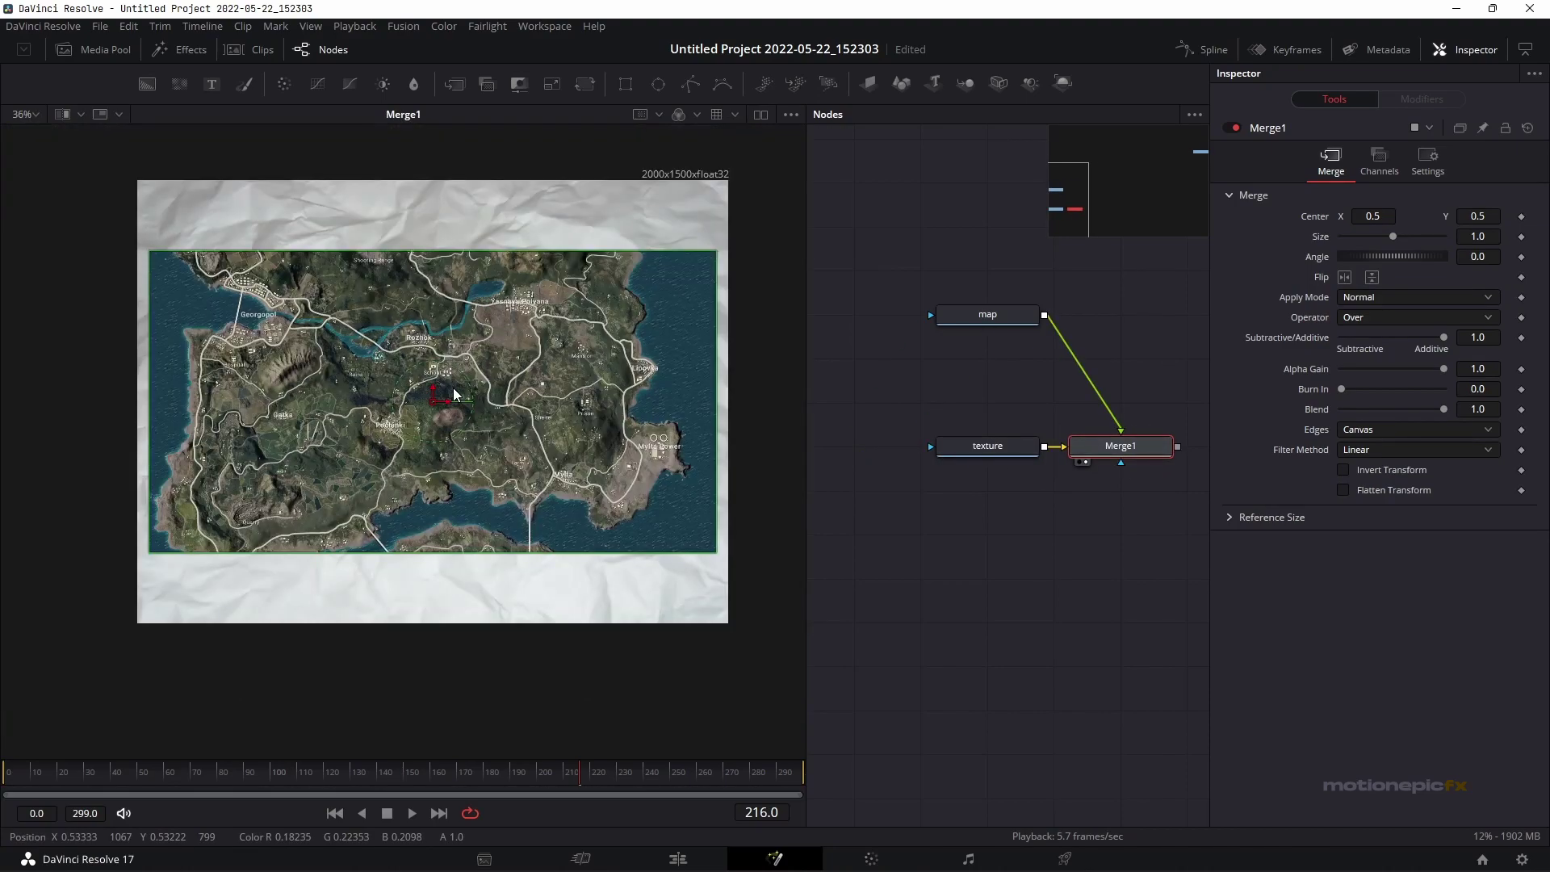
right_click(1105, 445)
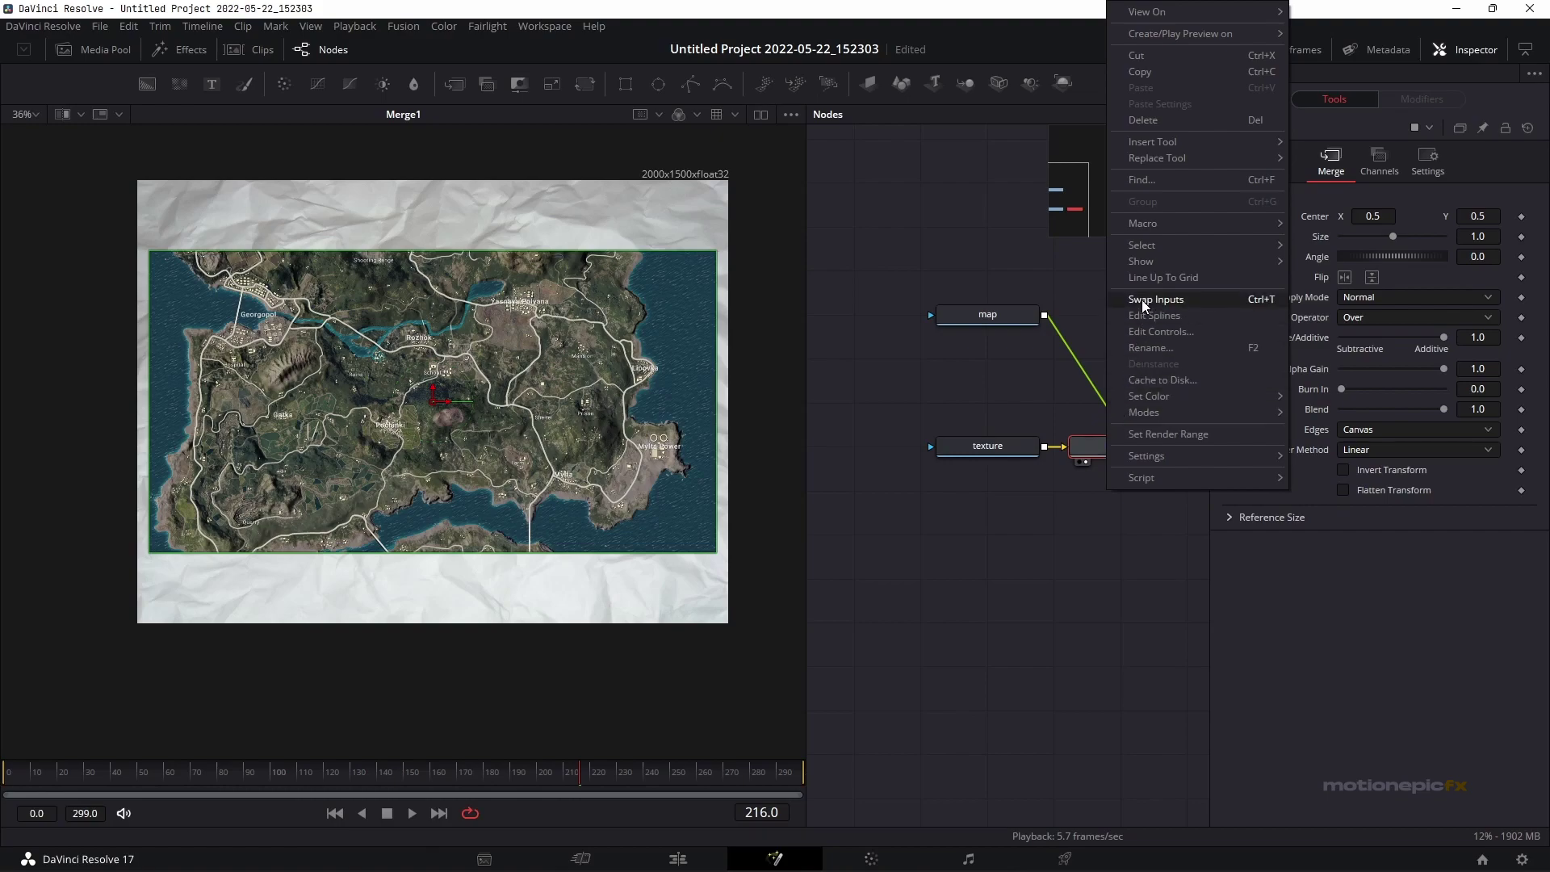
left_click(1264, 304)
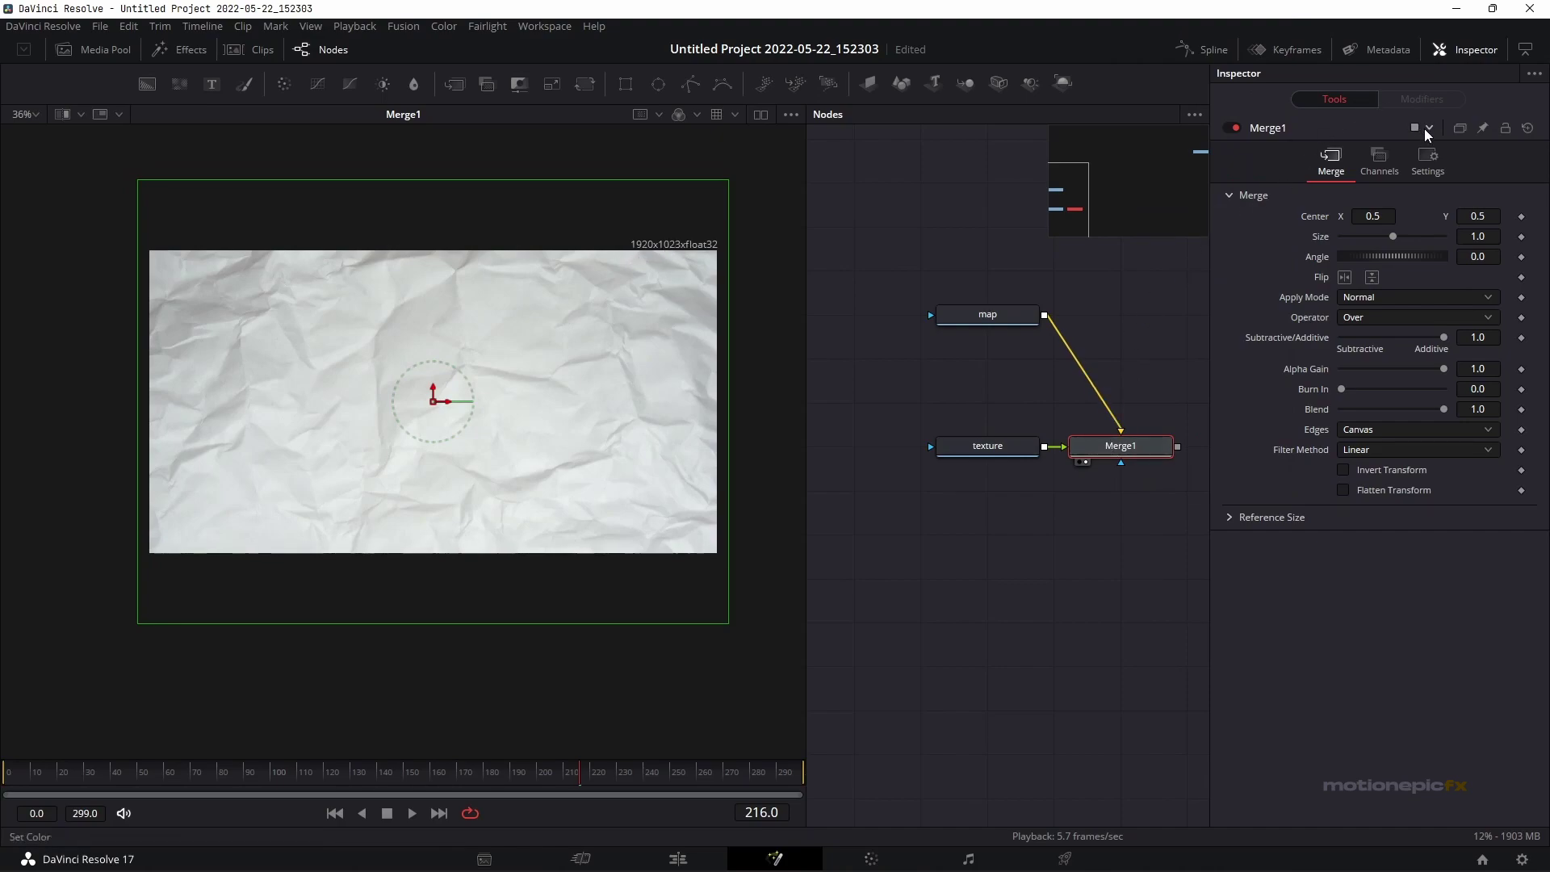
Set the merge's apply mode to Multiply and compare the map with the merge switched off and on
left_click(1363, 296)
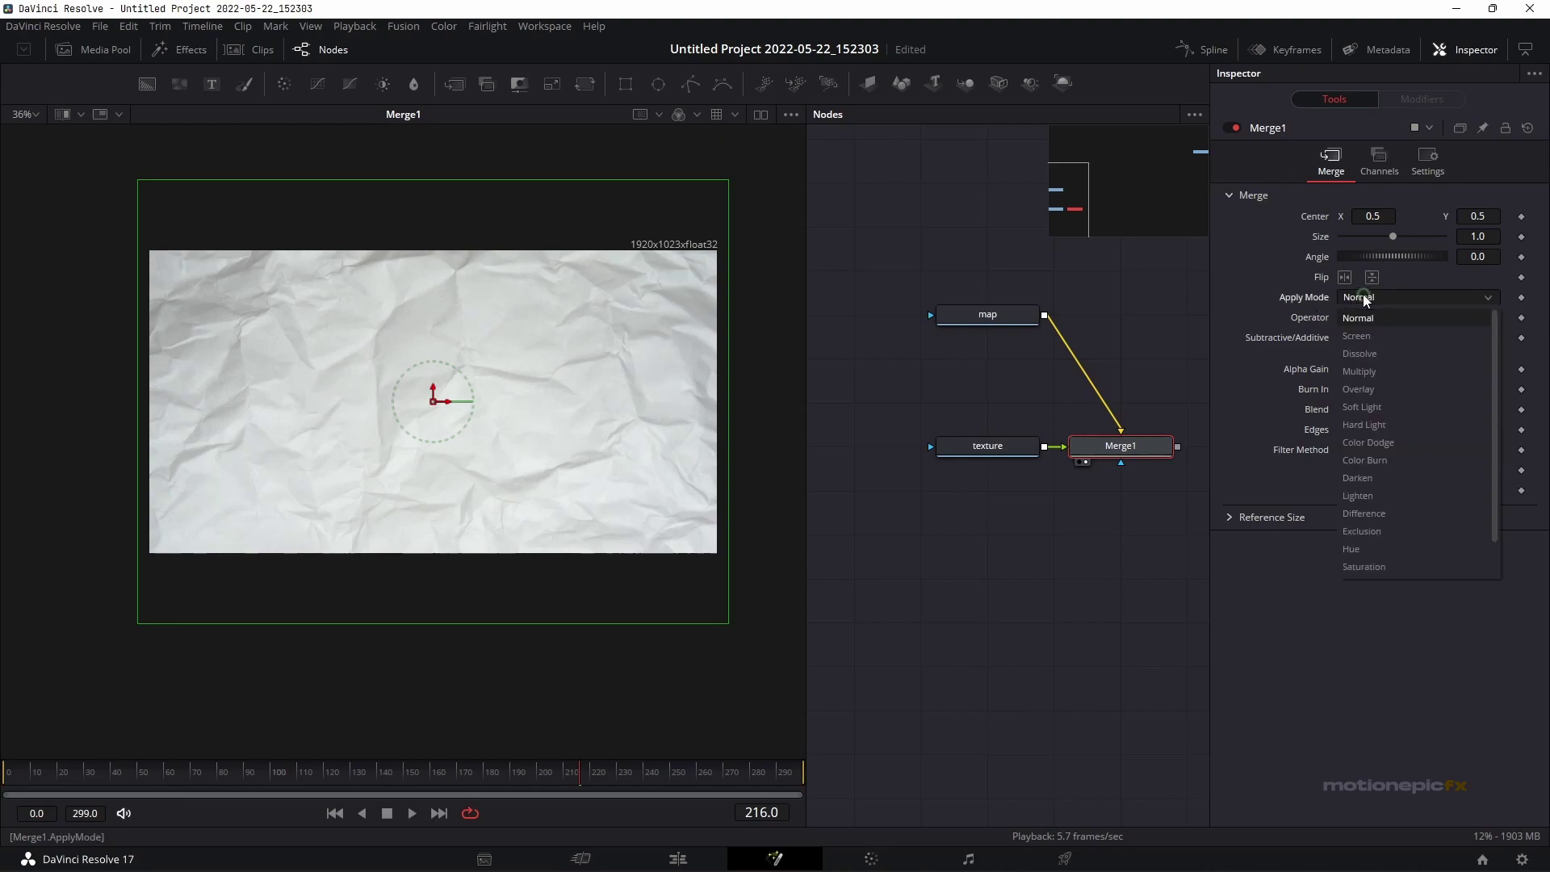
left_click(1372, 370)
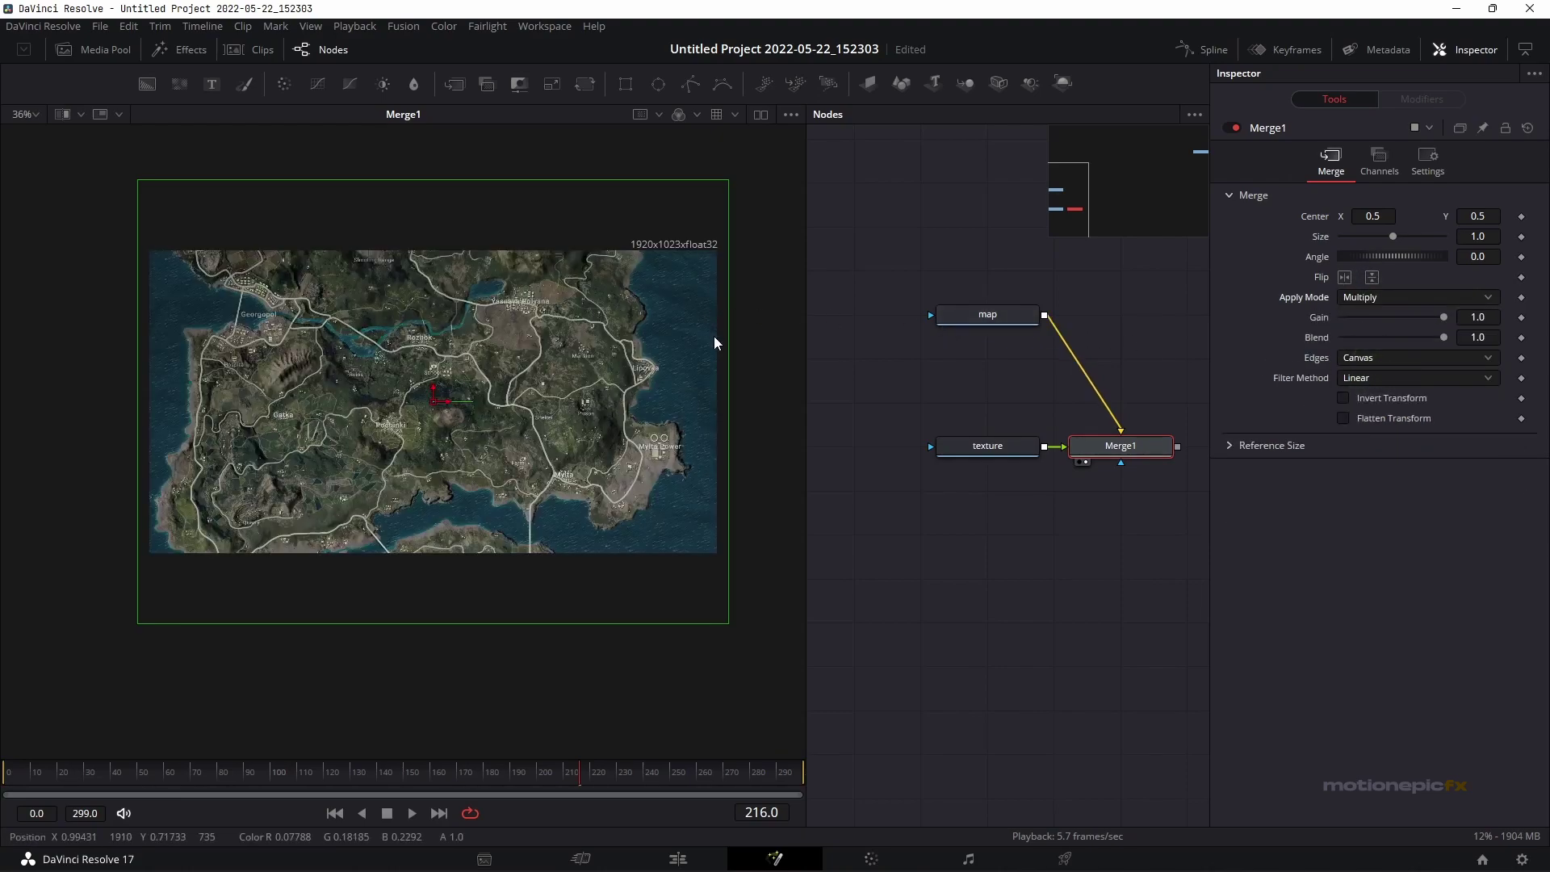
scroll(700, 329, "up", 2)
scroll(672, 287, "down", 2)
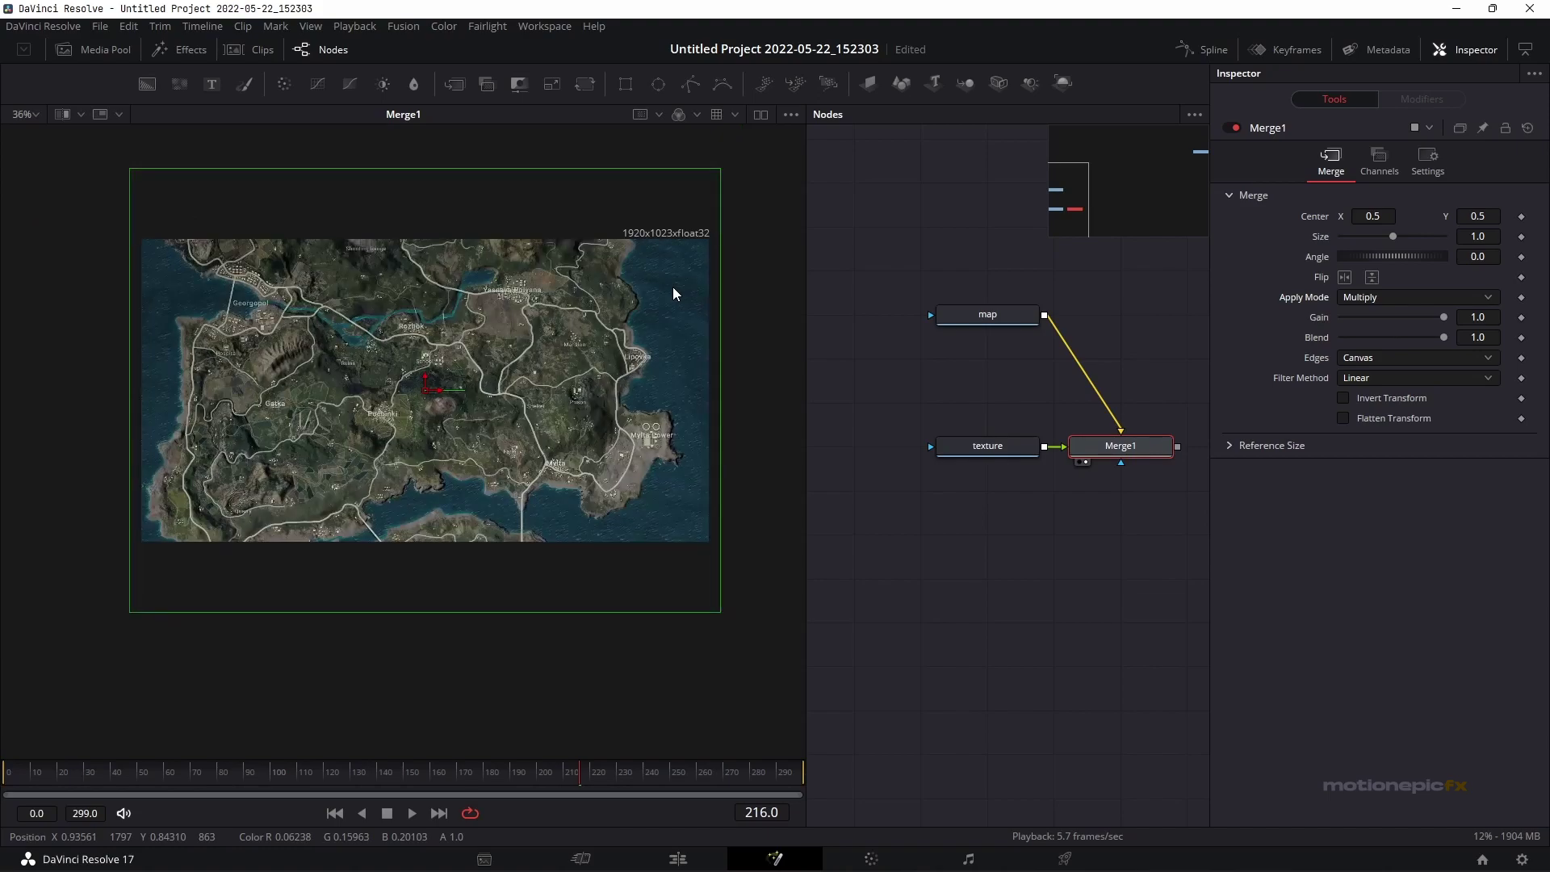
left_click(1235, 128)
left_click(1235, 128)
Insert a Brightness Contrast node between texture and the merge, with gain 1.25 and lift -0.41
left_click(972, 447)
left_click_drag(968, 449, 862, 443)
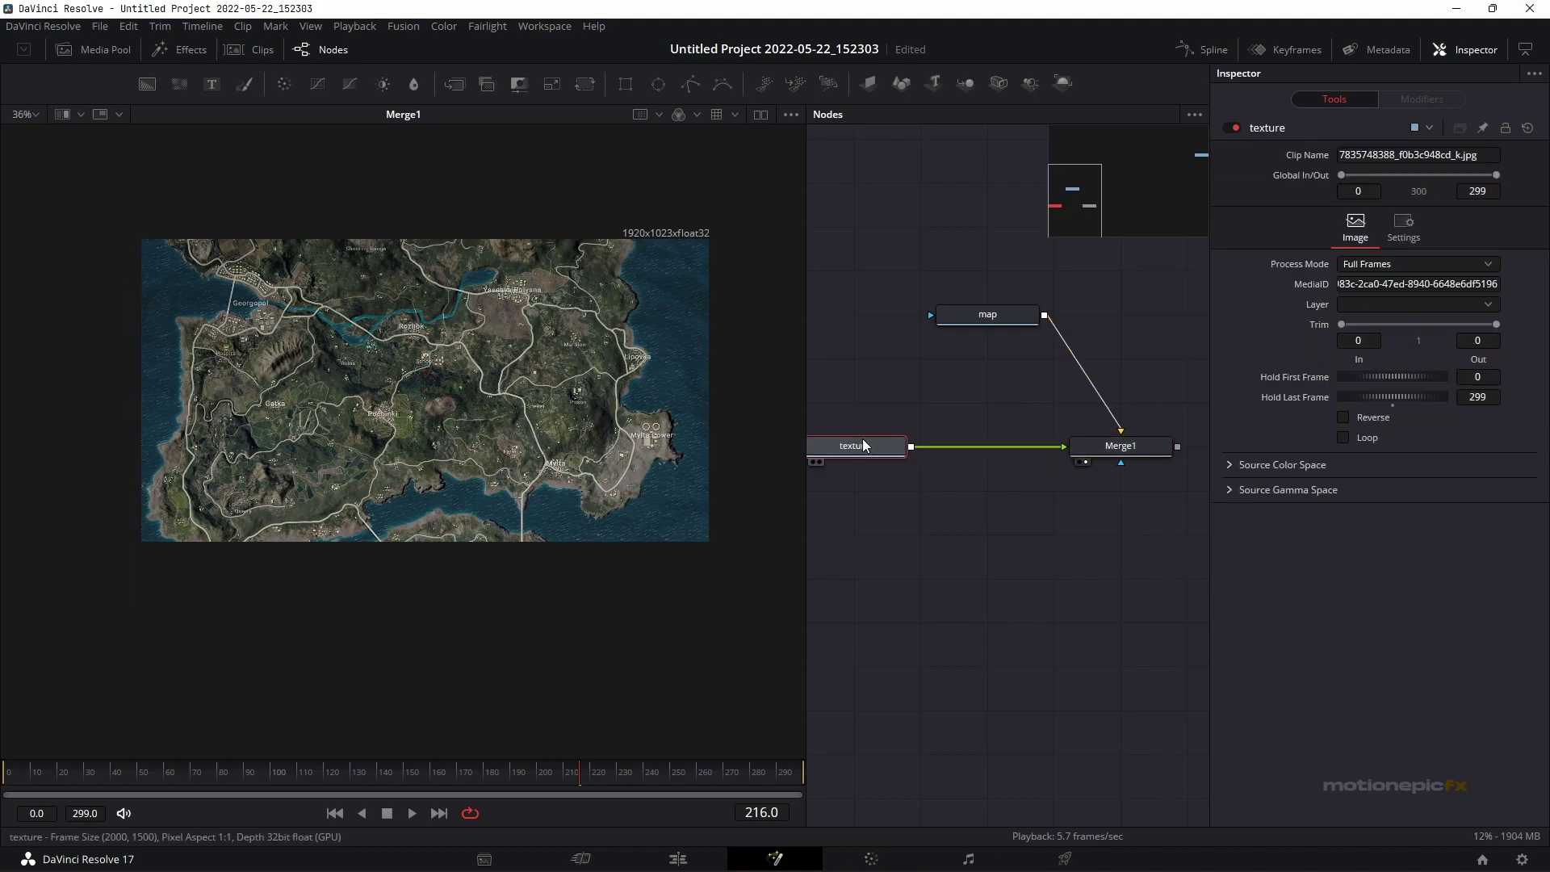
key("shift+space")
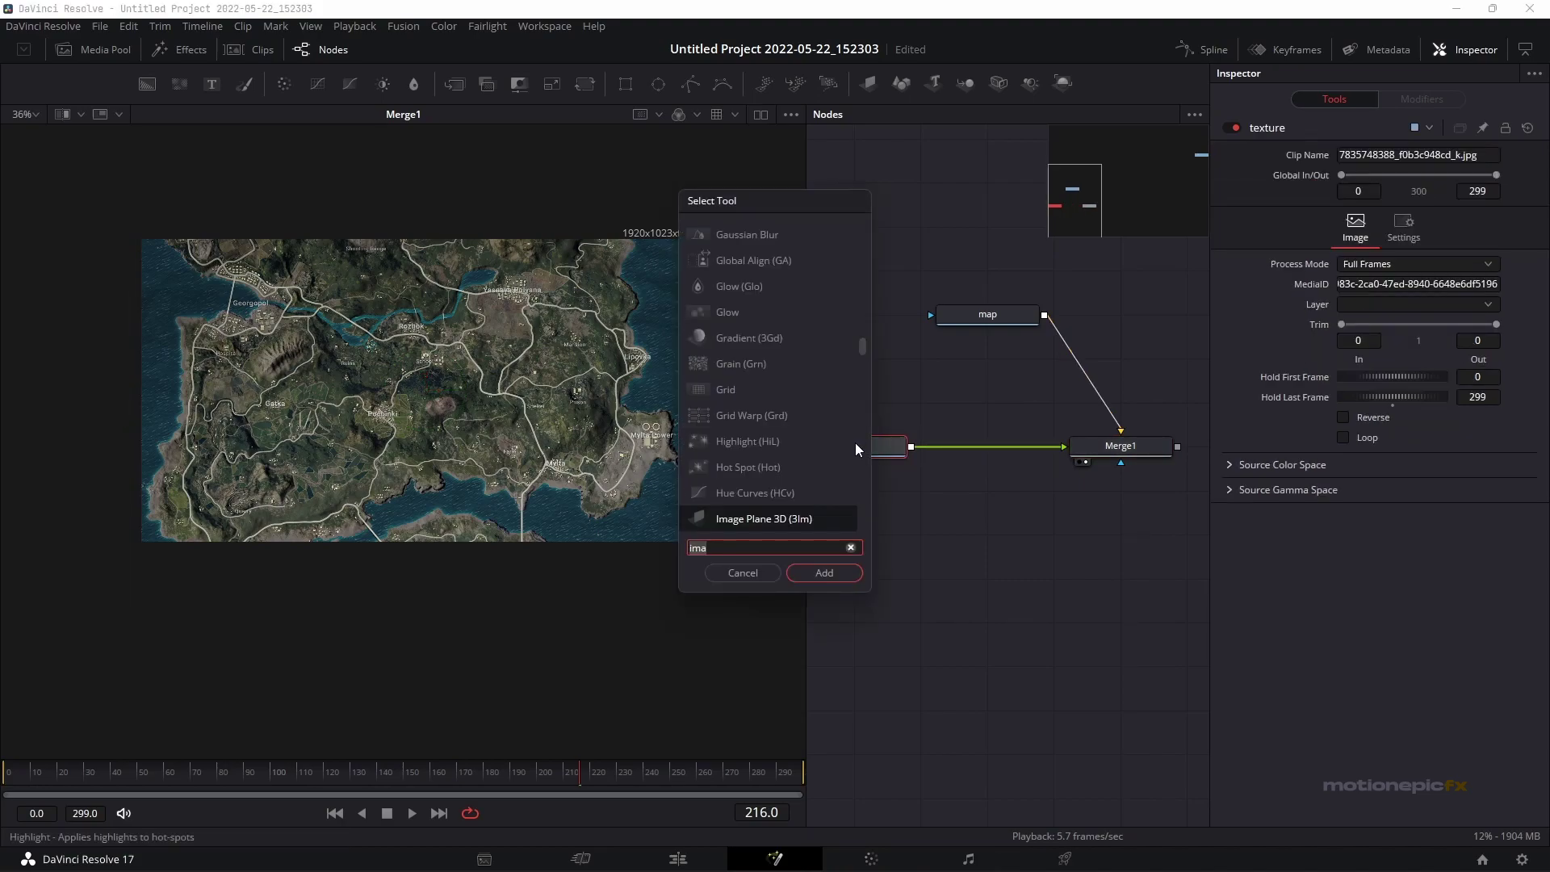
type("bc")
left_click(843, 572)
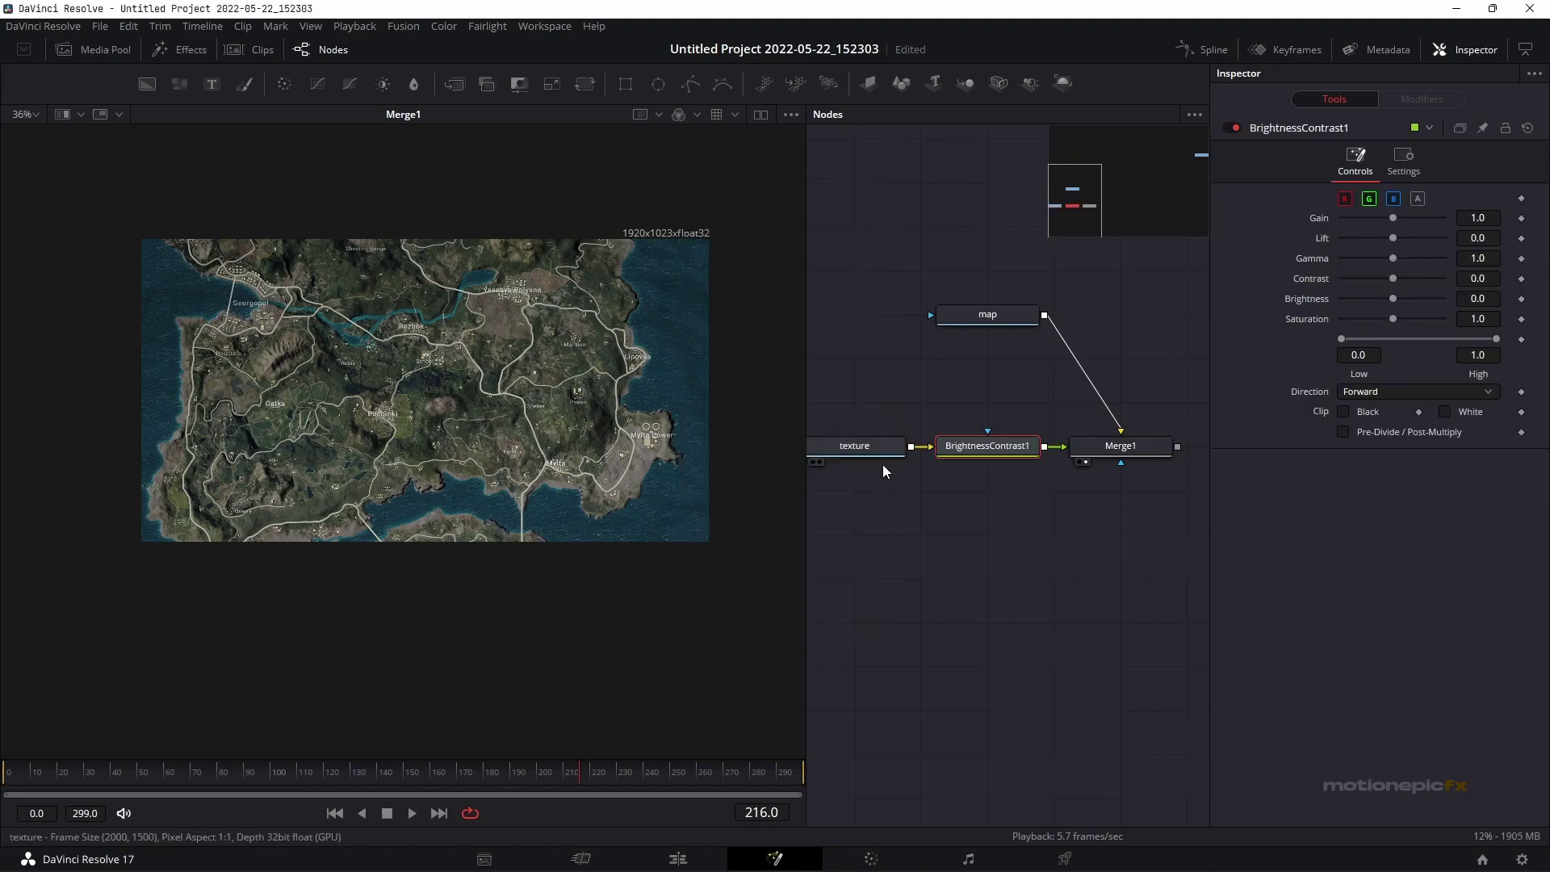
mouse_move(1395, 219)
left_mouse_down()
mouse_move(1390, 239)
mouse_move(1407, 238)
mouse_move(1372, 237)
mouse_move(1396, 218)
left_mouse_up()
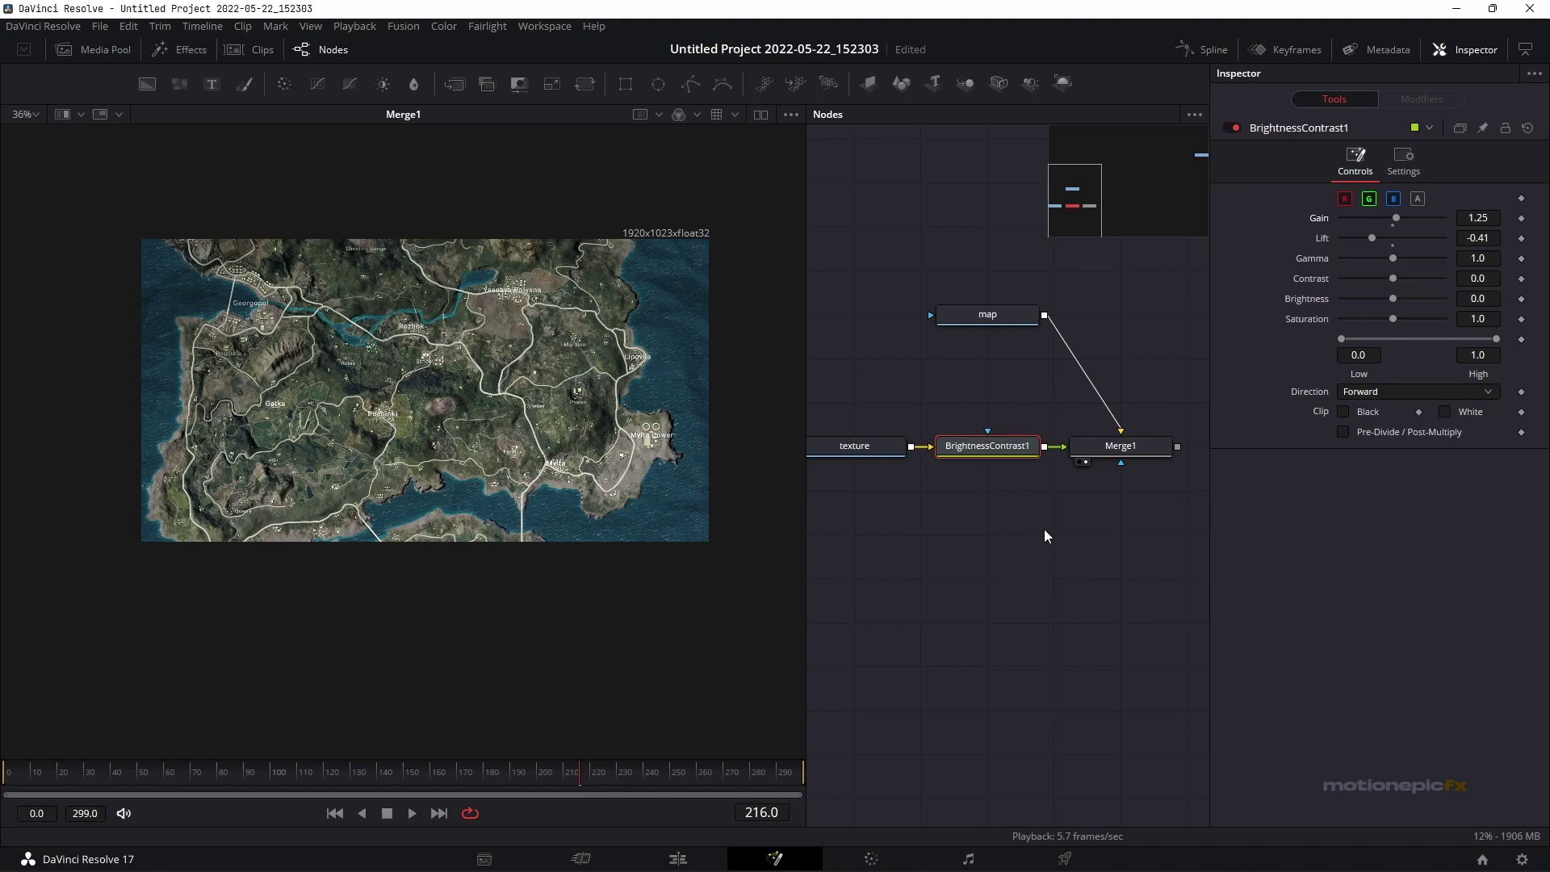
left_click(1001, 494)
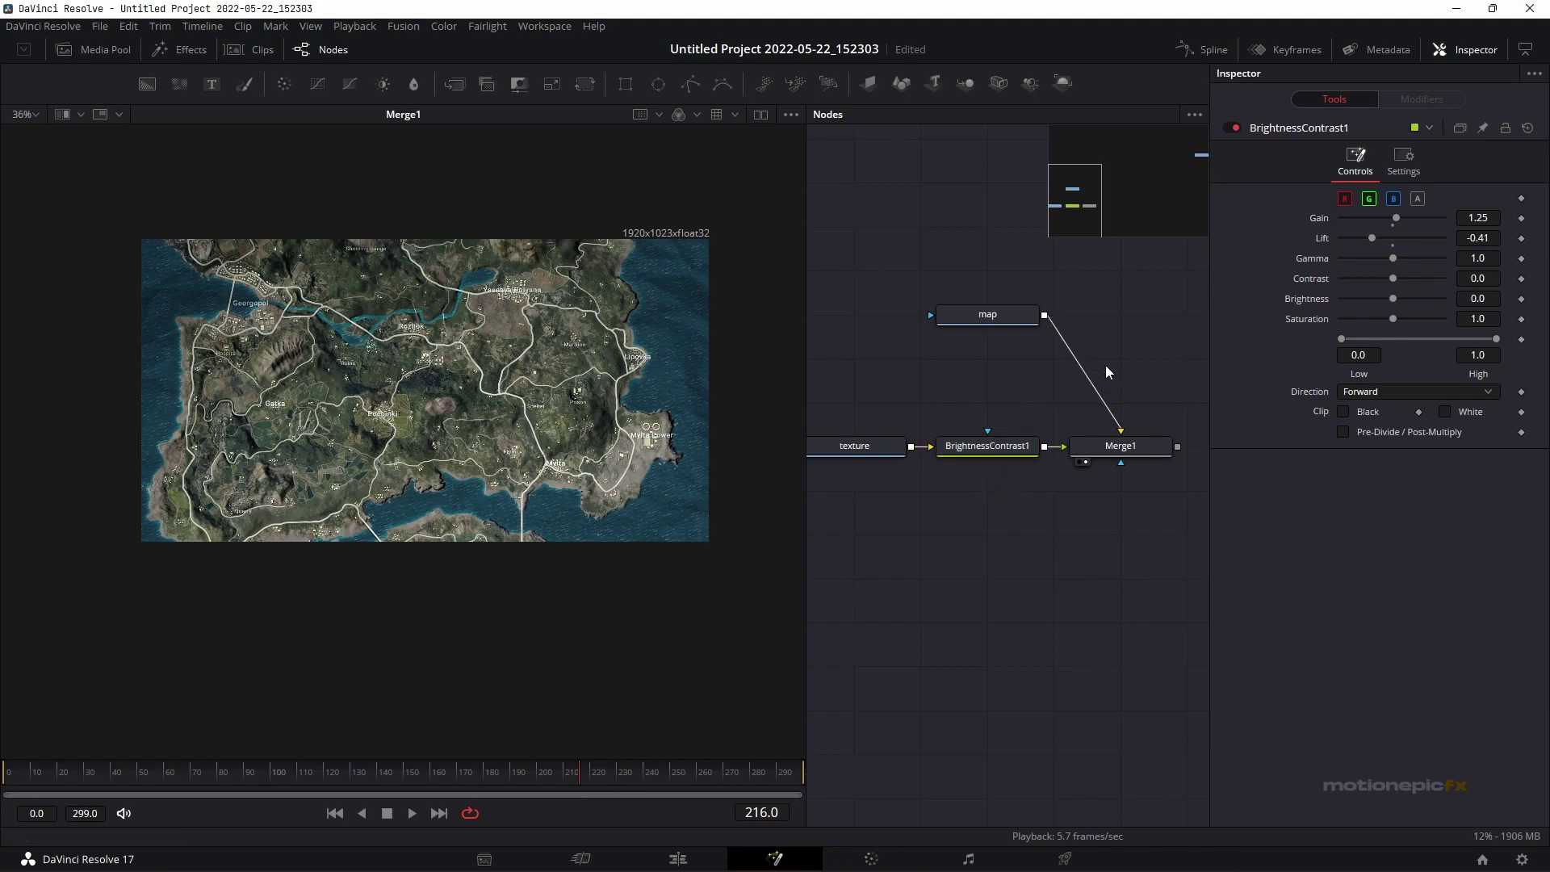
Merge a solid black Background over the output of the map and texture merge, and display the new merge
left_click_drag(147, 83, 1176, 450)
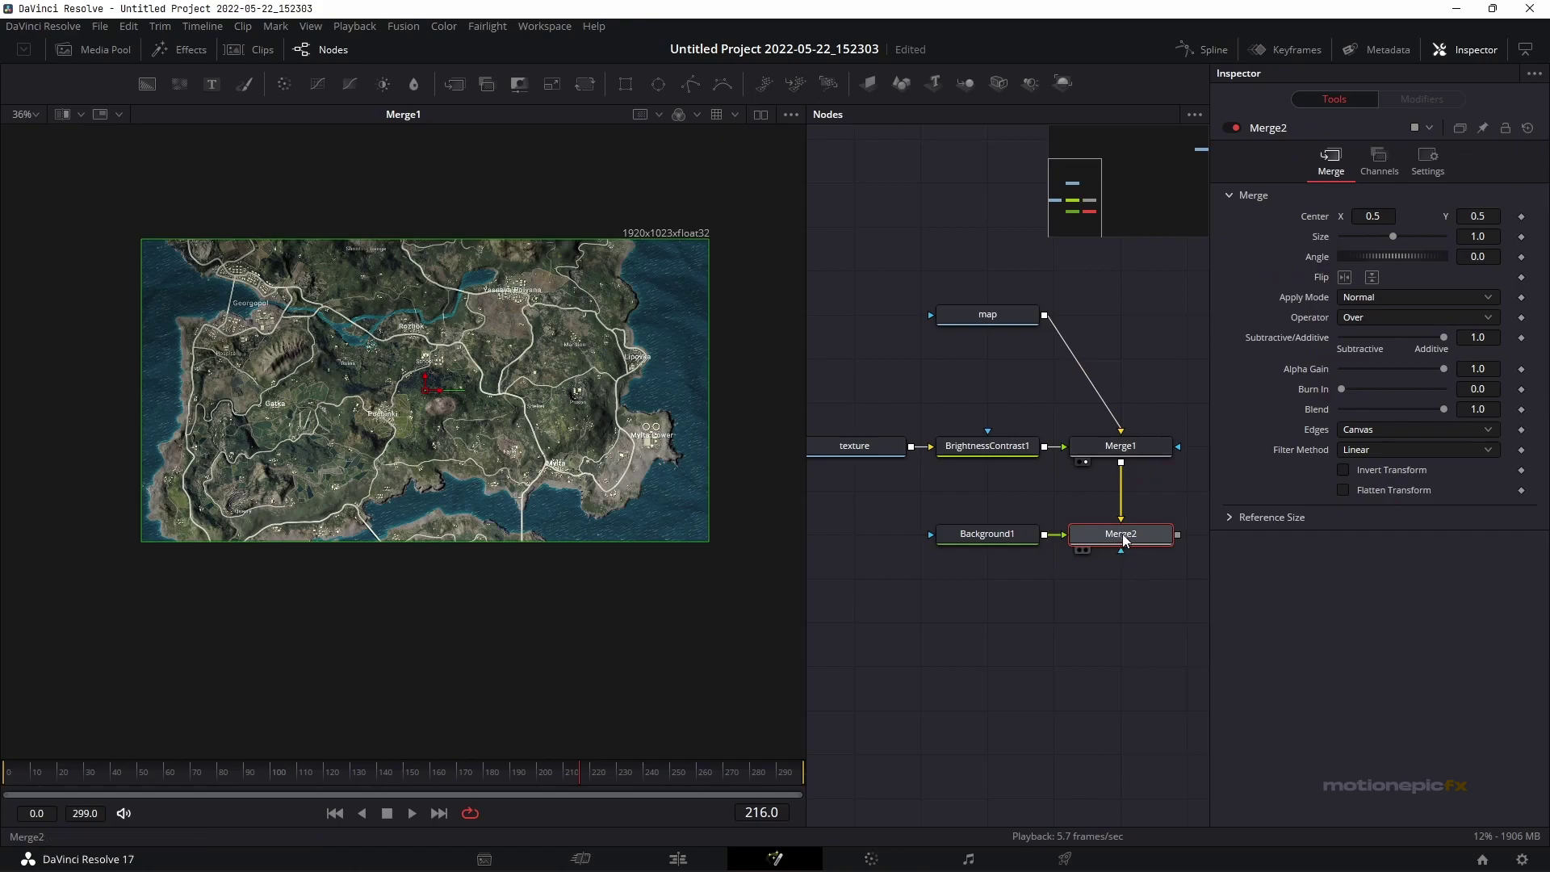
left_click_drag(1122, 545, 500, 392)
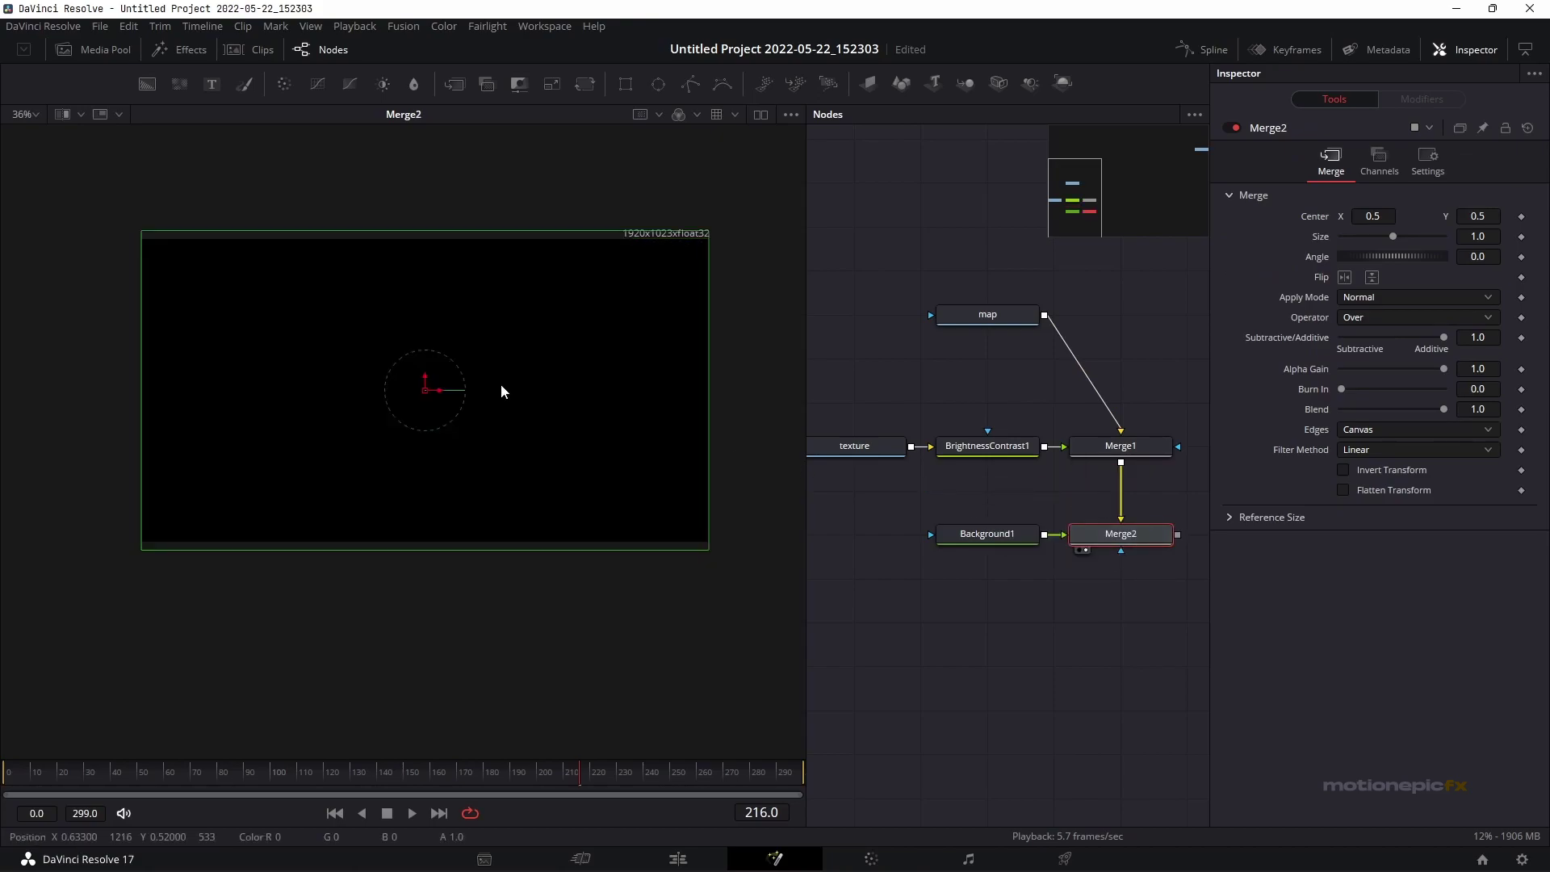
left_click_drag(1001, 675, 1031, 682)
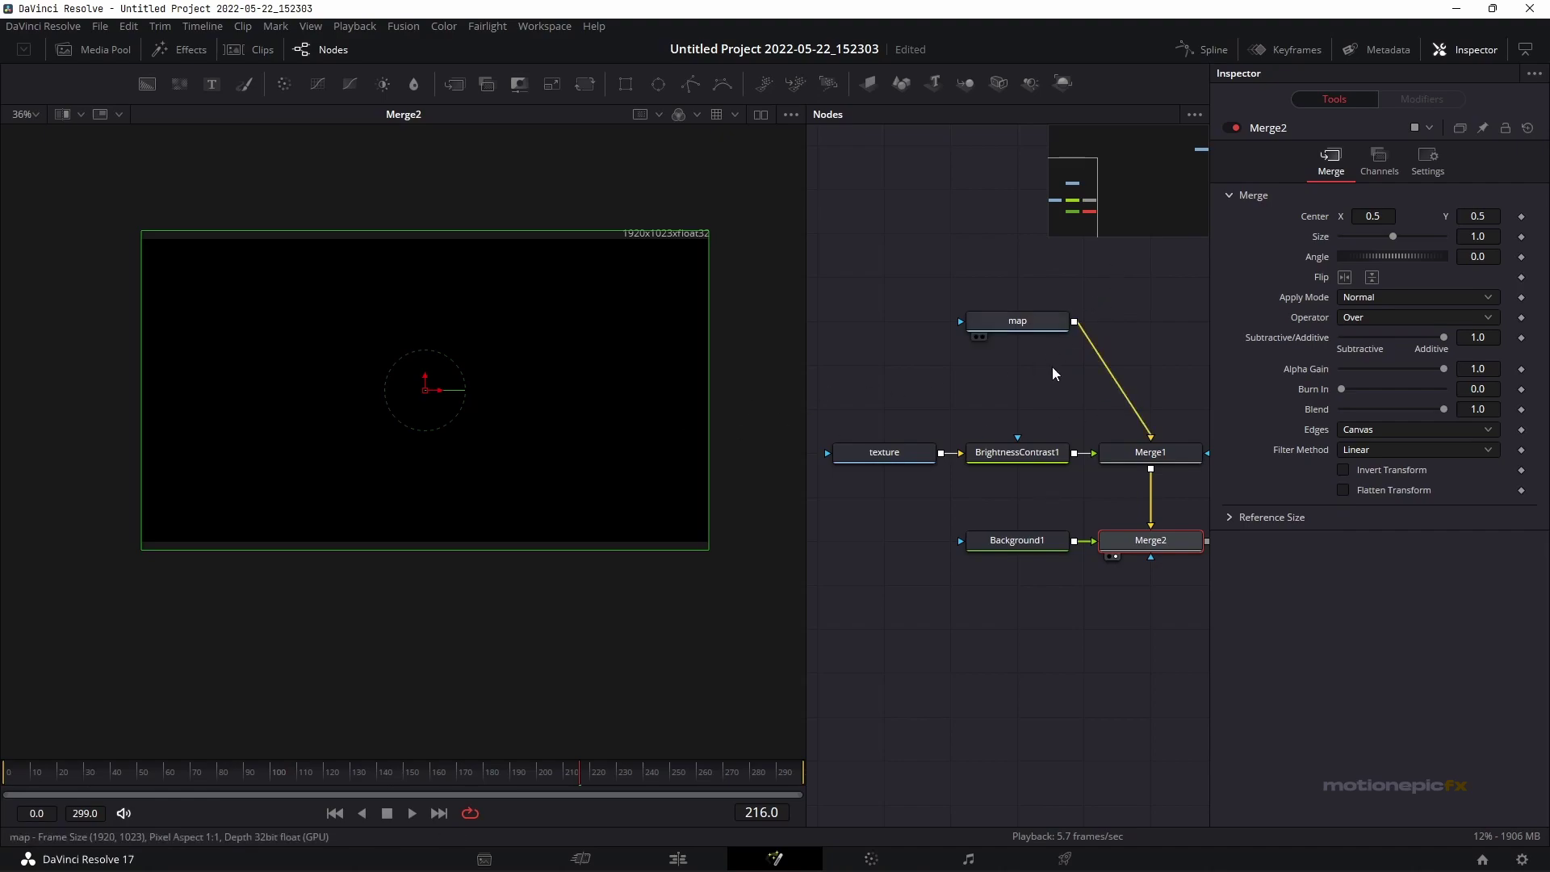
Mask the Background node with a closed polygon that has a wavy edge and covers the map's right side, and save the project
left_click(1018, 541)
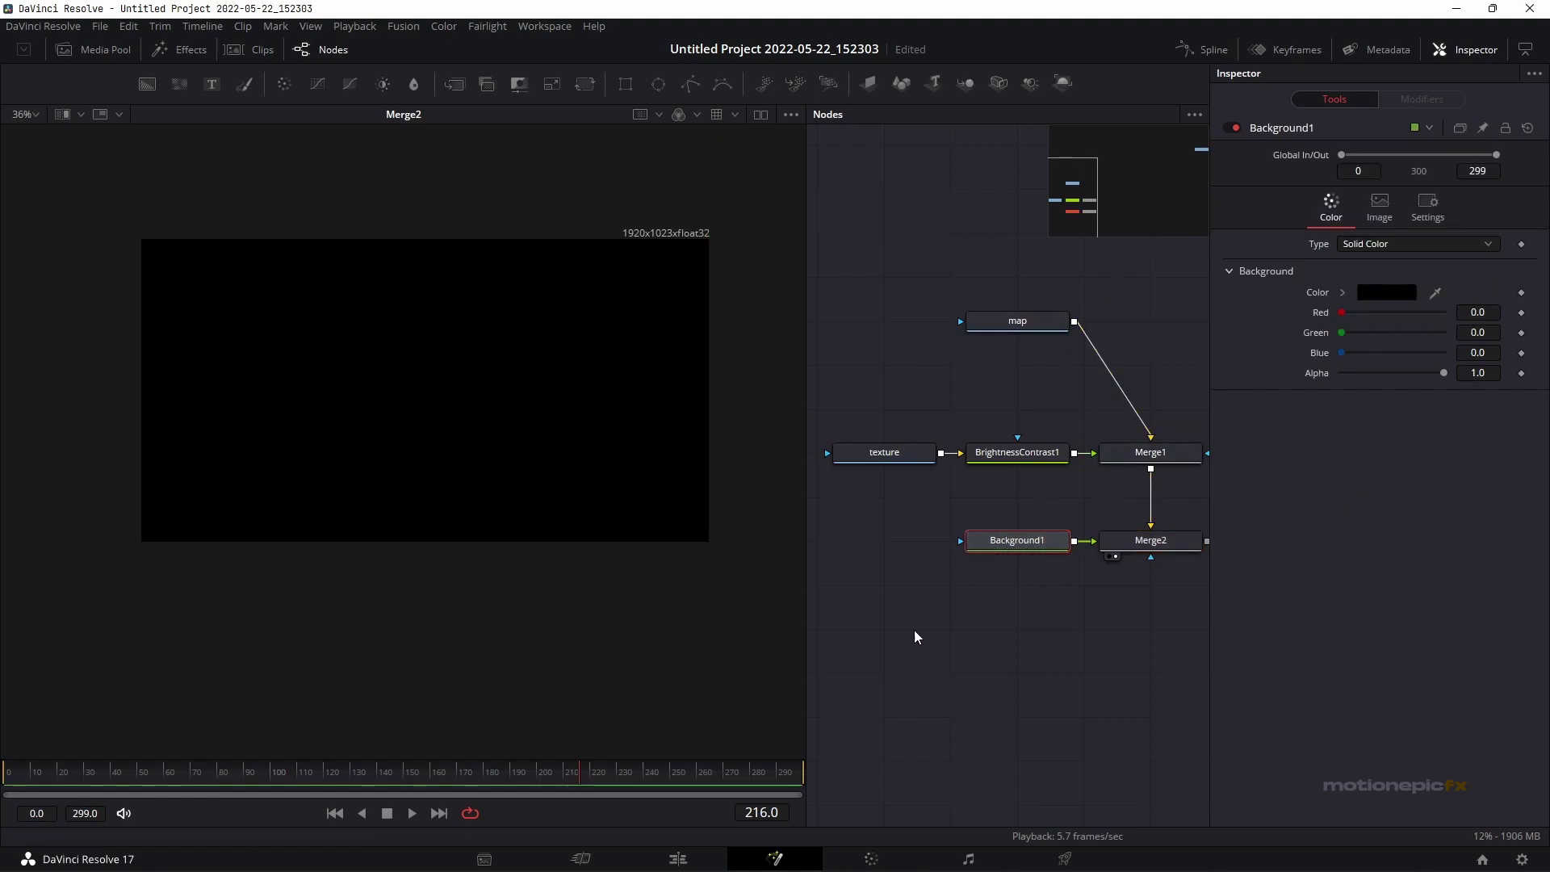
left_click_drag(690, 83, 992, 542)
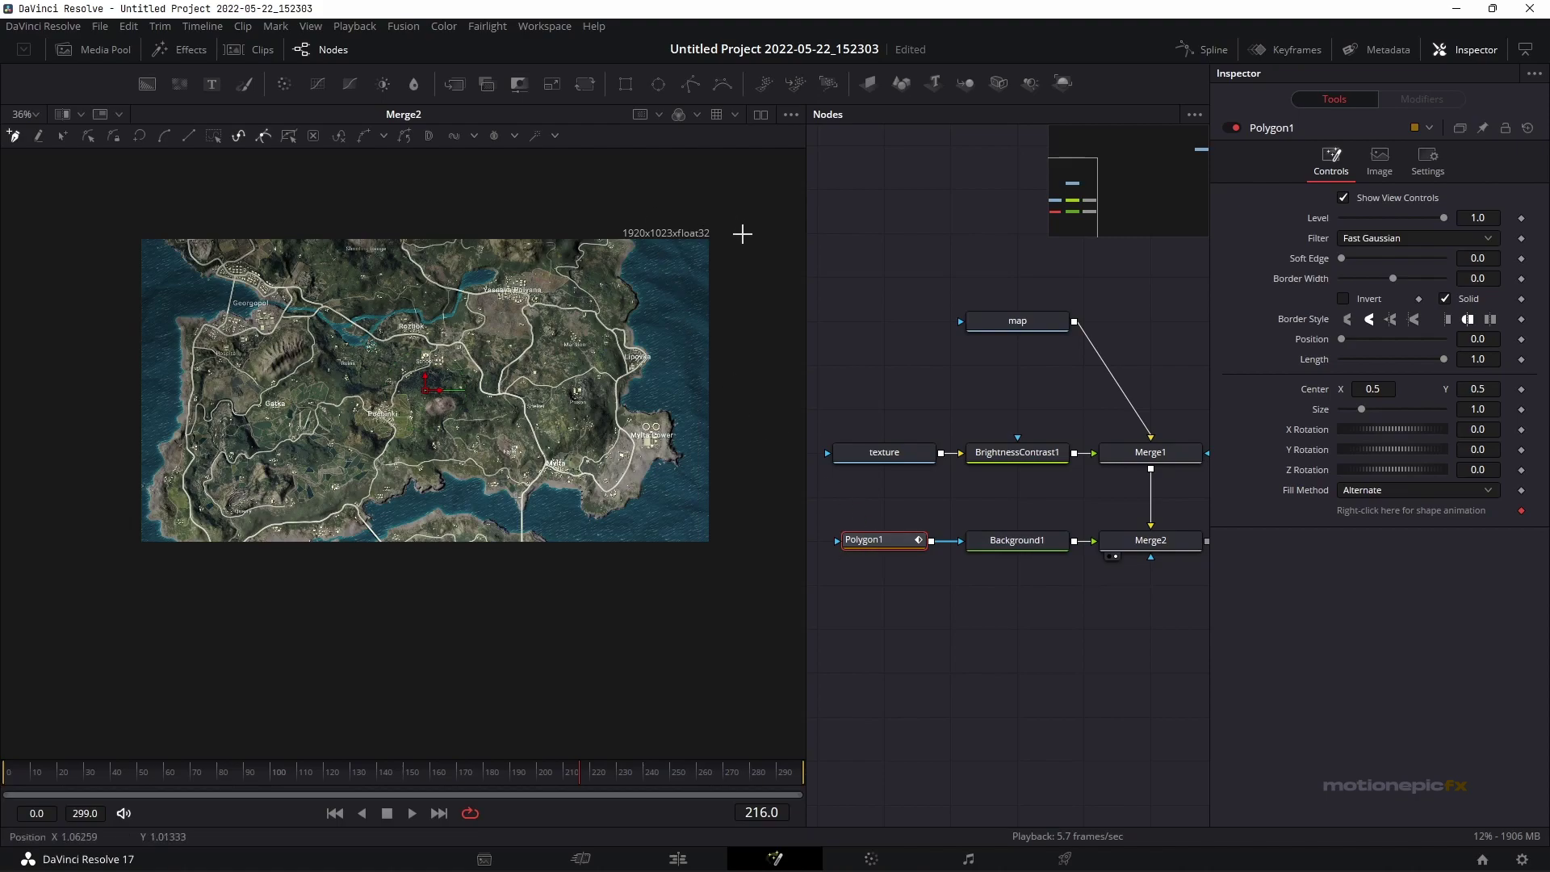
left_click_drag(741, 233, 799, 233)
left_click_drag(228, 278, 252, 312)
left_click_drag(463, 317, 463, 357)
left_click_drag(140, 390, 127, 424)
left_click_drag(413, 443, 546, 466)
left_click_drag(391, 495, 362, 500)
left_click_drag(346, 576, 405, 582)
left_click(766, 565)
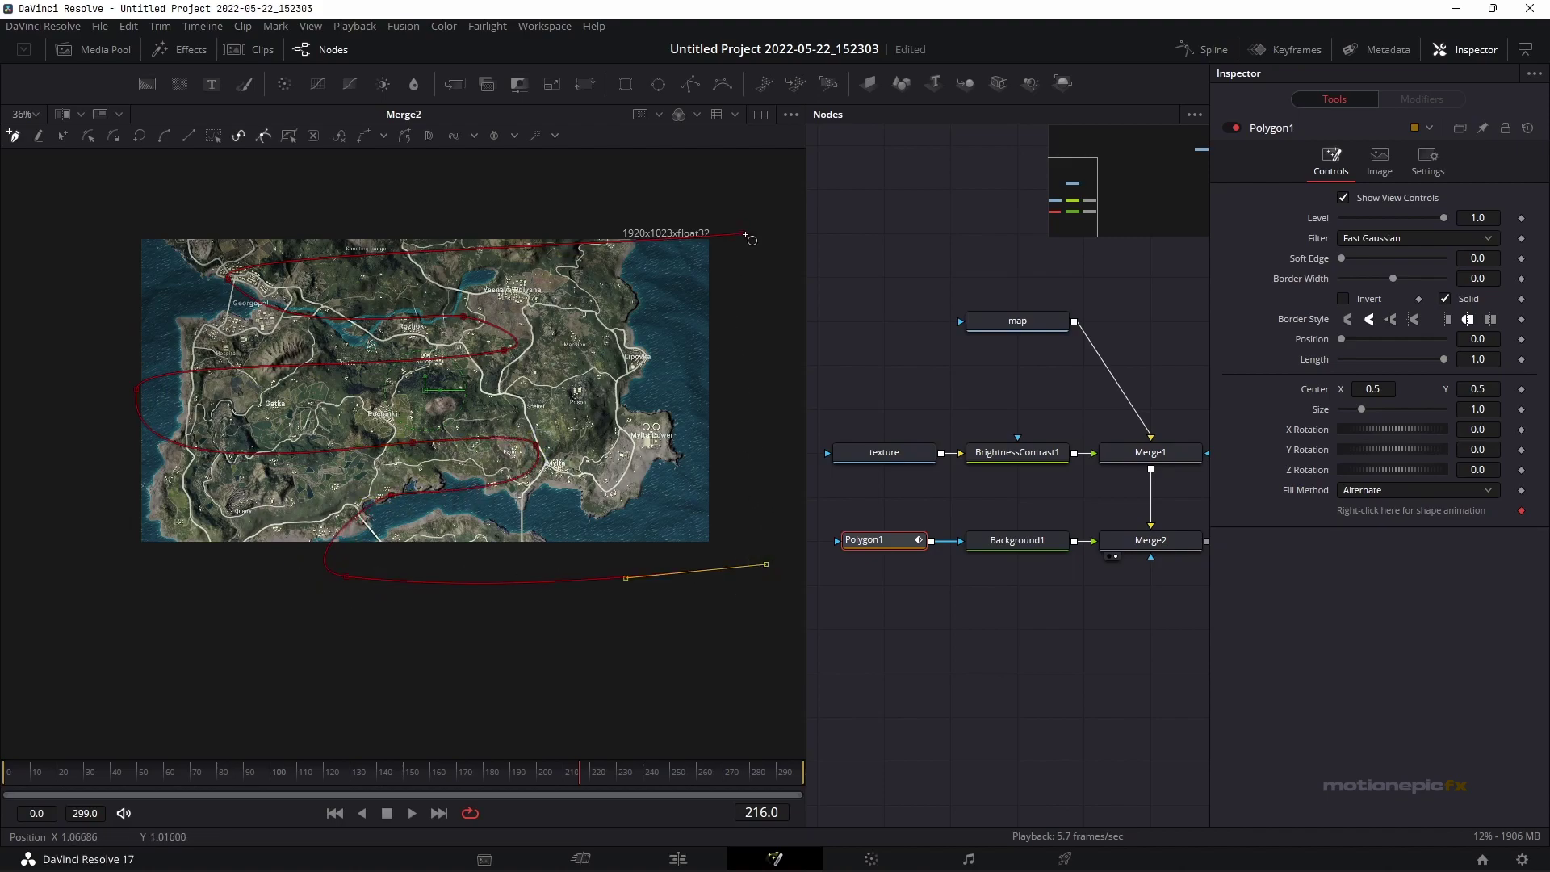
left_click(746, 235)
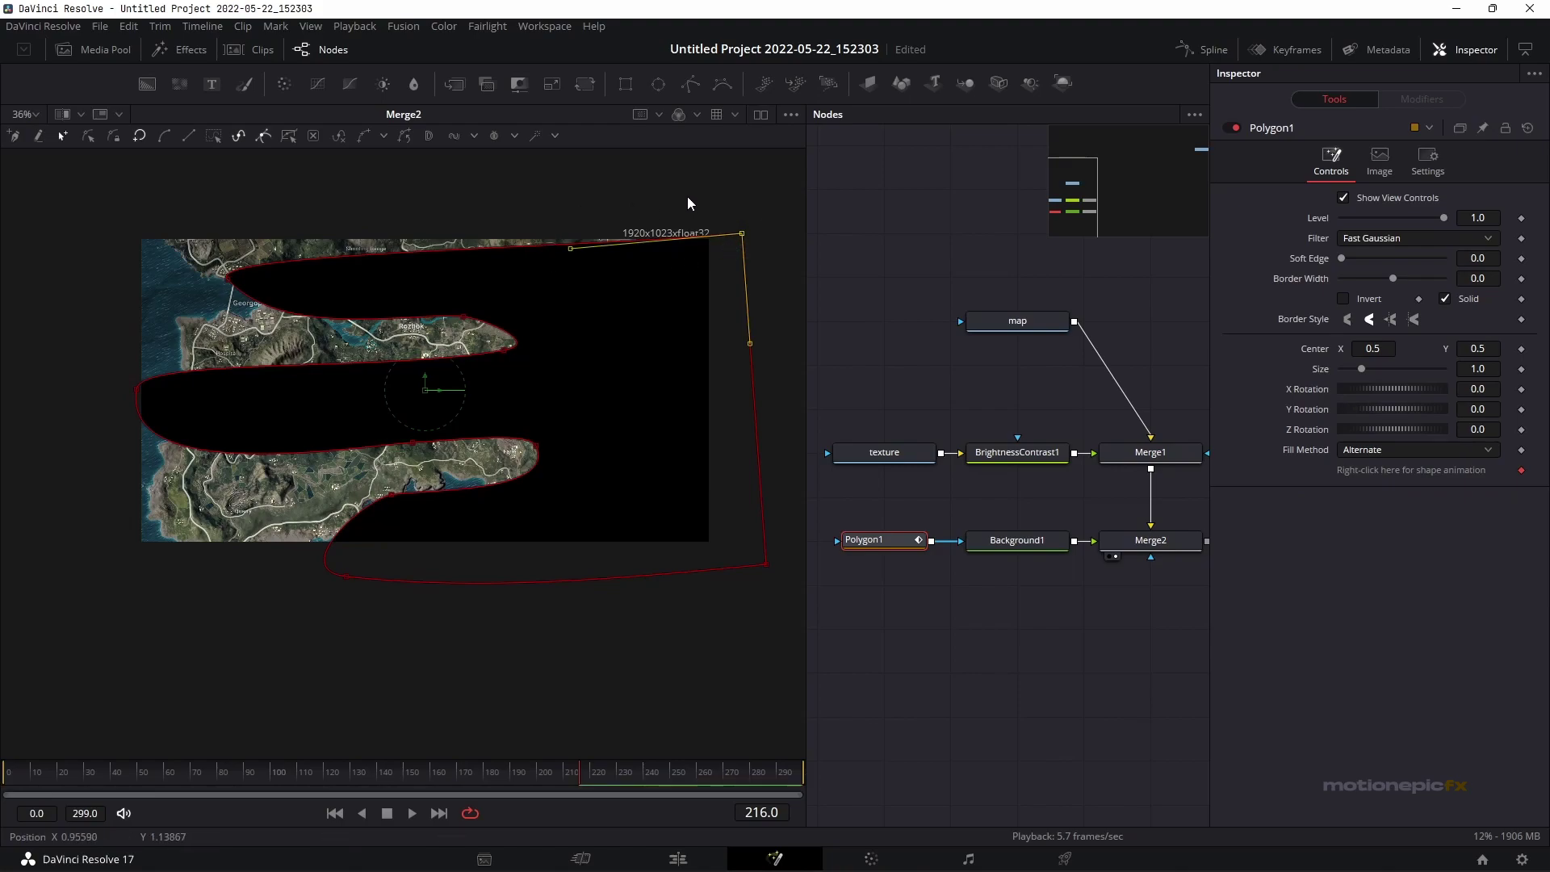
key("ctrl+s")
Reshape the polygon mask's wavy edge, and set its soft edge to 0.0535 and its level to 0.606
left_click_drag(505, 336, 512, 356)
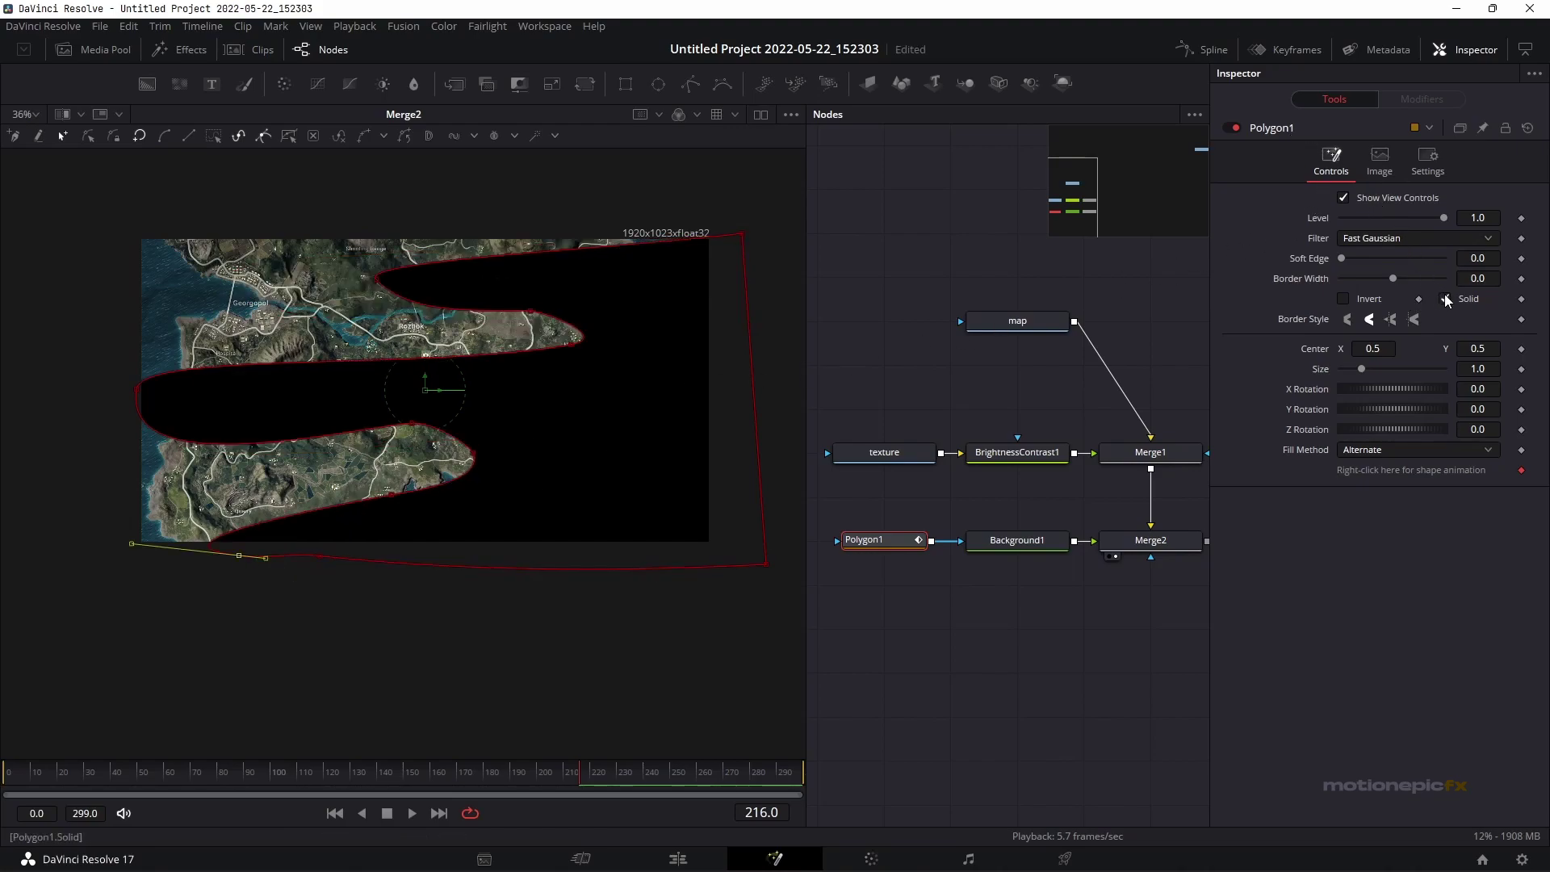
left_click_drag(1346, 262, 1376, 268)
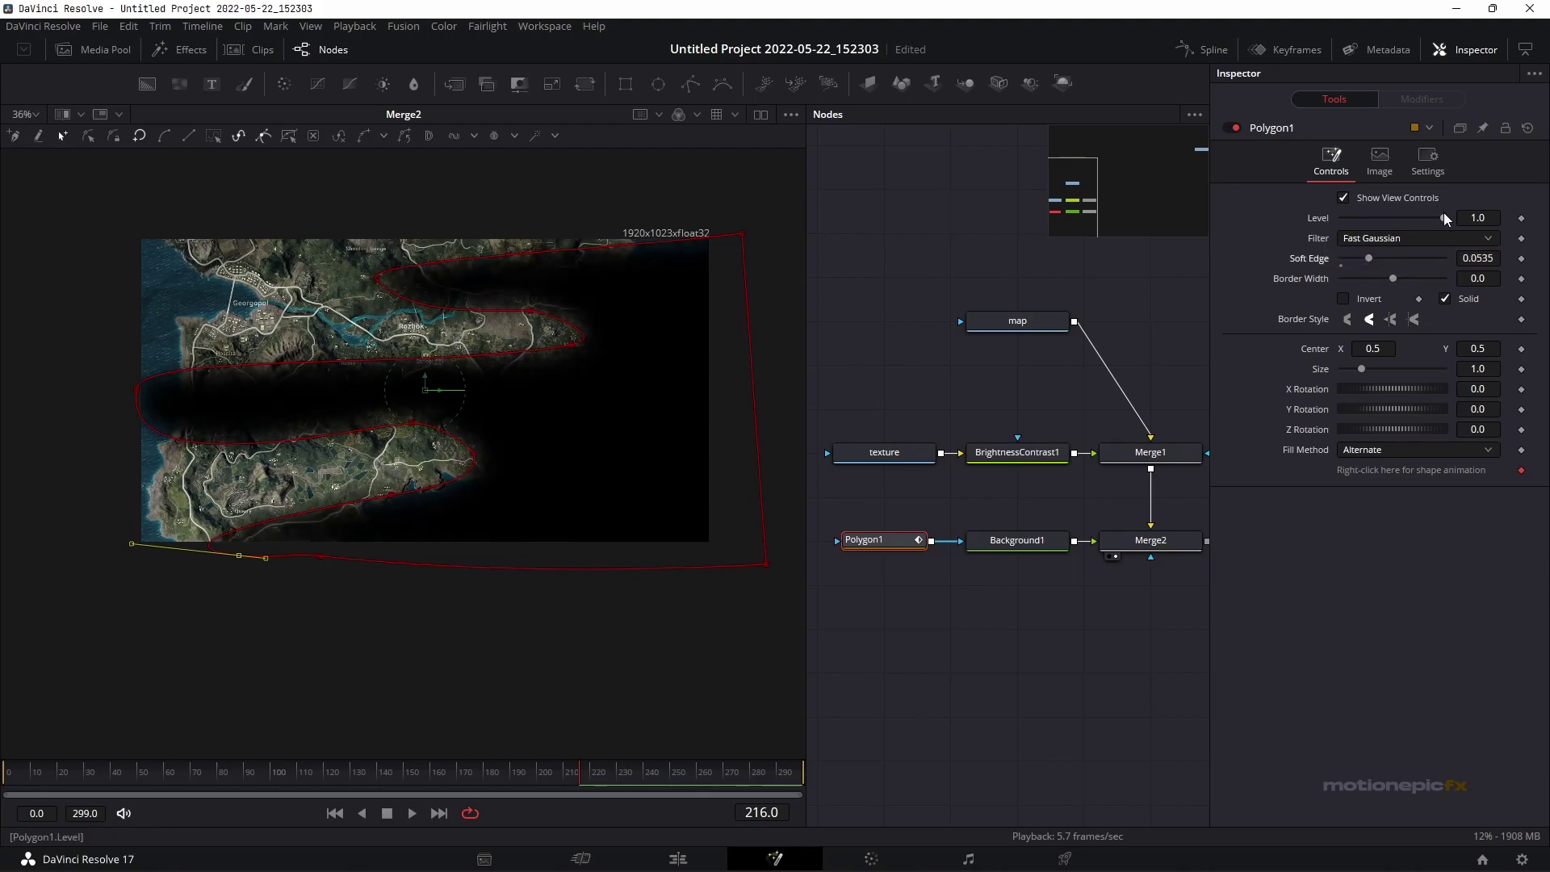
left_click_drag(1443, 218, 1411, 222)
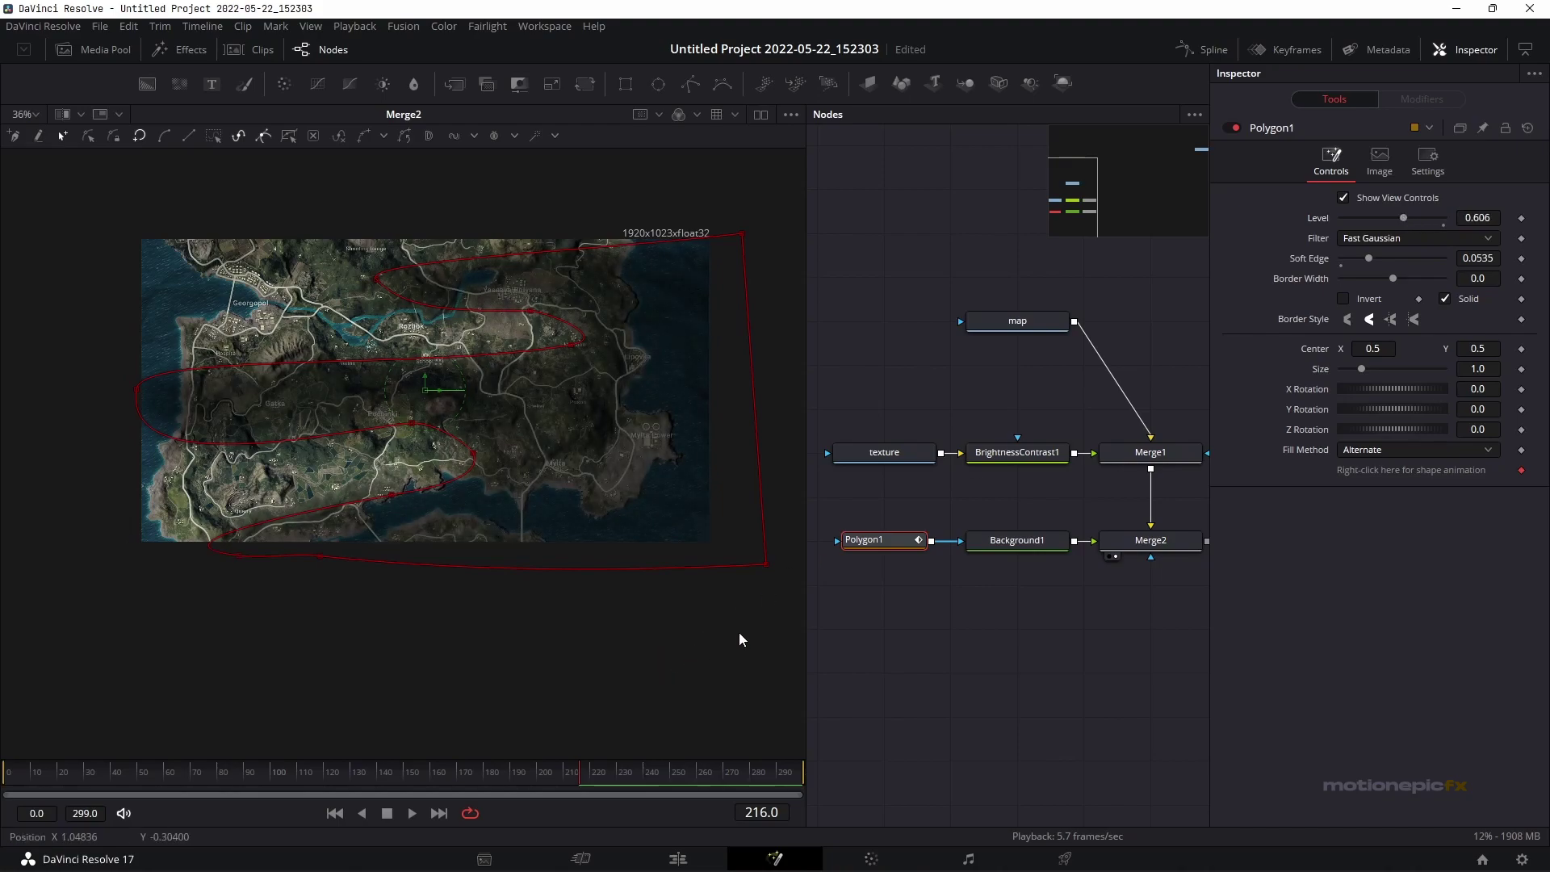
left_click(1022, 645)
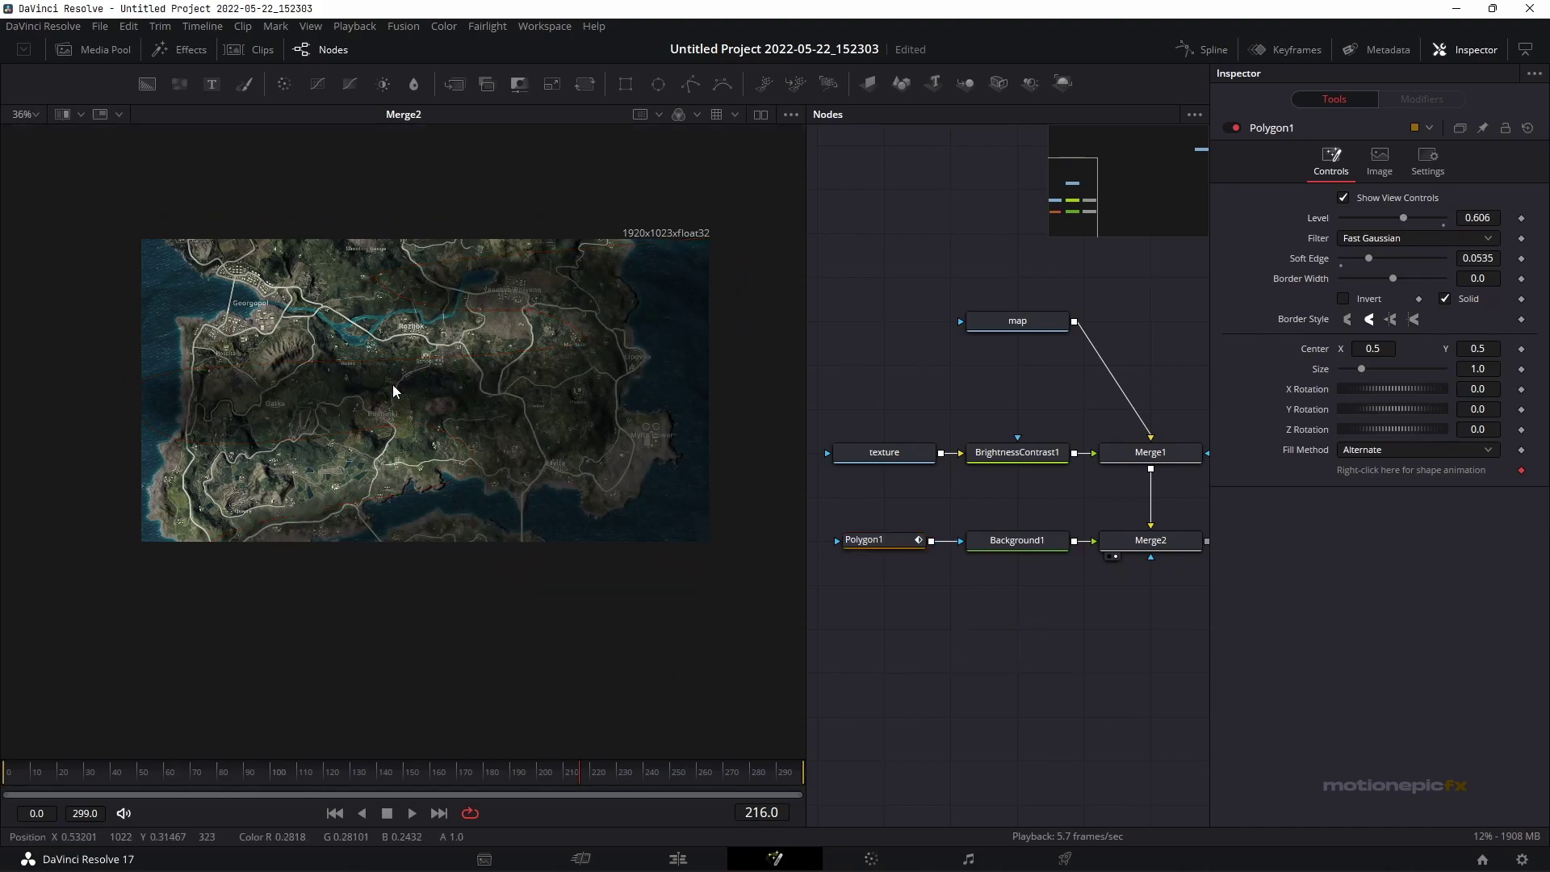
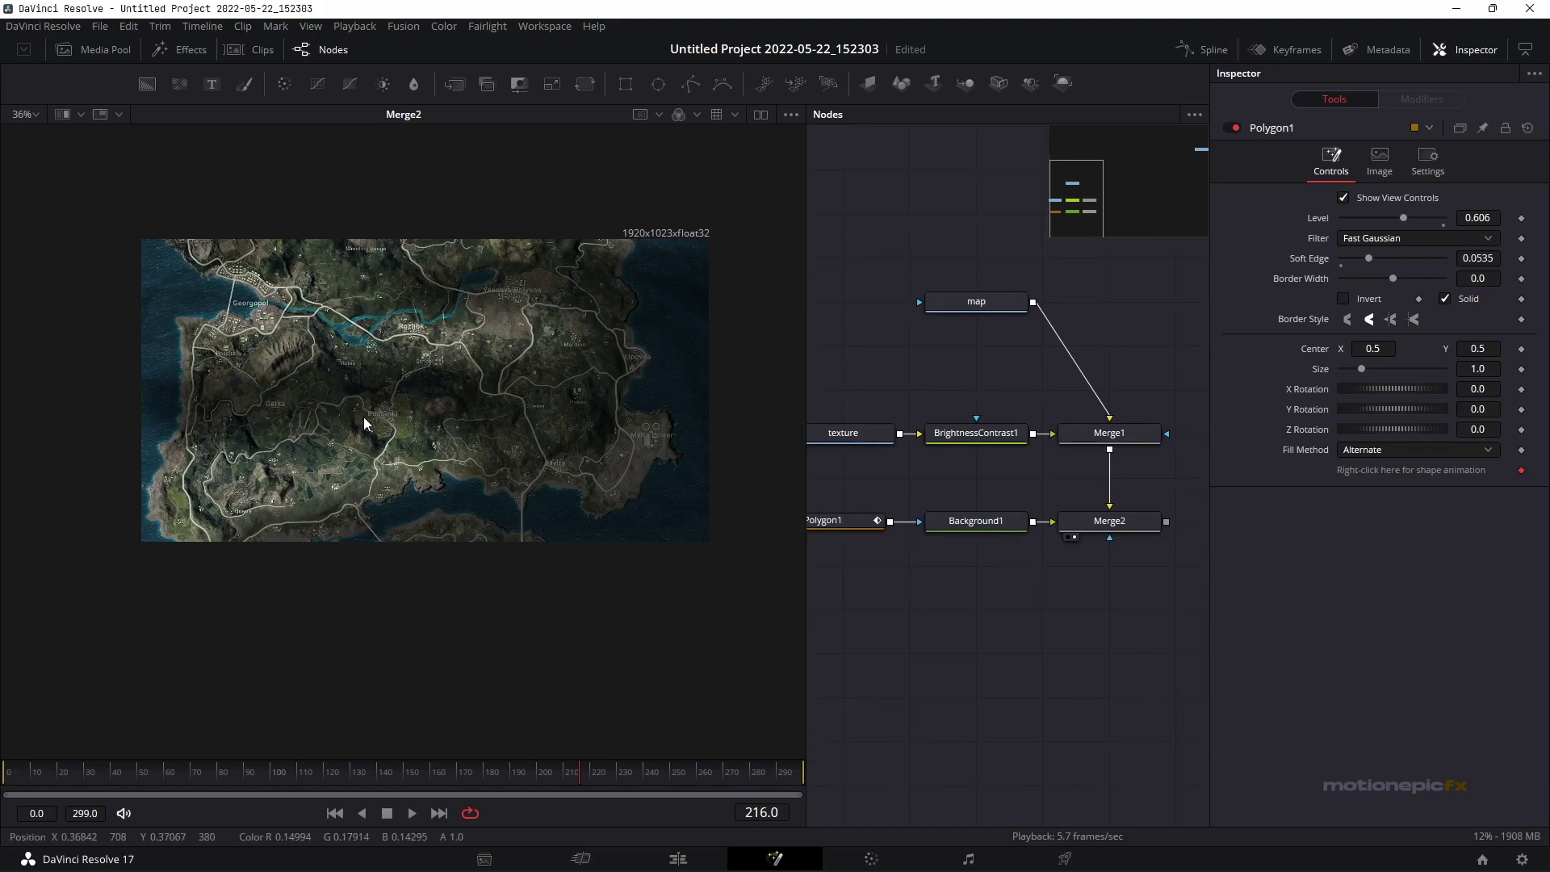
Merge a second Background over the output of Merge2, and attach a new Polygon mask to that Background
scroll(391, 413, "up", 3)
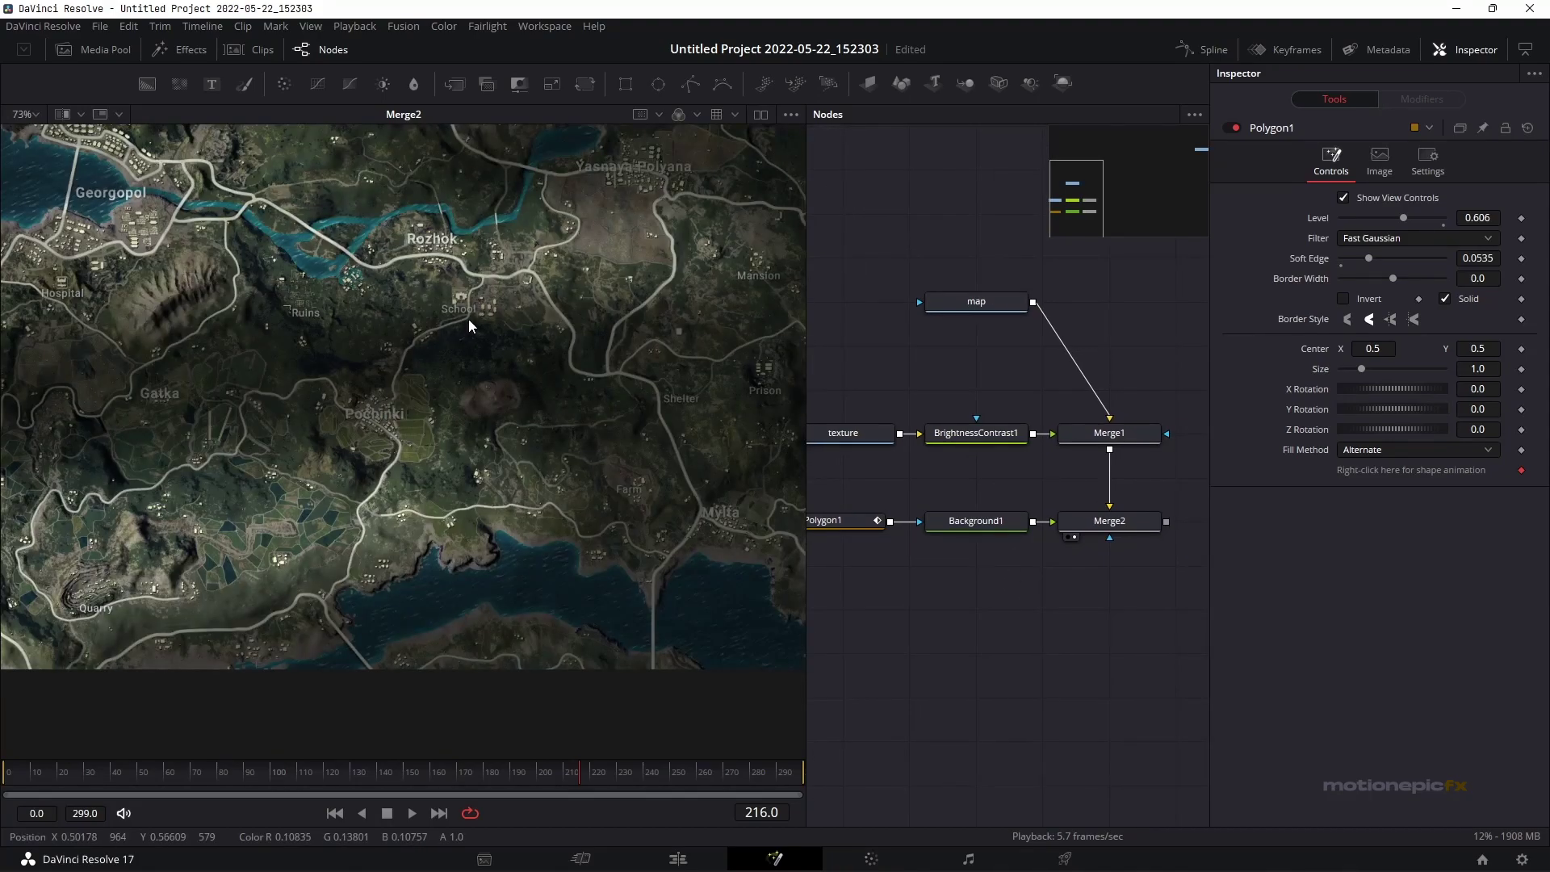
scroll(449, 340, "up", 2)
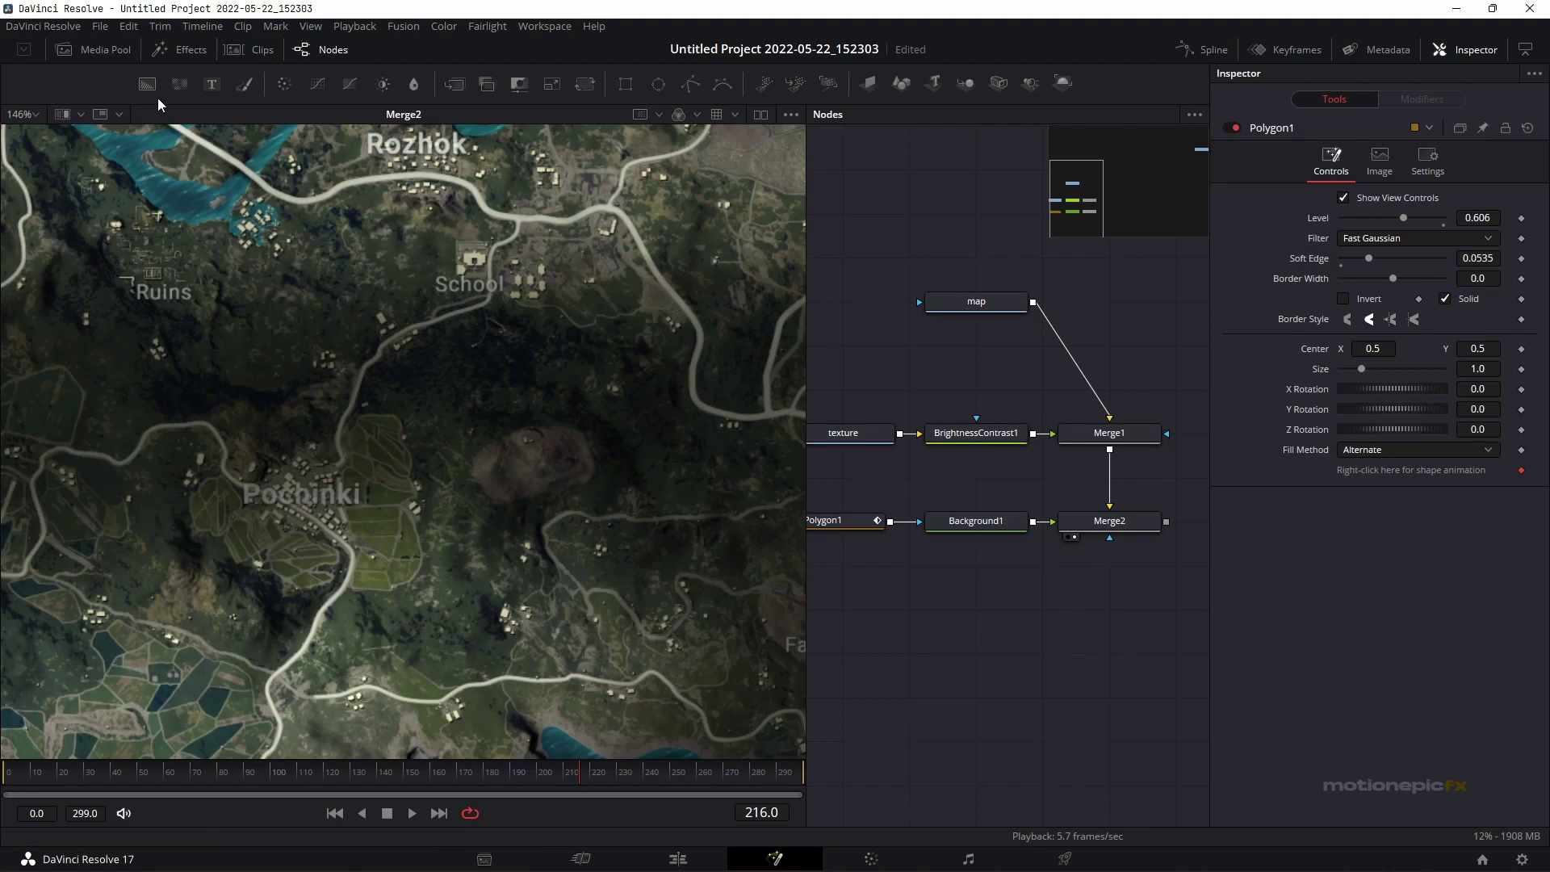
left_click_drag(160, 84, 1166, 521)
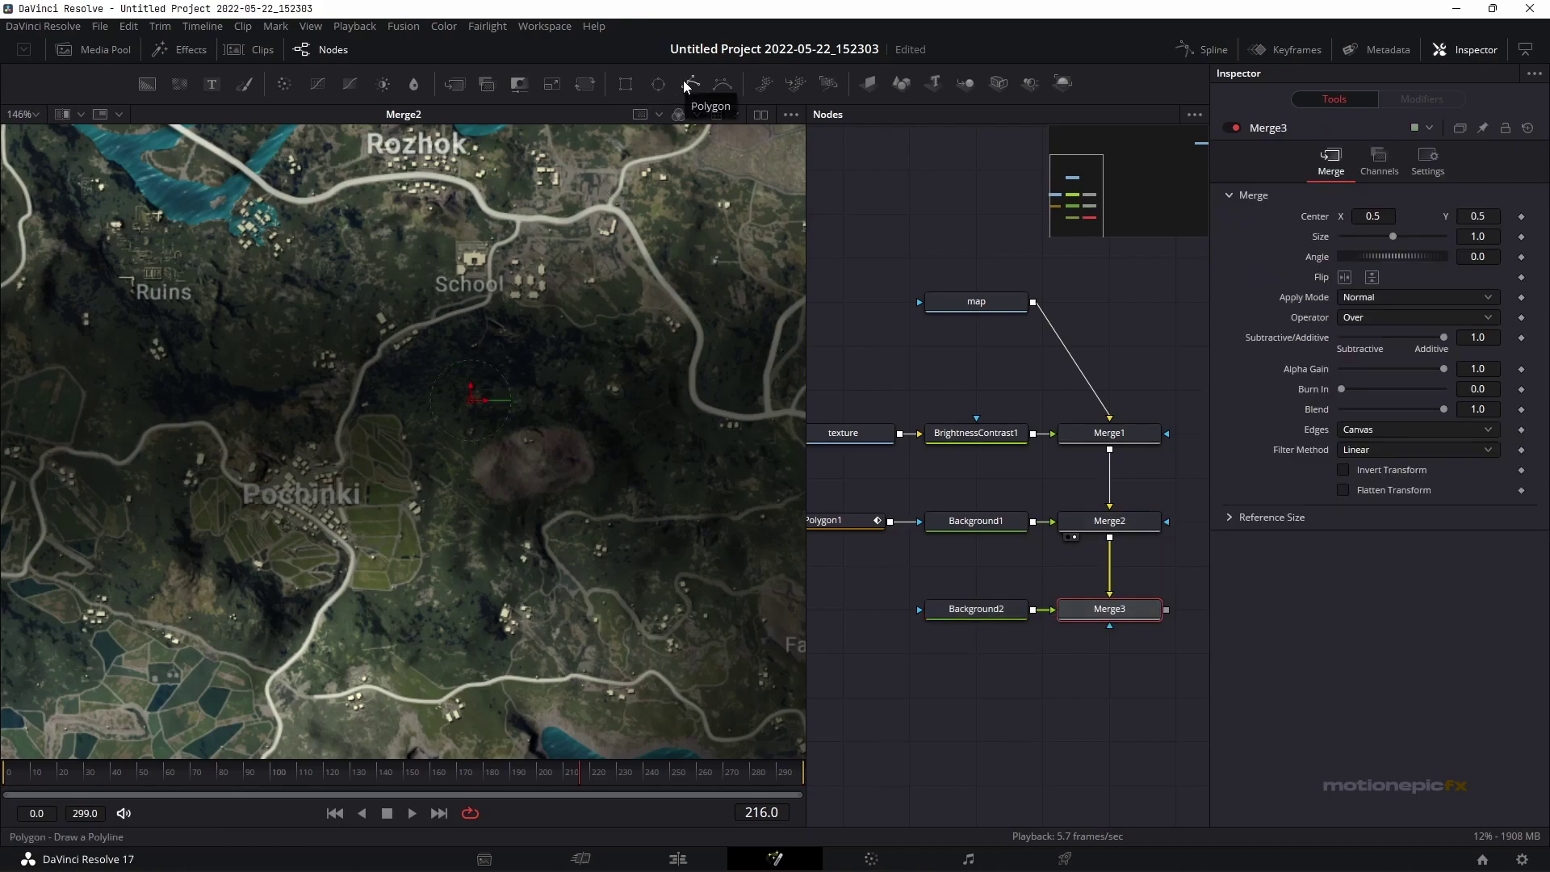
left_click_drag(686, 87, 1001, 608)
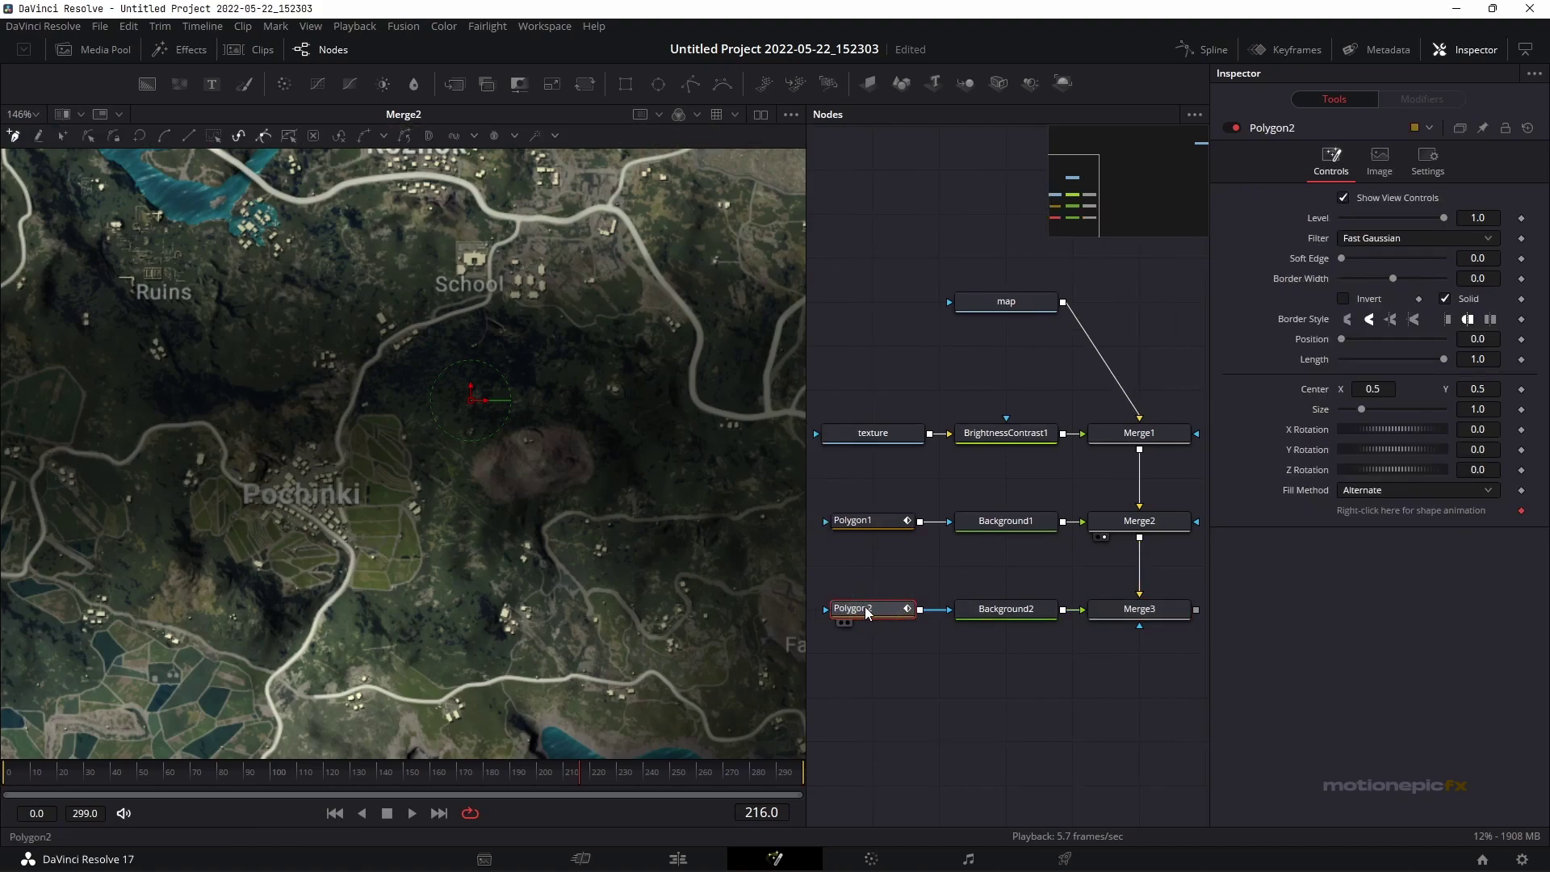
Draw an open polygon path along the road from the School building down to the edge of Pochinki
scroll(360, 429, "up", 3)
scroll(495, 463, "up", 2)
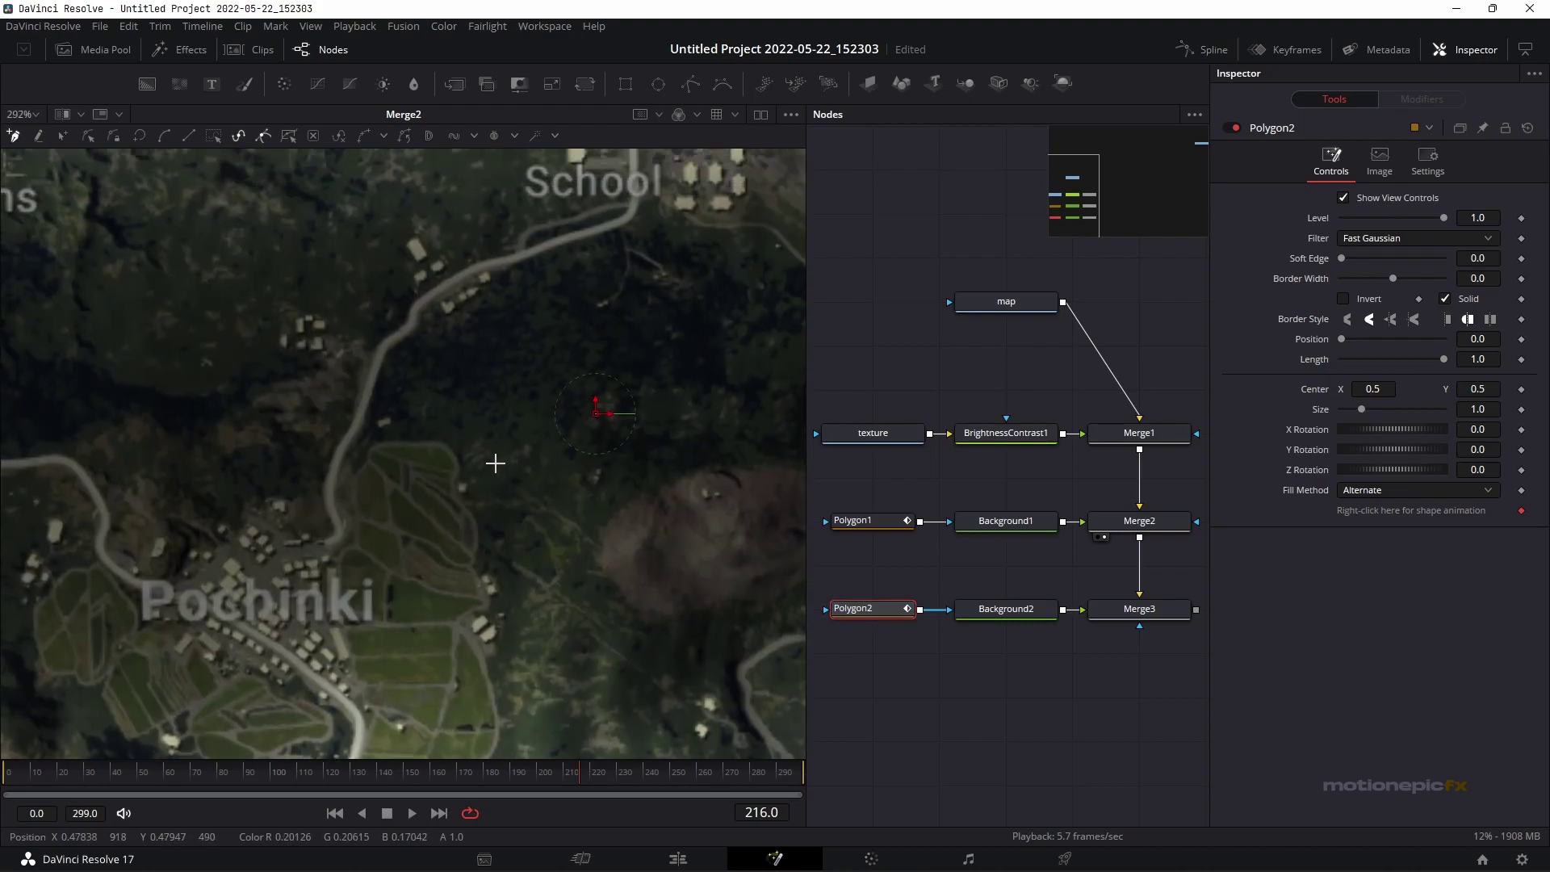
scroll(484, 496, "up", 2)
scroll(483, 508, "down", 3)
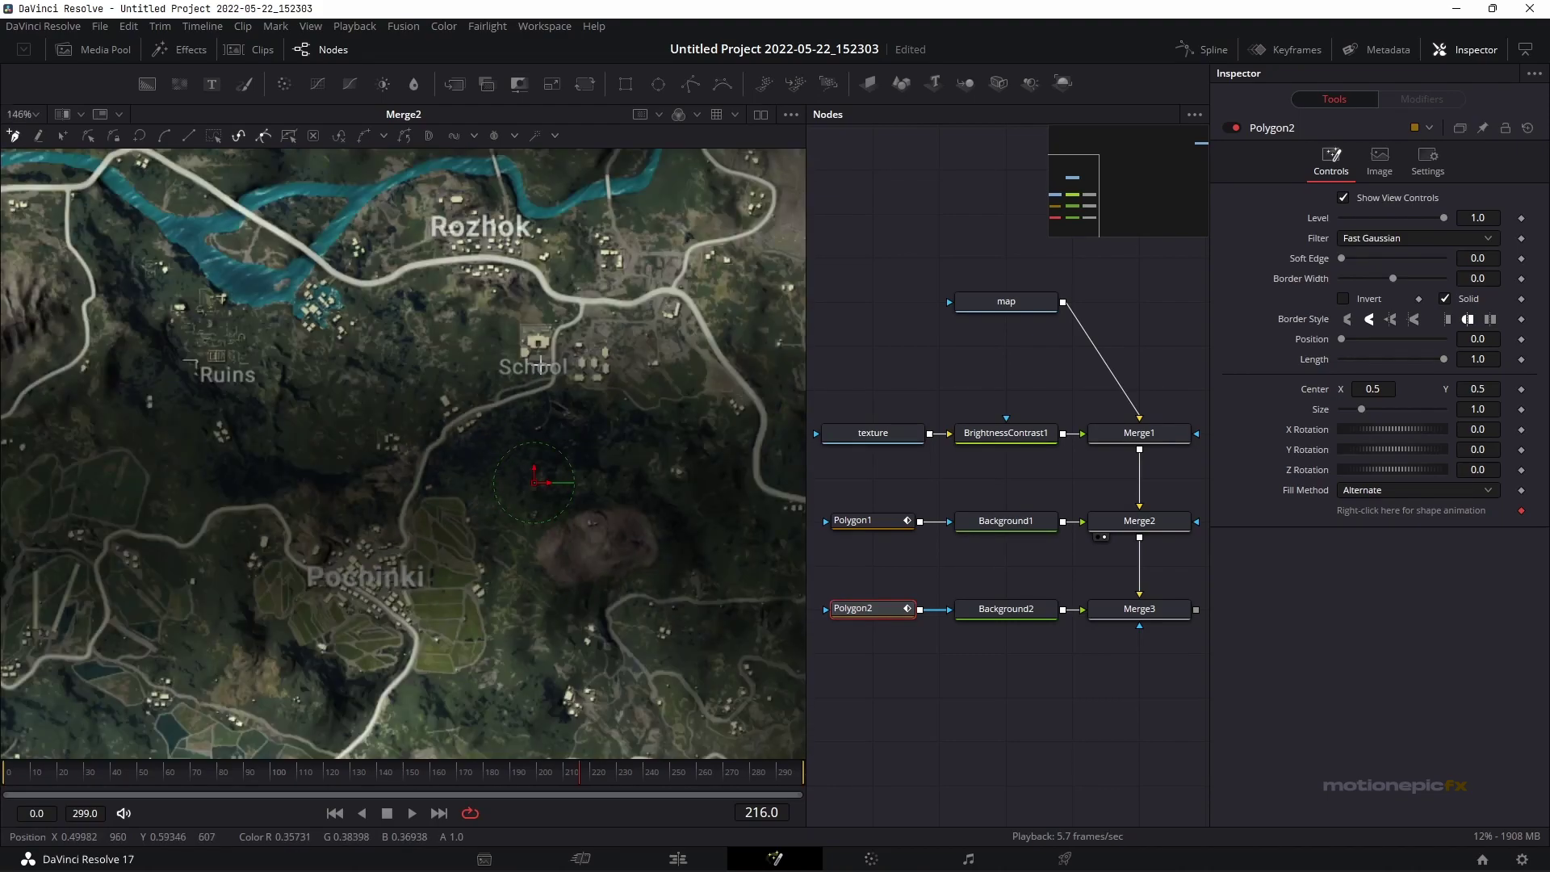
scroll(514, 460, "up", 1)
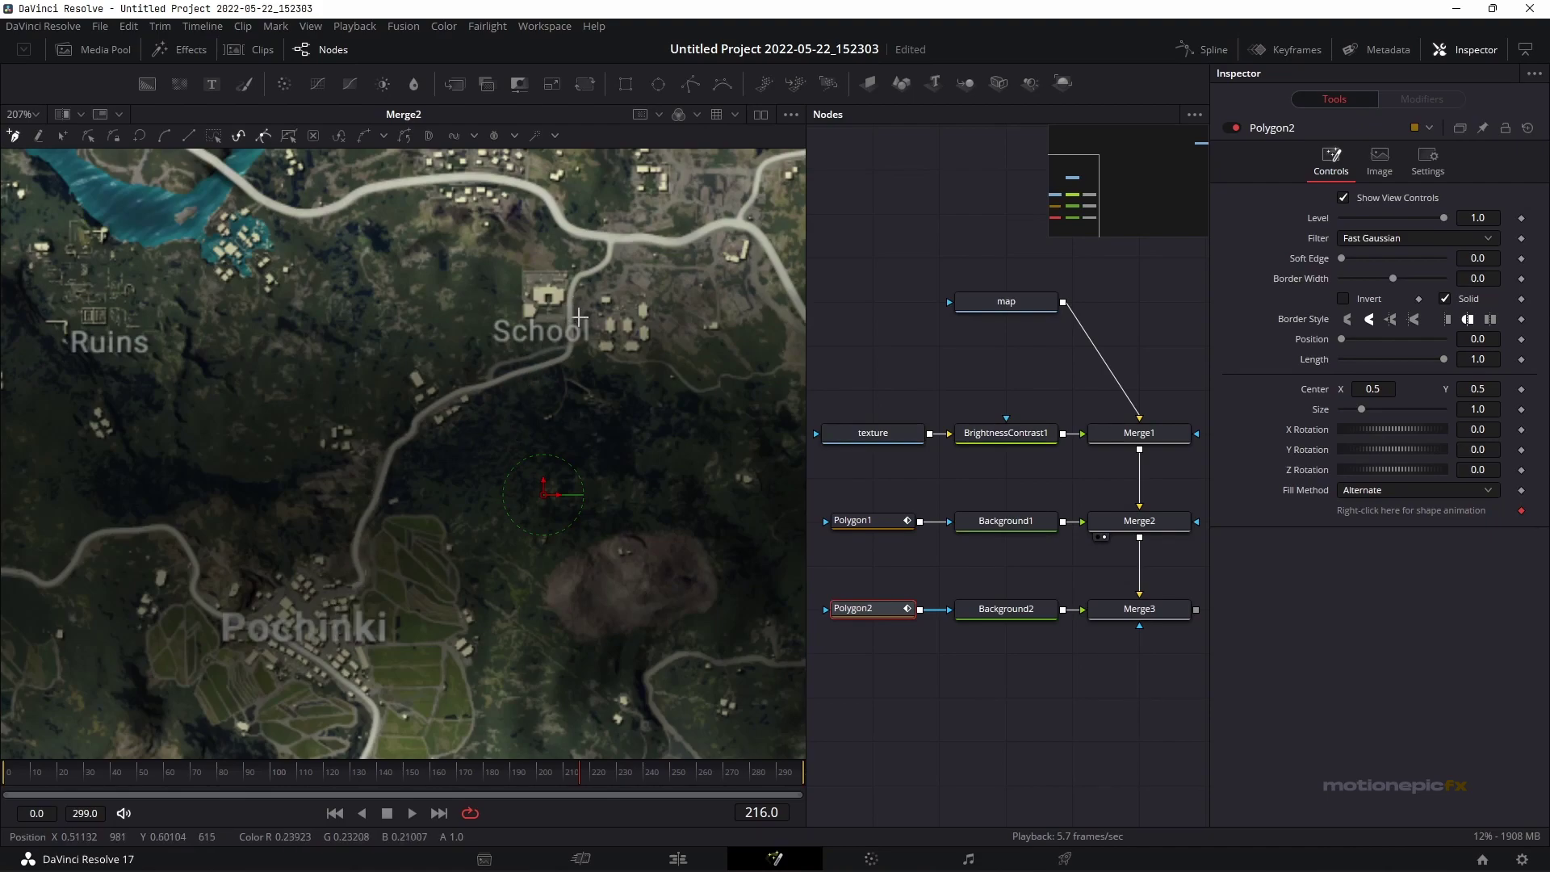
scroll(569, 305, "up", 1)
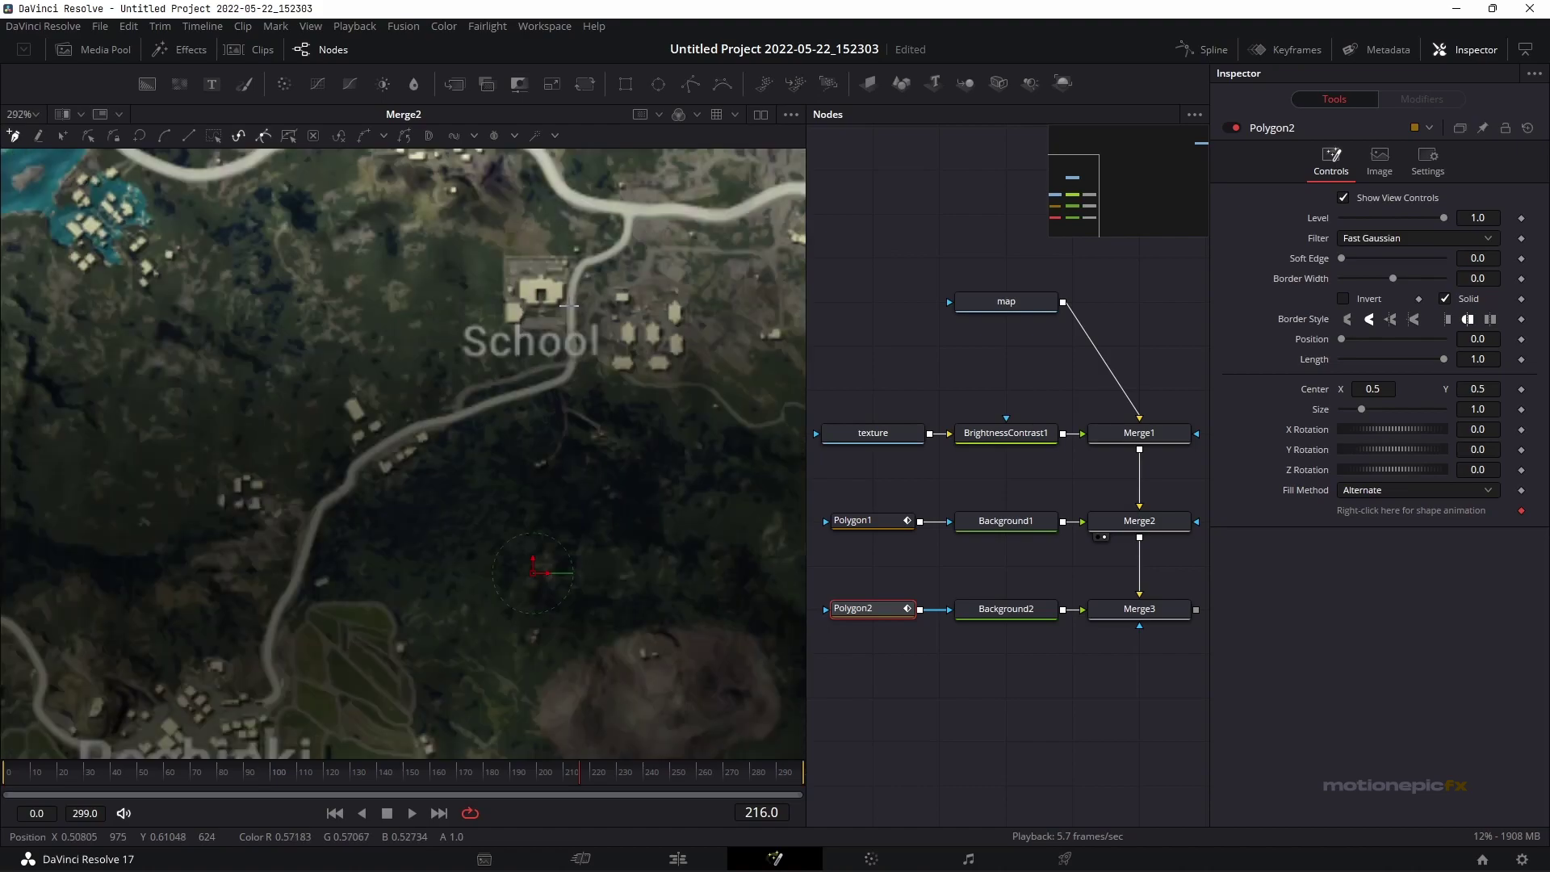
left_click(571, 305)
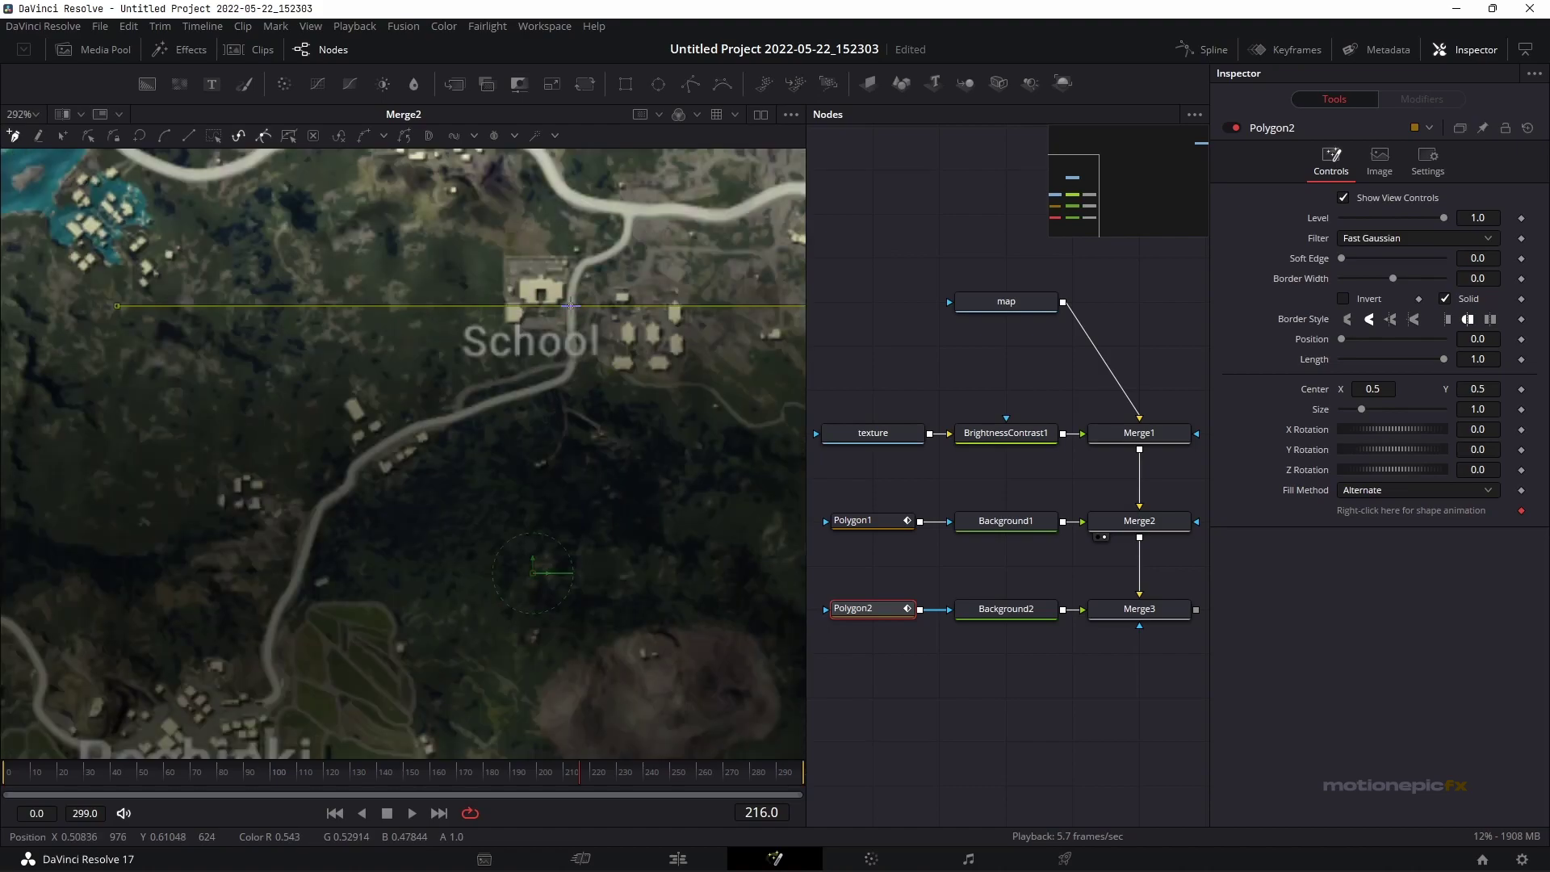
left_click_drag(533, 391, 466, 399)
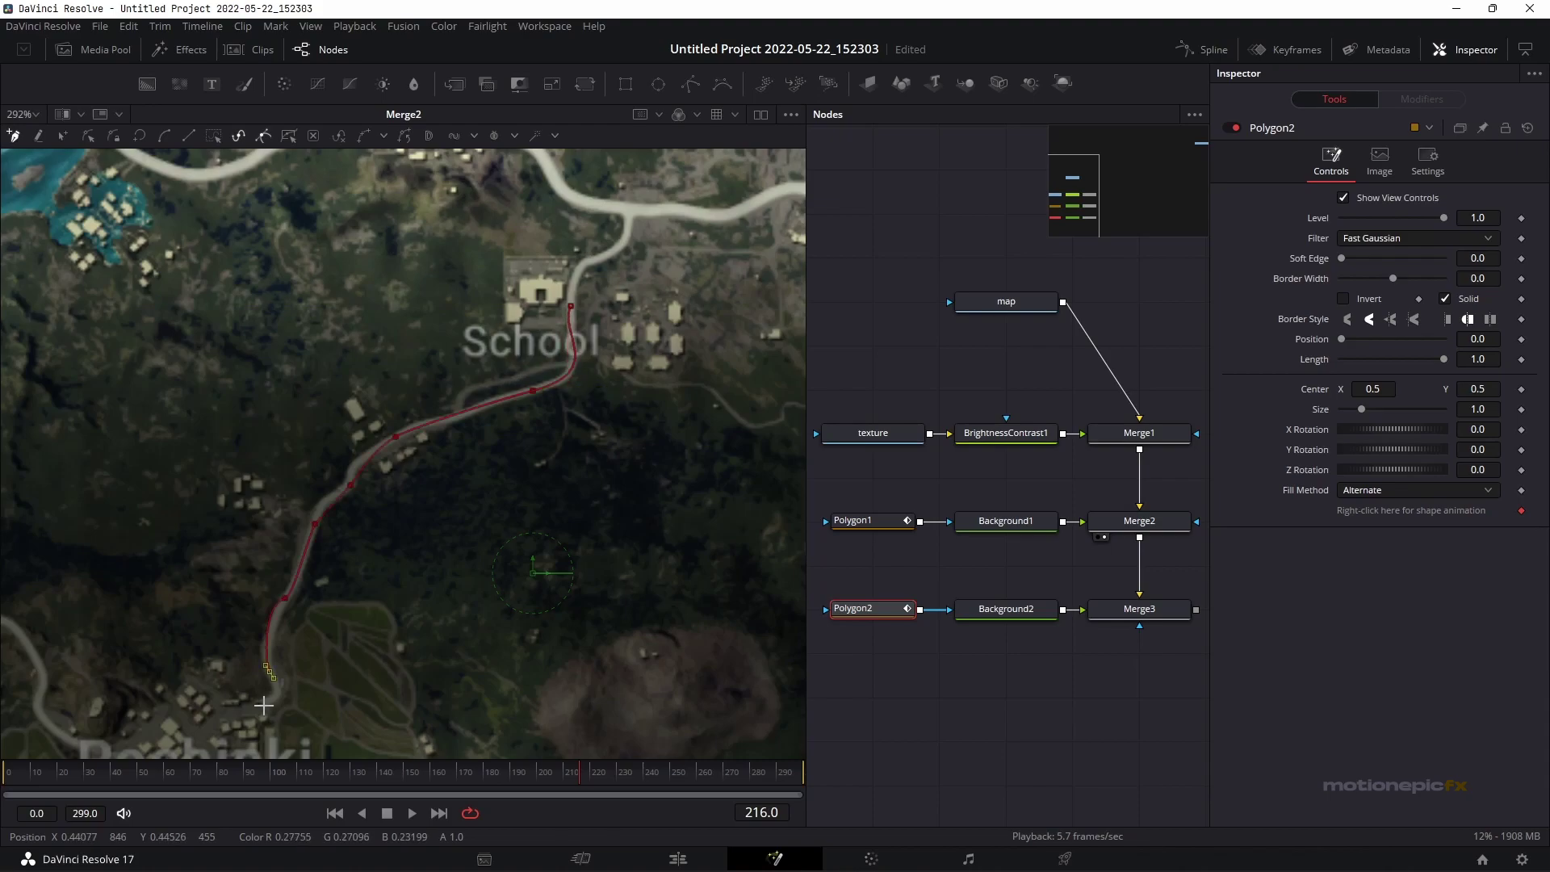
left_click_drag(269, 693, 264, 704)
Adjust the points and curve handles at the Pochinki end of the path so it follows the road
scroll(290, 623, "up", 2)
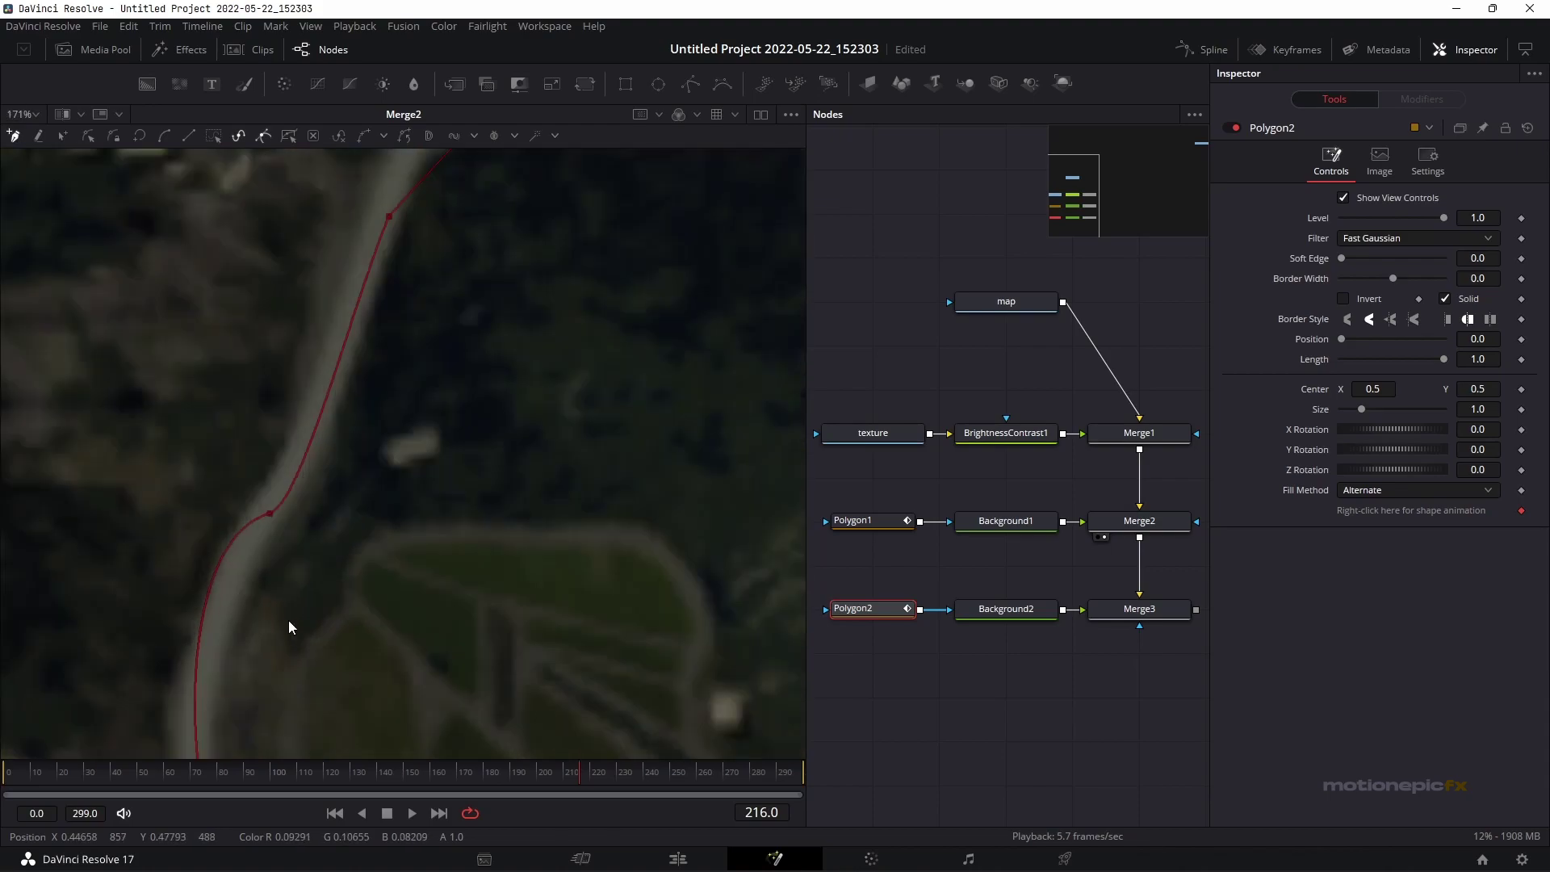
scroll(408, 512, "up", 2)
left_click(410, 416)
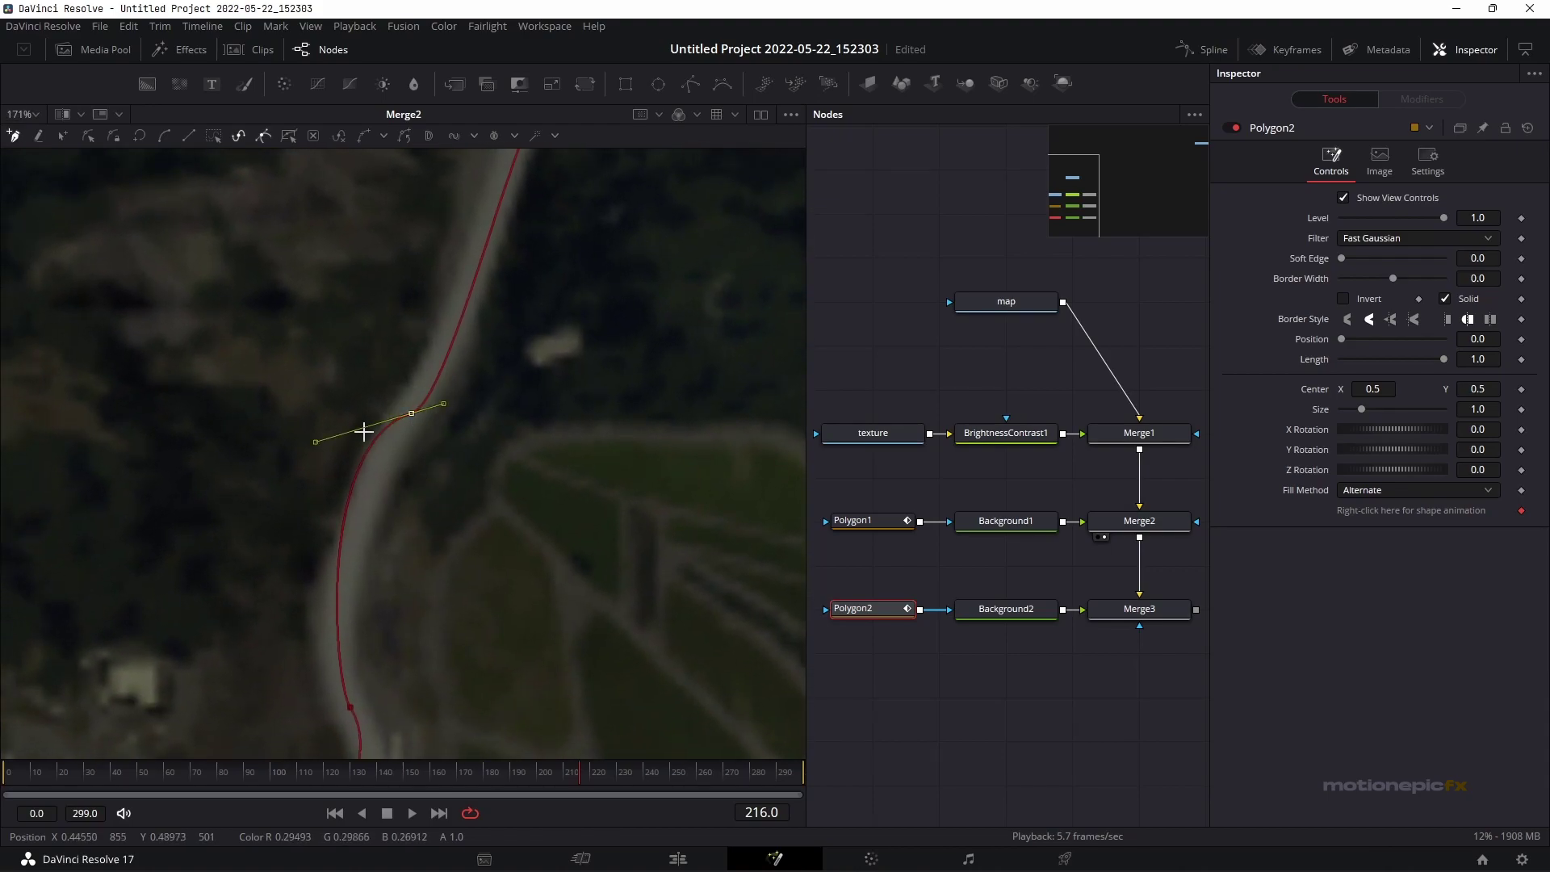
left_click_drag(315, 443, 338, 485)
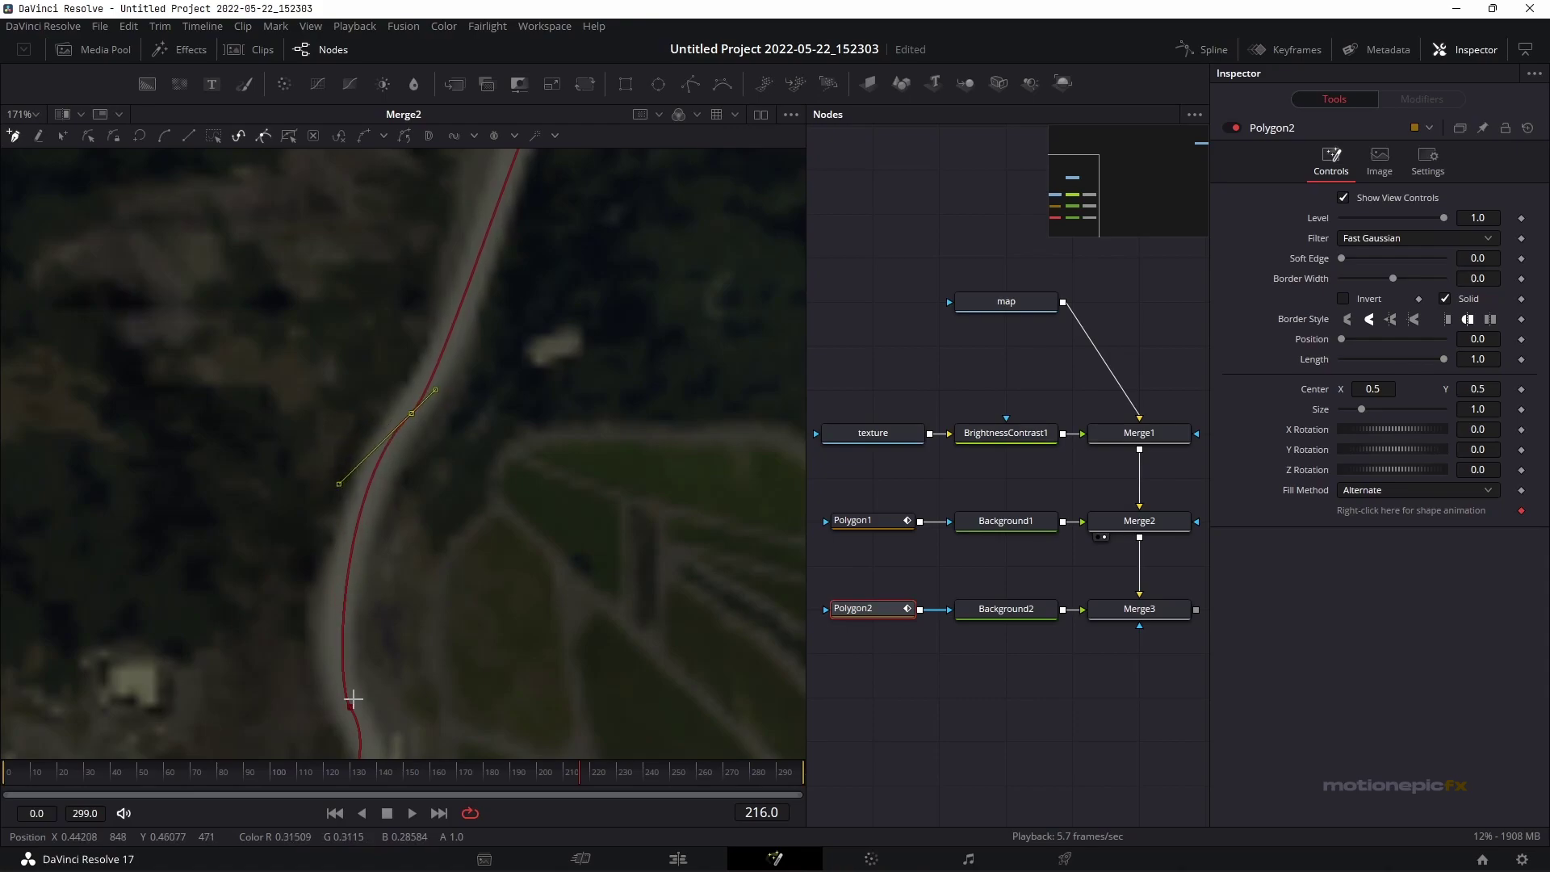
left_click_drag(353, 699, 330, 682)
left_click_drag(387, 627, 371, 530)
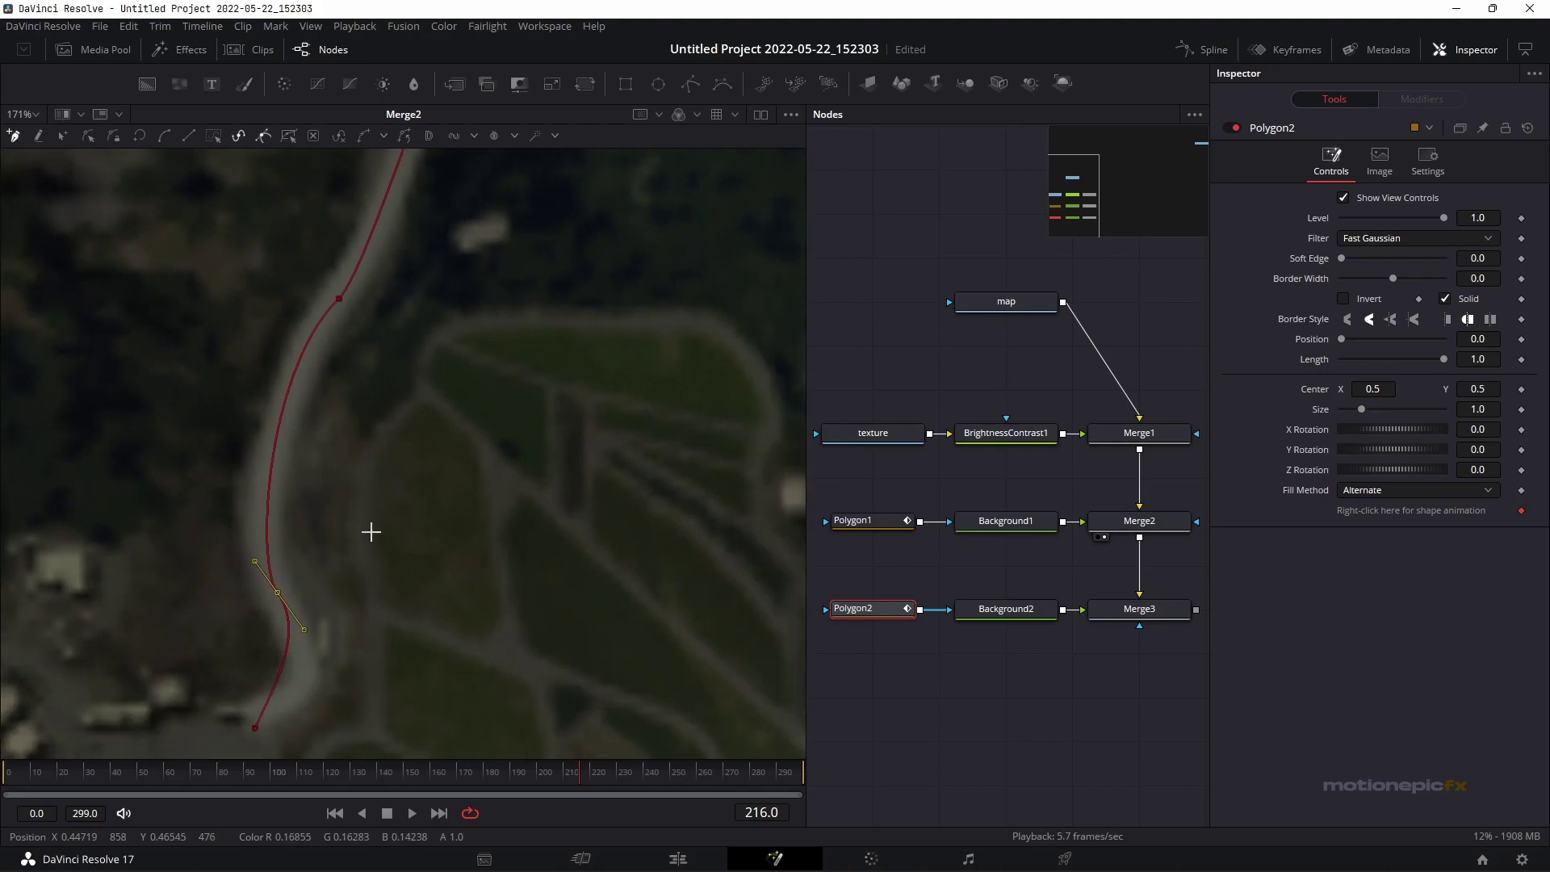
Fit the middle and School-side points of the path to the road bends, and turn off the polygon's Solid option
scroll(328, 587, "down", 2)
left_click(331, 364)
left_click_drag(415, 318, 319, 507)
left_click(322, 343)
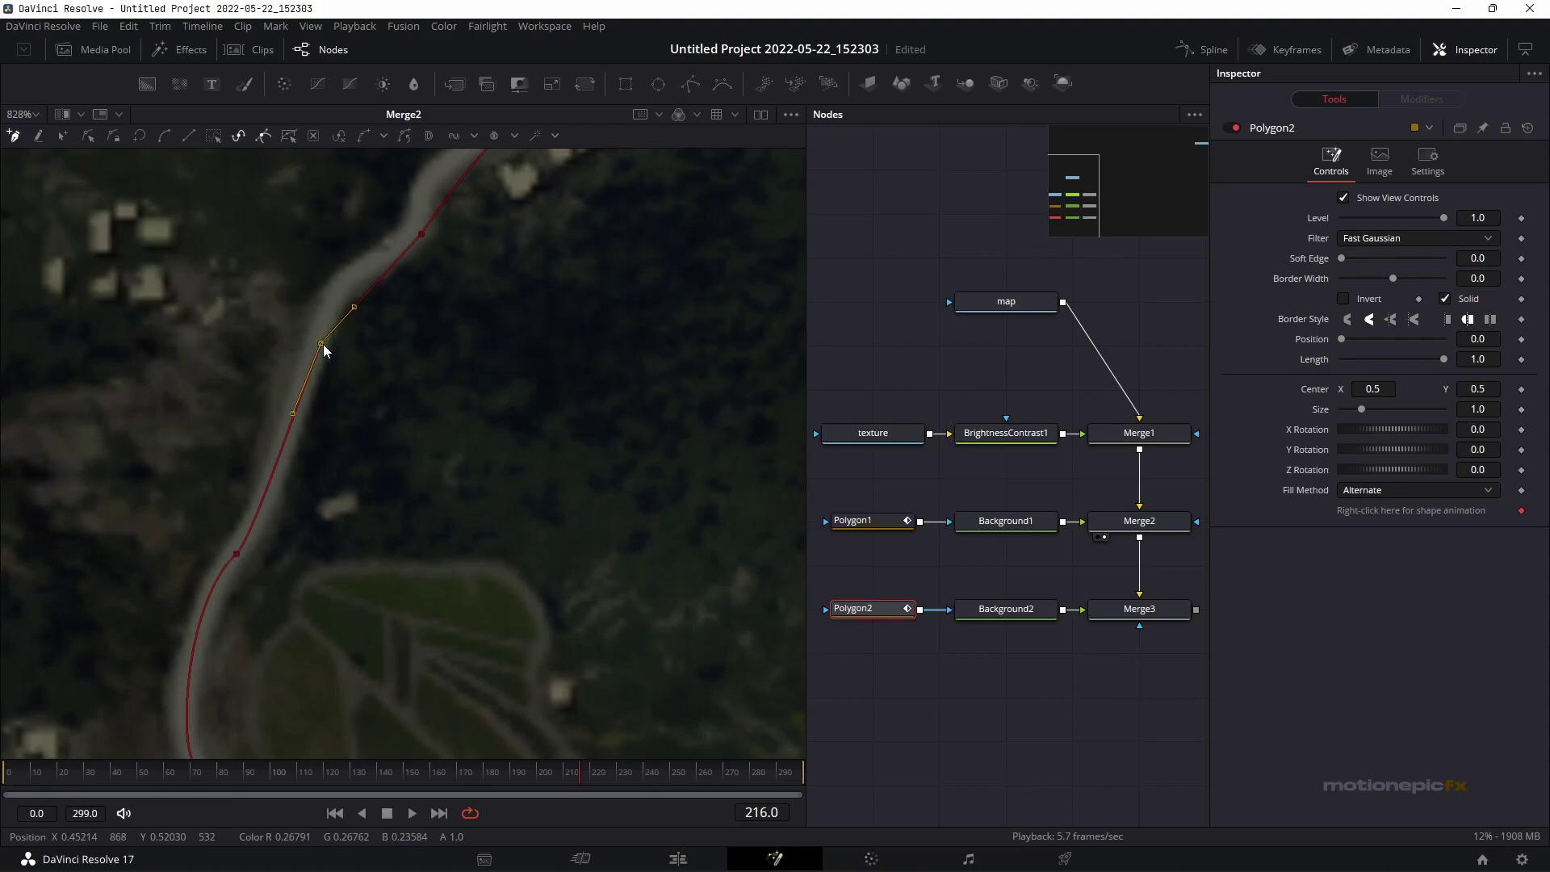
left_click_drag(355, 306, 342, 273)
left_click(422, 236)
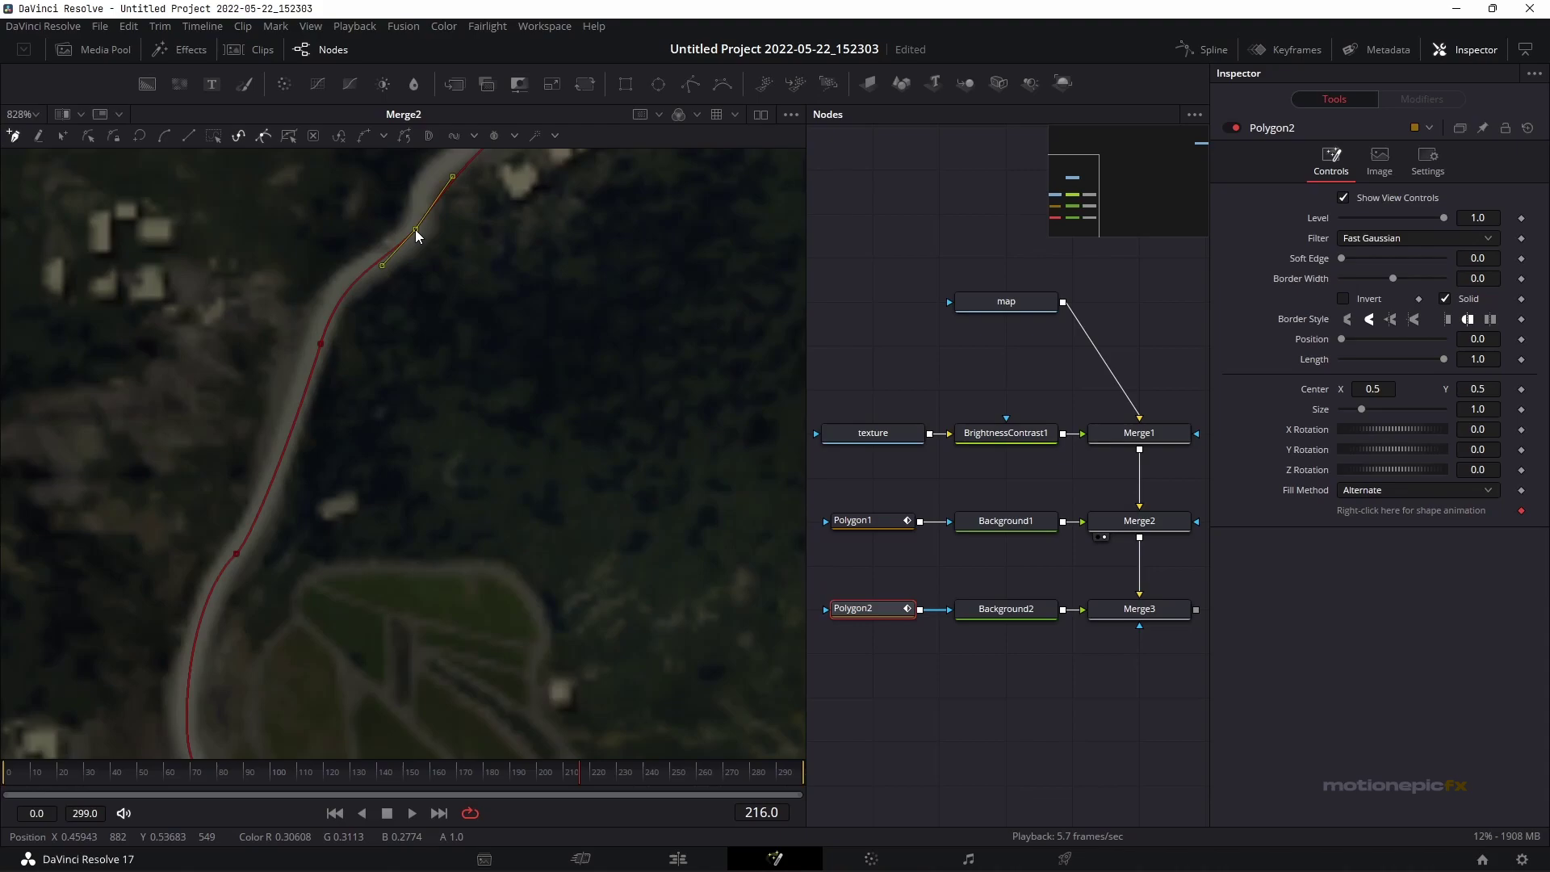
scroll(519, 197, "up", 5)
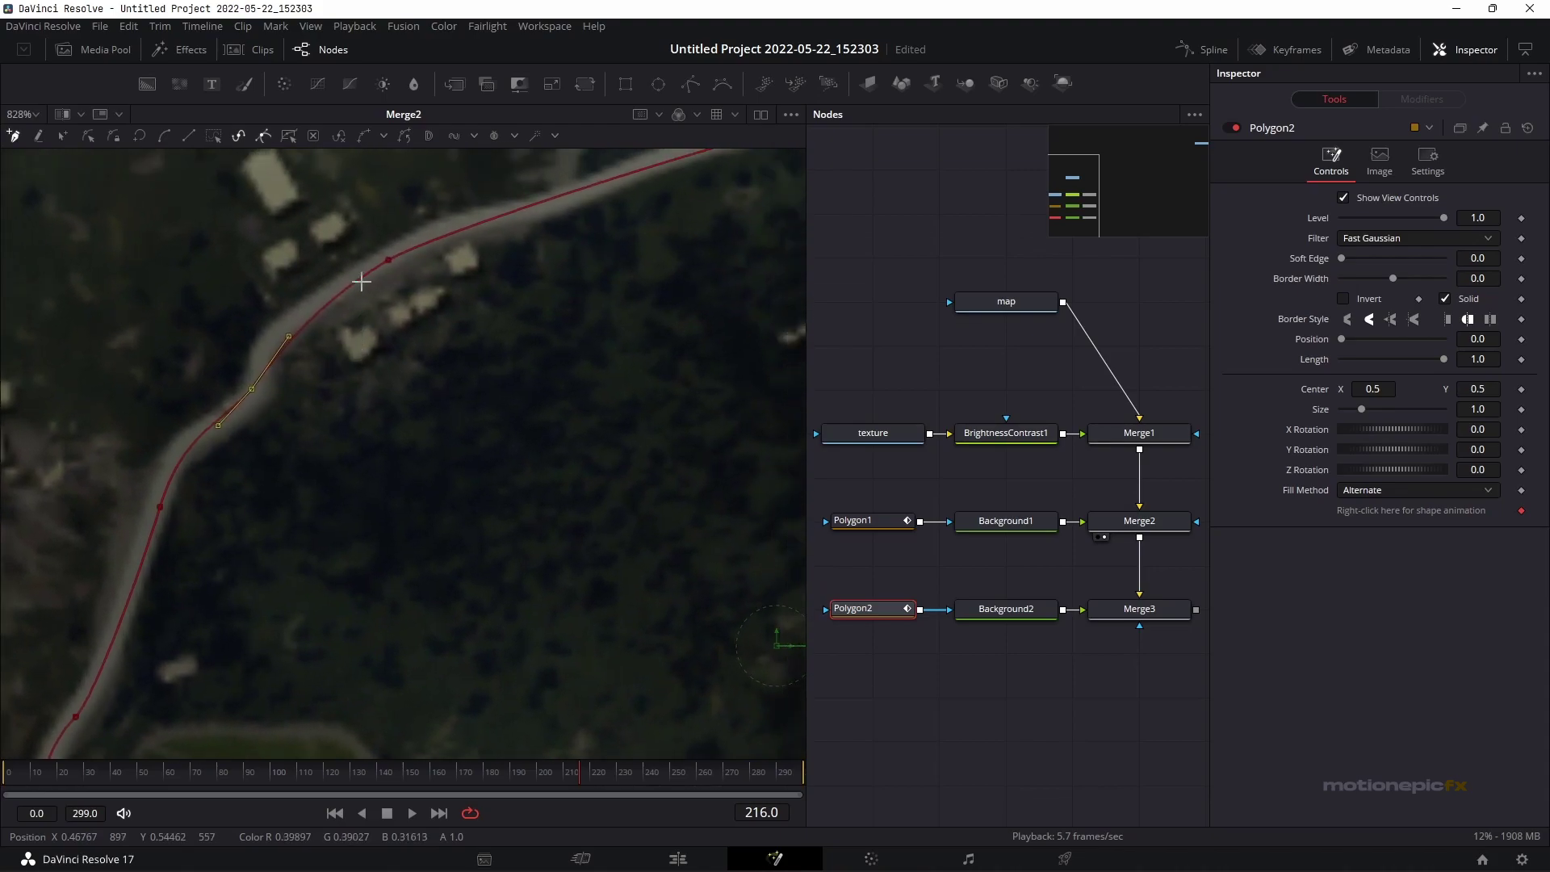
scroll(536, 415, "down", 5)
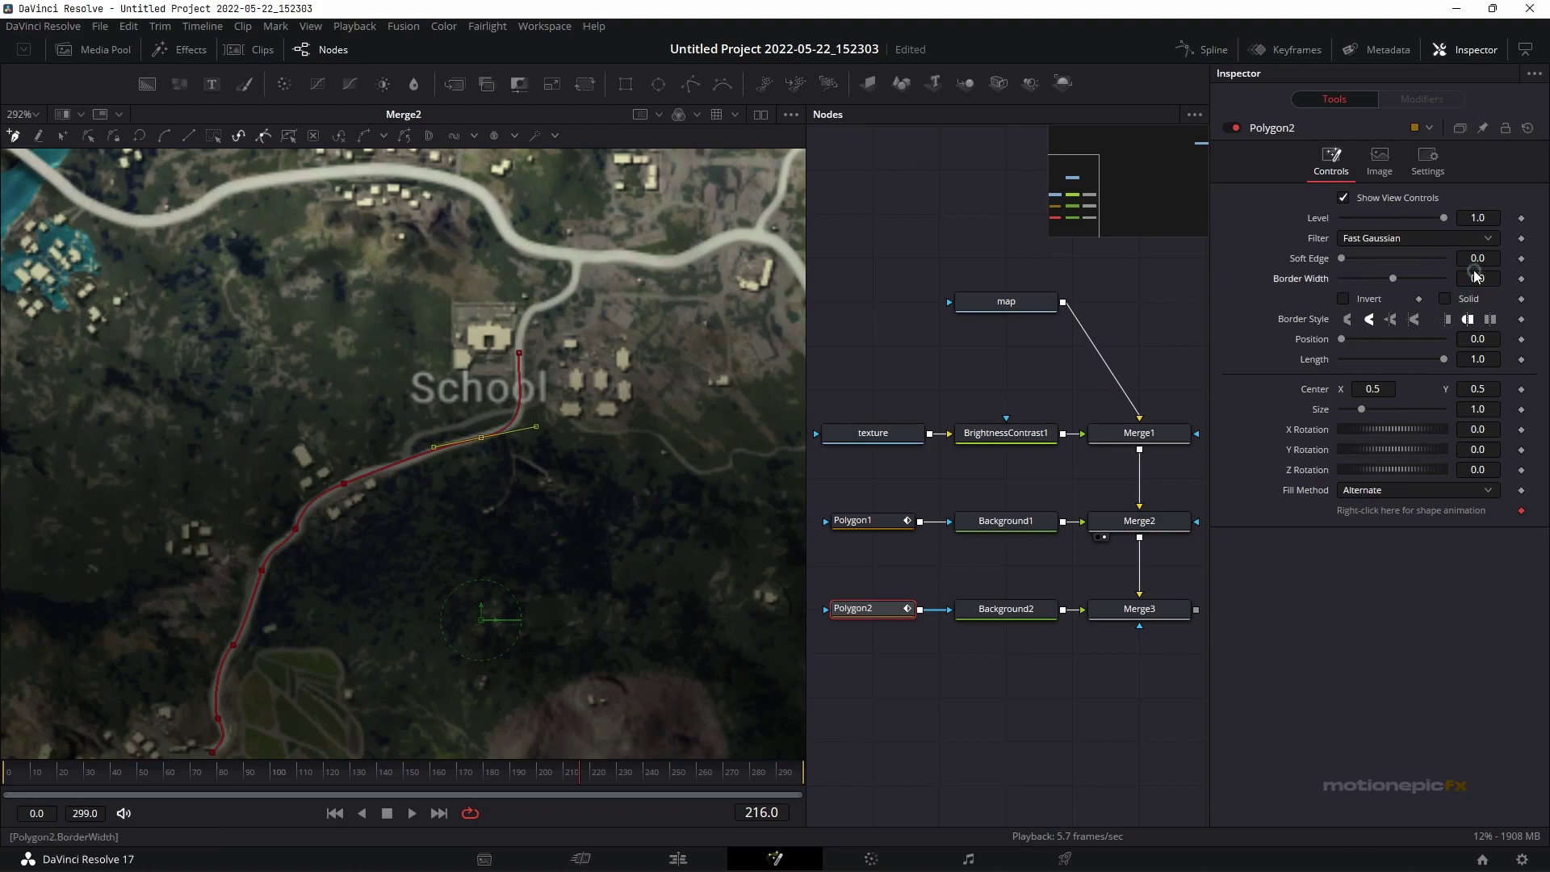
Display Merge3 in the viewer, and set Polygon2's border width to 0.0016
left_click(1130, 615)
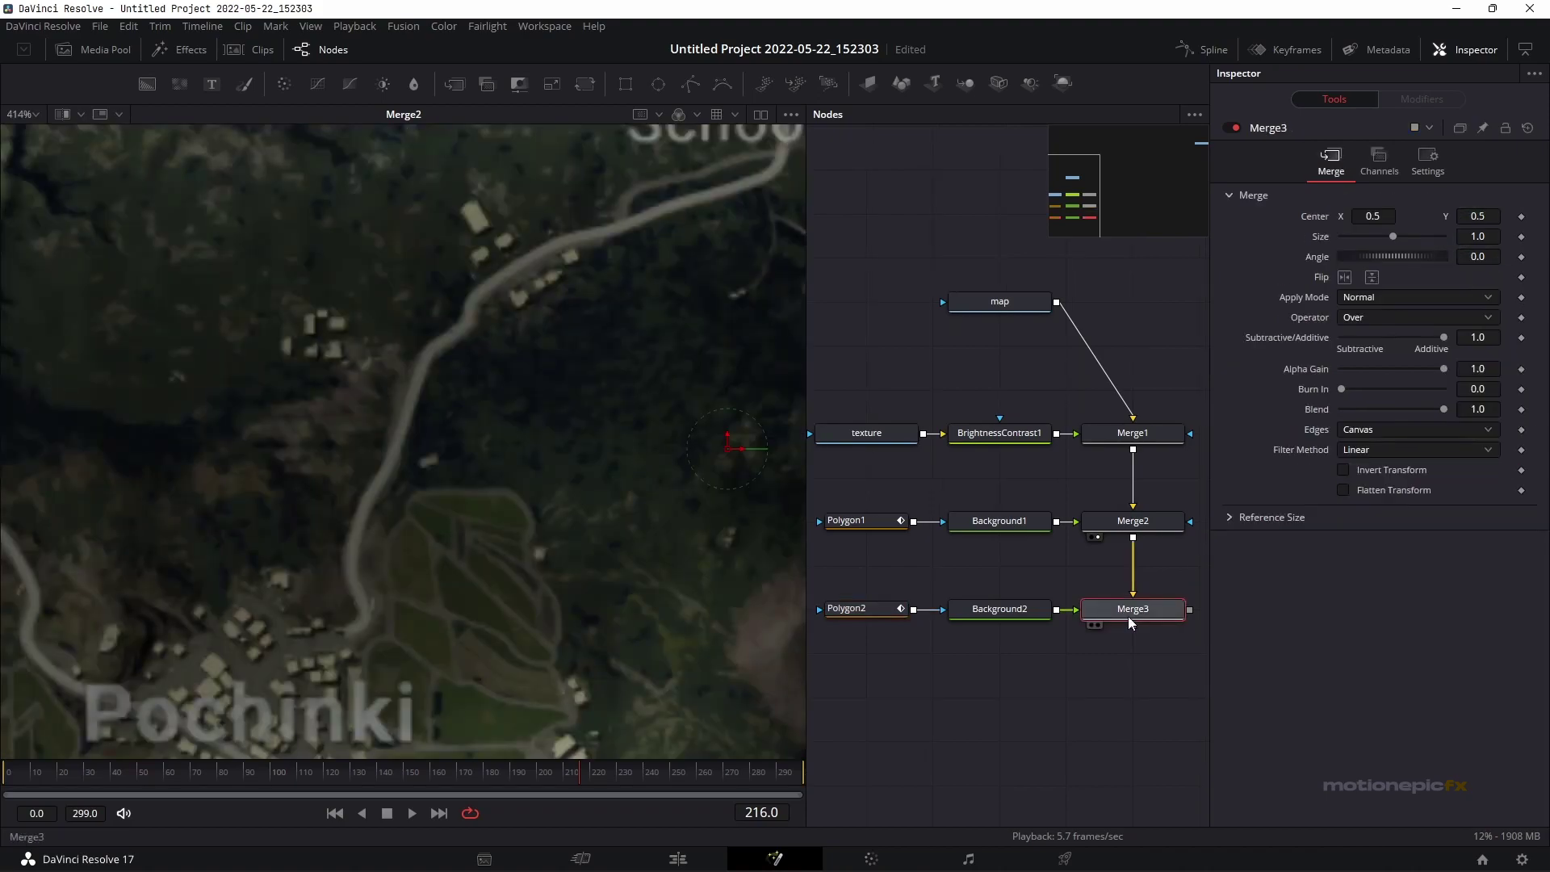
left_click_drag(1127, 616, 460, 397)
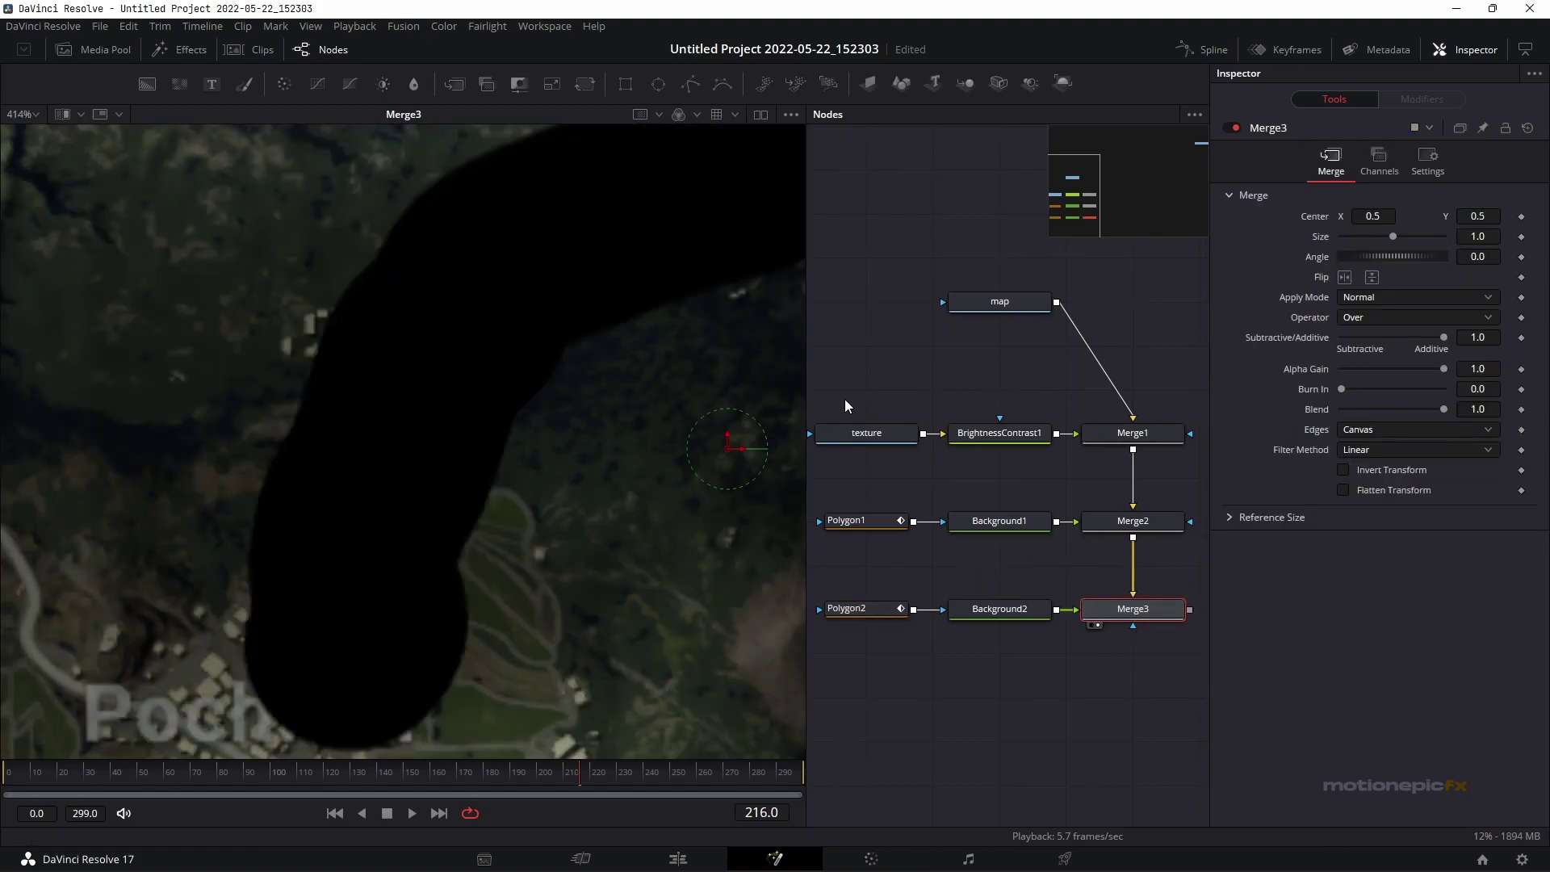
scroll(583, 396, "down", 3)
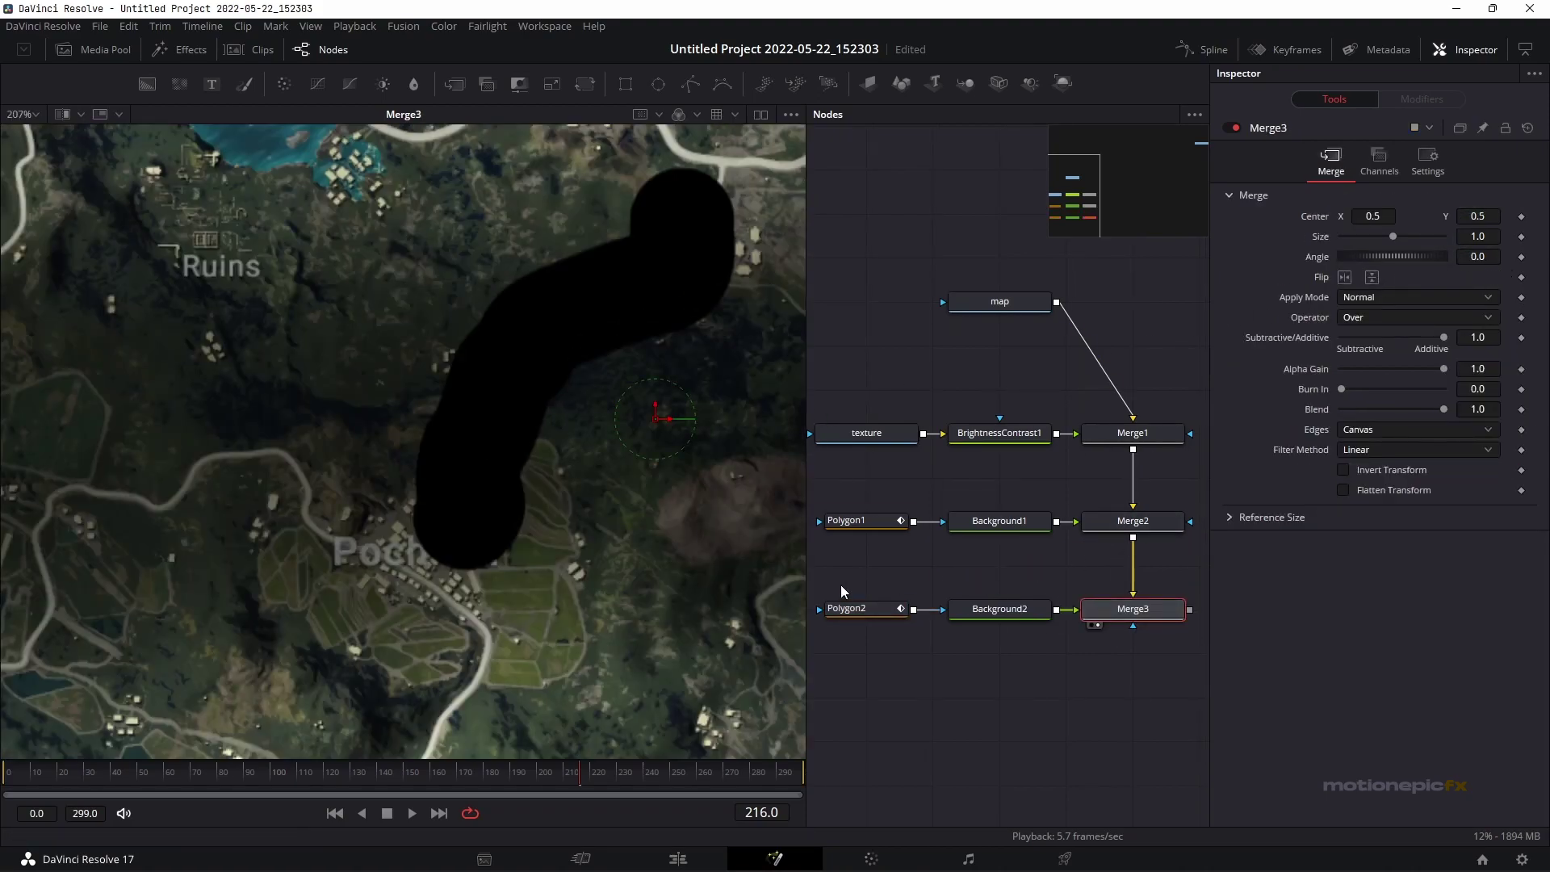
left_click(848, 608)
left_click_drag(1495, 278, 1411, 278)
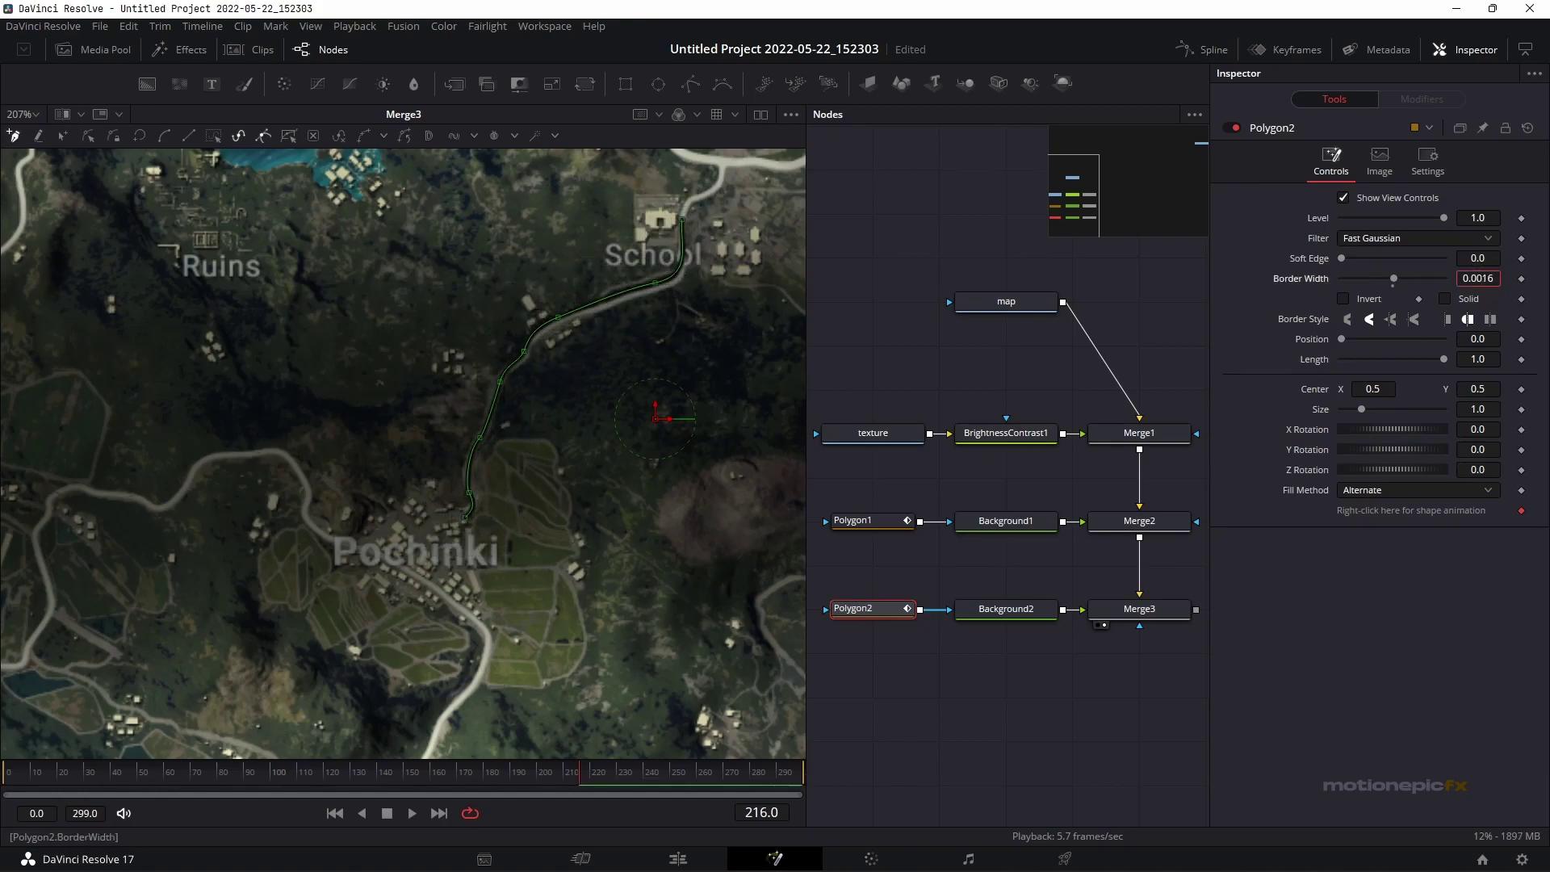
Nudge the path points between School and the road bend onto the road's centre, and set the border width to 0.0008
scroll(1477, 279, "up", 1)
scroll(625, 290, "up", 5)
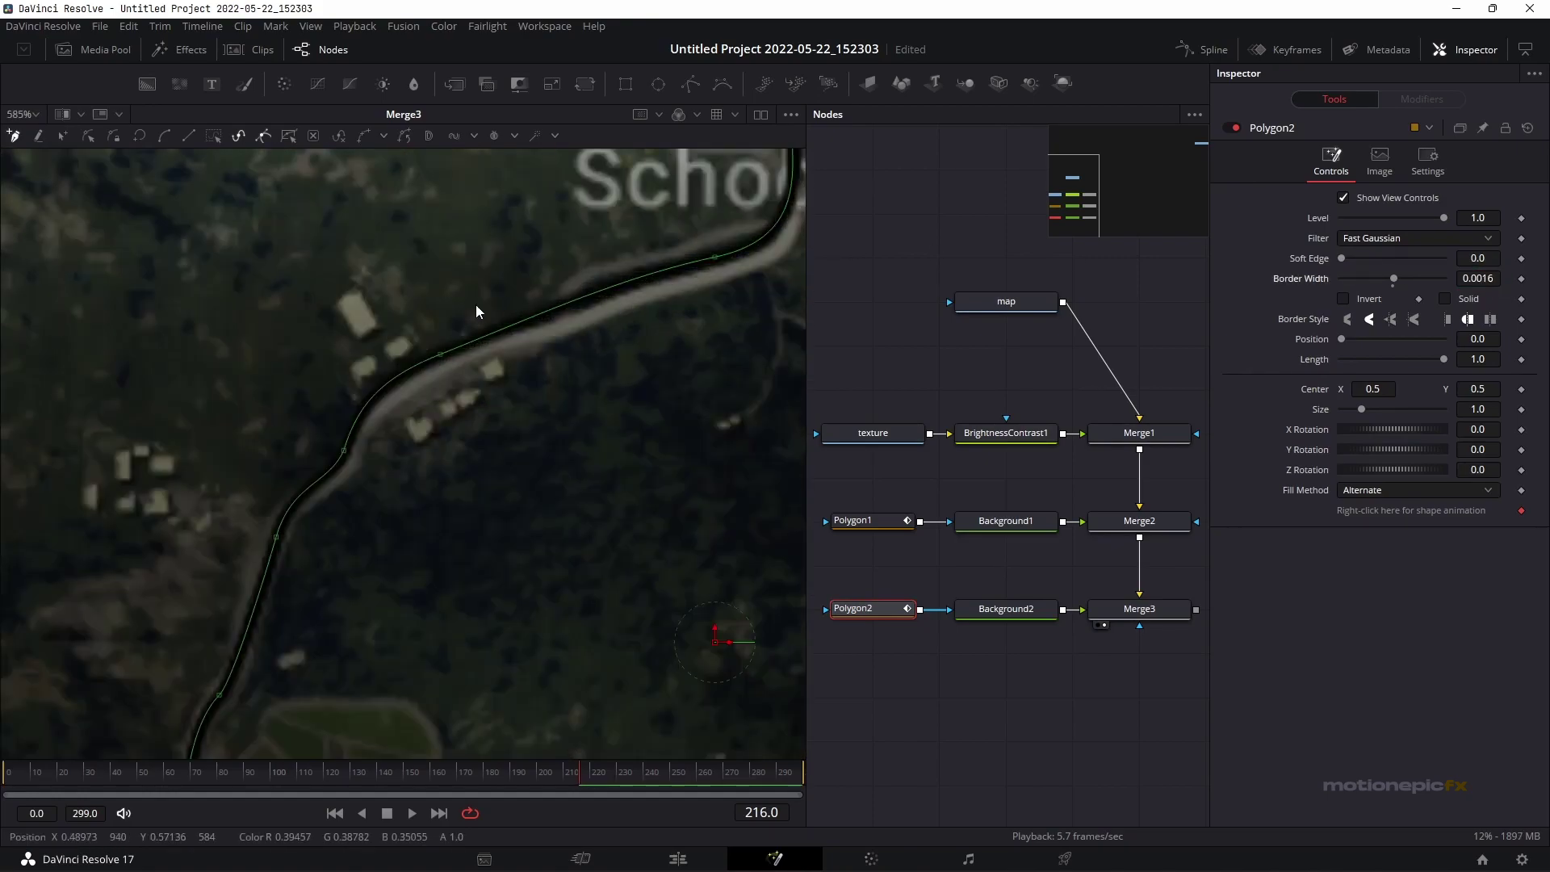
left_click(444, 356)
left_click_drag(445, 356, 453, 365)
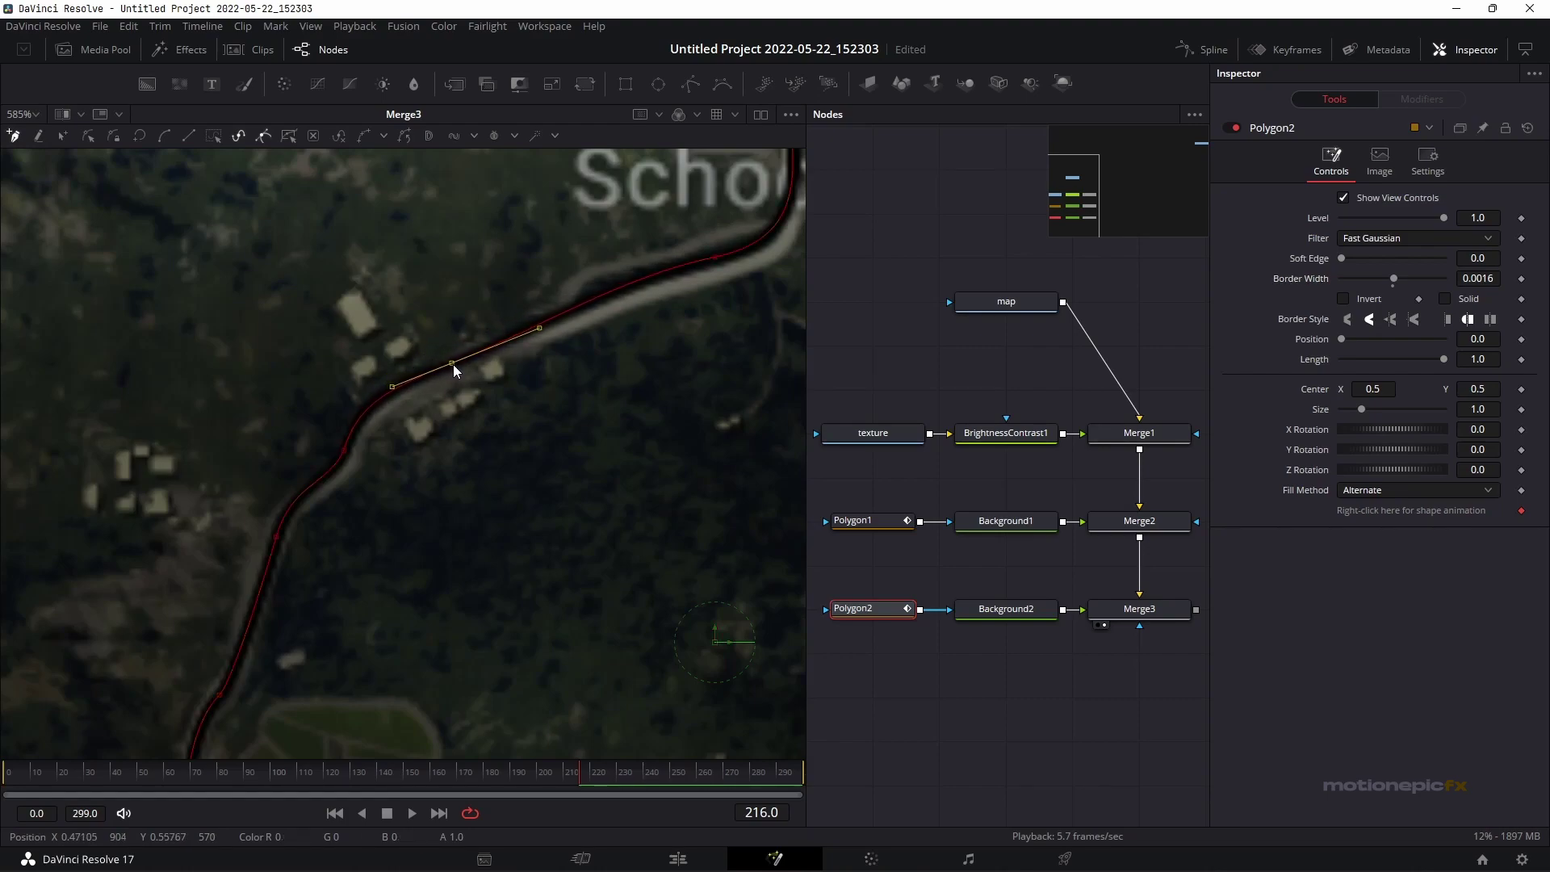
left_click_drag(711, 302, 566, 340)
left_click_drag(1500, 282, 1495, 282)
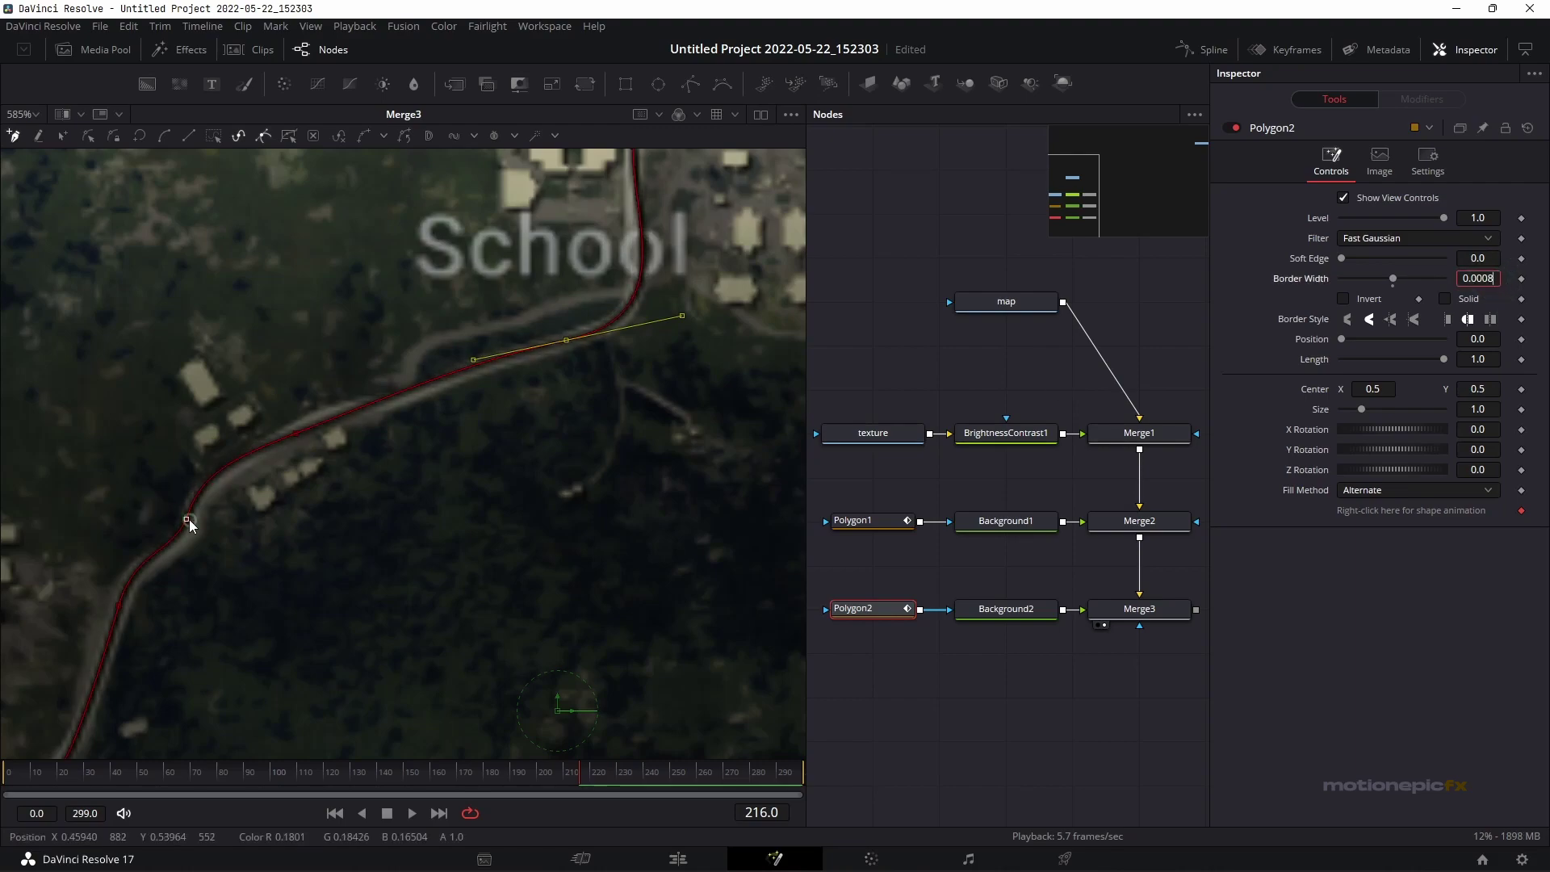
left_click_drag(186, 521, 186, 528)
left_click_drag(194, 566, 399, 379)
left_click_drag(363, 494, 335, 369)
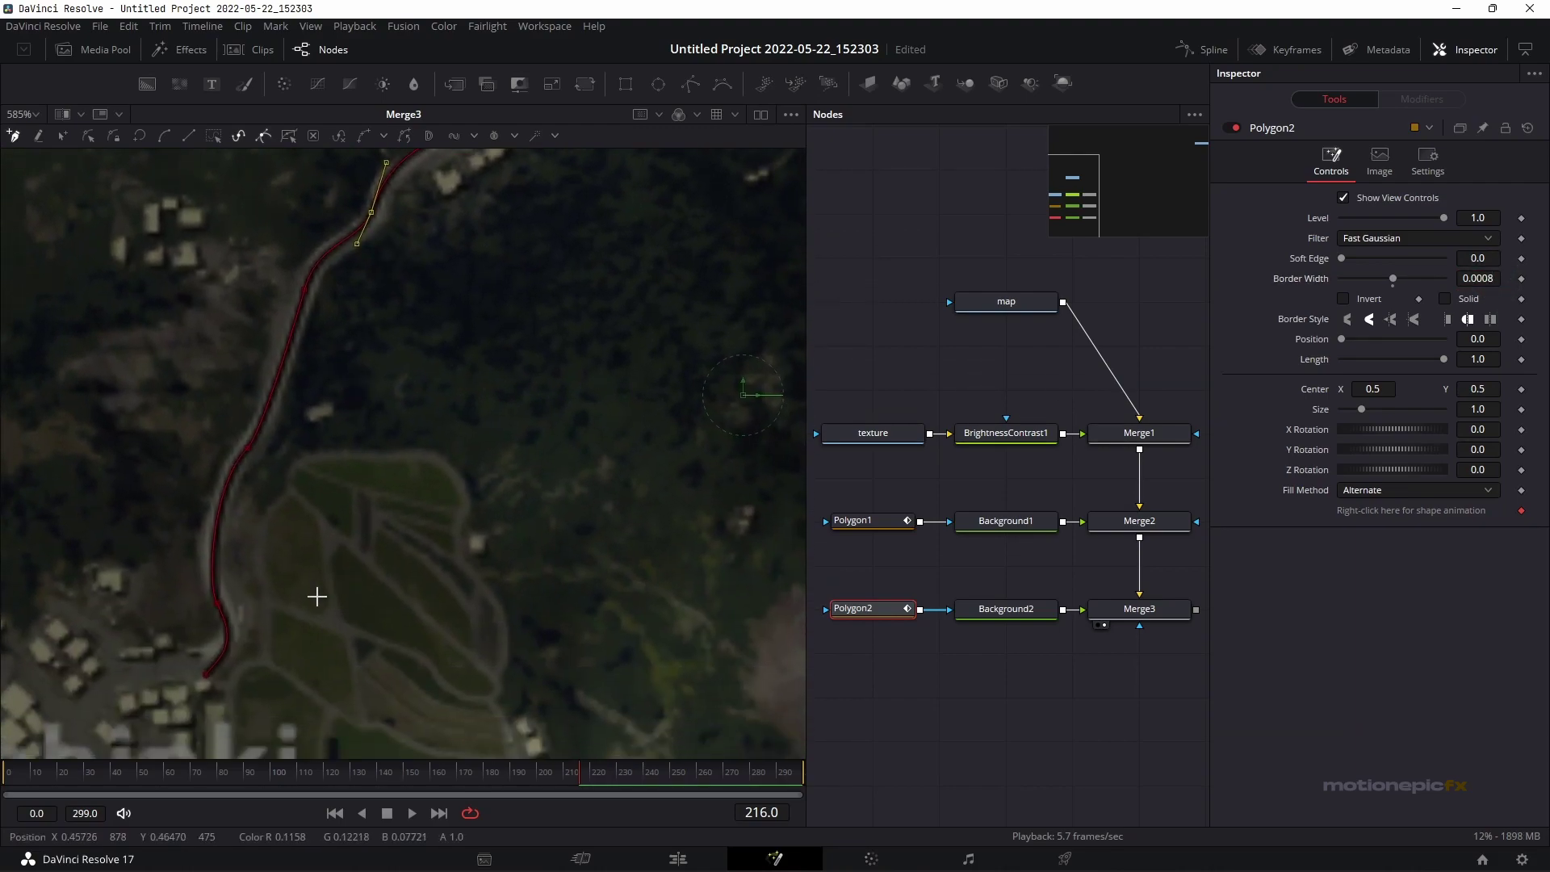
scroll(387, 537, "down", 2)
scroll(568, 329, "down", 3)
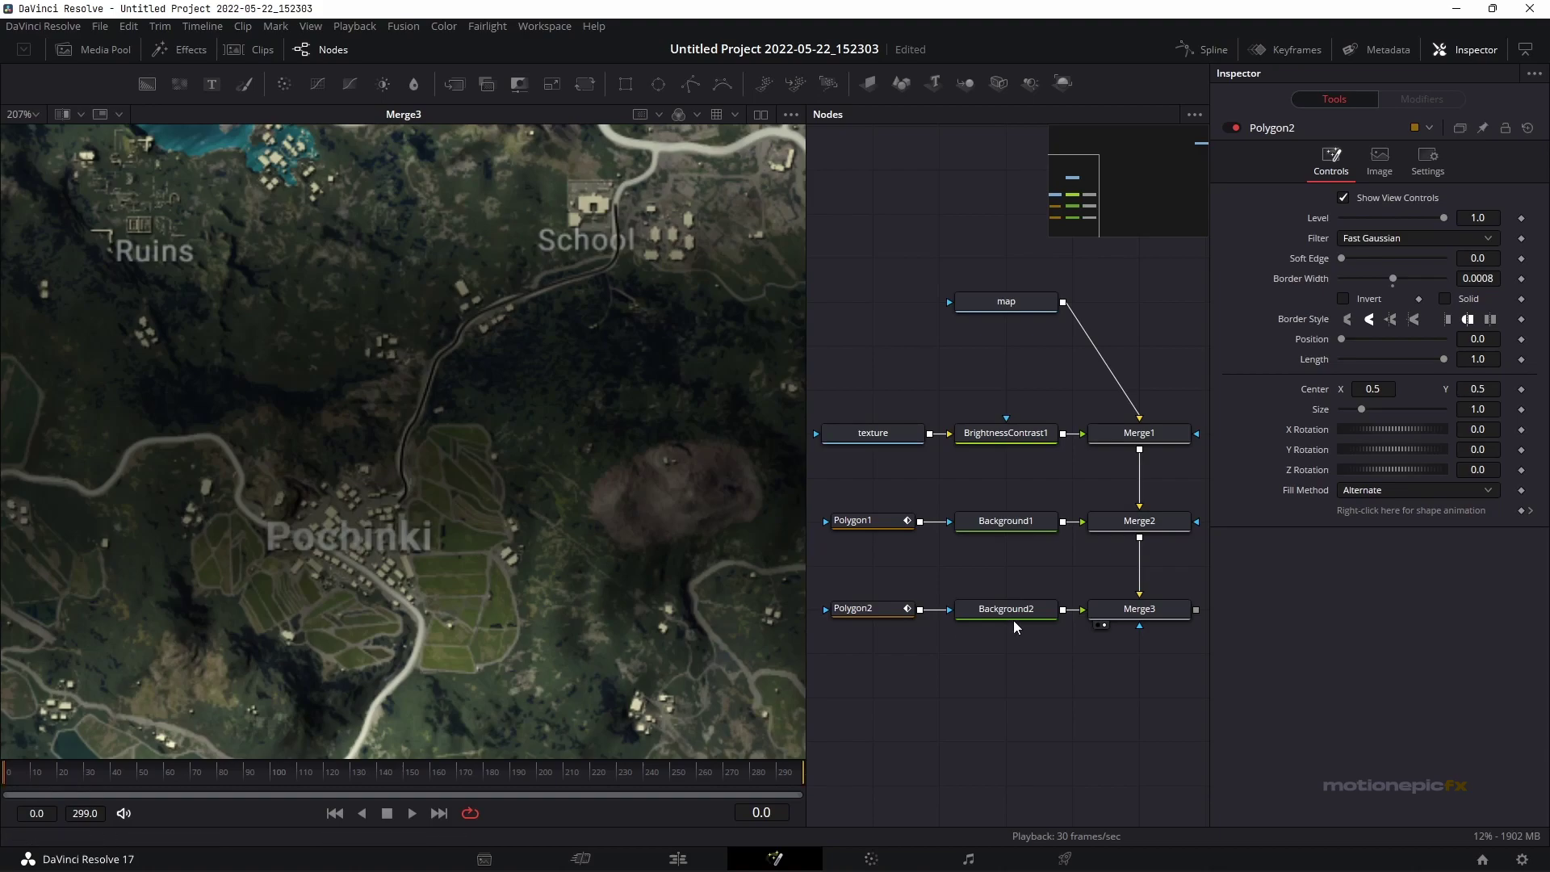
Keyframe Polygon2's Length at 0.0 on frame 0 and at its maximum on frame 299, and play the animation
left_click_drag(1442, 358, 1251, 366)
left_click(1522, 359)
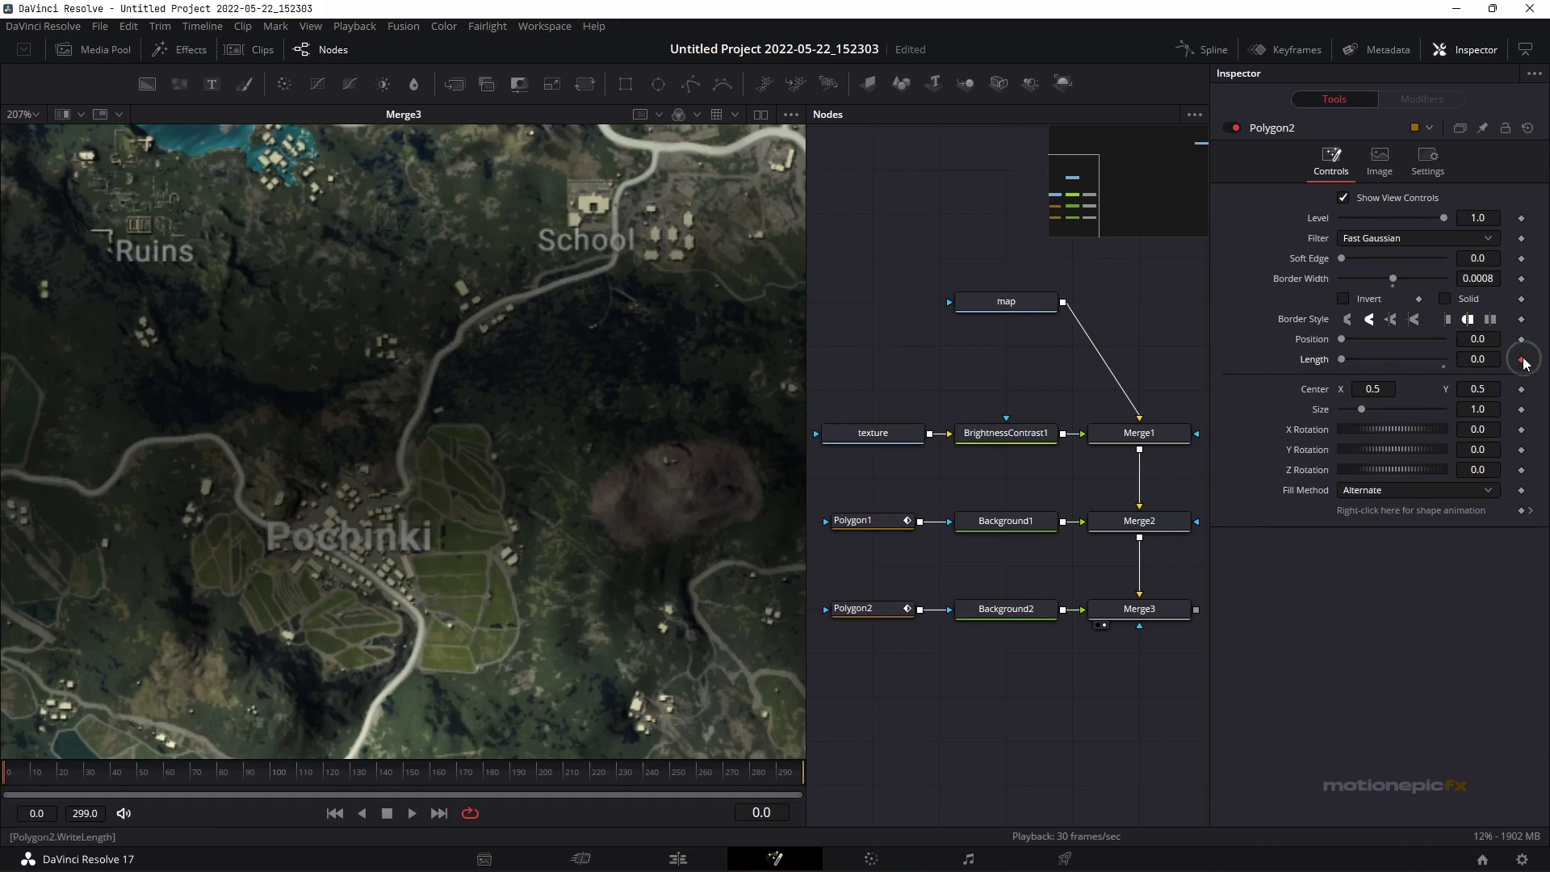
left_click_drag(780, 778, 810, 780)
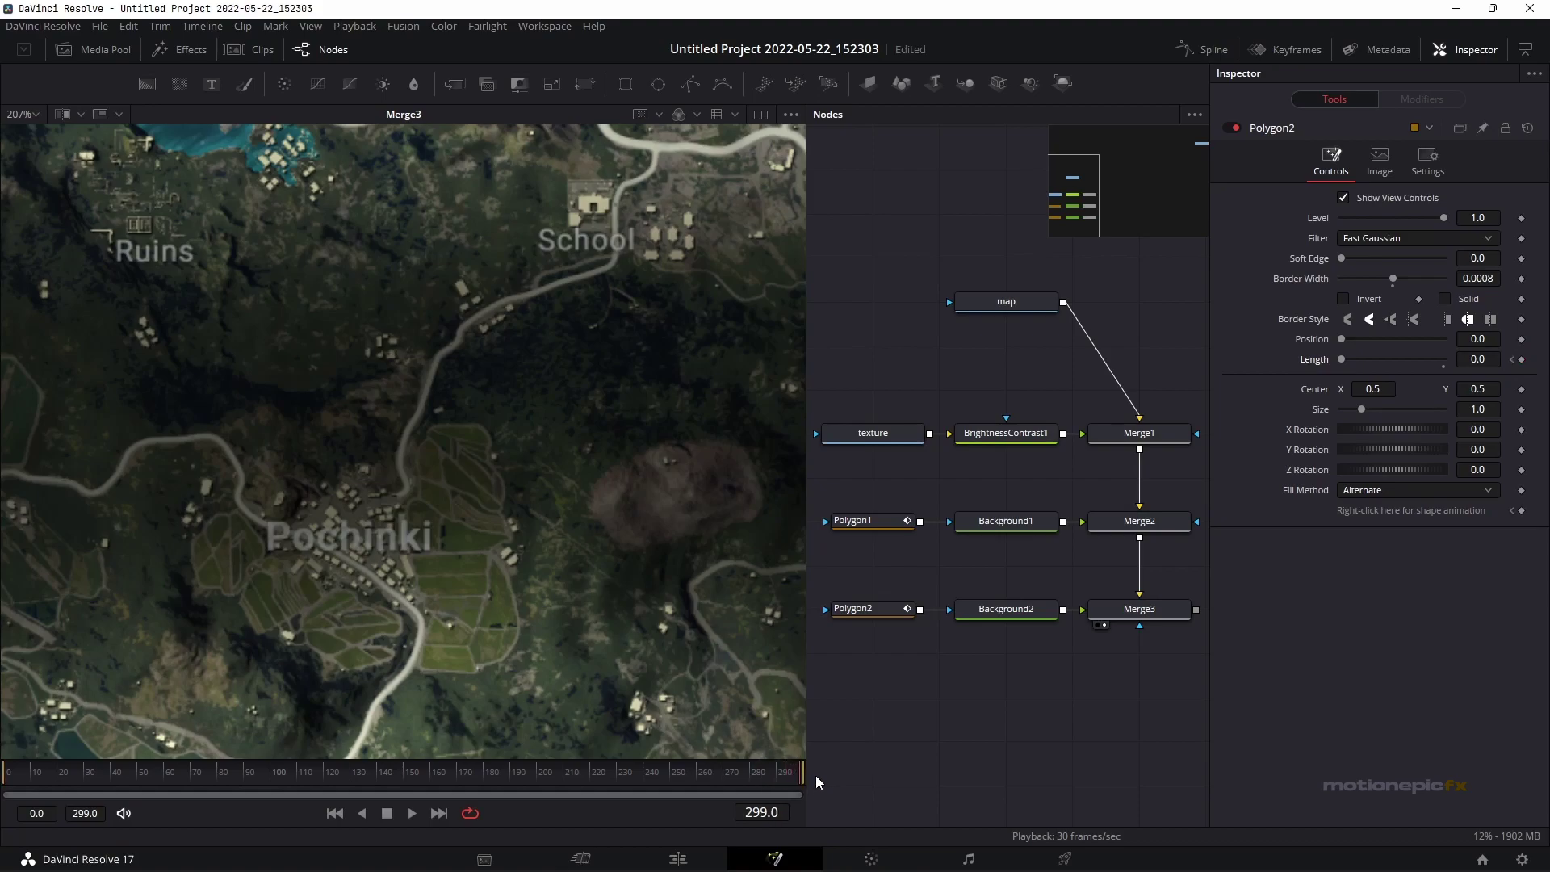
left_click_drag(1342, 365, 1466, 360)
left_click_drag(17, 771, 4, 771)
left_click(917, 724)
key("space")
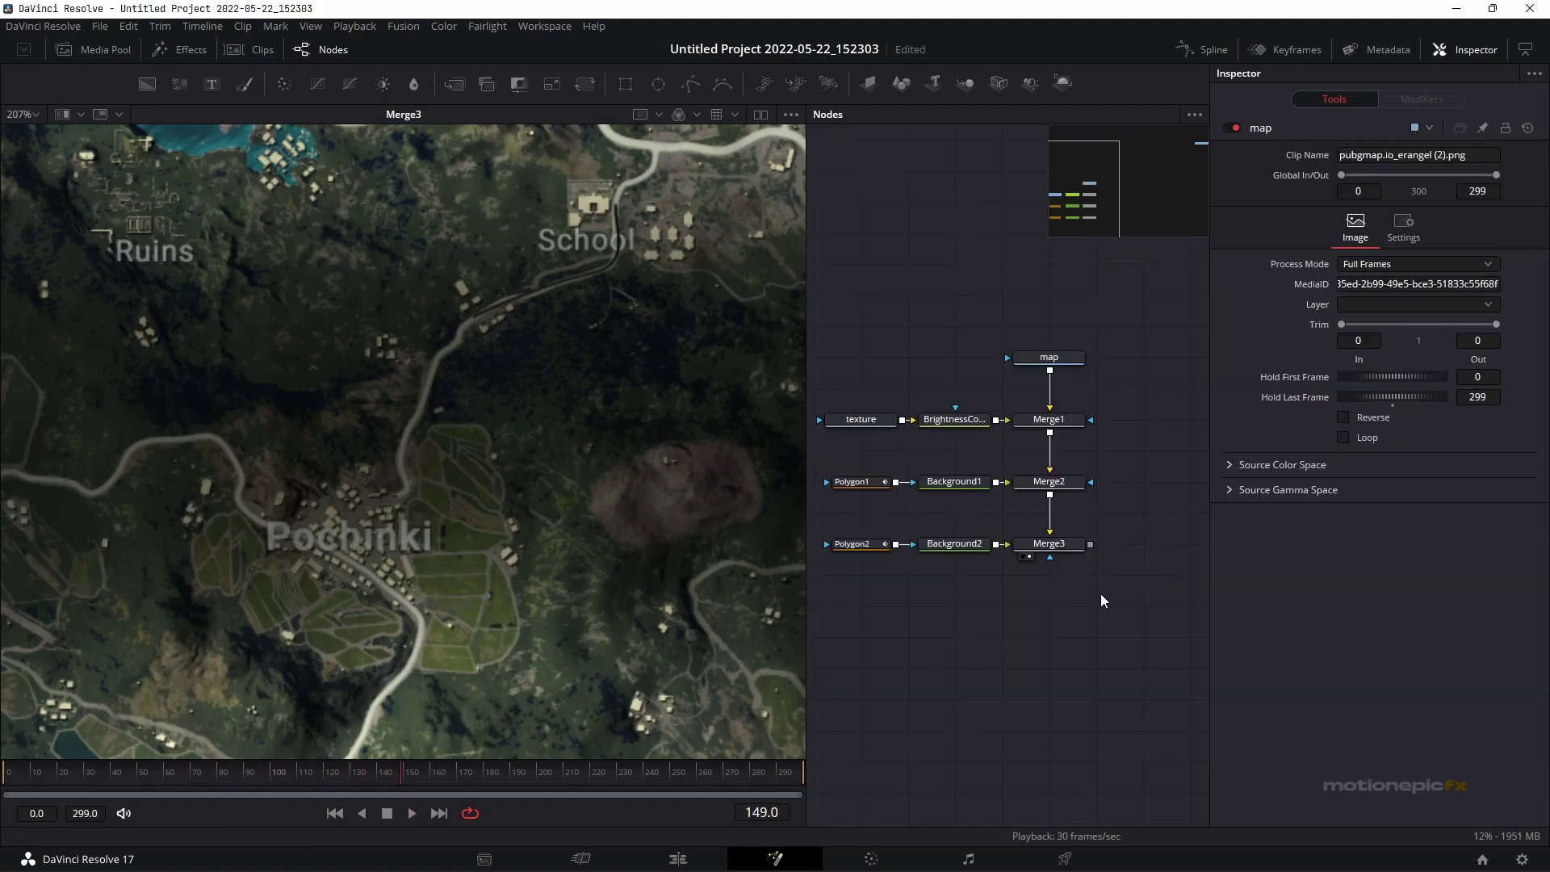
Add an Image Plane 3D node after Merge3, display it in the viewer, and move it farther from the merge
left_click(1041, 549)
key("shift+space")
type("bc")
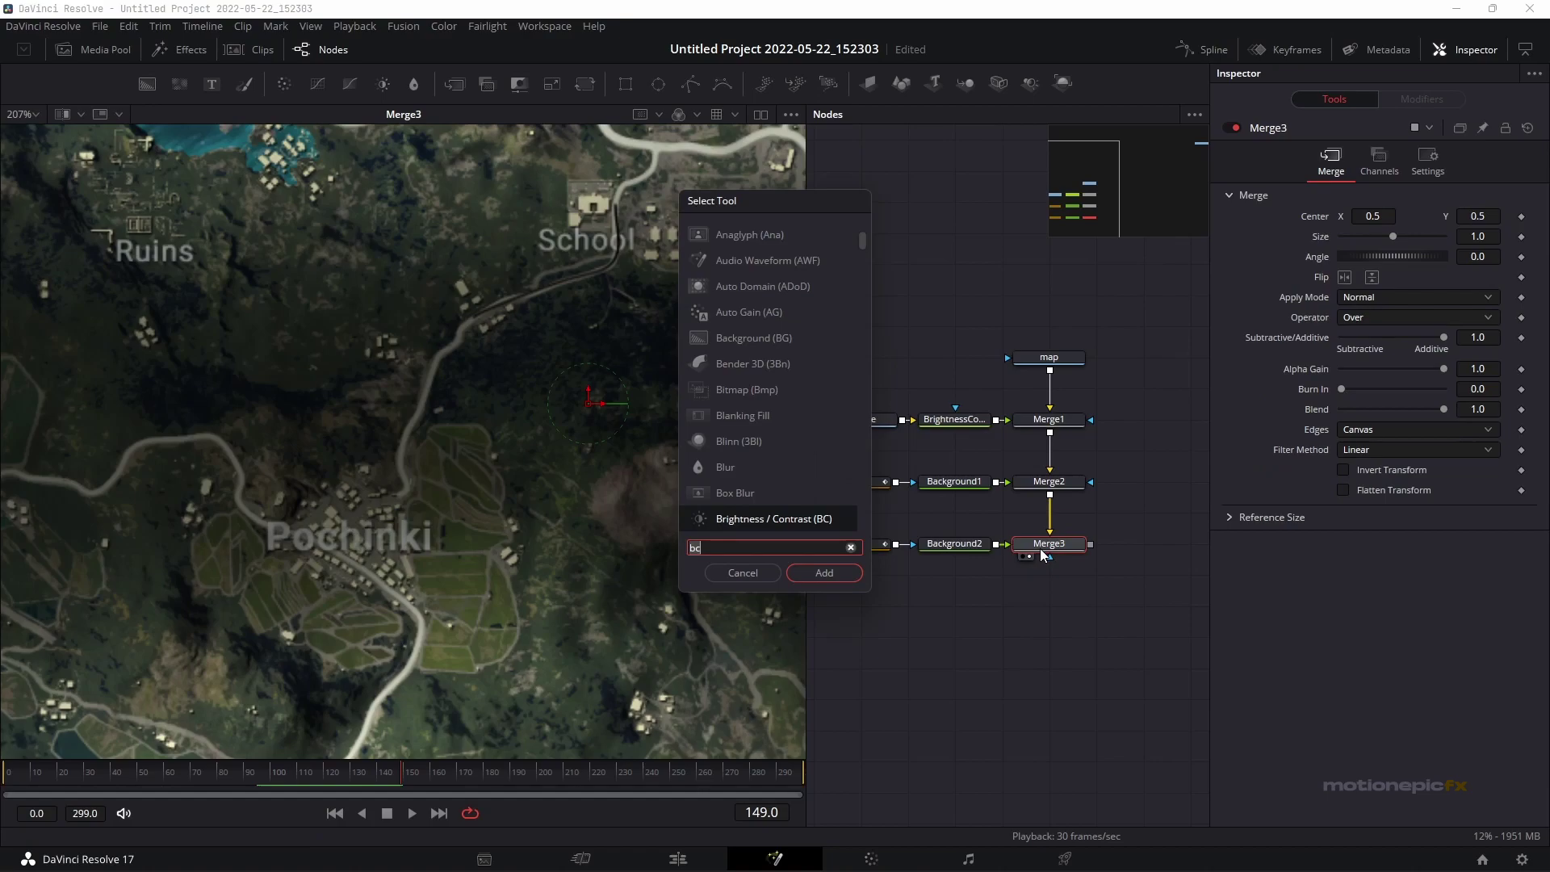
key("BackSpace")
key("BackSpace")
type("ima")
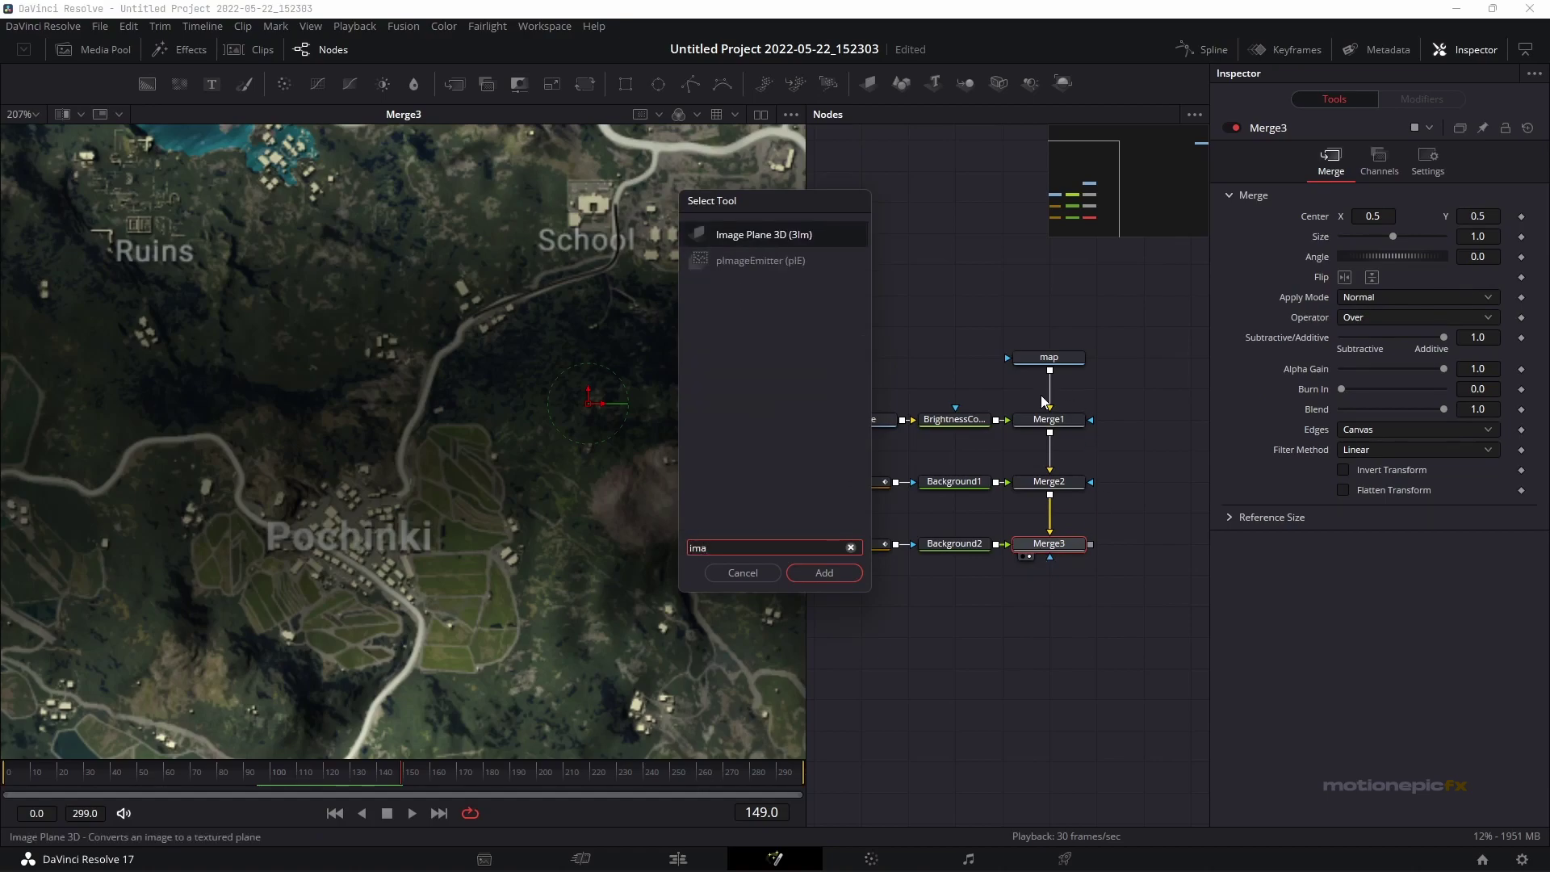
left_click(824, 573)
left_click_drag(1079, 610, 440, 445)
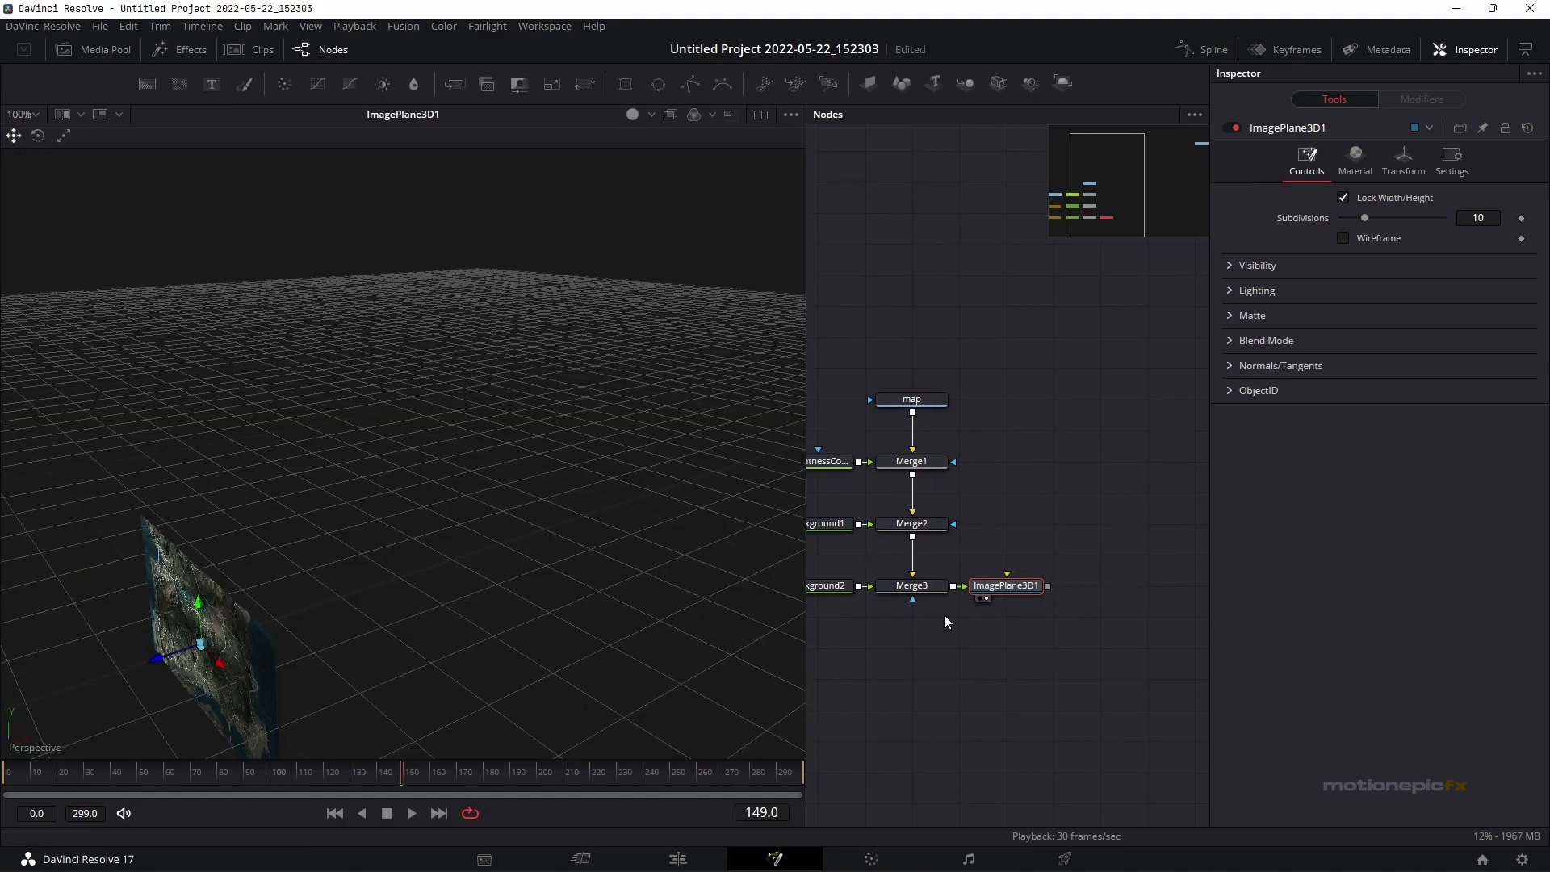
left_click_drag(995, 595, 1042, 595)
Add a Camera 3D node merged with ImagePlane3D1, and place the camera node above the resulting 3D merge
left_click_drag(1081, 647, 889, 700)
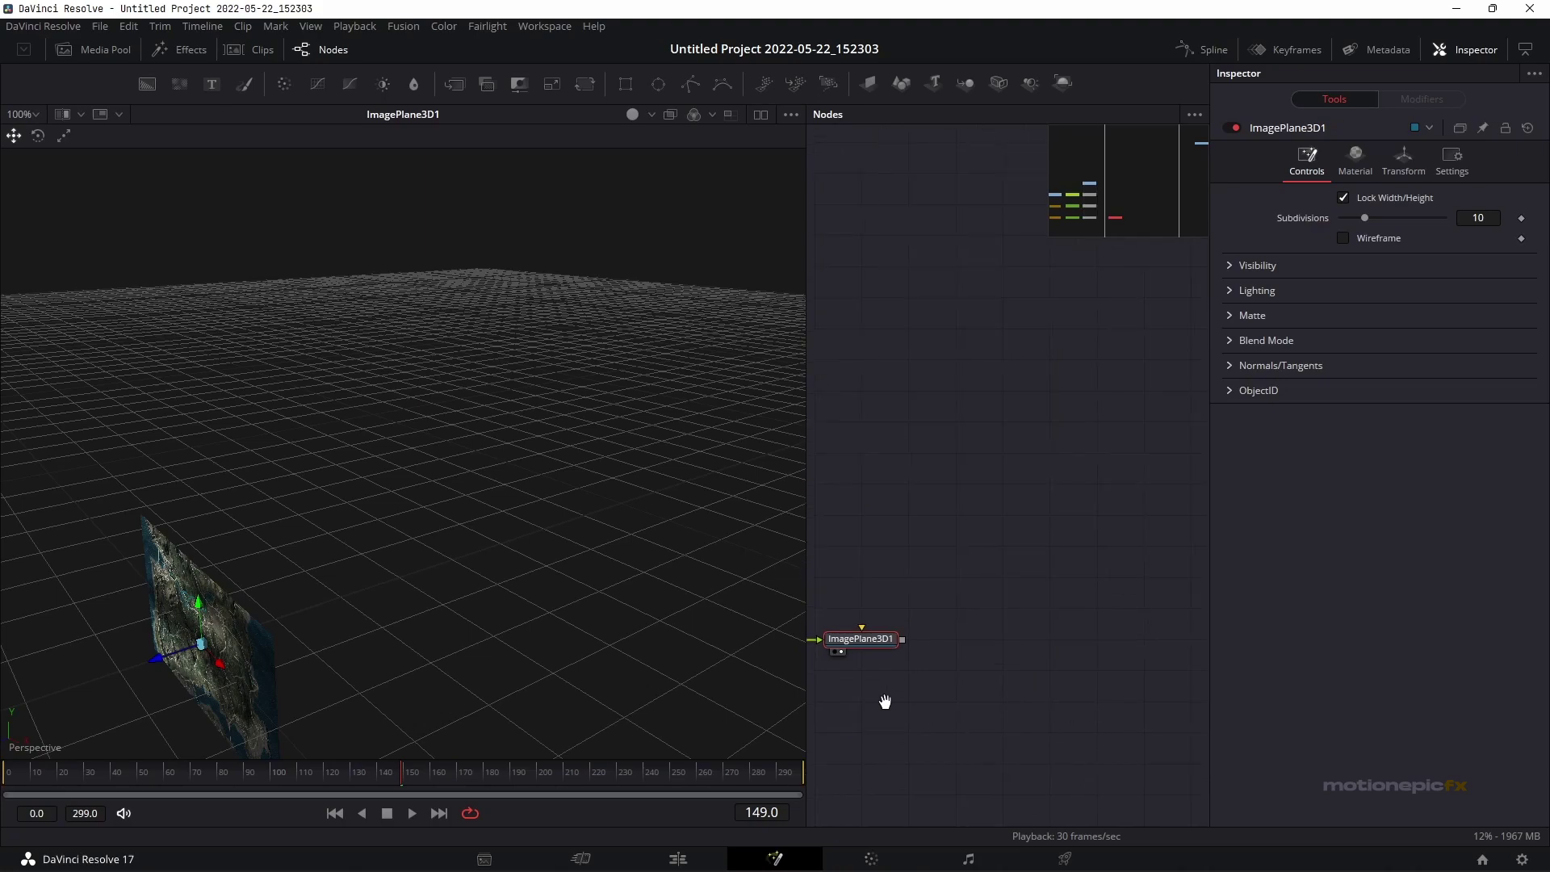
key("shift+space")
key("BackSpace")
key("BackSpace")
key("BackSpace")
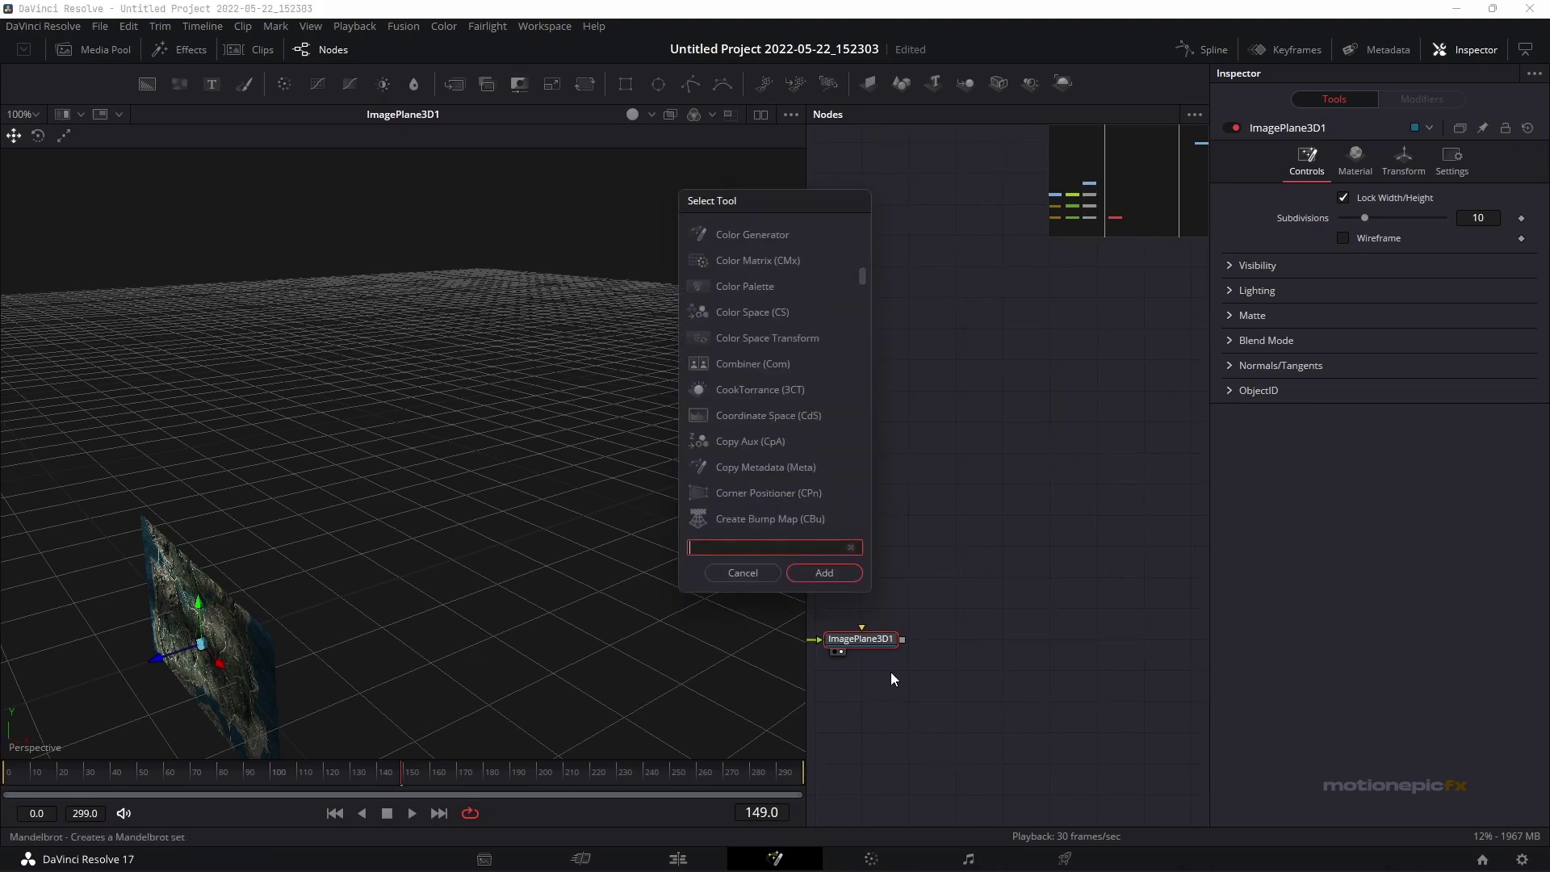
type("cam")
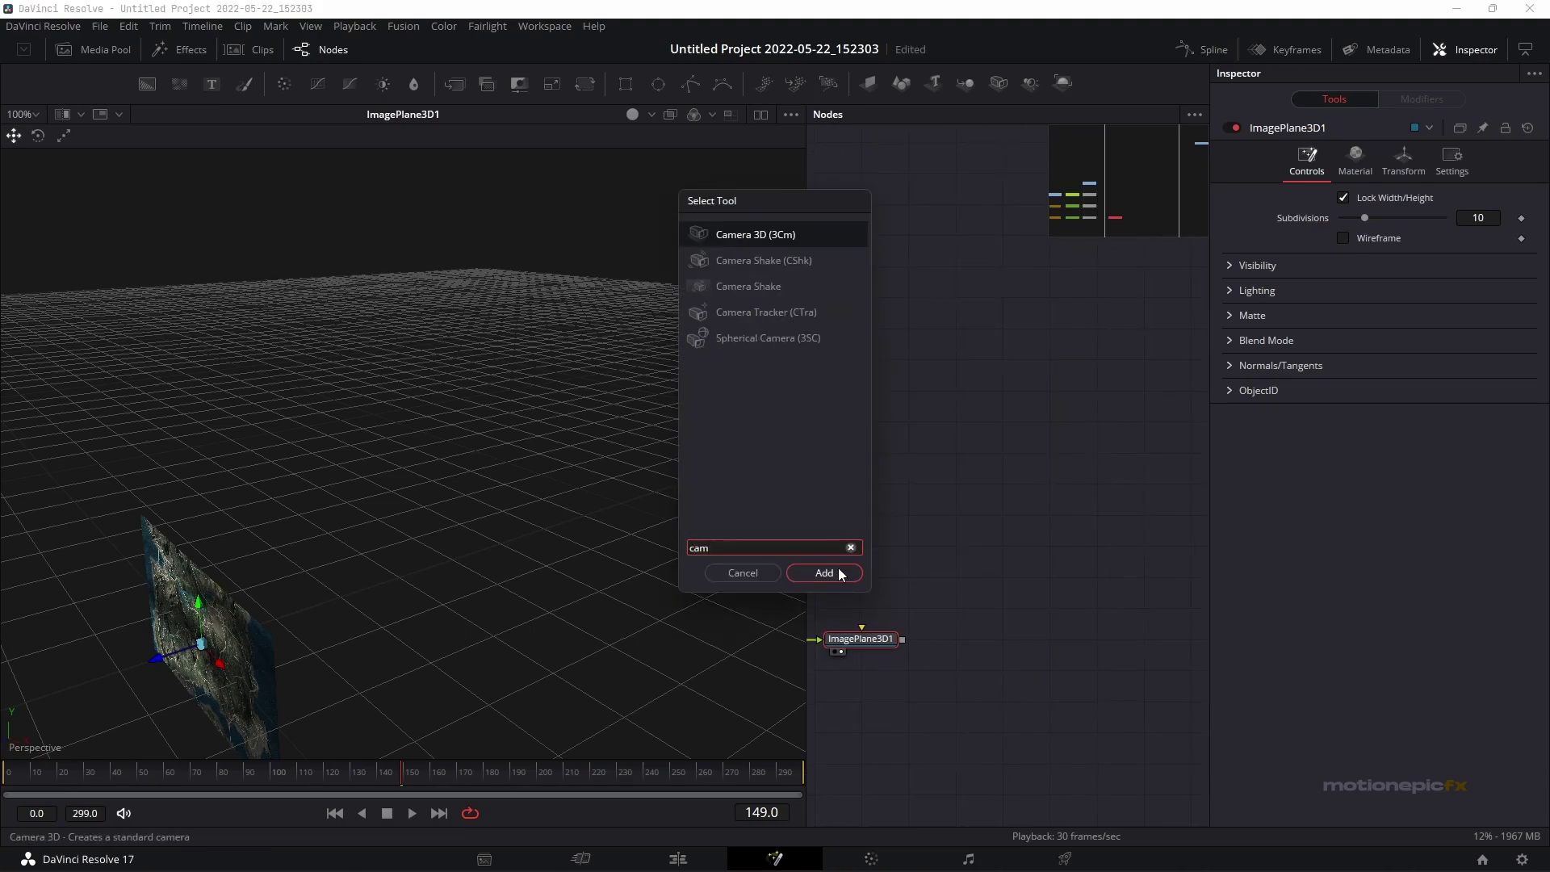
left_click(838, 573)
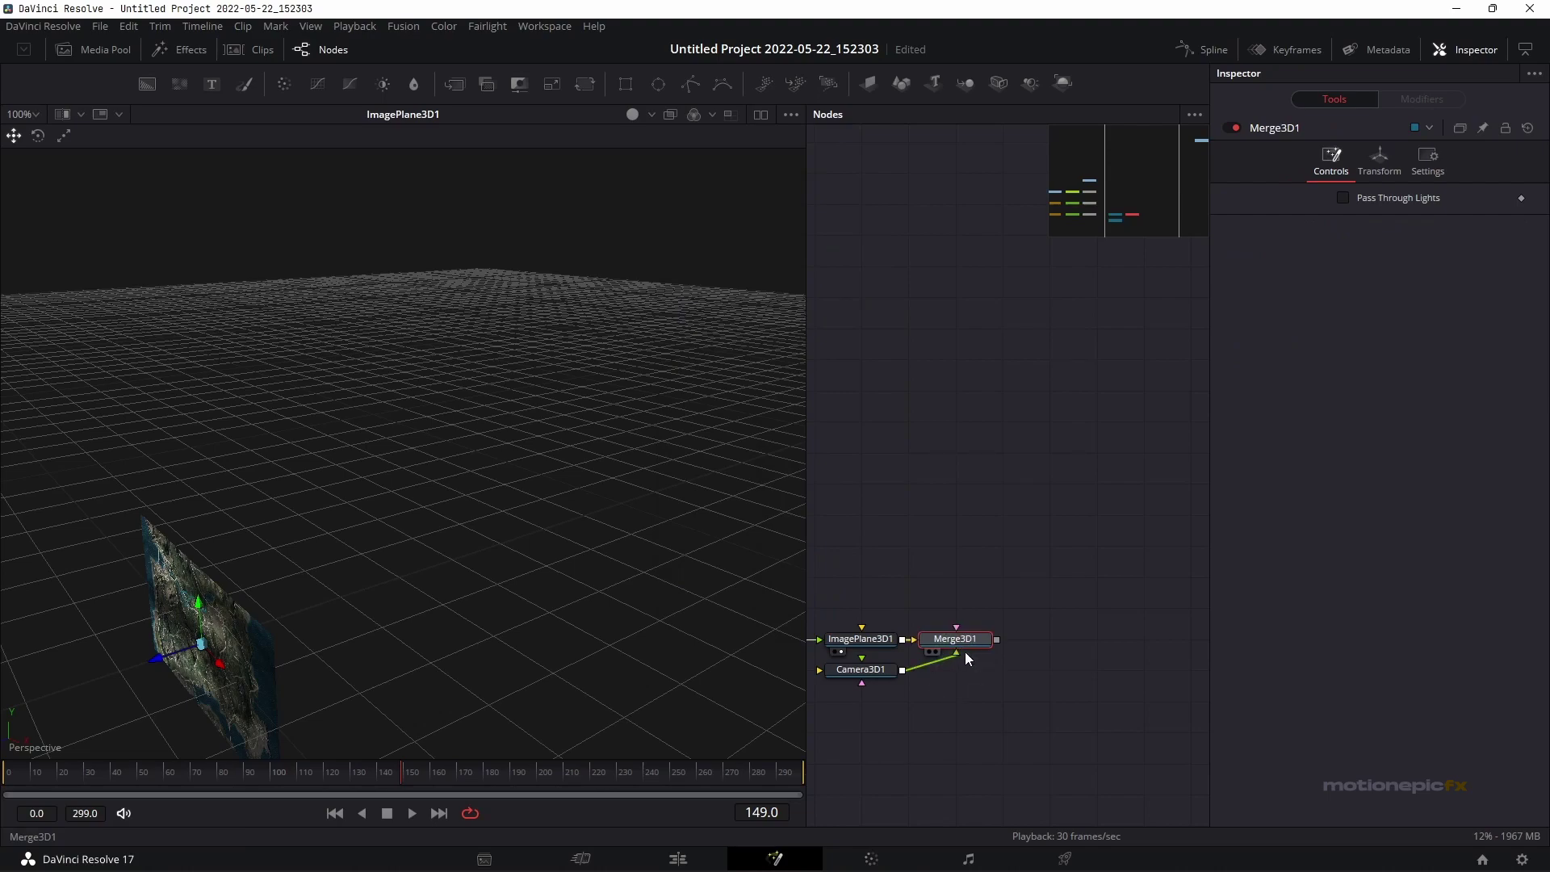
left_click_drag(872, 671, 967, 547)
Add a Renderer 3D node after Merge3D1
left_click(968, 645)
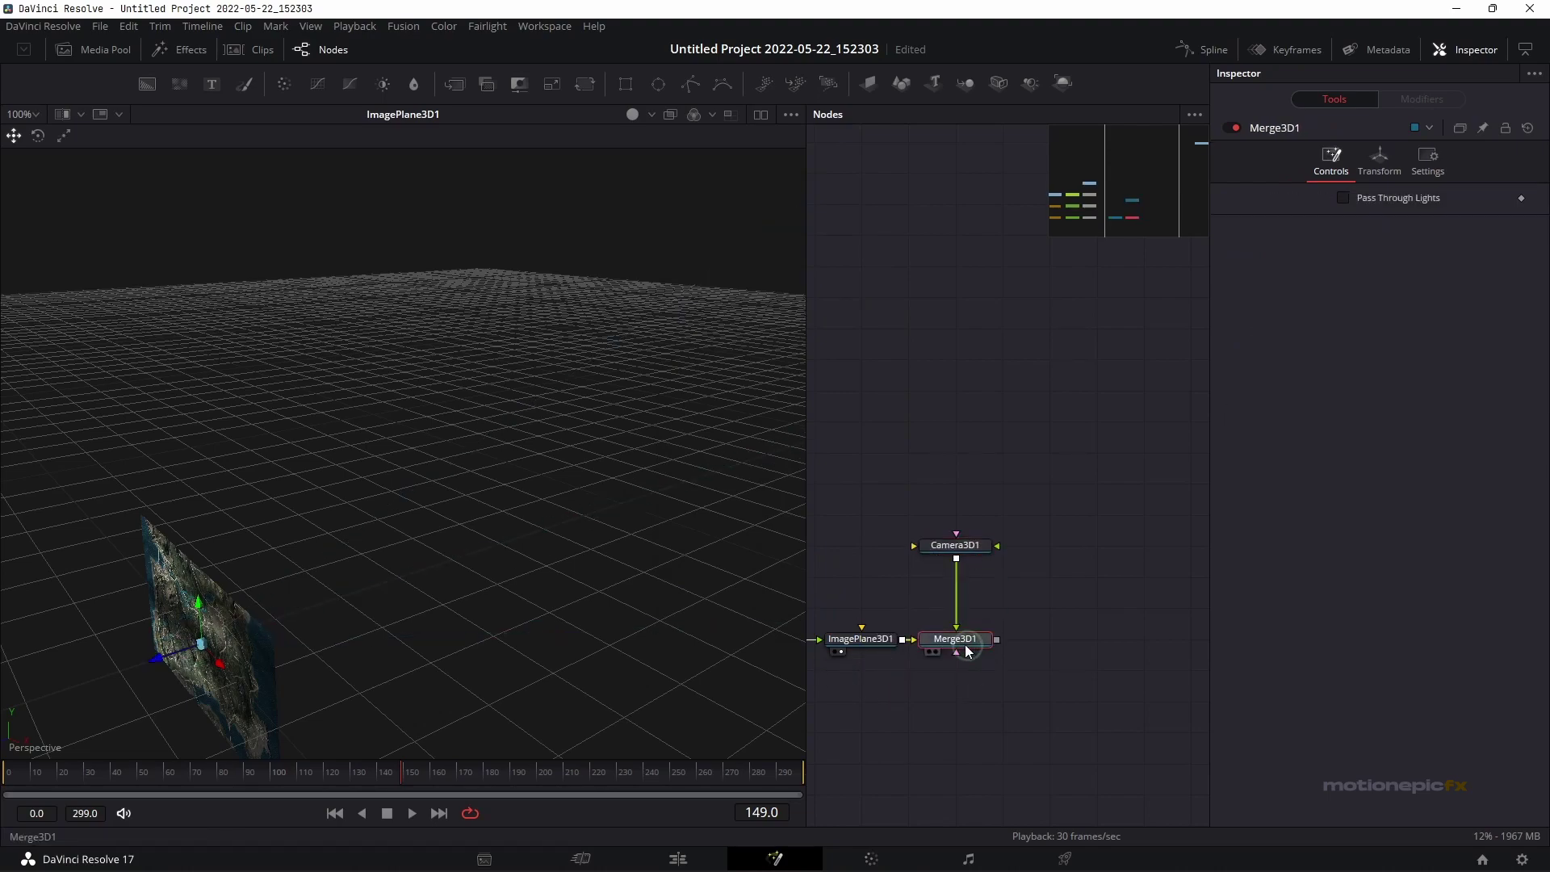
key("shift+space")
type("cam")
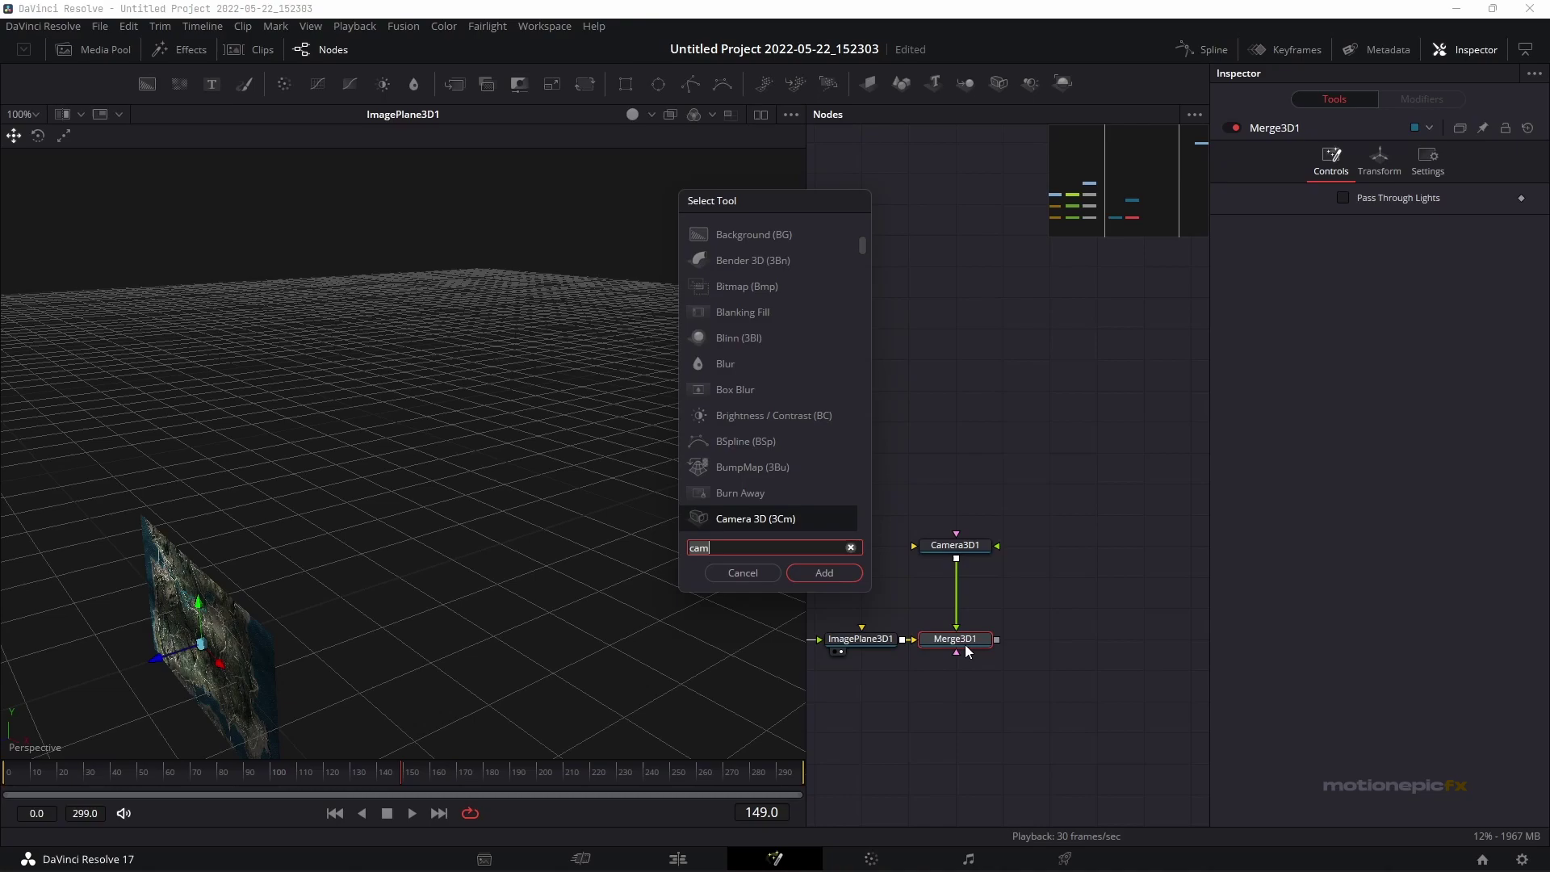
key("BackSpace")
key("BackSpace")
key("BackSpace")
type("ren")
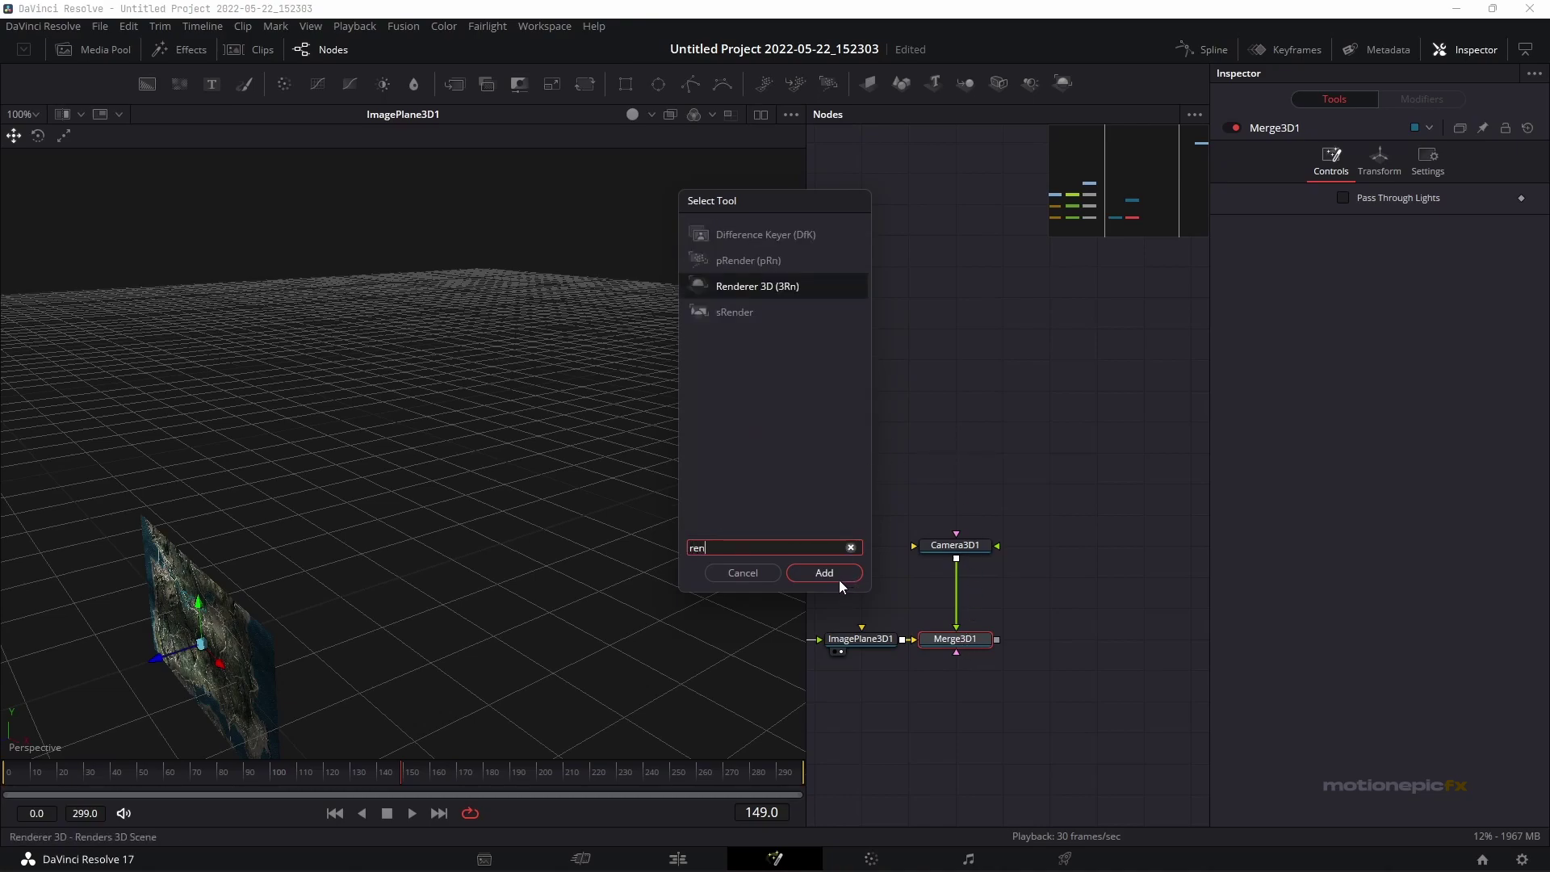
left_click(838, 575)
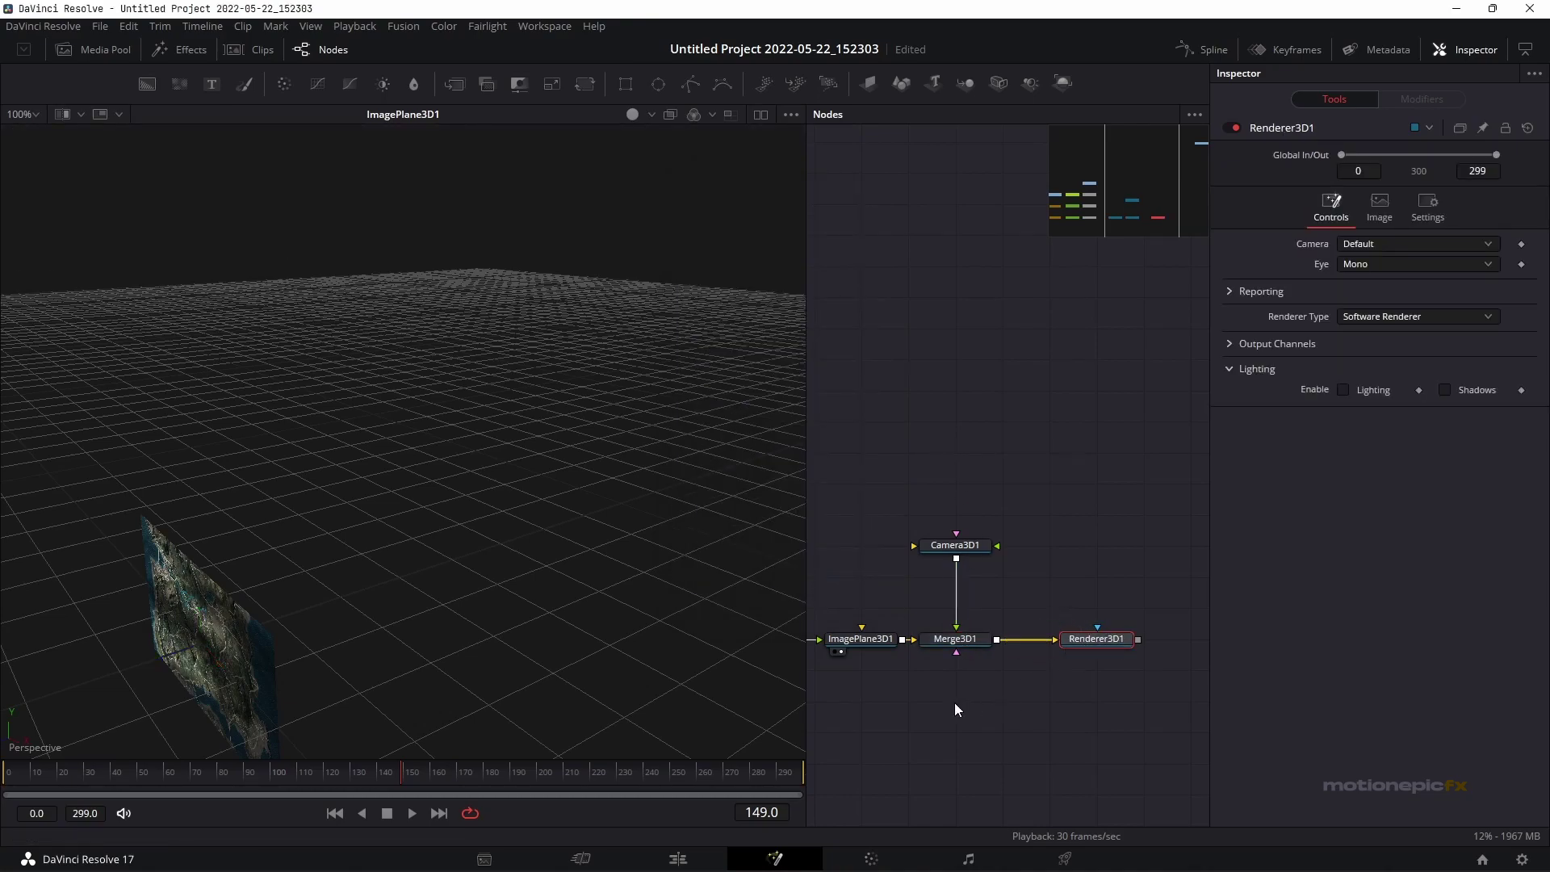
Pull Camera3D1 back from the image plane to about 0.64 along Z, and display Renderer3D1 in the viewer
left_click_drag(955, 702, 990, 683)
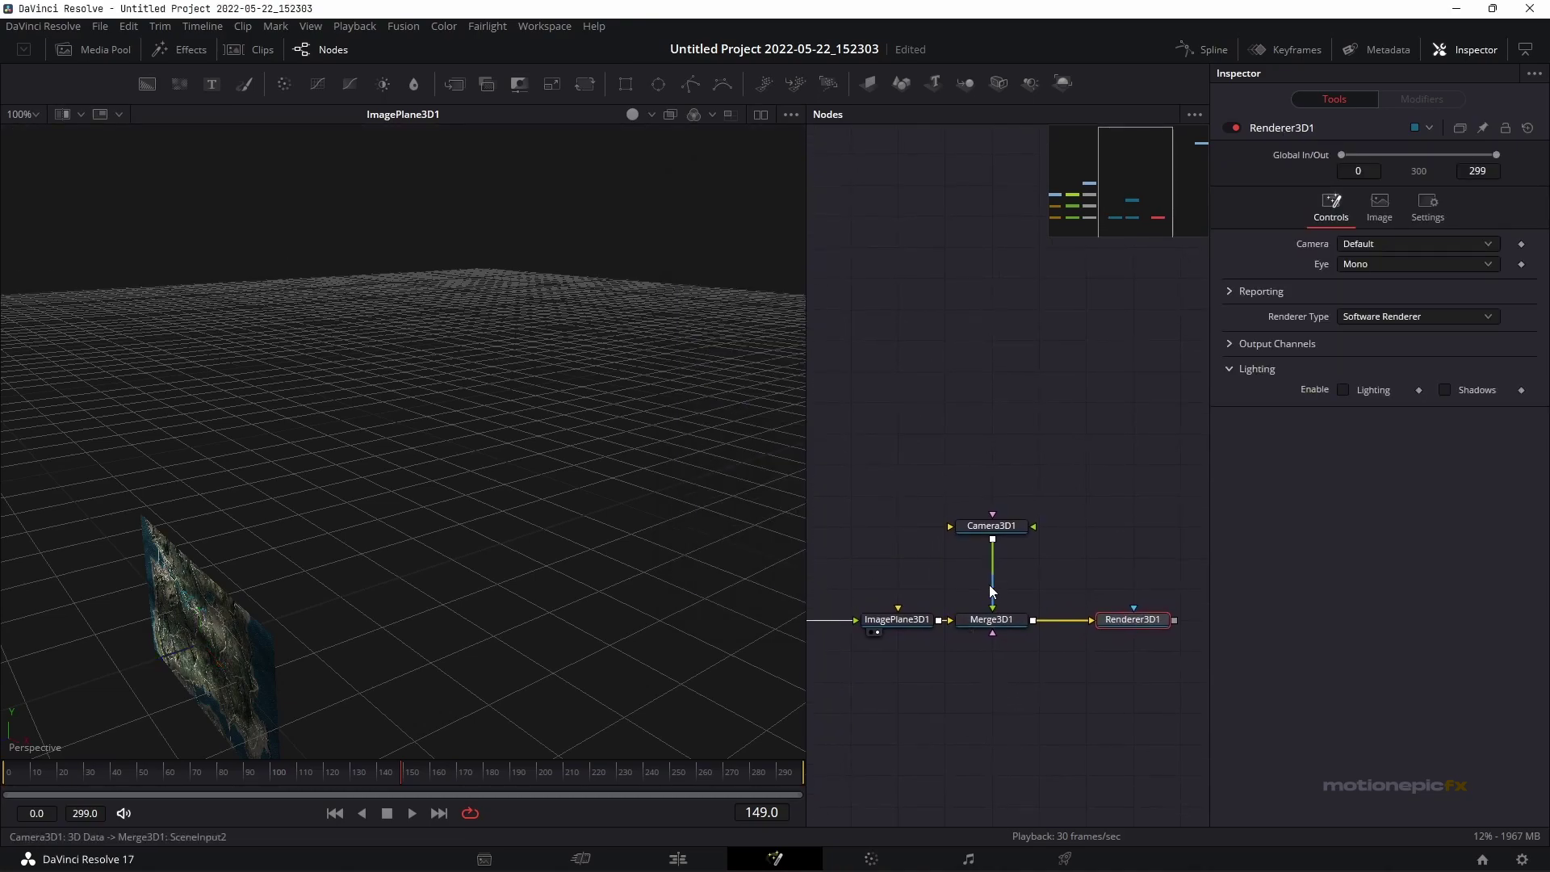
left_click(995, 526)
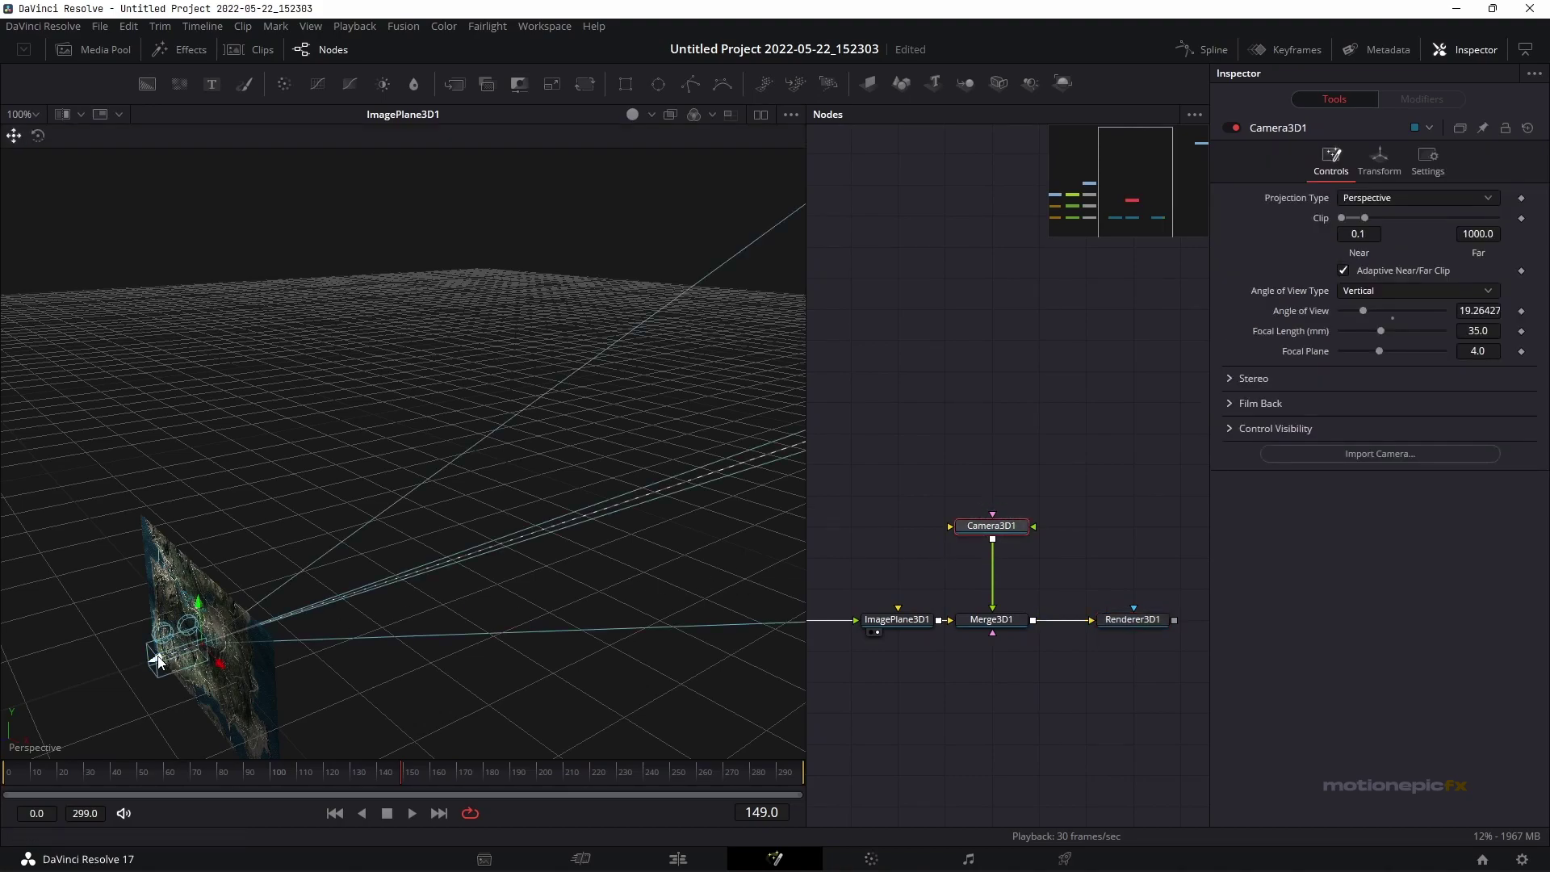
left_click_drag(157, 660, 8, 710)
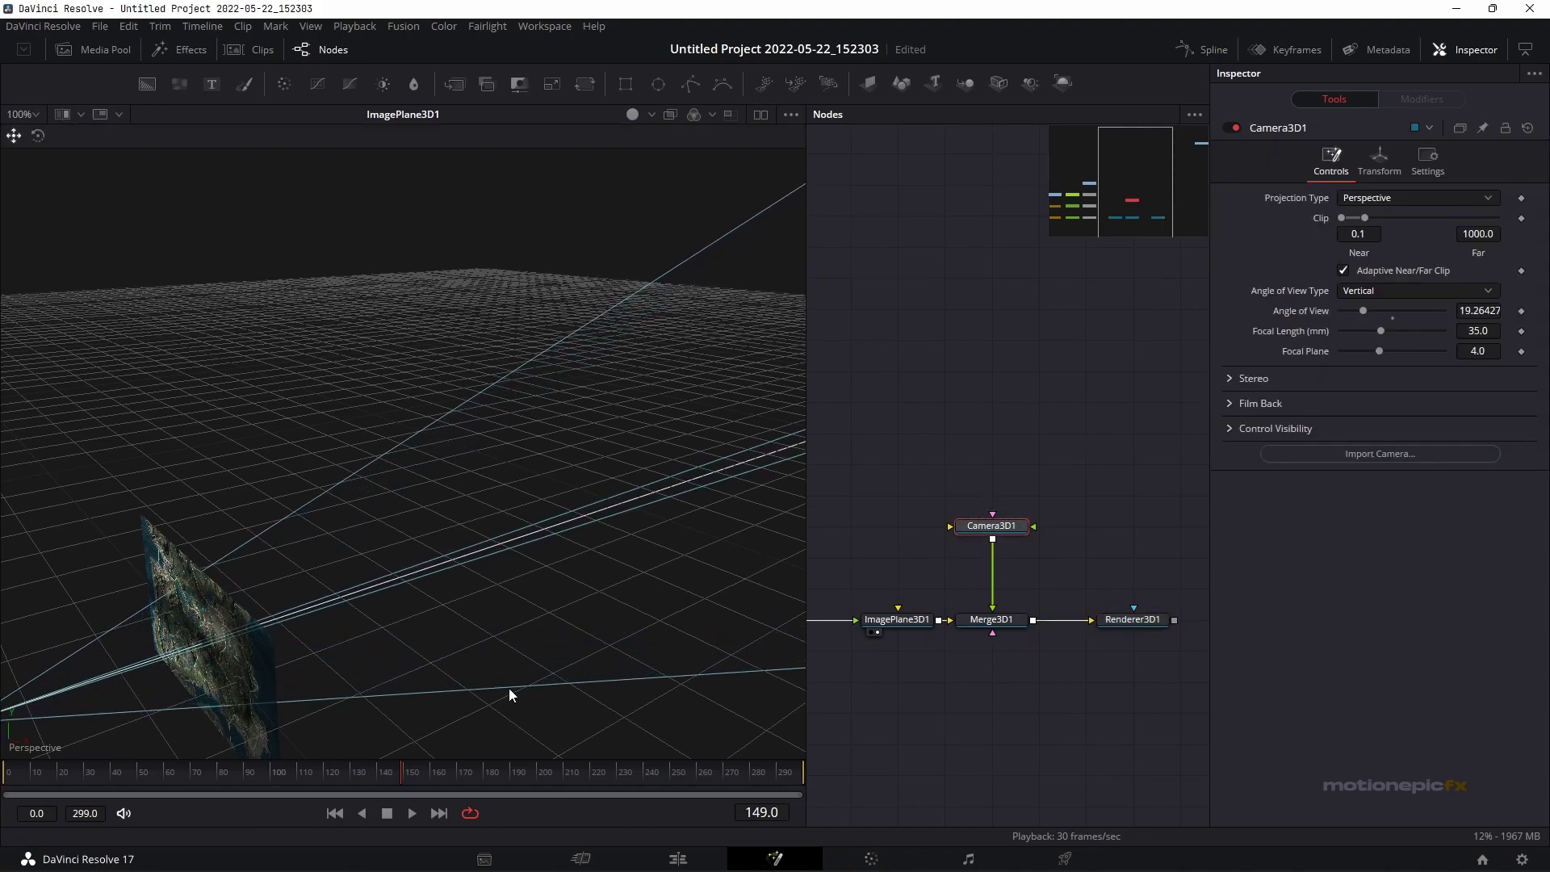
left_click(1140, 623)
left_click_drag(1140, 623, 599, 424)
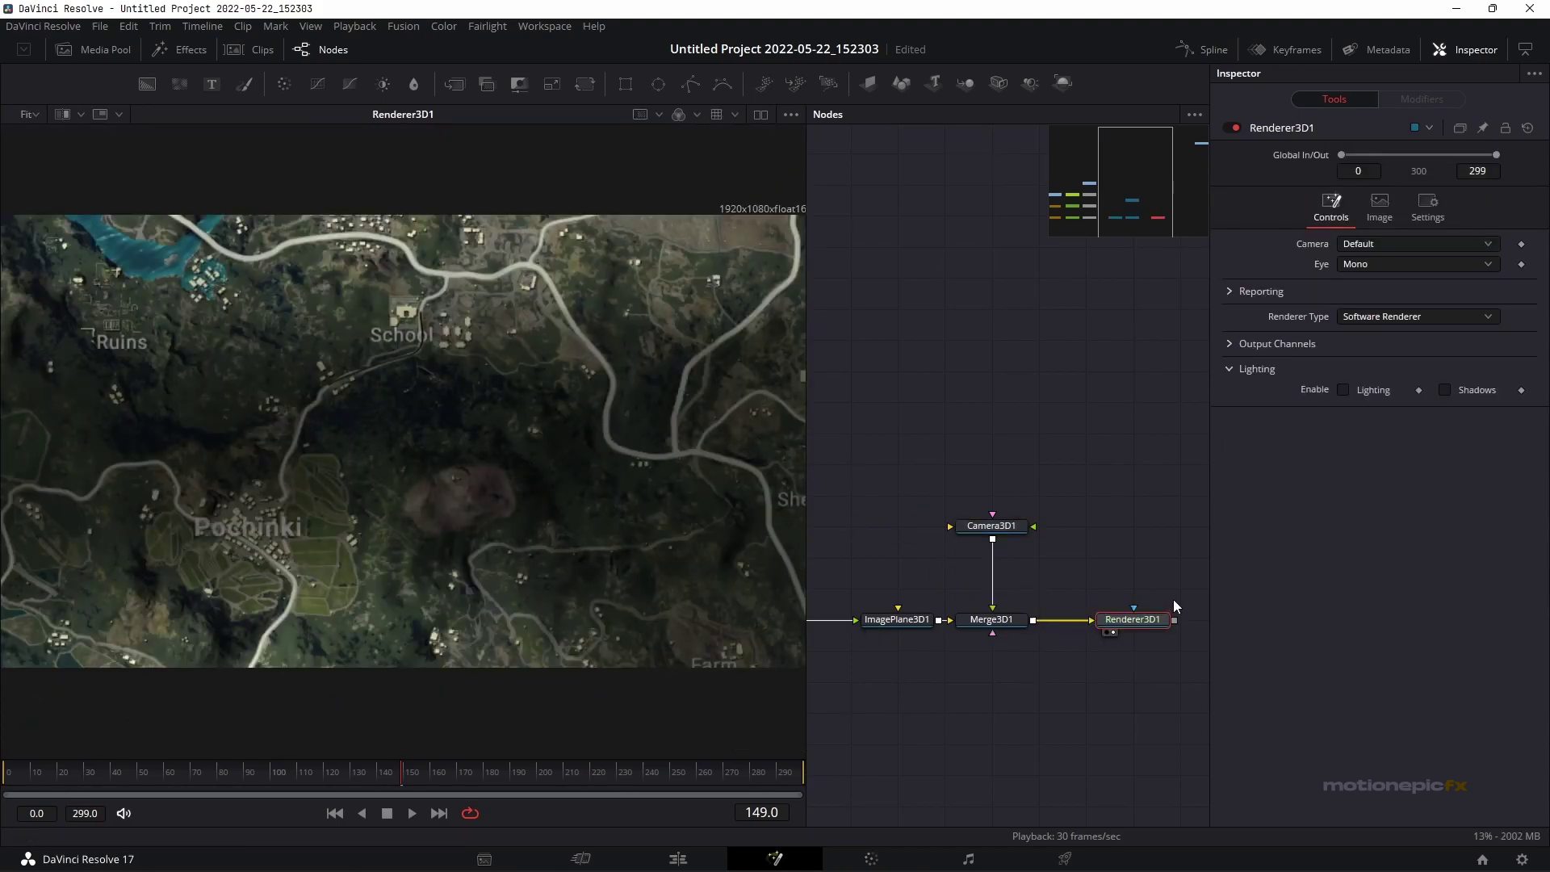
Set Camera3D1's Z translation to 1.551978 so the render shows most of the map
left_click(994, 525)
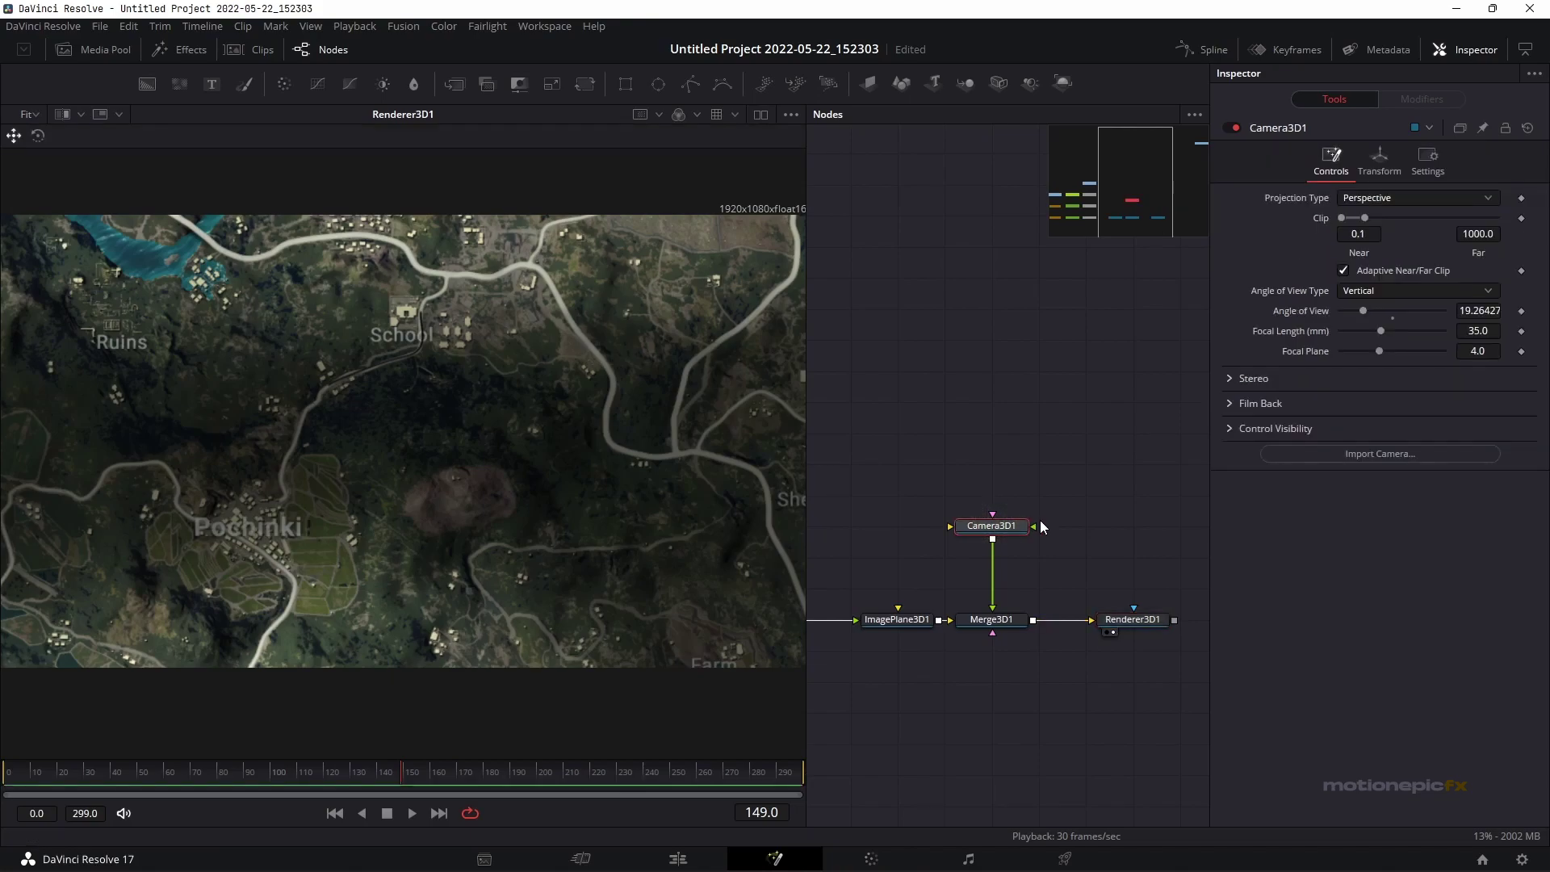
left_click(1381, 160)
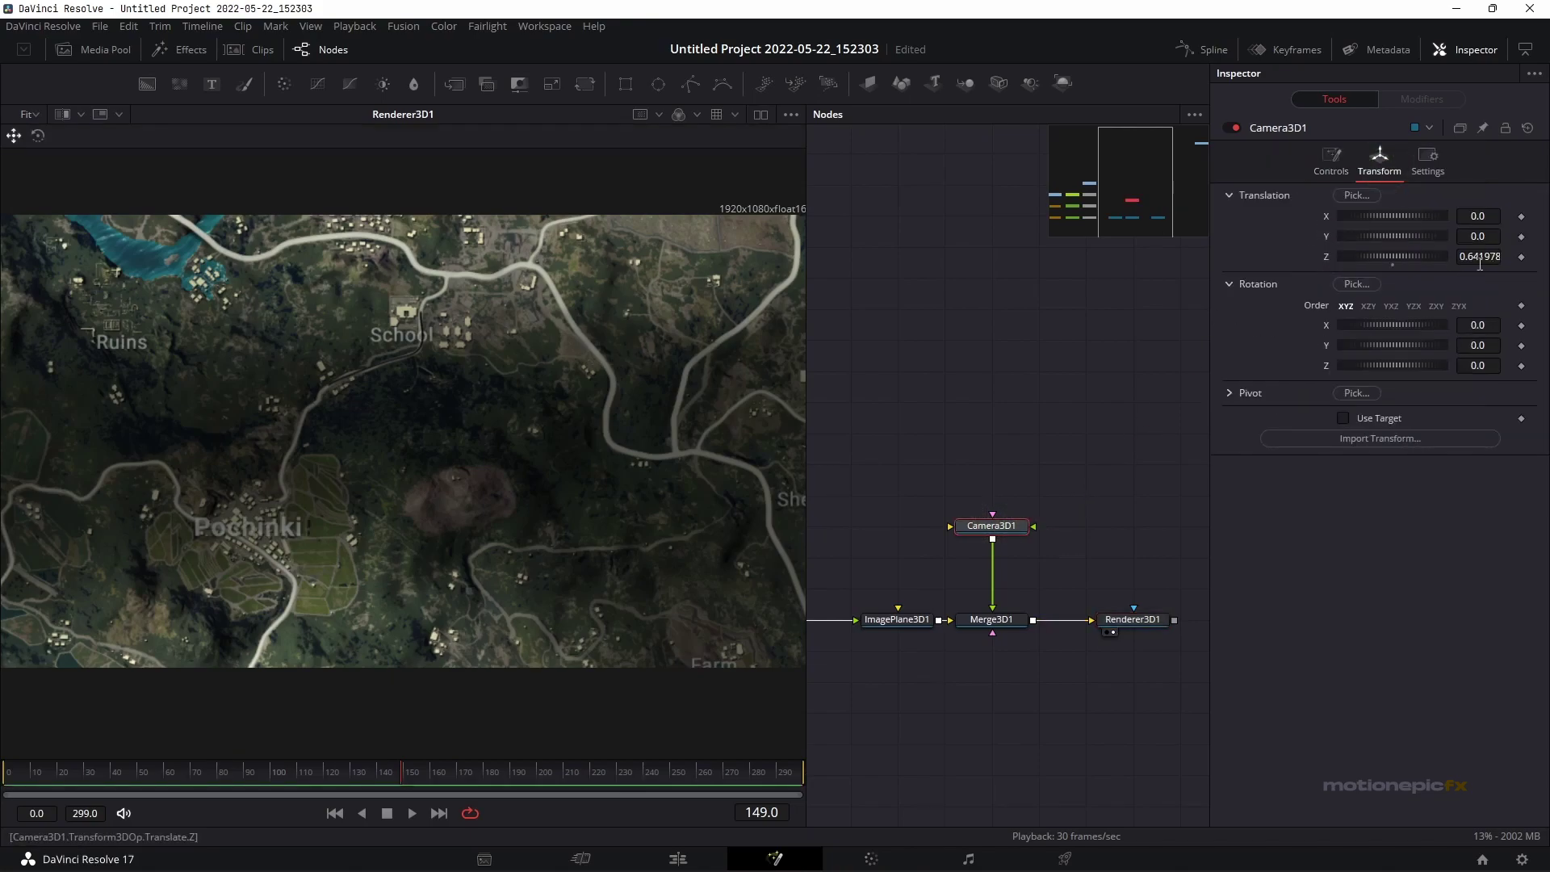
left_click_drag(1470, 255, 1544, 255)
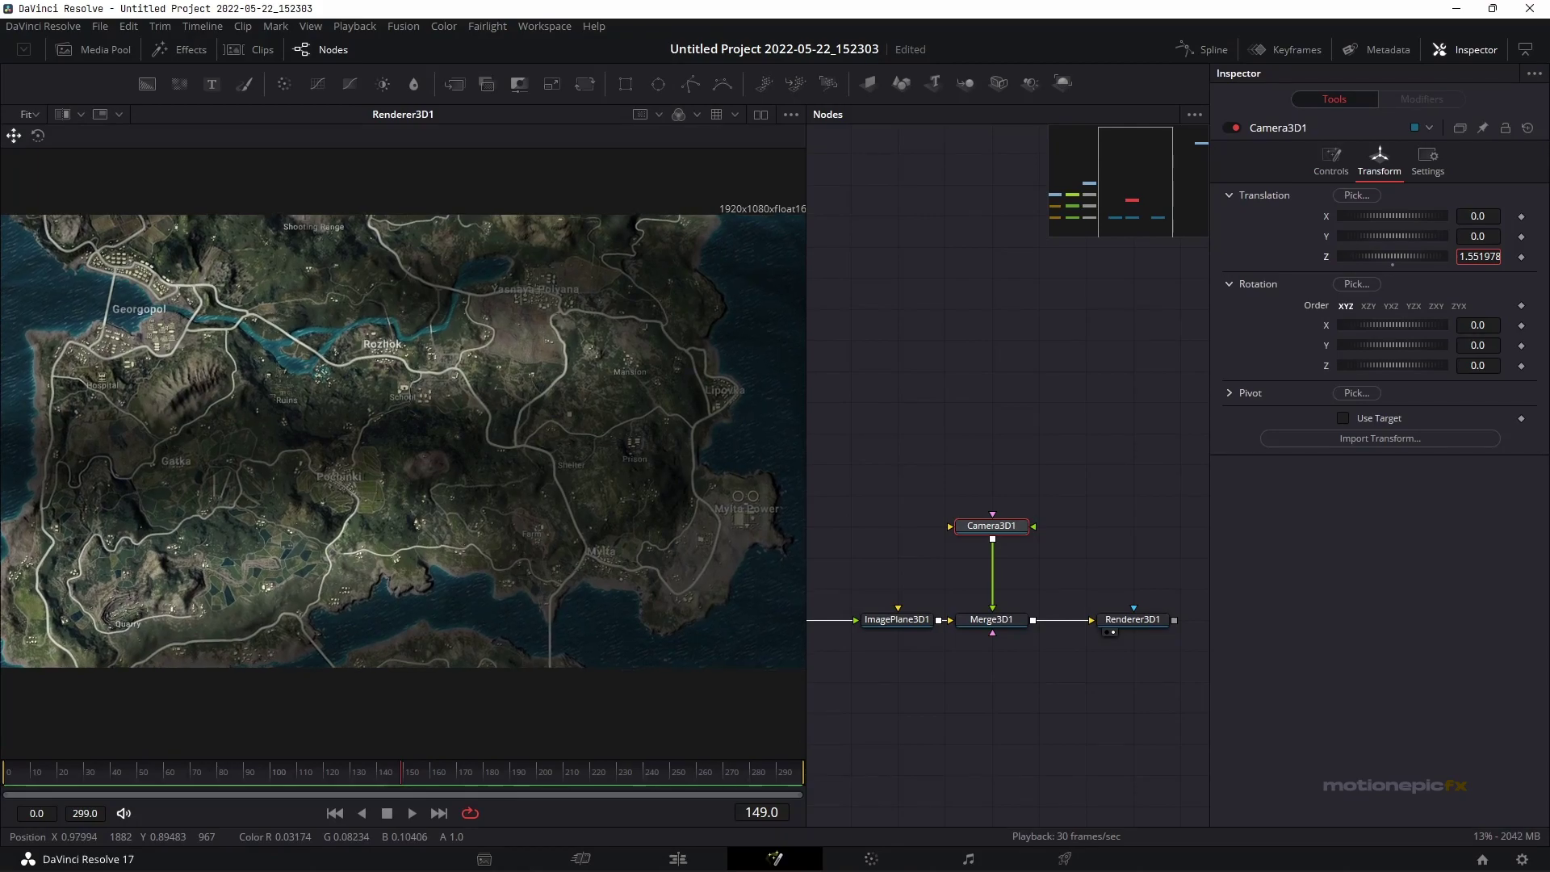
left_click(1043, 655)
Display Merge3D1 in the viewer and examine the camera's placement relative to the image plane
left_click_drag(956, 683, 985, 679)
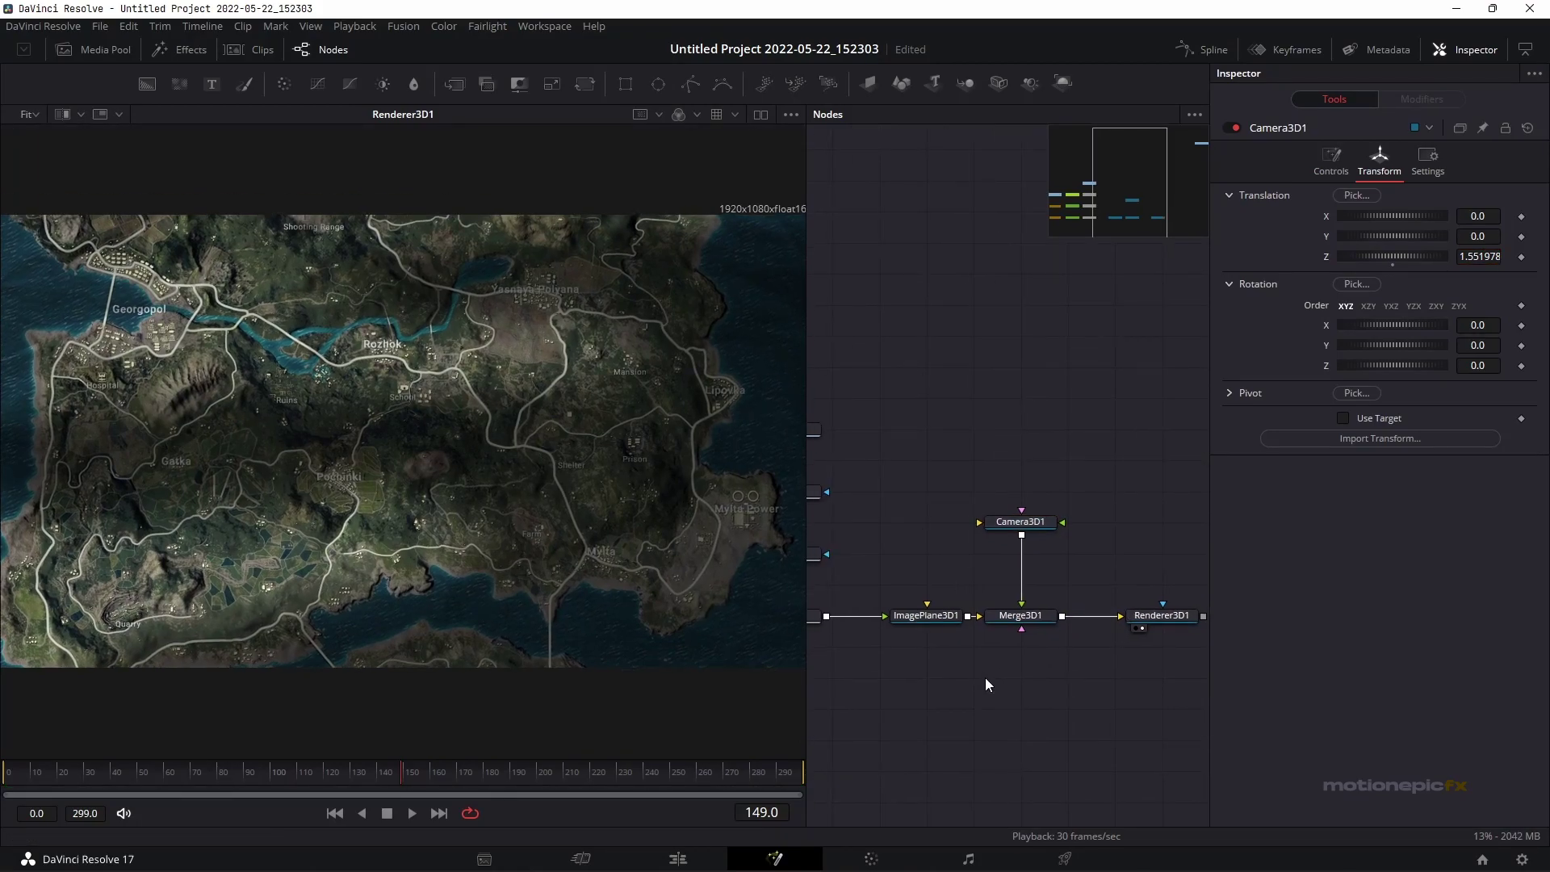
left_click(1019, 620)
left_click_drag(1020, 617, 560, 453)
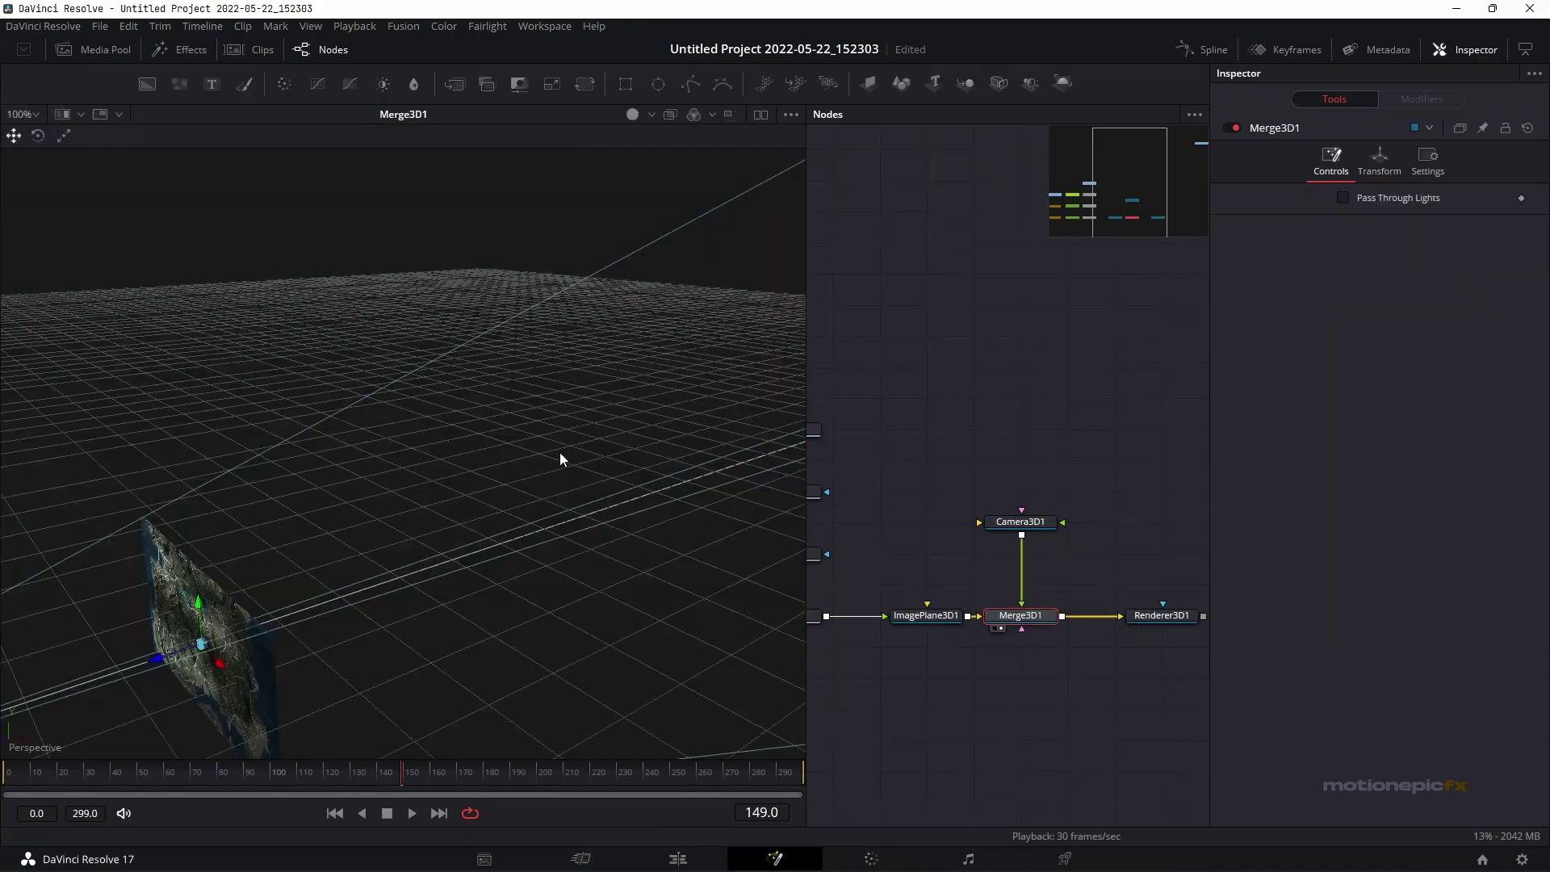
scroll(452, 532, "down", 2)
left_click_drag(232, 587, 408, 574)
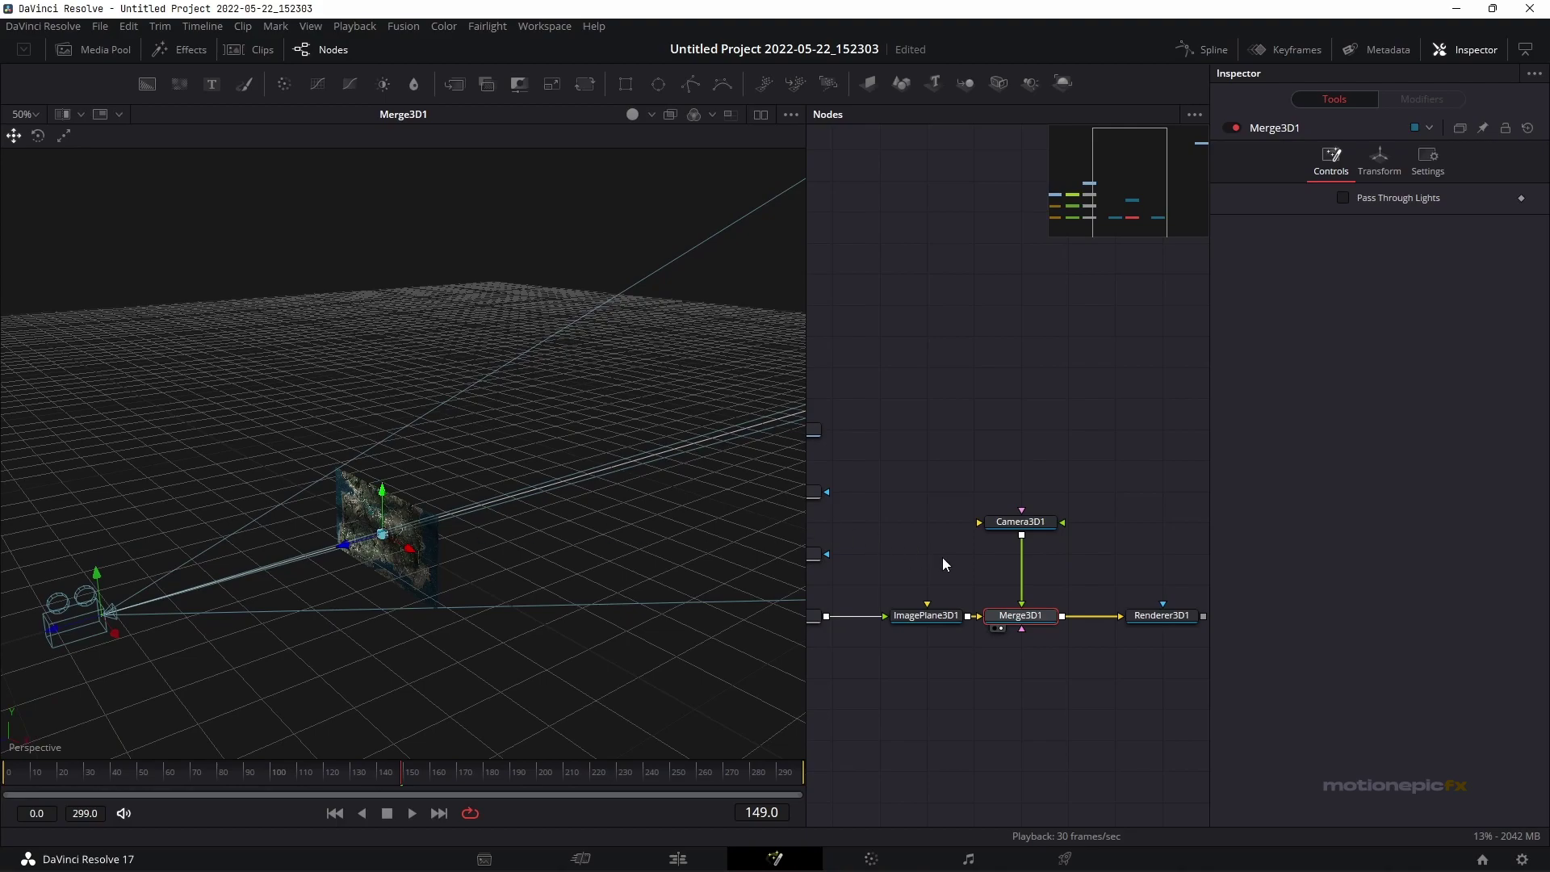
Display Renderer3D1 in the viewer, and set Camera3D1's X rotation to 35.7
left_click(1034, 524)
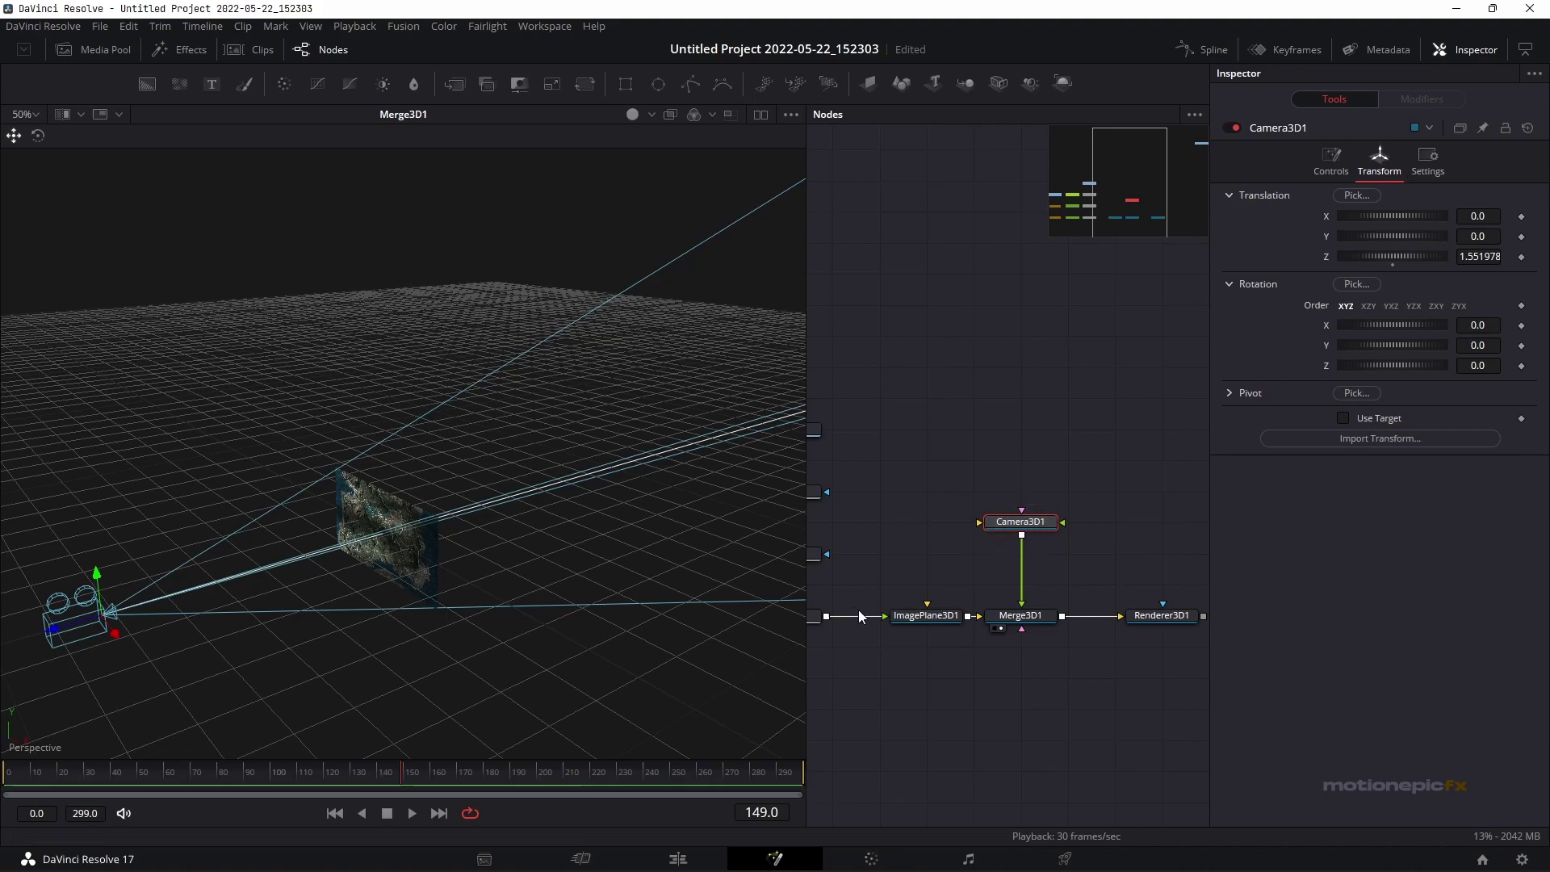
left_click(1156, 615)
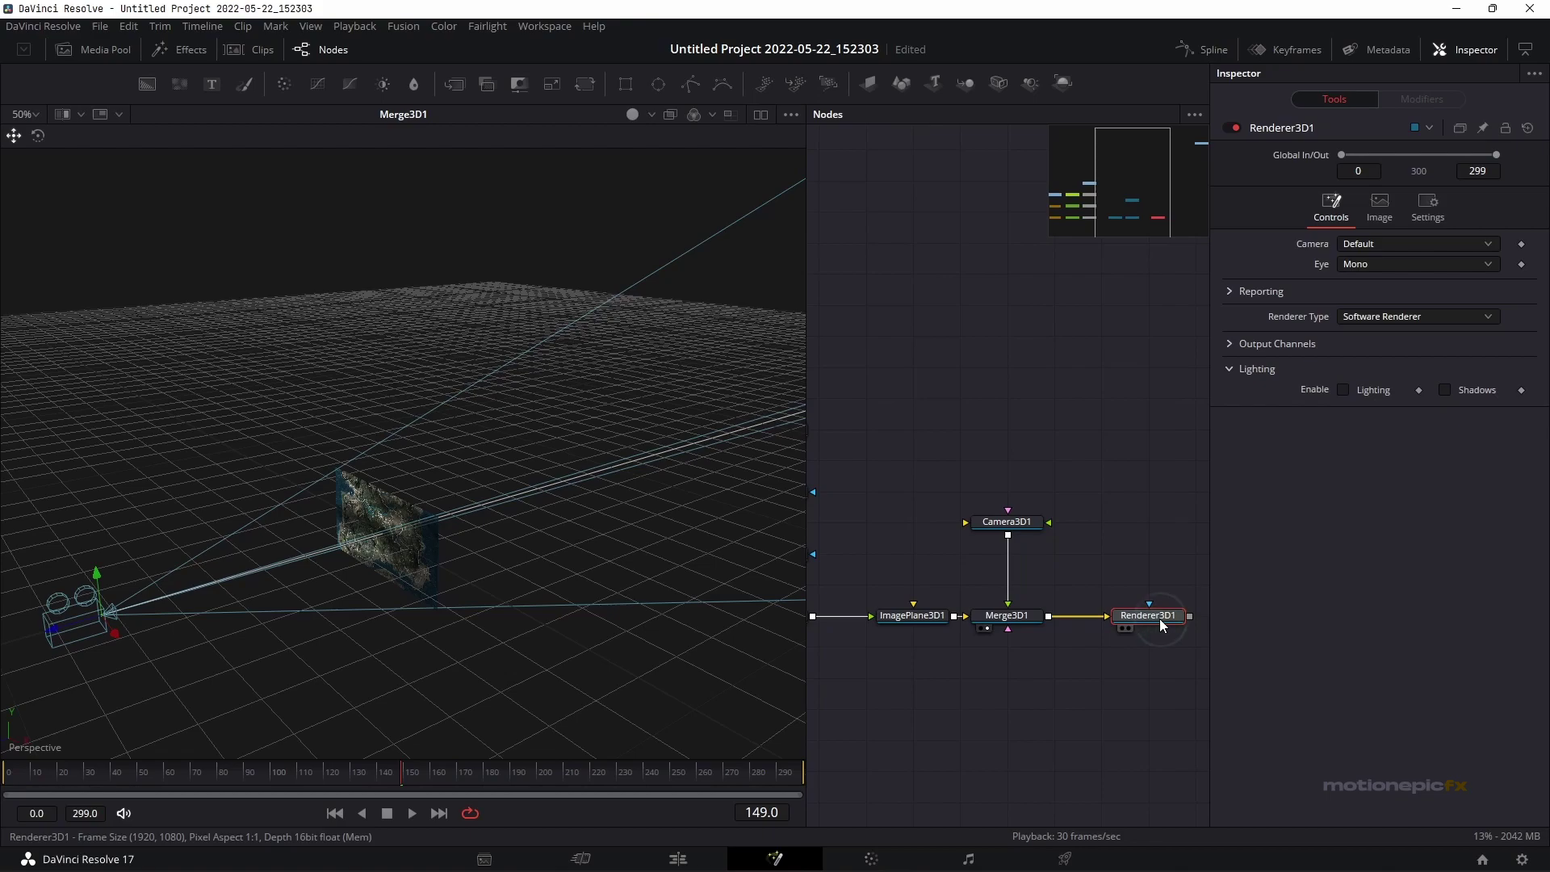
key("1")
left_click(1003, 525)
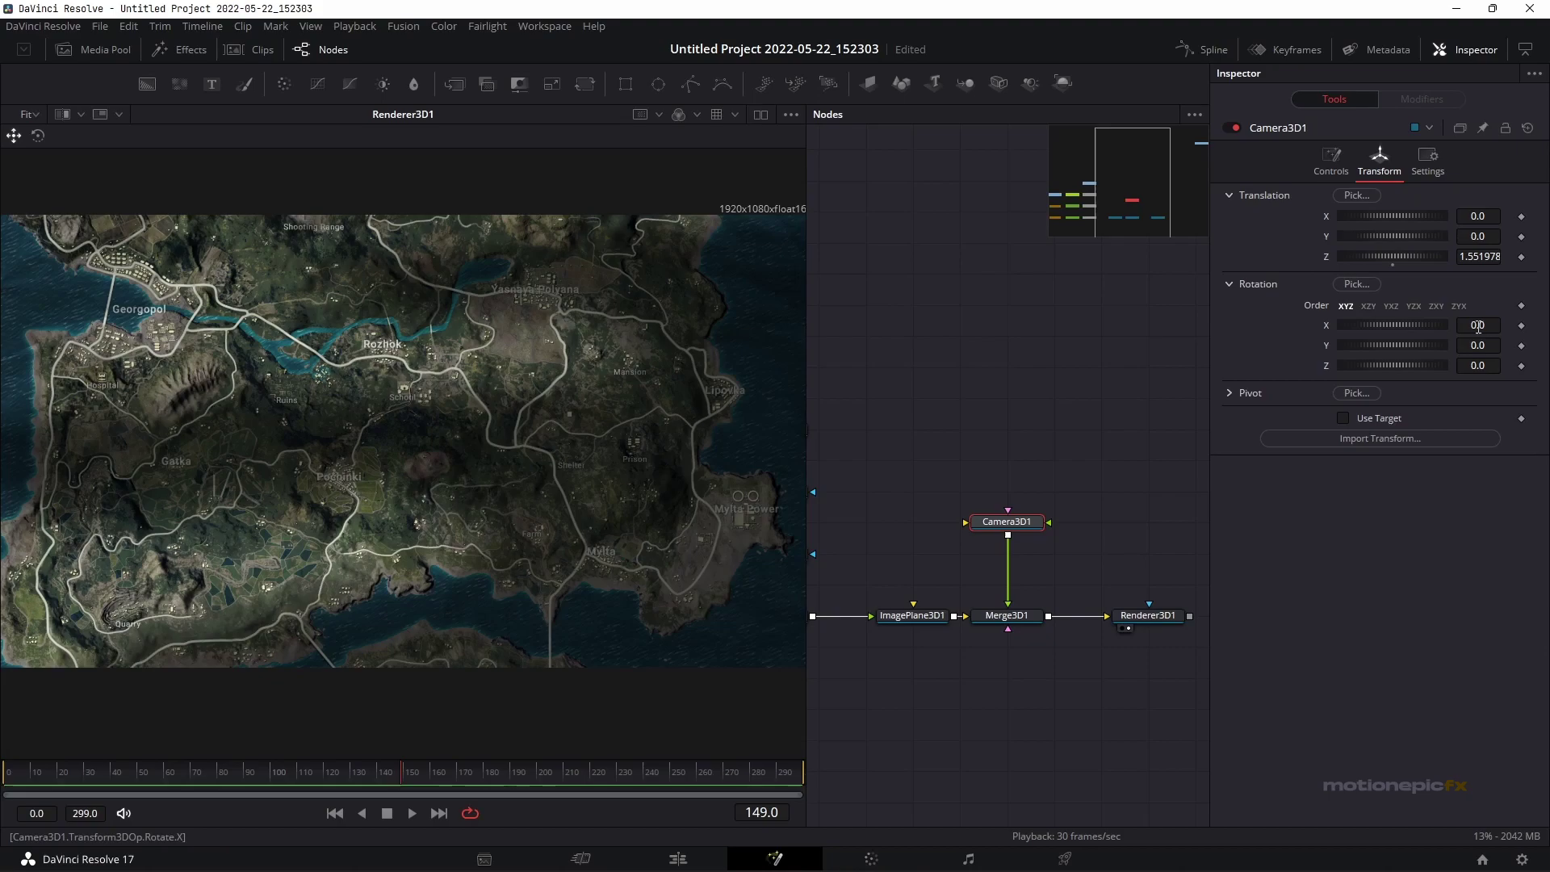
left_click_drag(1480, 326, 1549, 325)
left_click_drag(1496, 234, 614, 204)
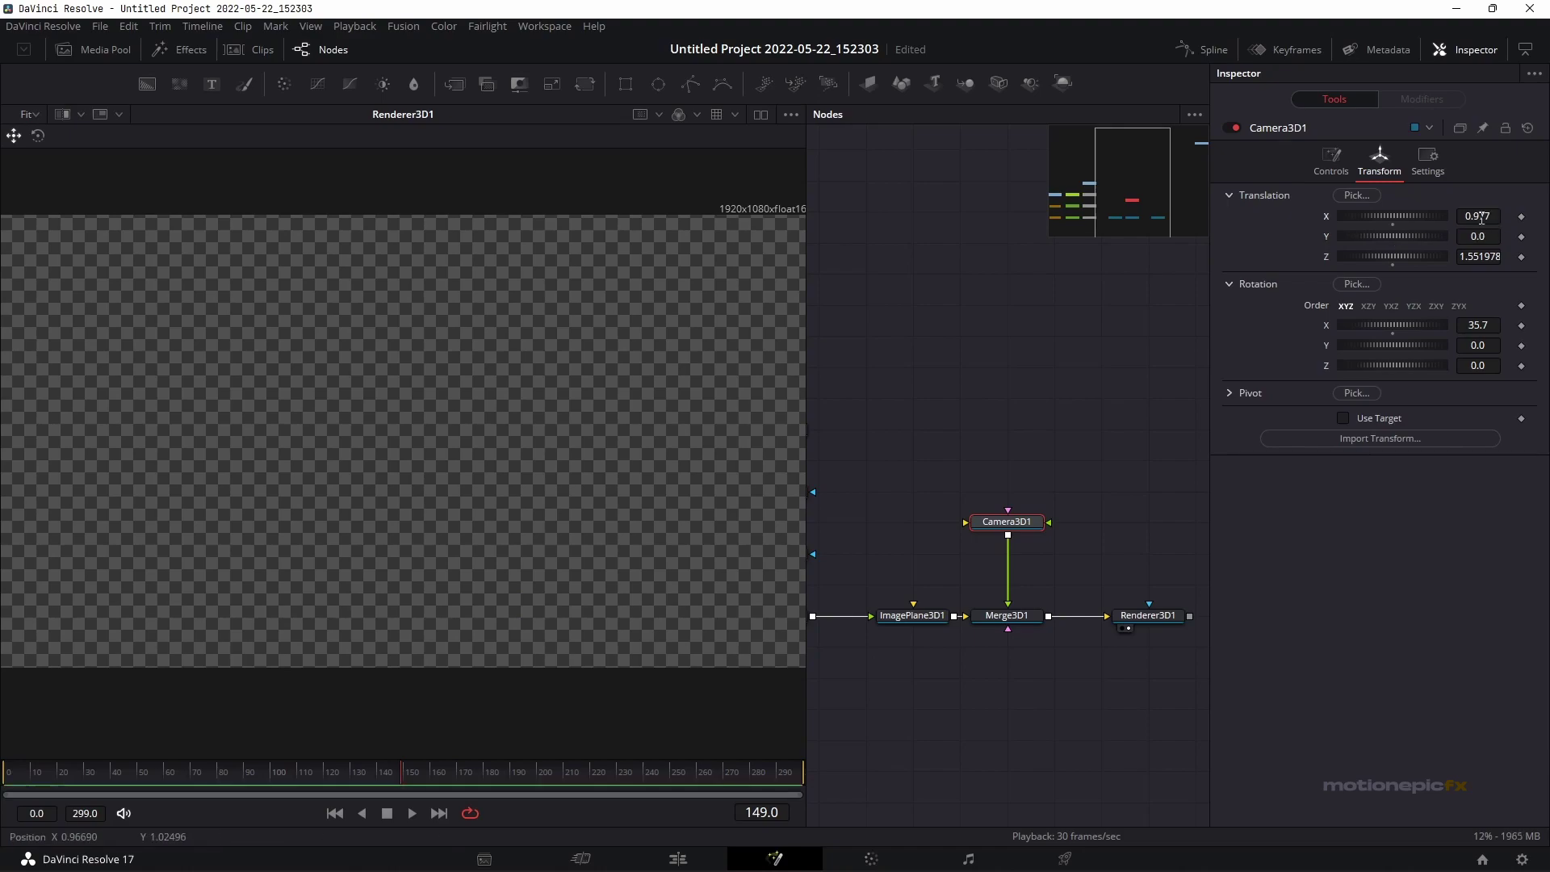
key("ctrl+z")
Switch to dual viewers, showing the Merge3D1 scene in the first and the Renderer3D1 output in the second
left_click_drag(1019, 622, 398, 432)
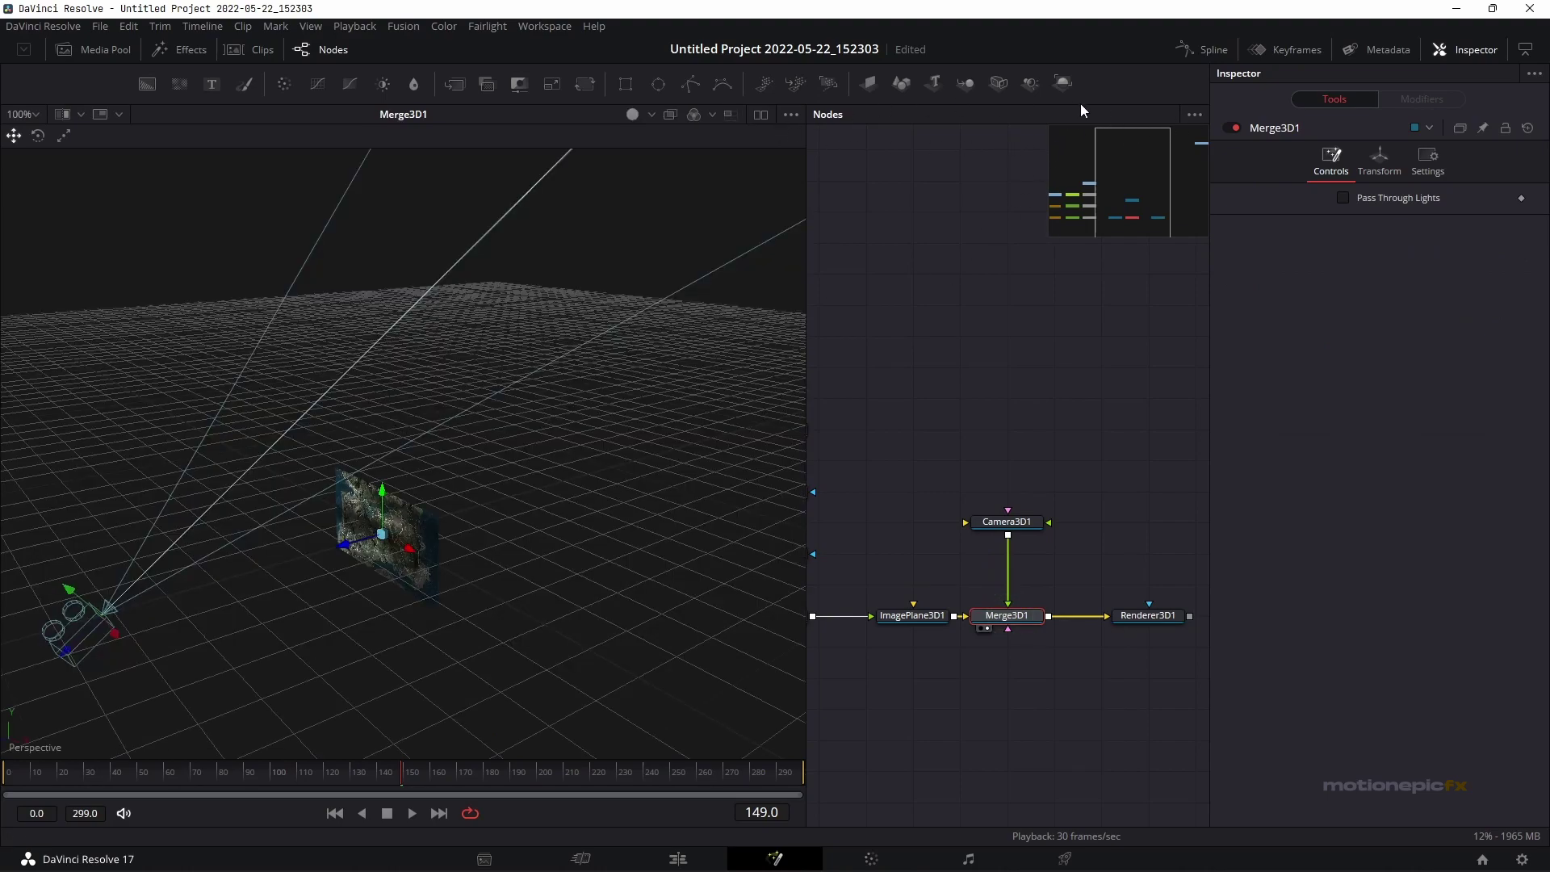
left_click(759, 114)
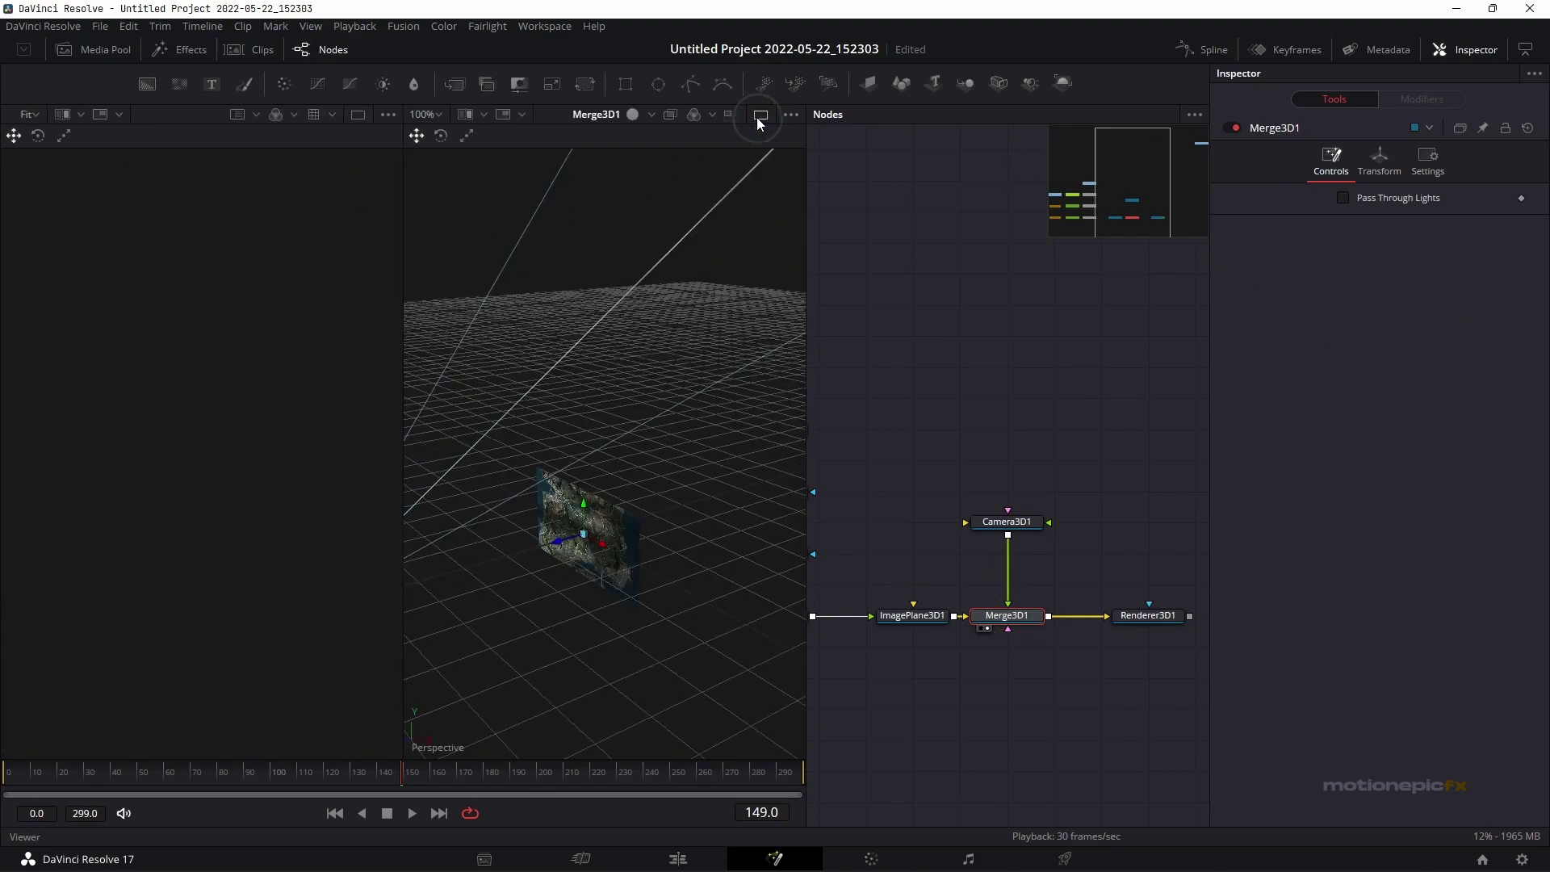
left_click_drag(1139, 616, 1044, 585)
left_click_drag(927, 551, 551, 453)
left_click(981, 619)
left_click_drag(978, 620, 187, 404)
scroll(260, 496, "down", 3)
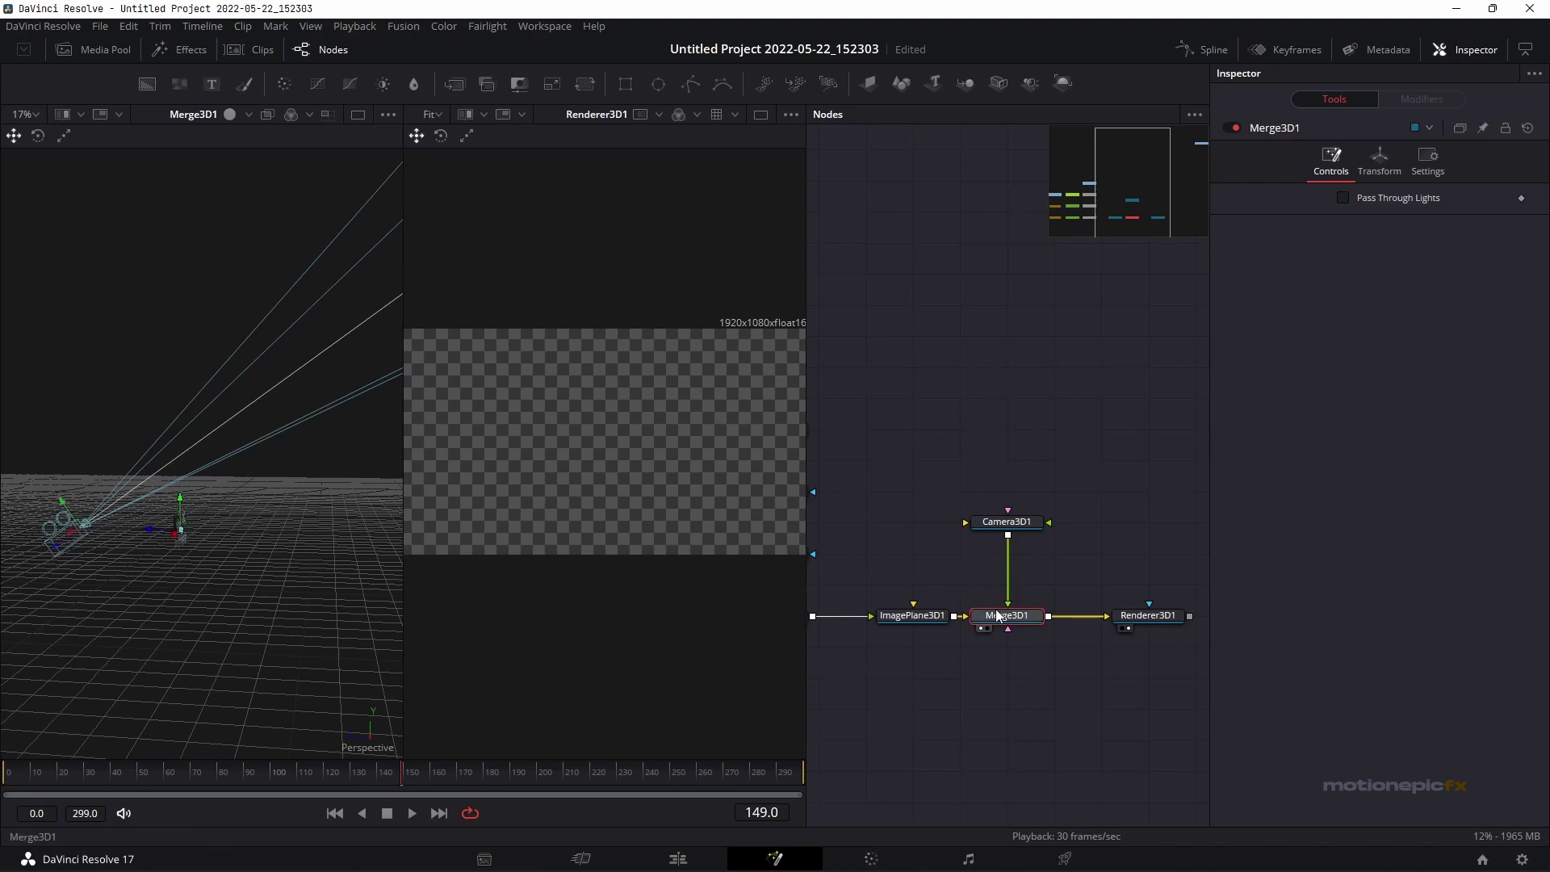
Set Camera3D1's Y translation to -0.169 and Z translation to 0.401978, framing Rozhok and School
left_click(1006, 521)
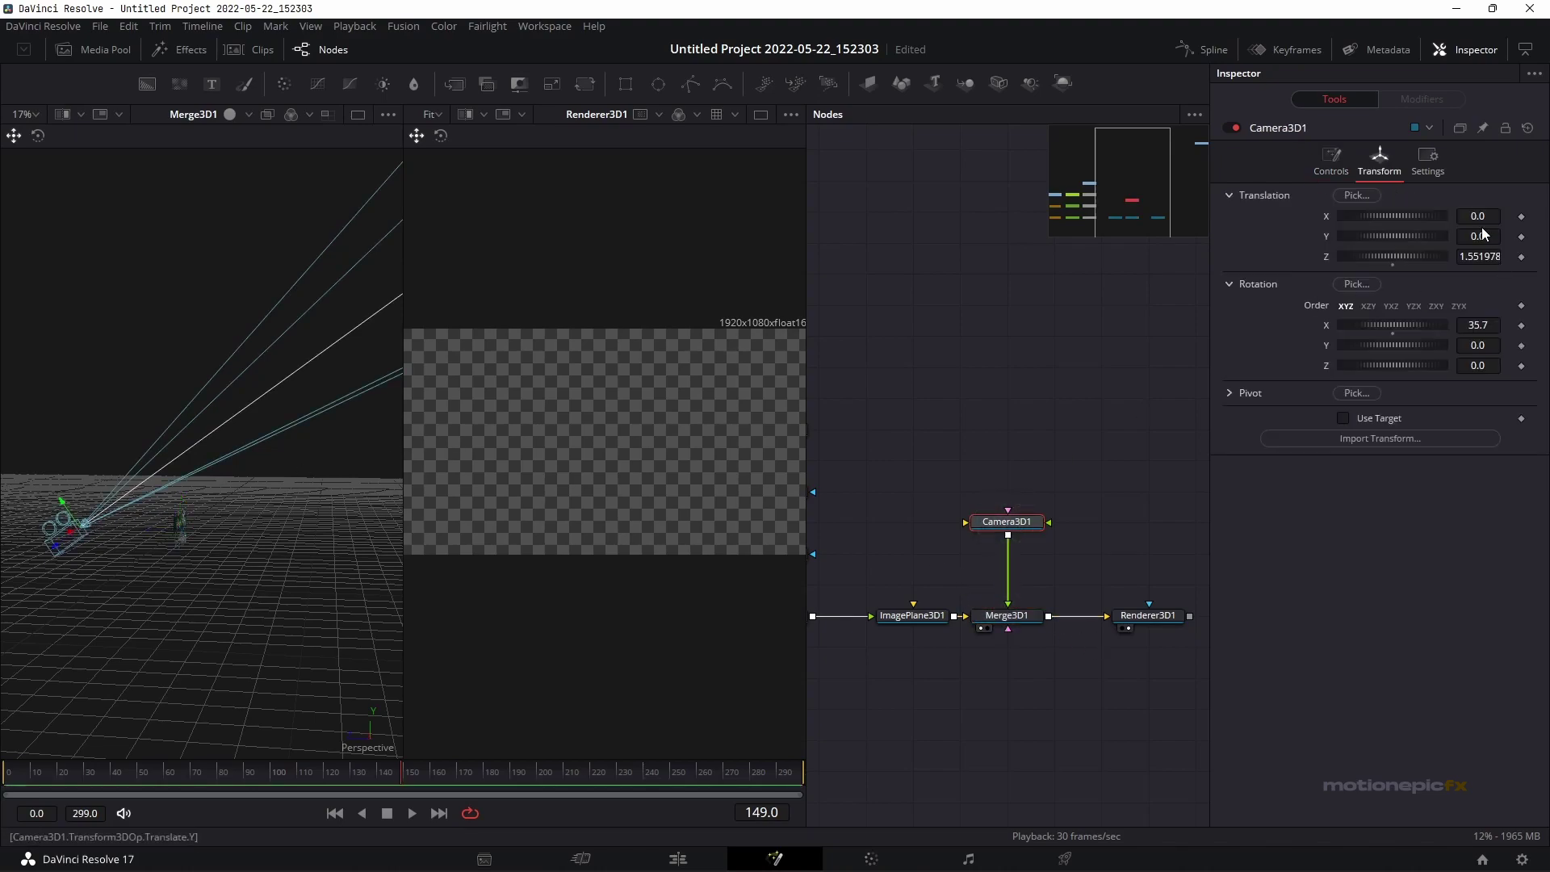
left_click_drag(1484, 236, 1449, 236)
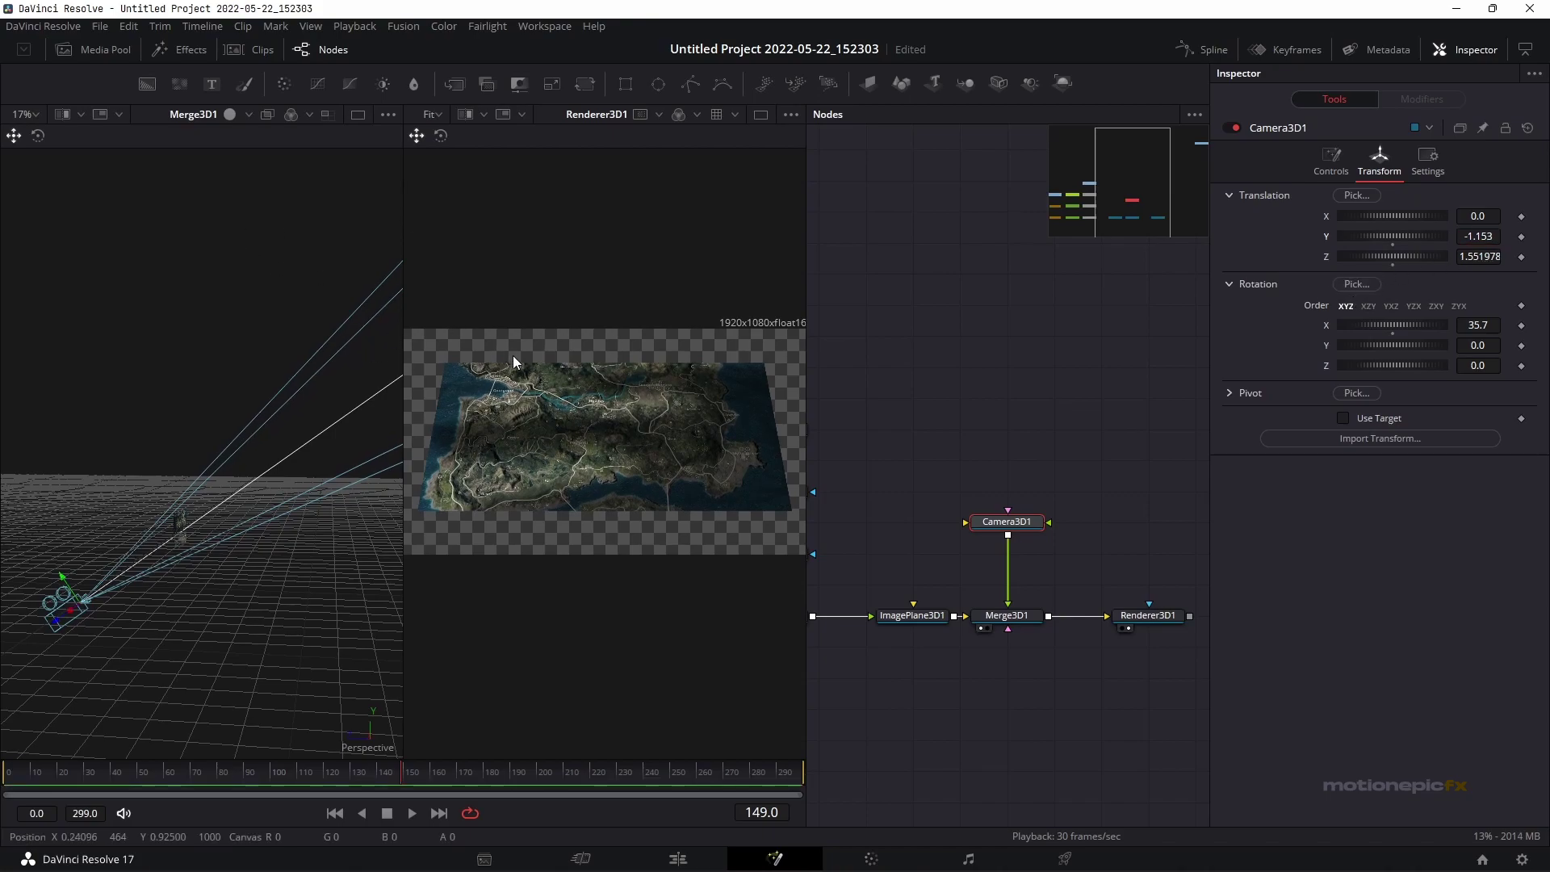
mouse_move(1484, 257)
left_mouse_down()
mouse_move(1426, 257)
mouse_move(1503, 235)
mouse_move(1435, 240)
mouse_move(1471, 238)
left_mouse_up()
key("ctrl+z")
scroll(1484, 256, "down", 5)
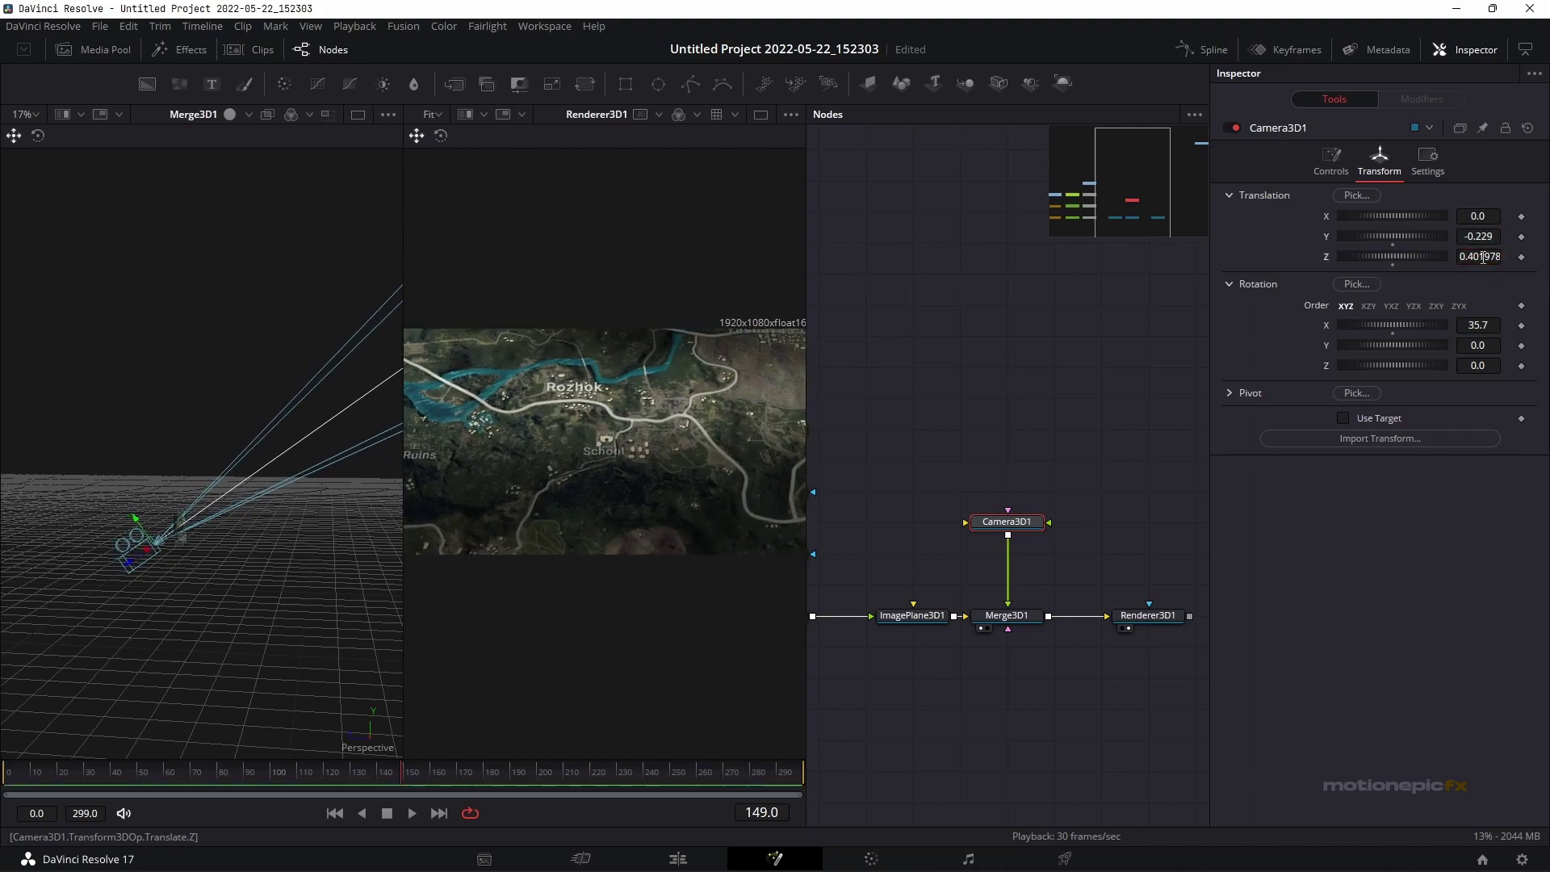
scroll(1478, 235, "up", 5)
scroll(1478, 236, "down", 1)
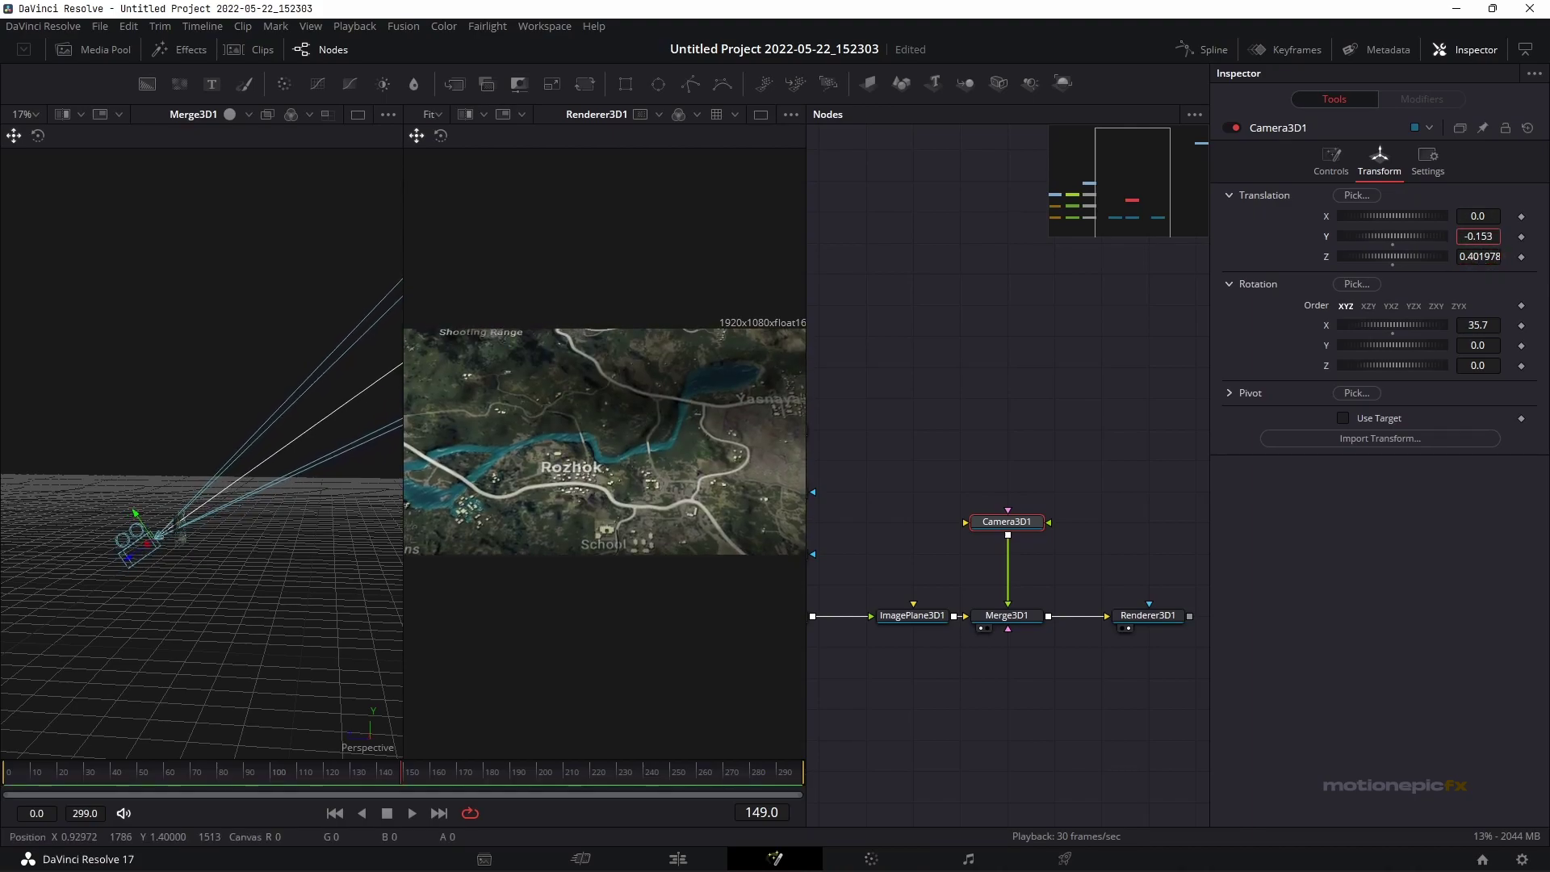
scroll(1478, 235, "down", 1)
scroll(1478, 235, "down", 1)
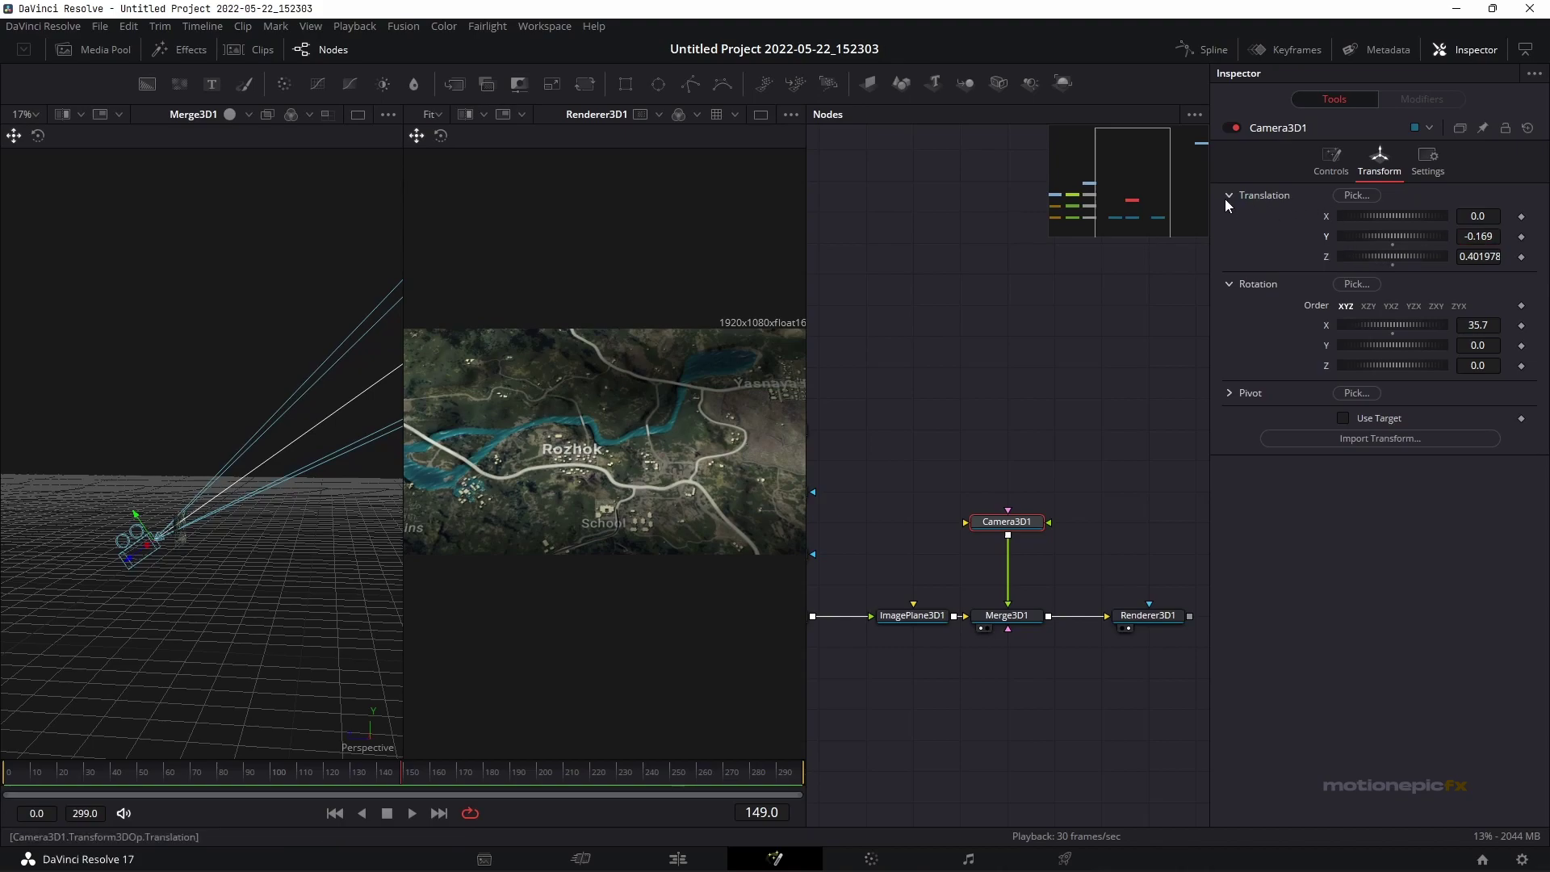
Keyframe Camera3D1's whole translation and rotation groups on frame 0
right_click(1319, 226)
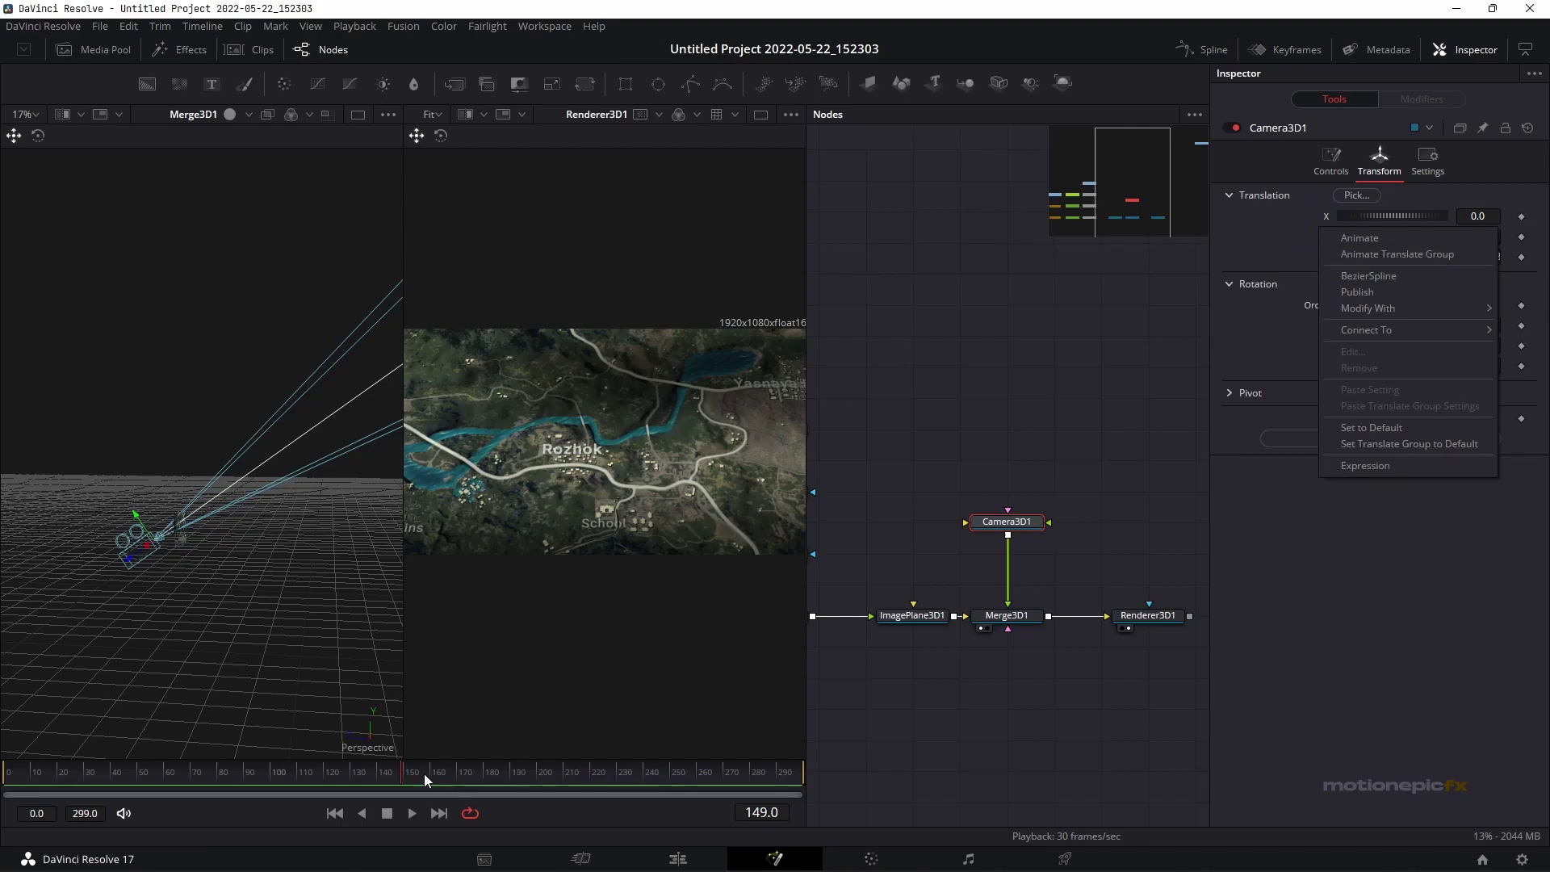
left_click(244, 772)
left_click_drag(98, 773, 3, 775)
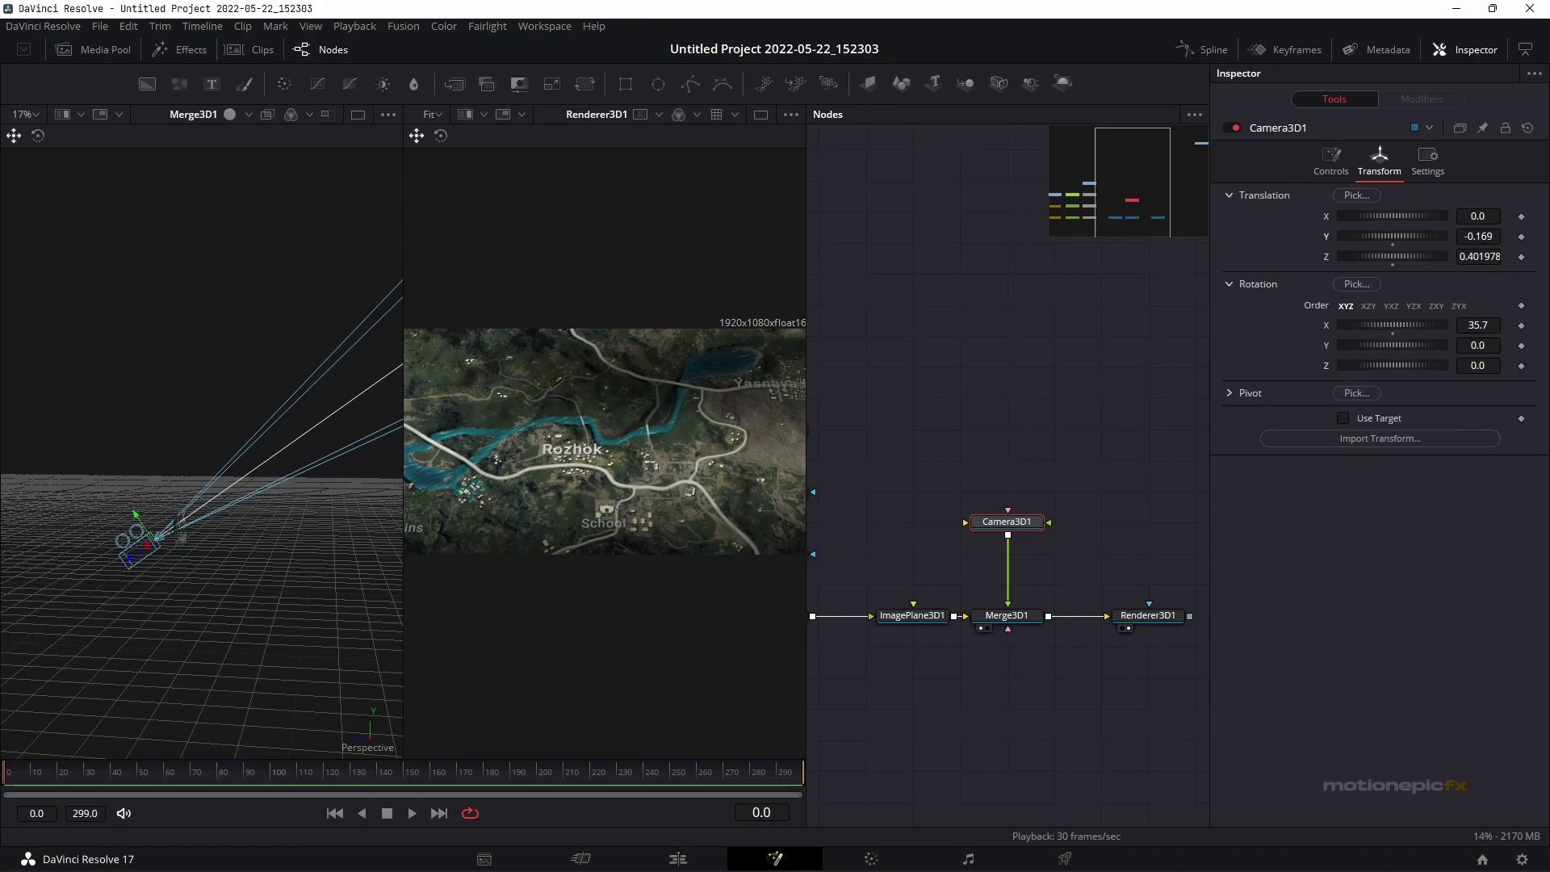
right_click(1319, 225)
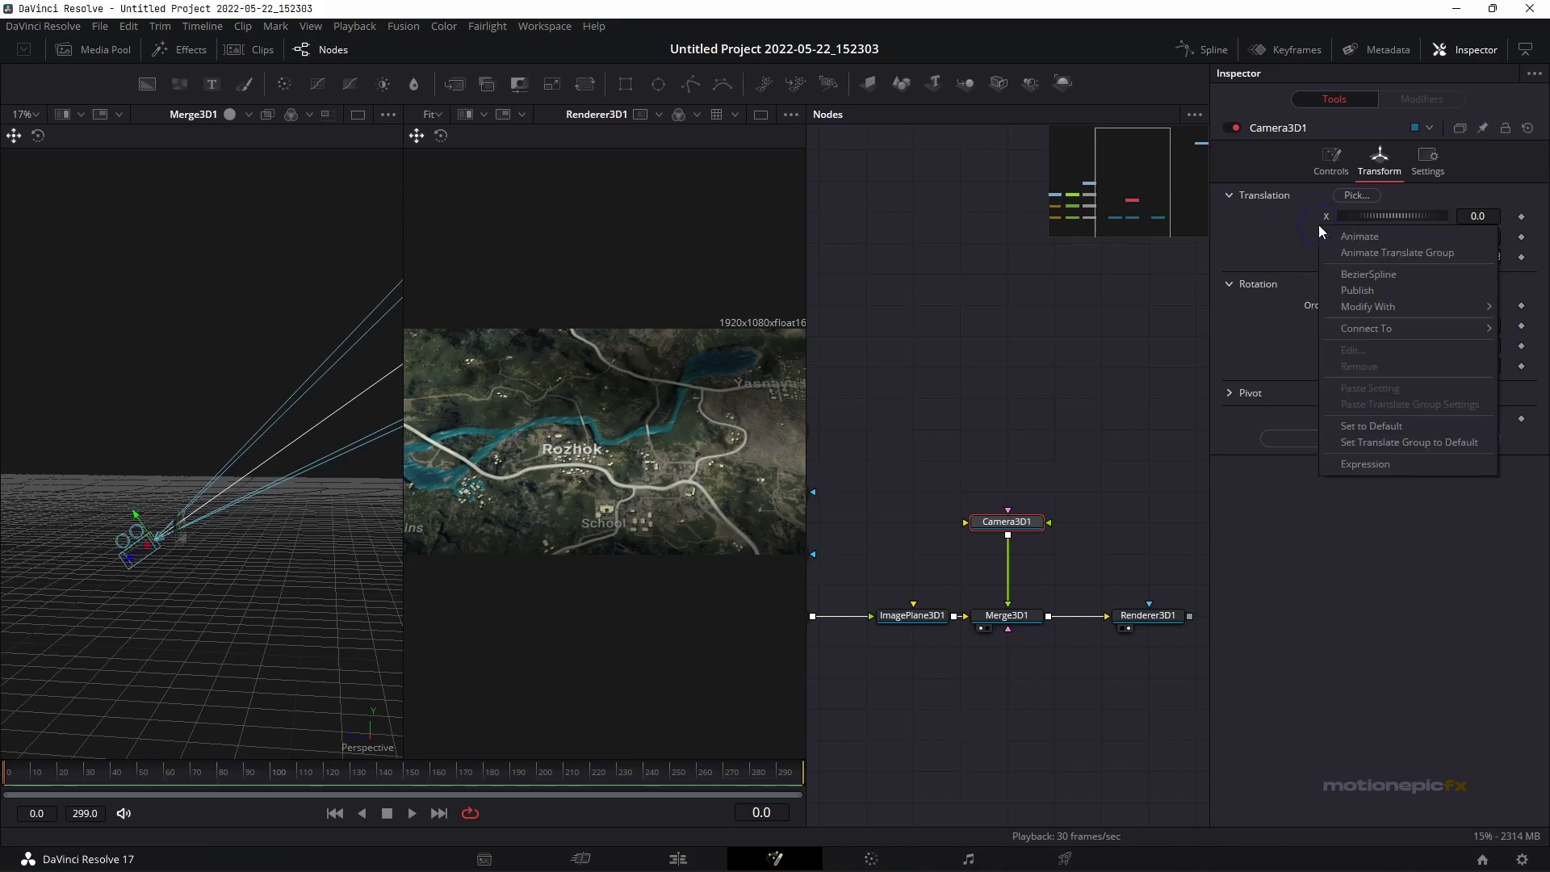
left_click(1362, 252)
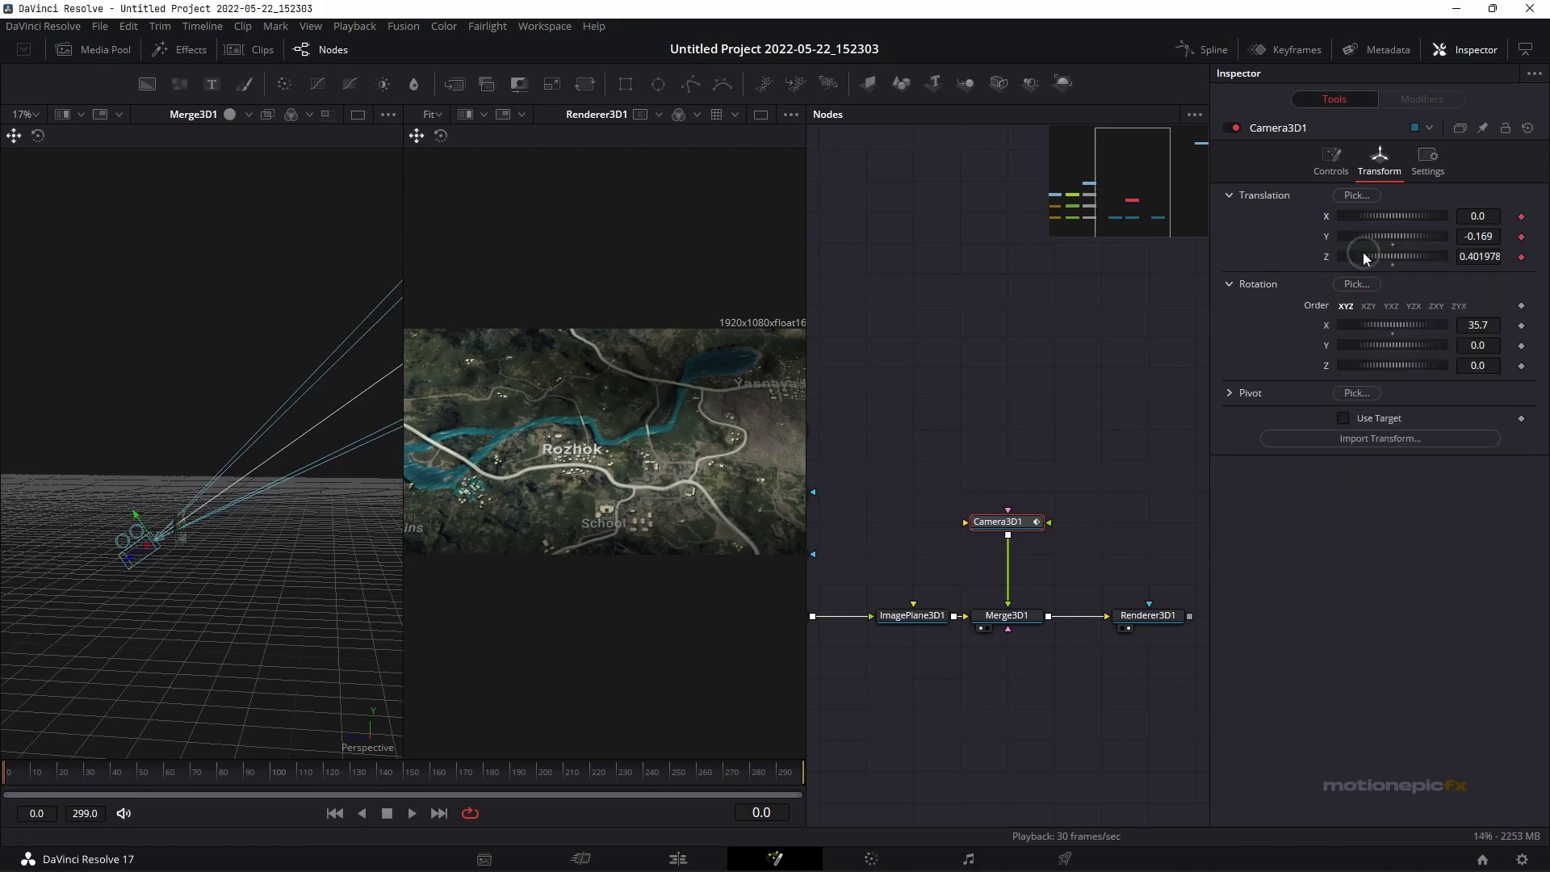
right_click(1314, 330)
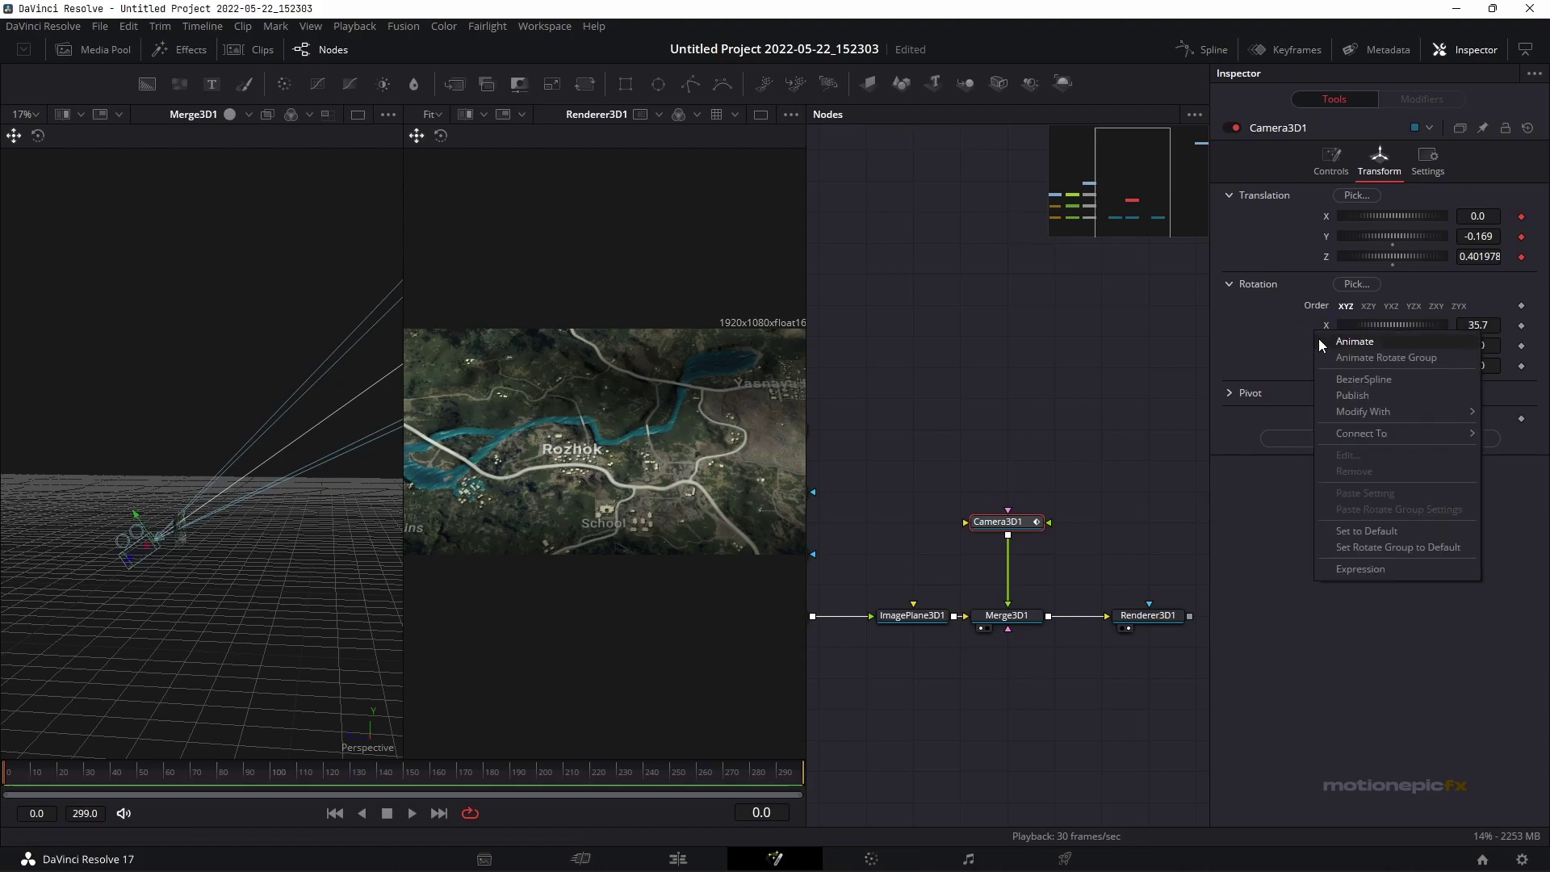
left_click(1336, 360)
On frame 299, set Camera3D1's translation to X -0.068, Y -0.259, Z 0.291978 over Pochinki, and play the animation from the start
left_click(801, 777)
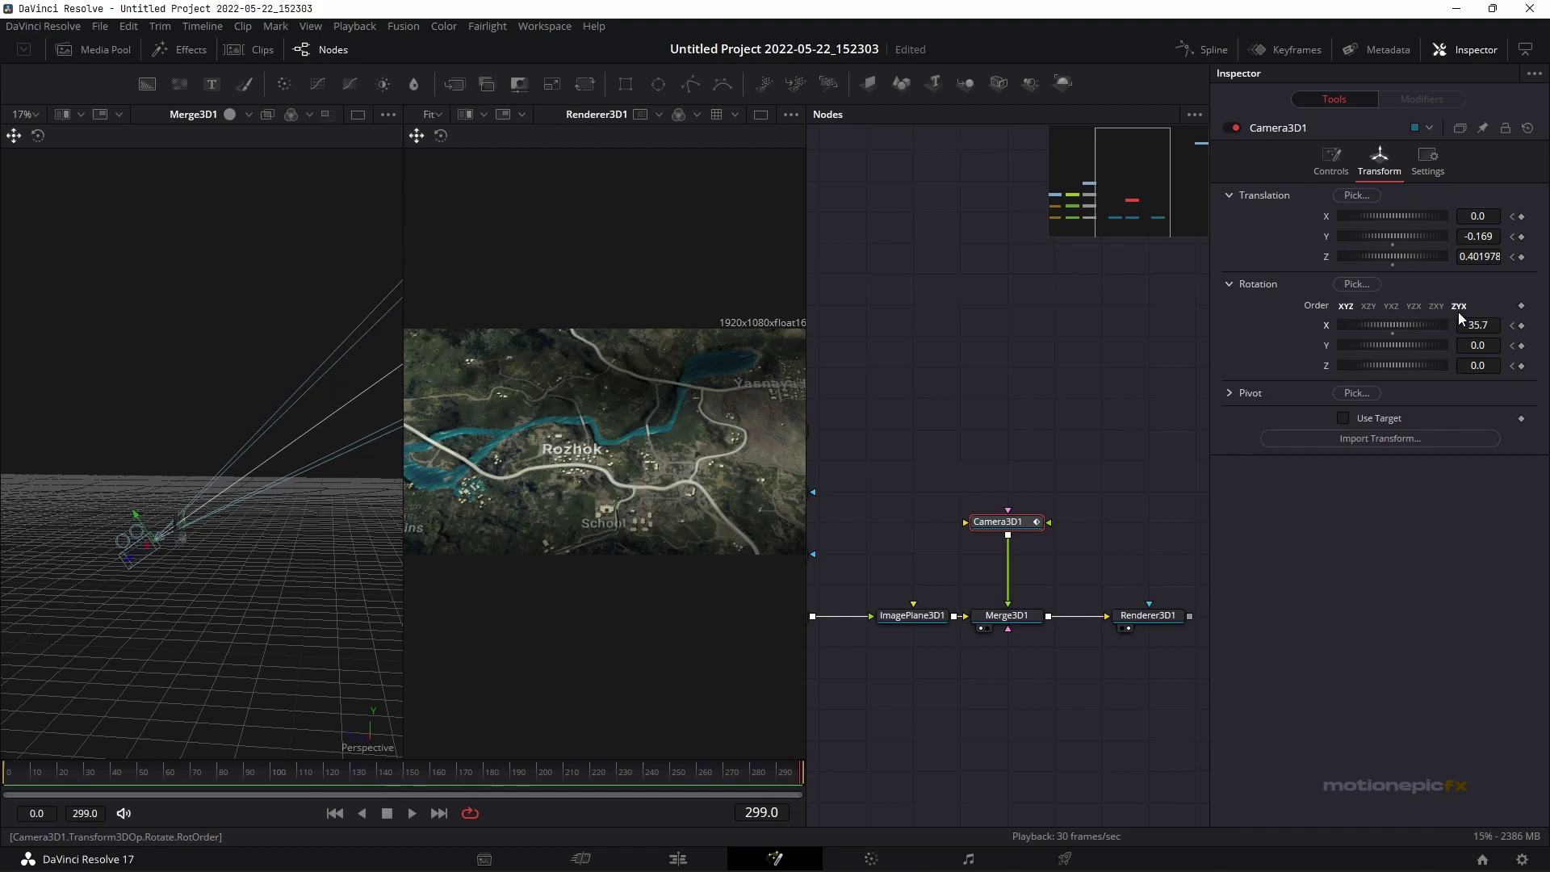
mouse_move(1475, 240)
left_mouse_down()
mouse_move(1411, 239)
mouse_move(1474, 218)
mouse_move(1454, 218)
mouse_move(1481, 256)
mouse_move(1455, 256)
mouse_move(1479, 237)
left_mouse_up()
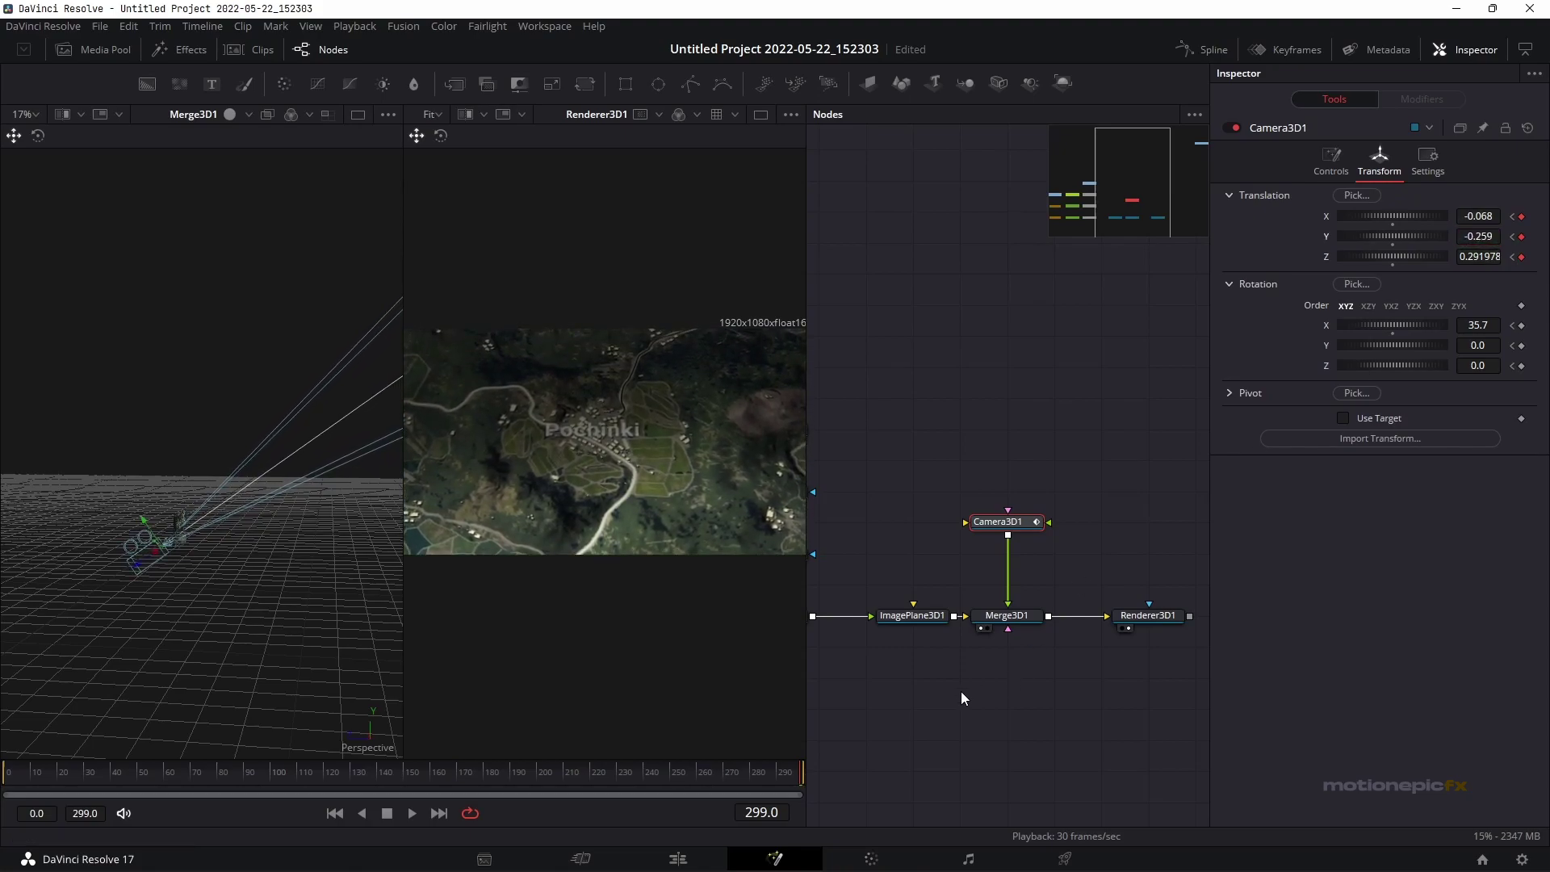
left_click(329, 809)
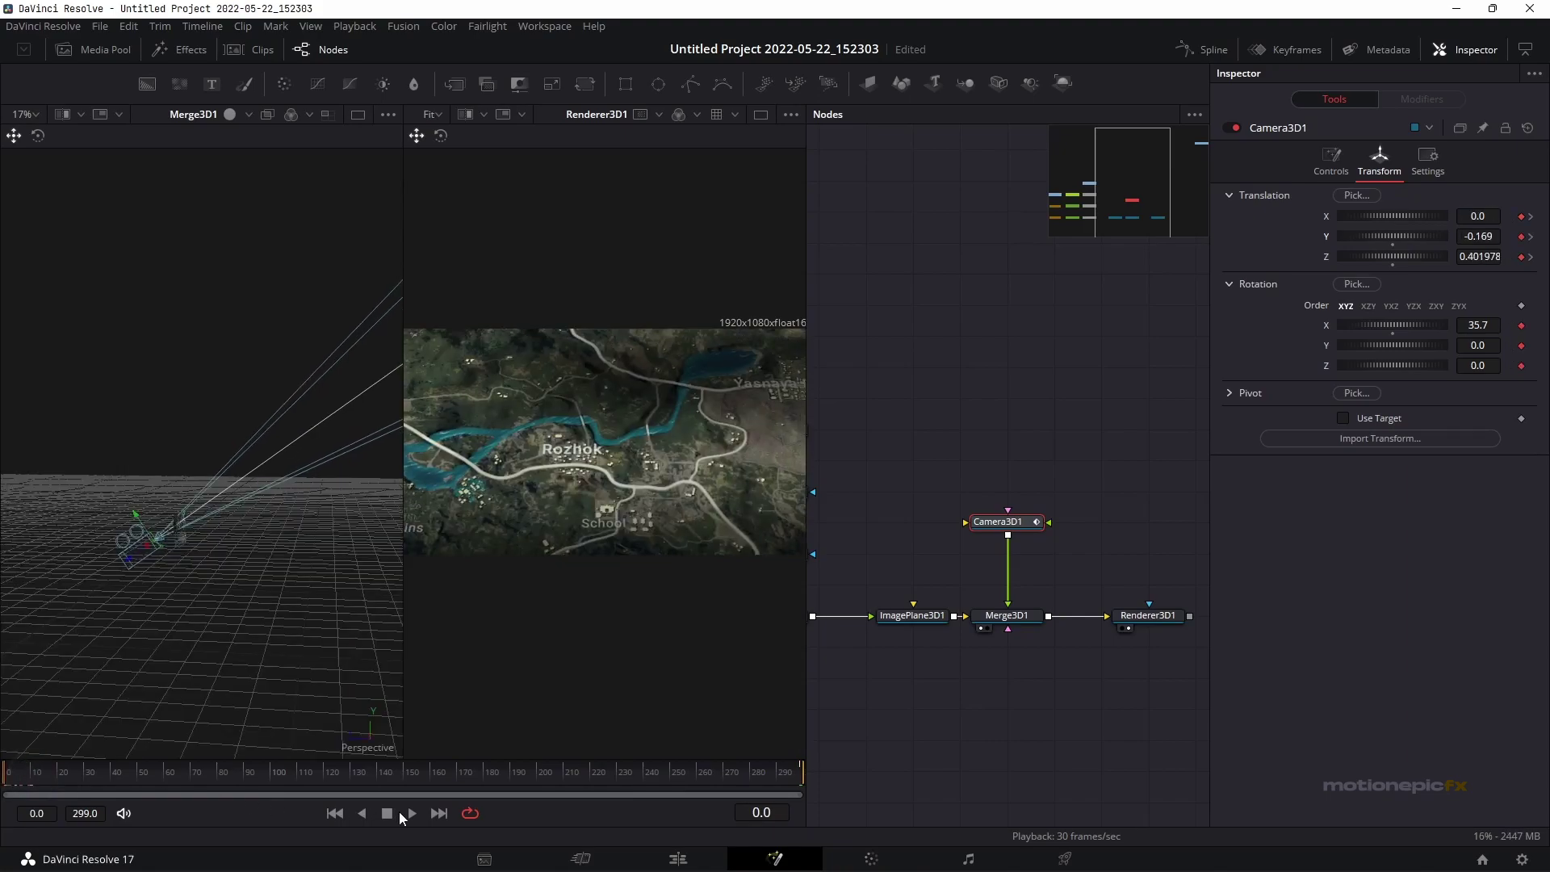
left_click(412, 813)
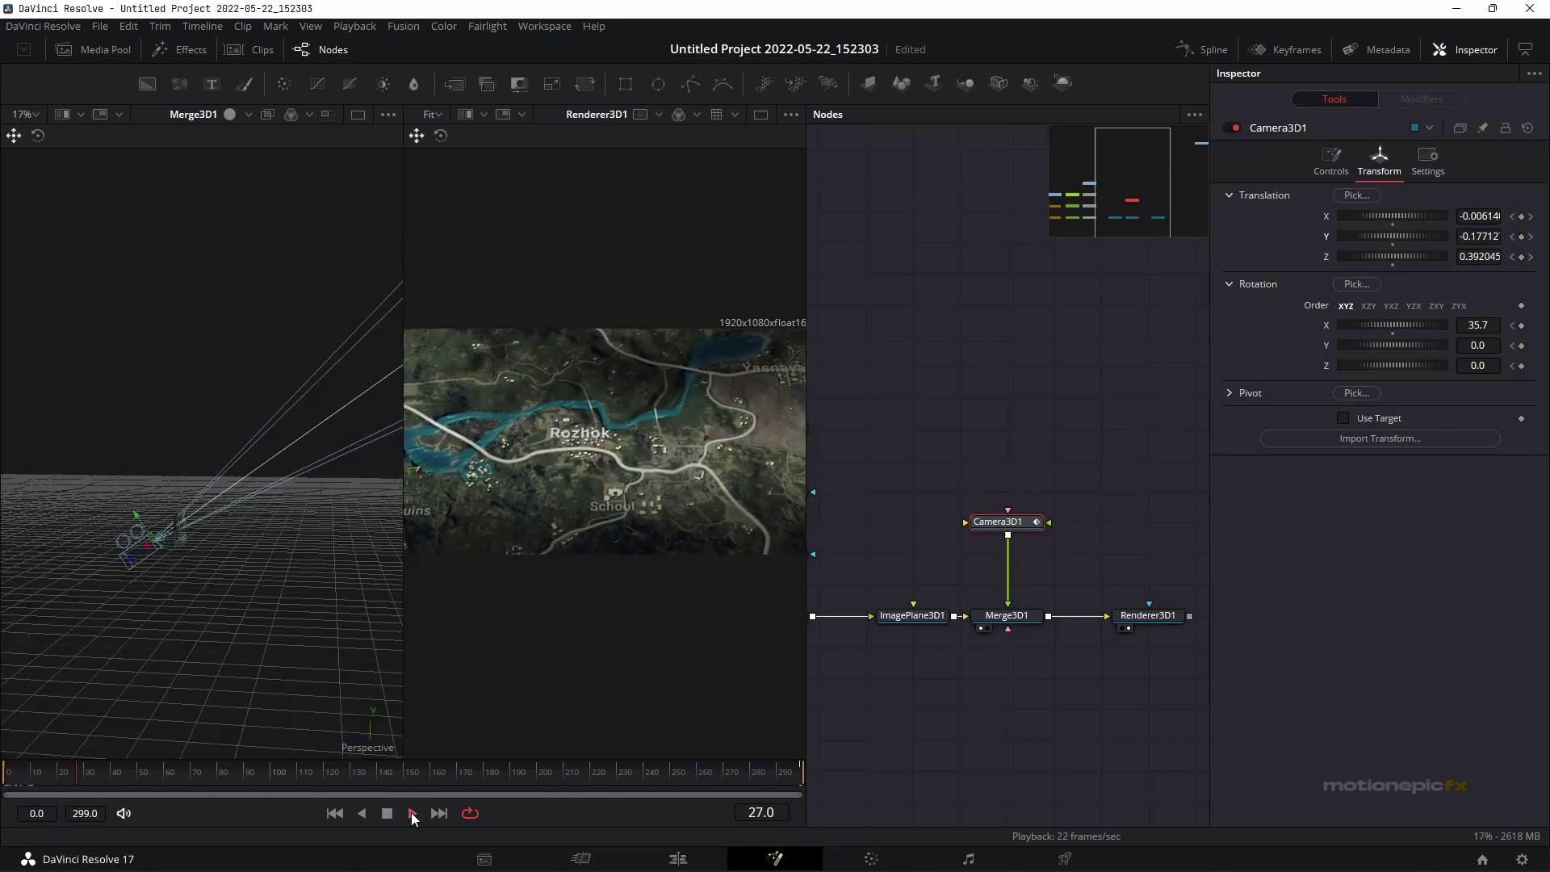
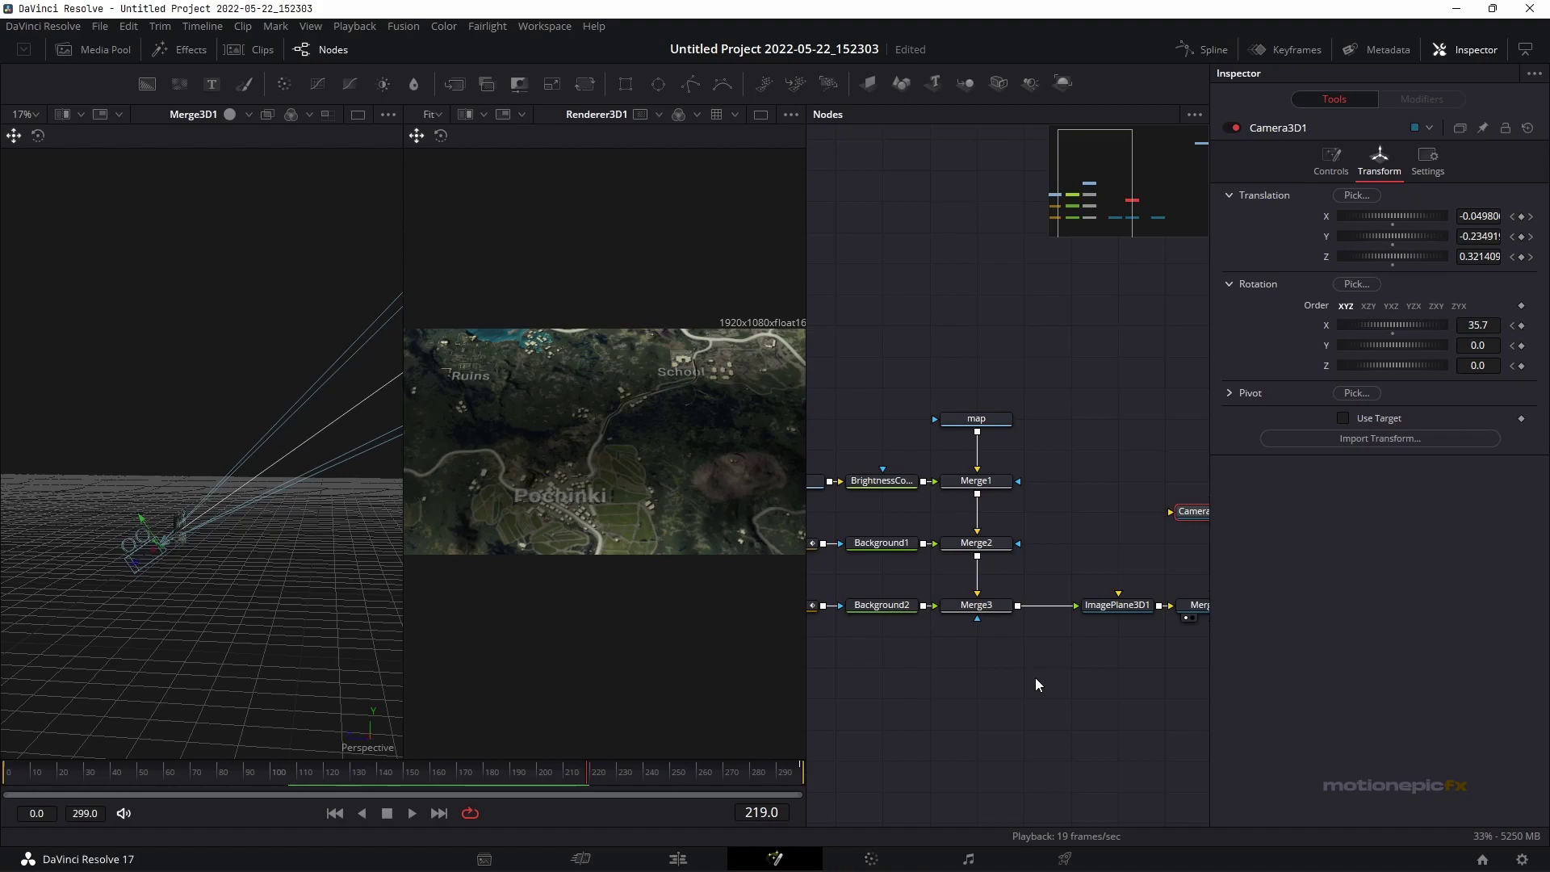
Return to a single viewer and add an sStar node, placing it below Background2 in the node graph
left_click(761, 115)
left_click(971, 713)
key("shift+space")
type("ren")
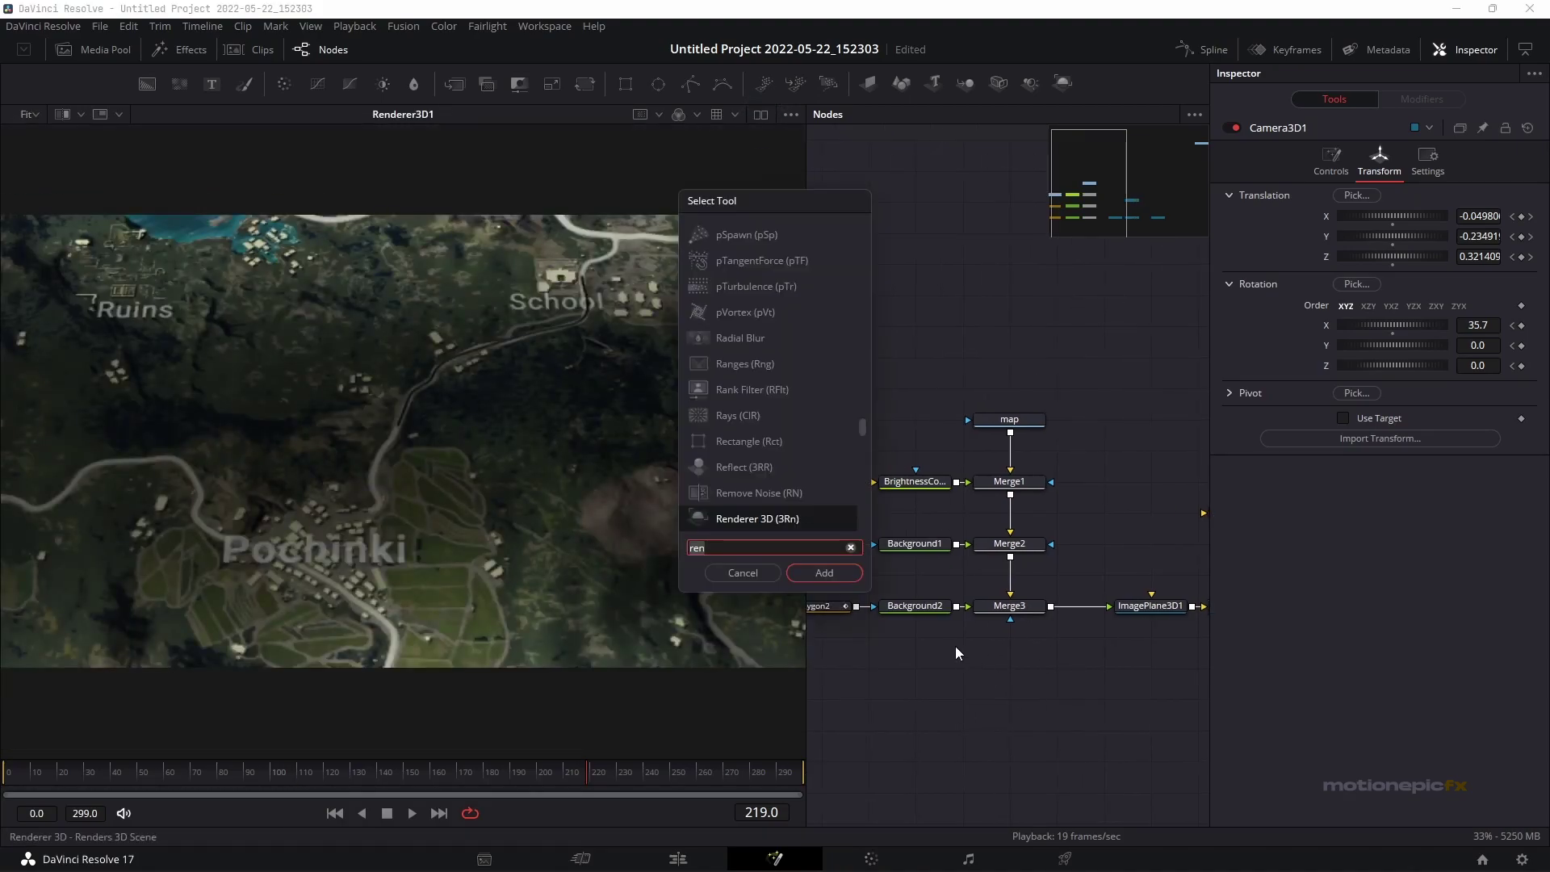
key("BackSpace")
key("BackSpace")
key("BackSpace")
type("ss")
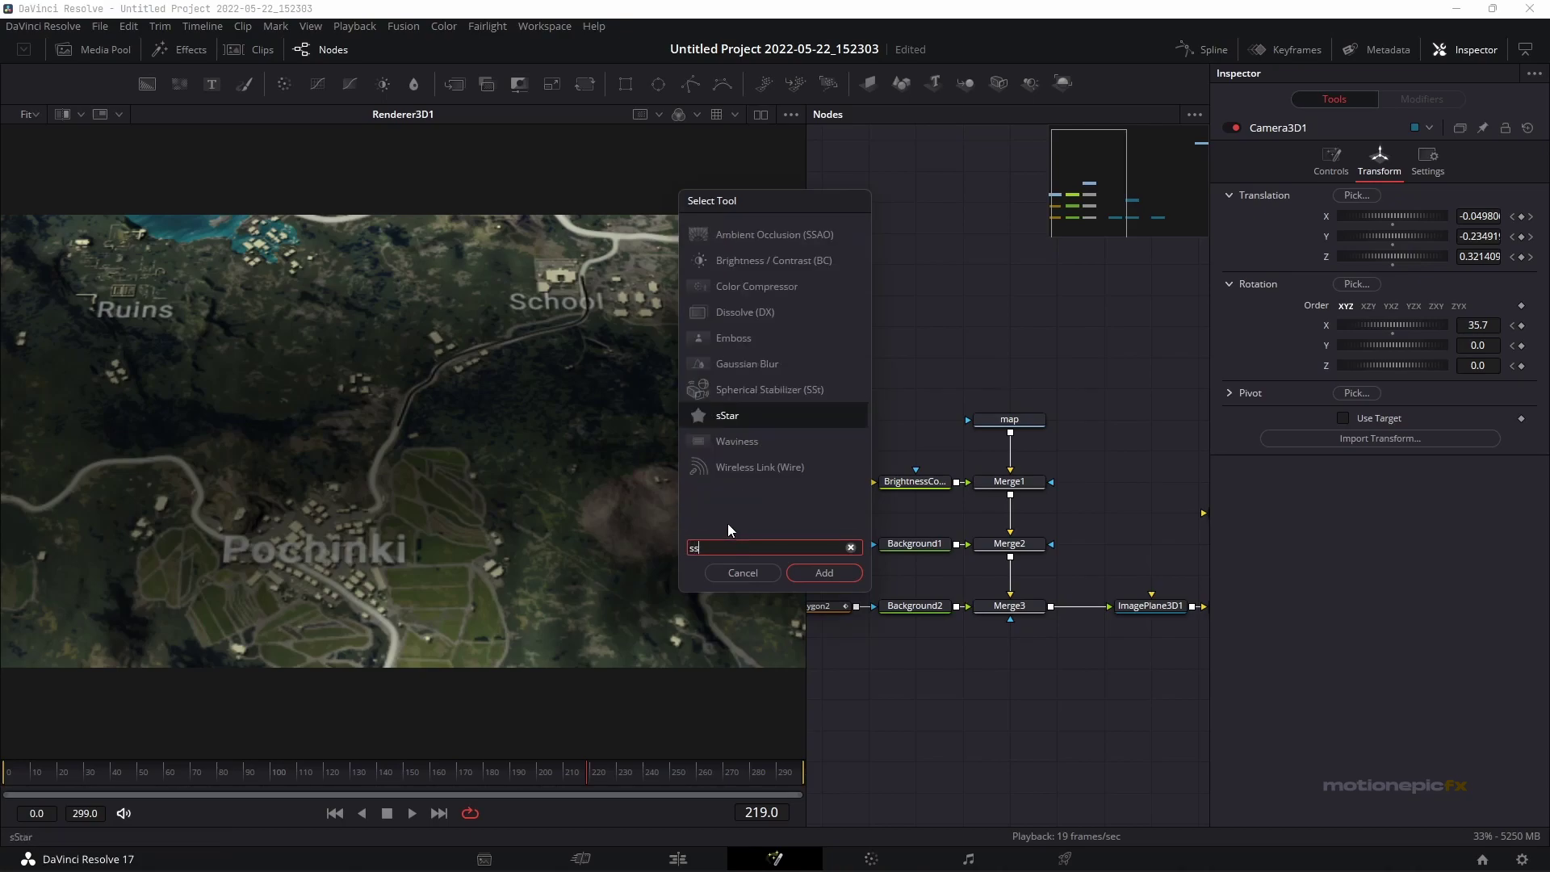
left_click(829, 576)
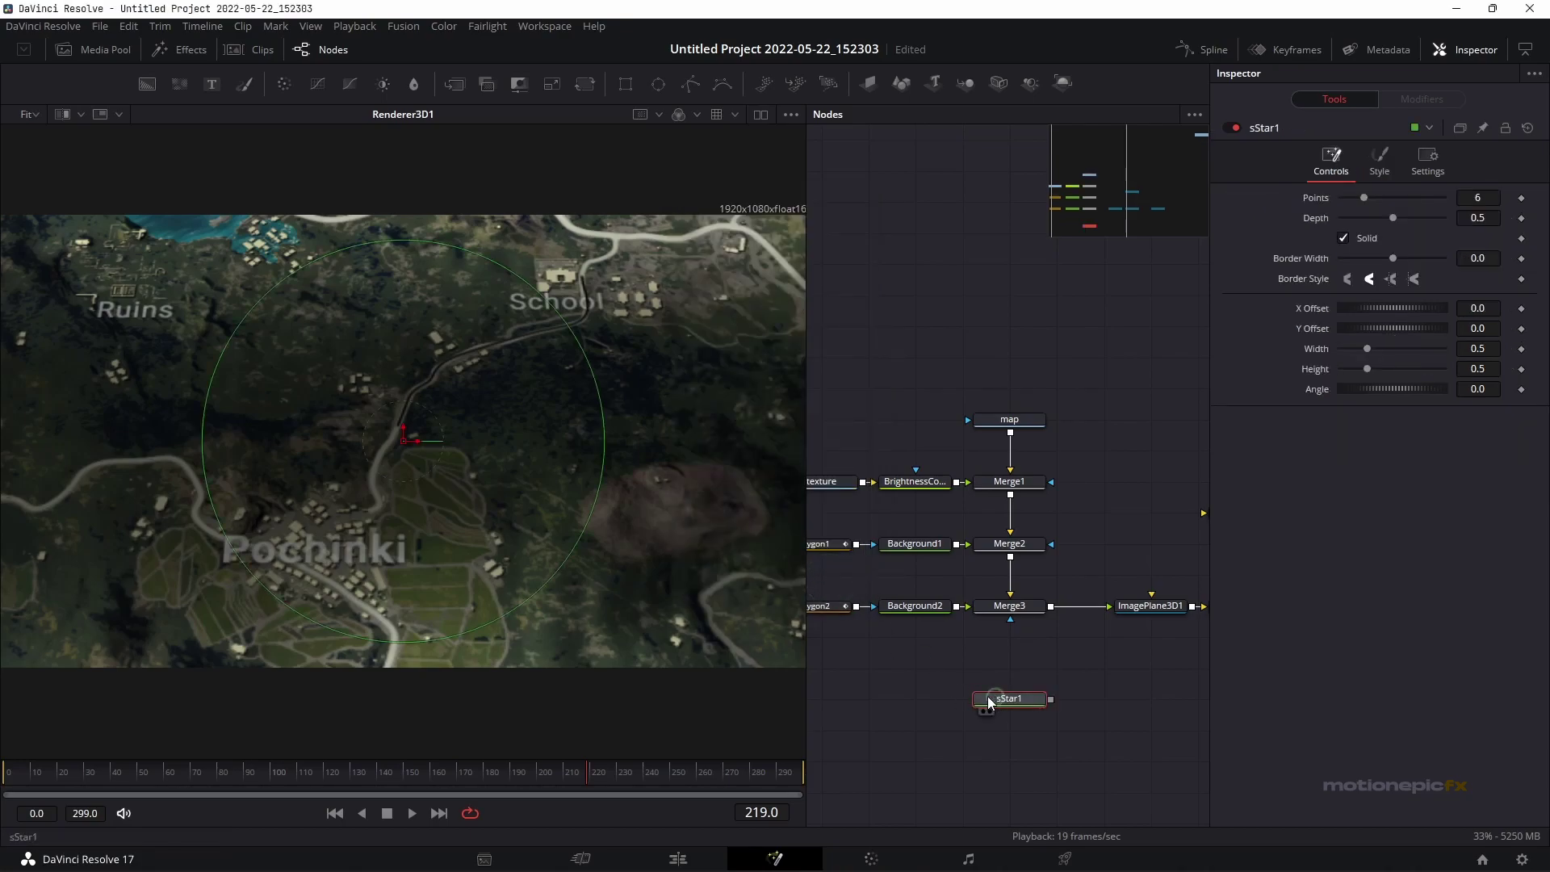
left_click_drag(990, 703, 907, 674)
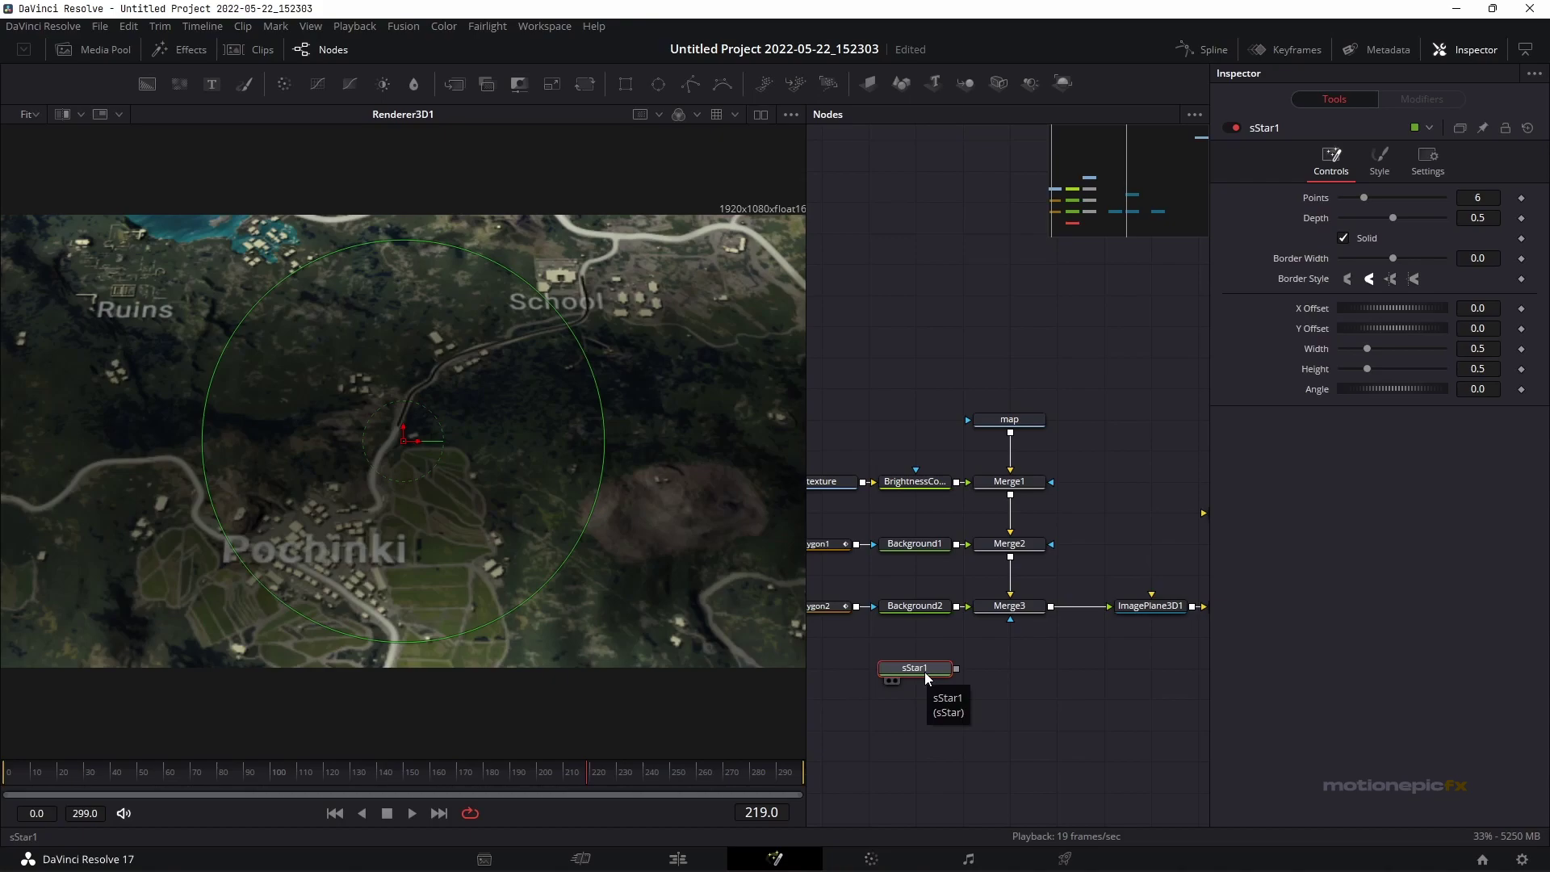
Add an sRender node after sStar1 and display its output in the viewer
left_click_drag(924, 672, 392, 476)
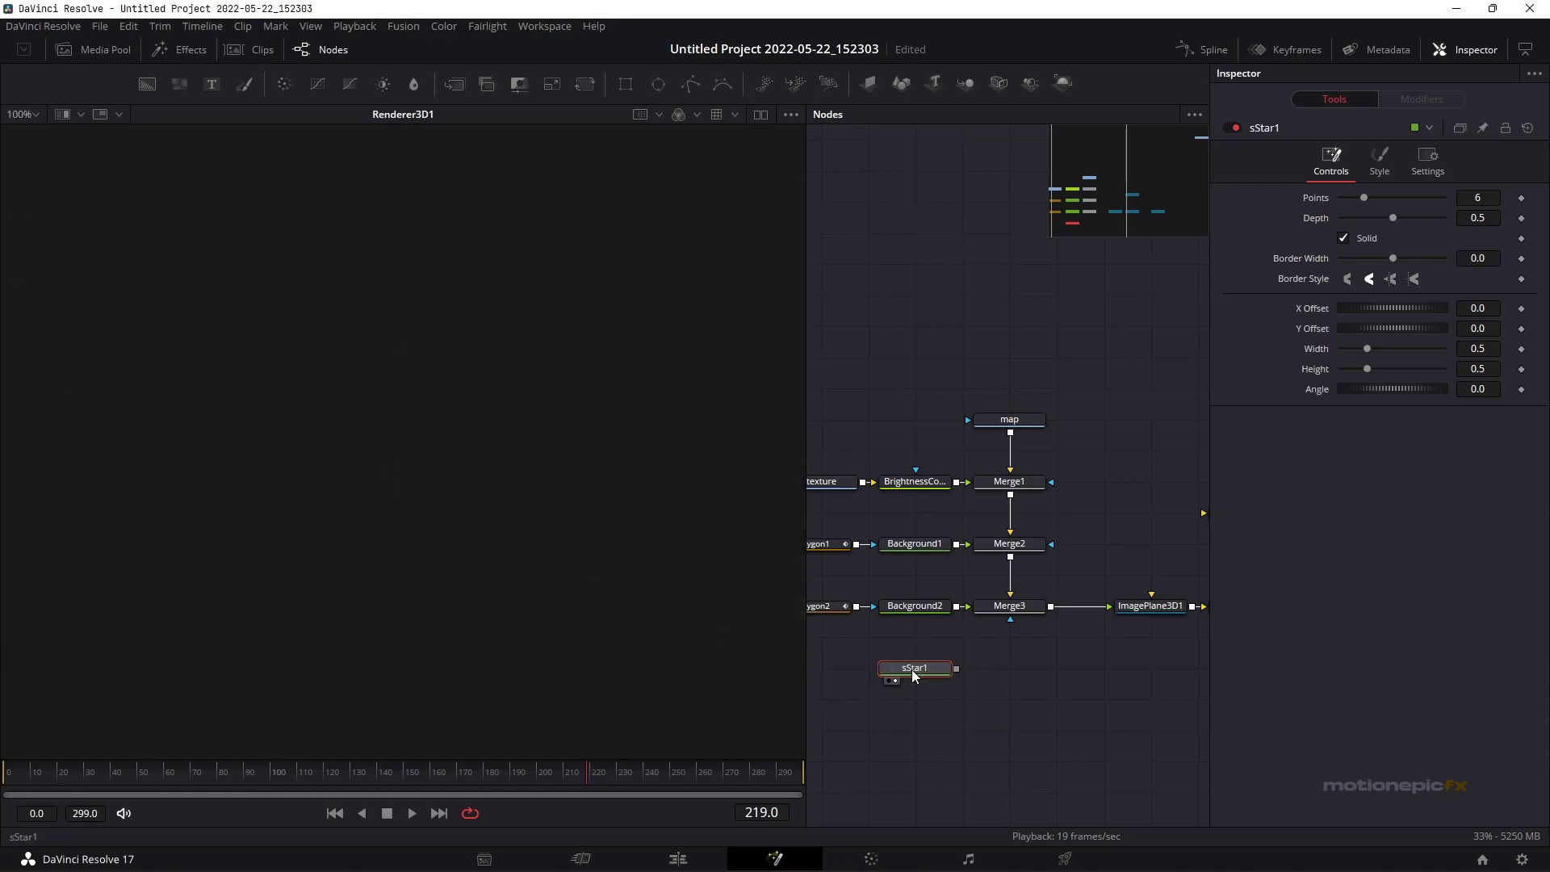
key("shift+space")
type("sre")
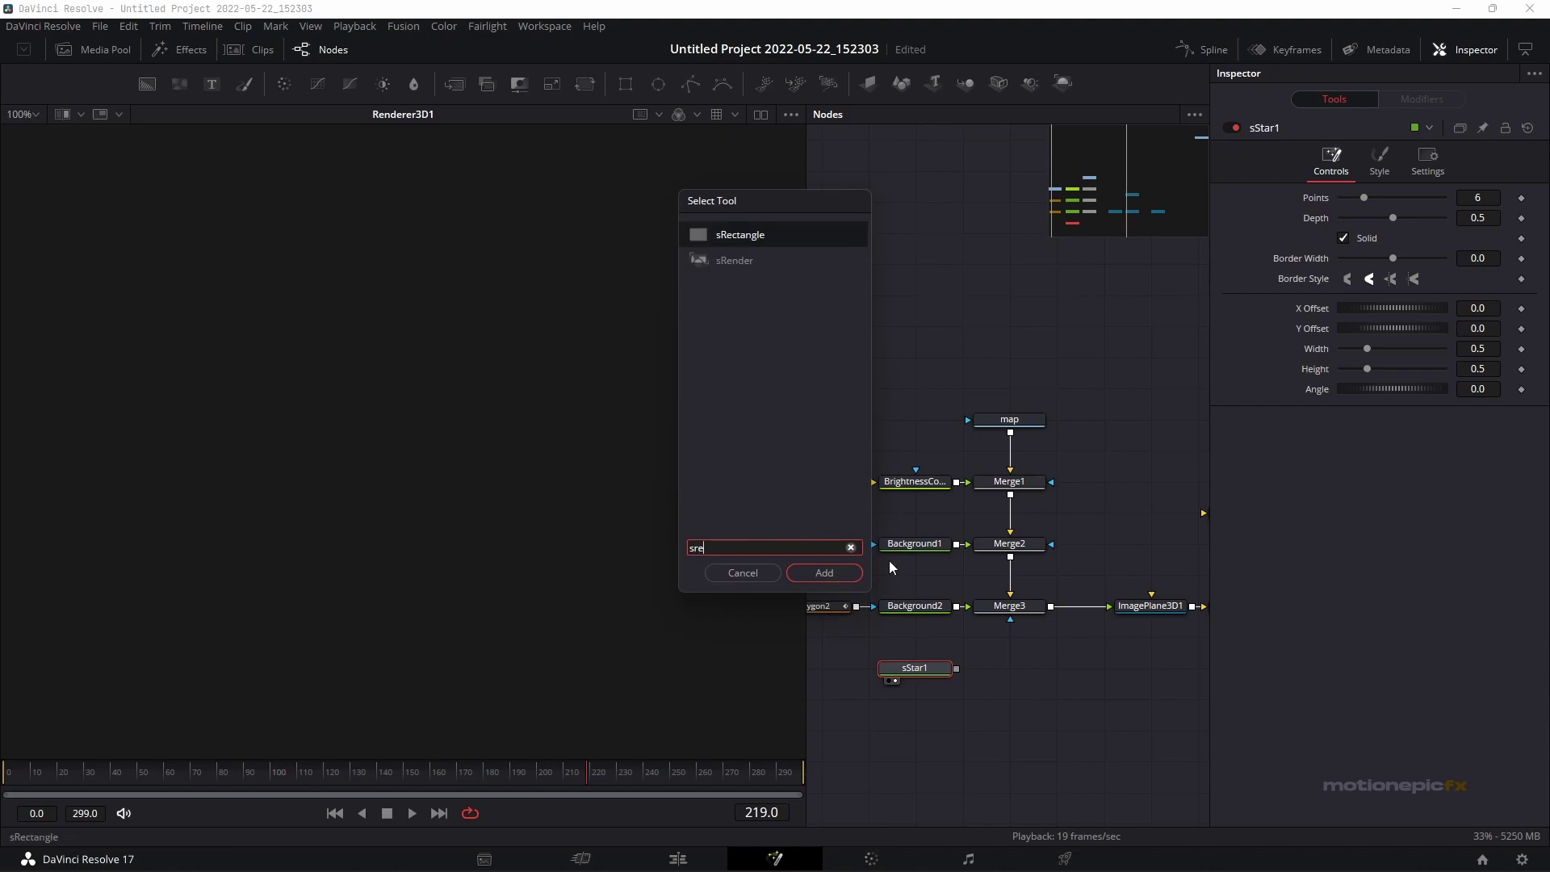
type("nder")
key("Return")
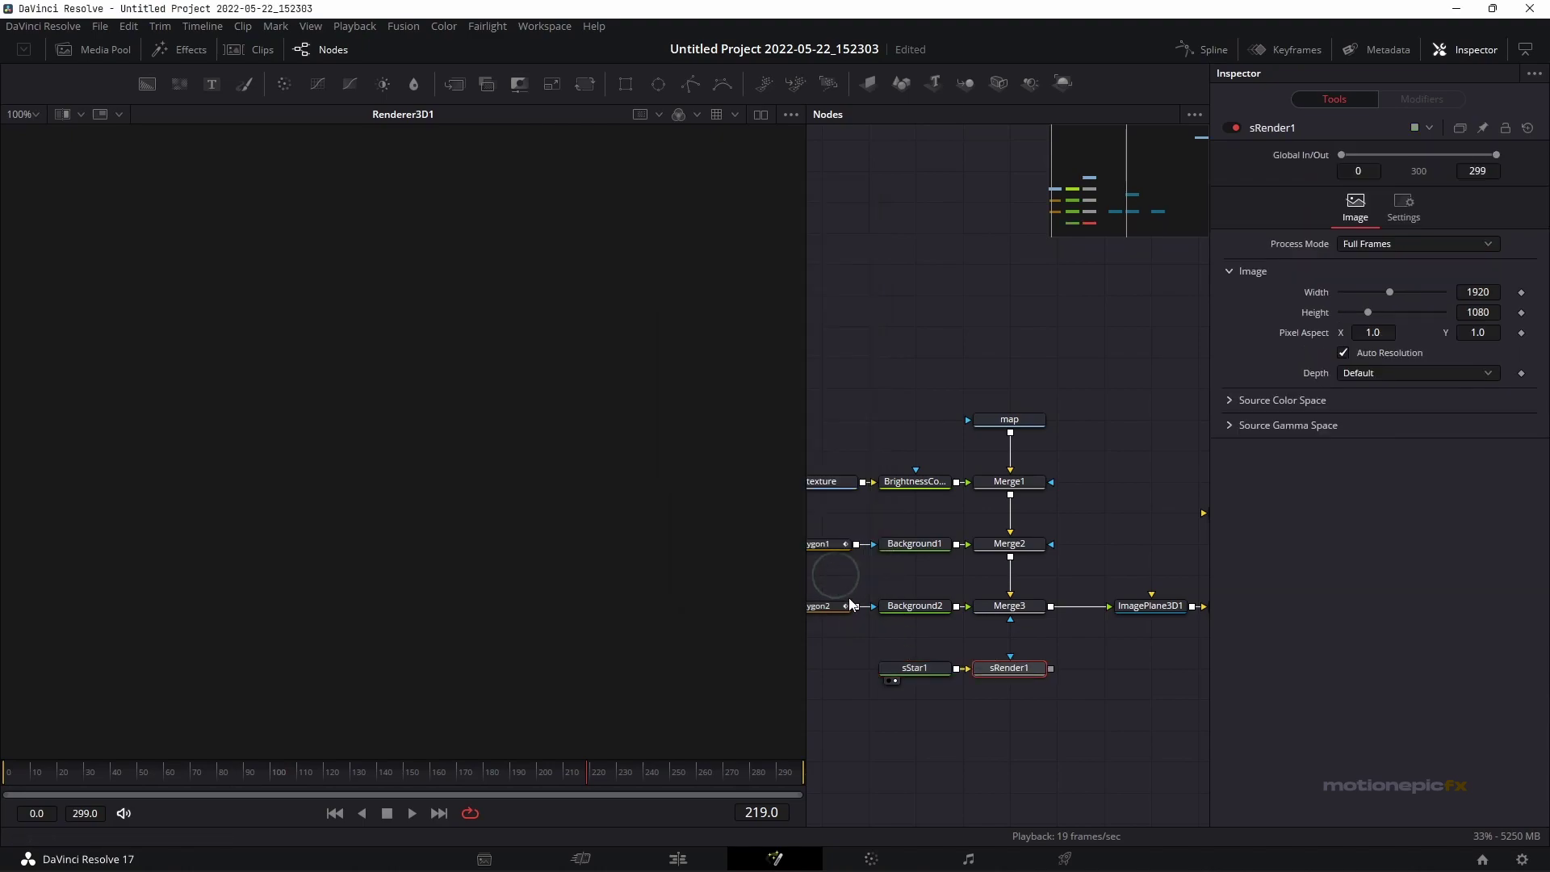
key("1")
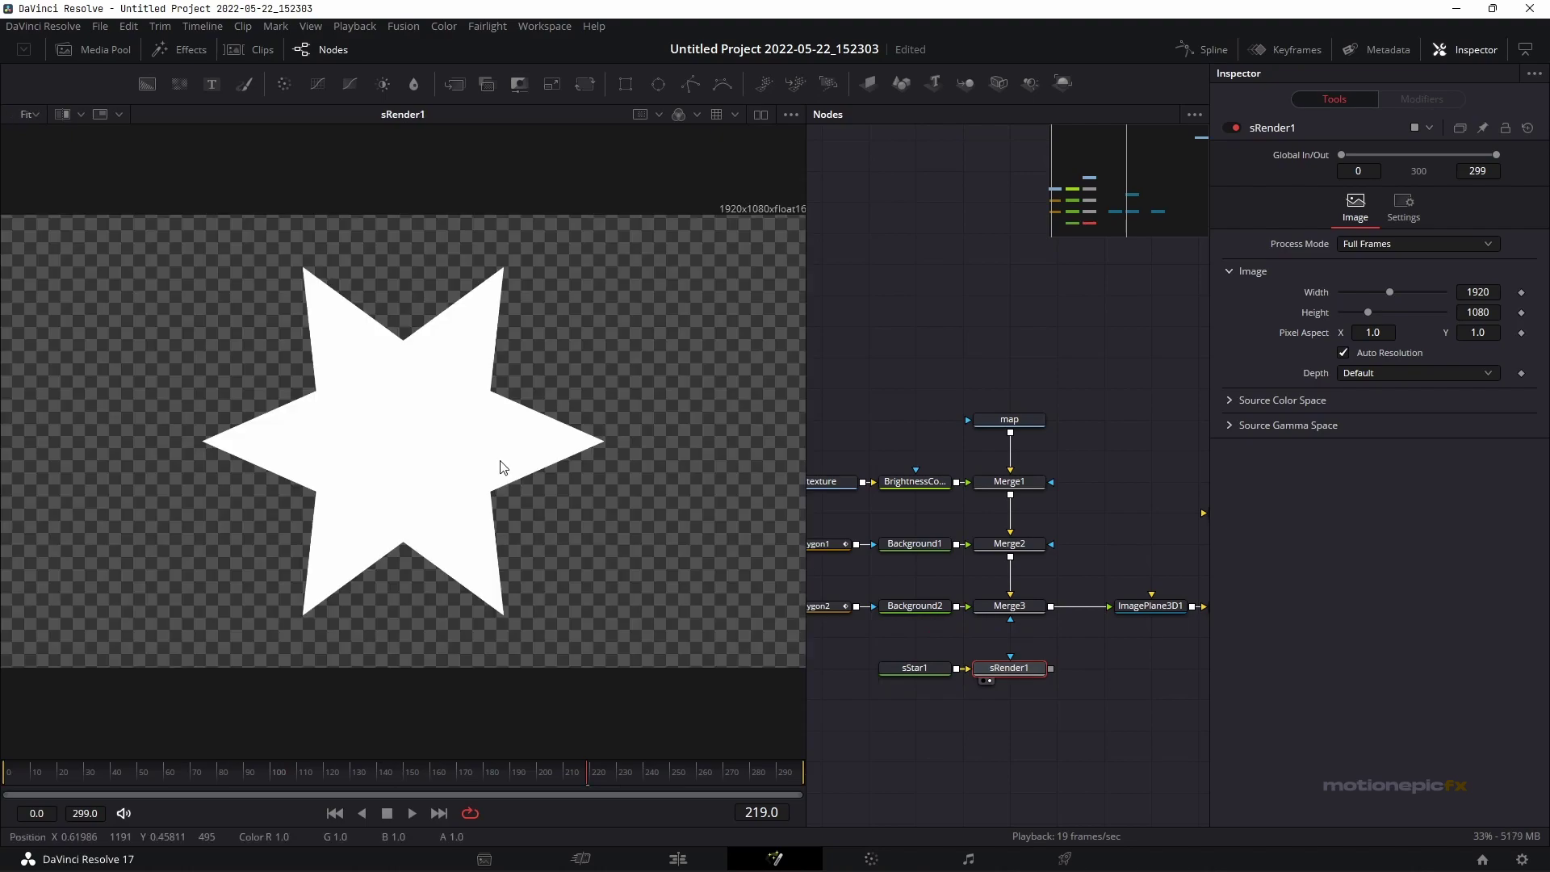
Give sStar1 5 points, an angle of 18 and a depth of 0.26
left_click(909, 675)
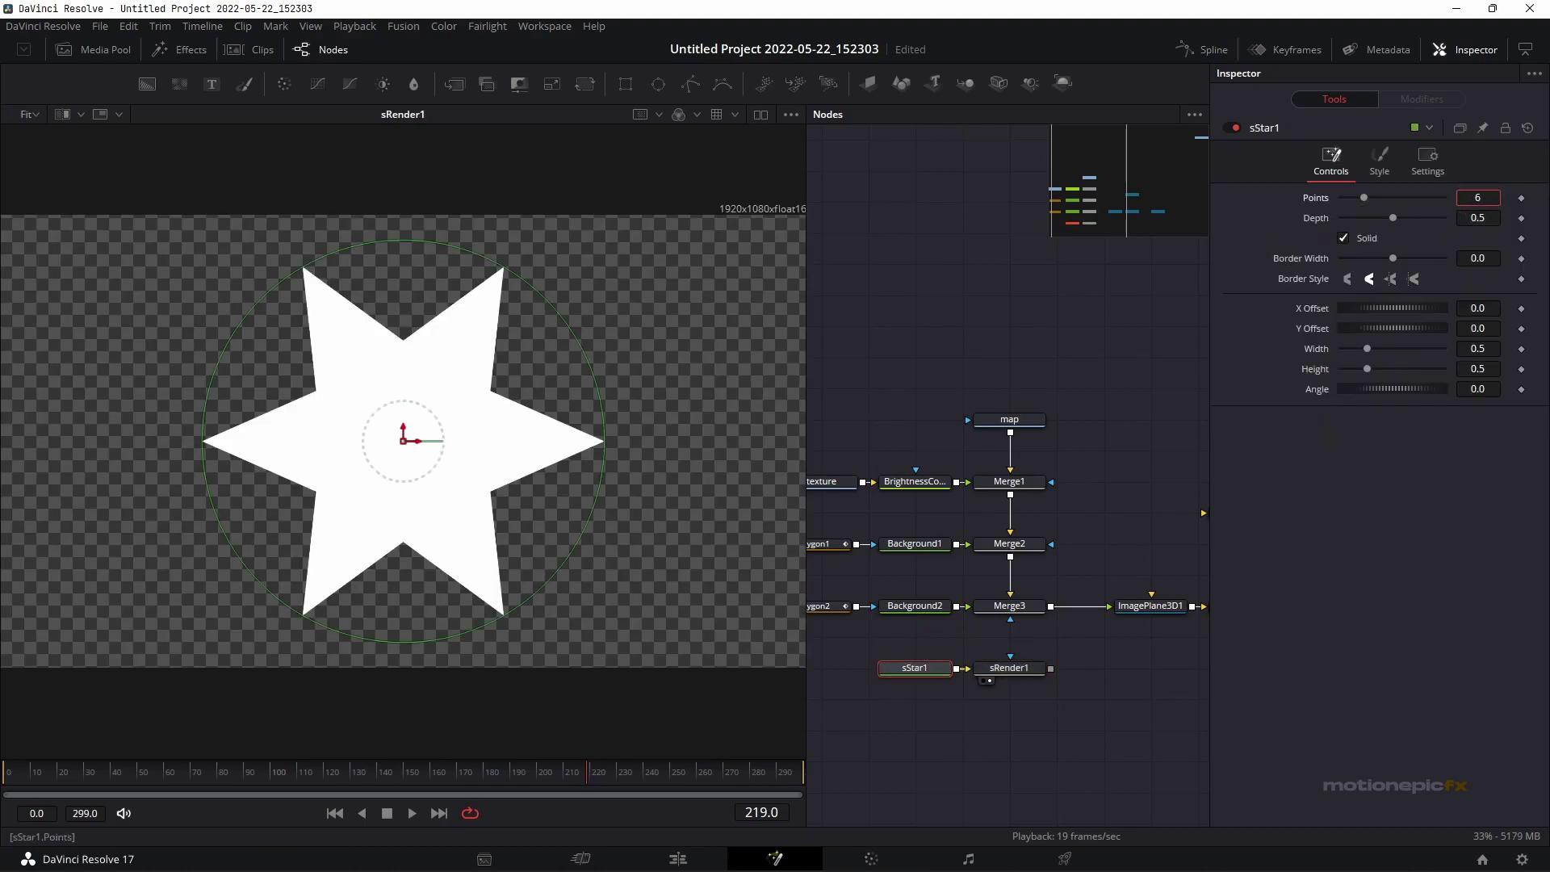
type("5")
key("Tab")
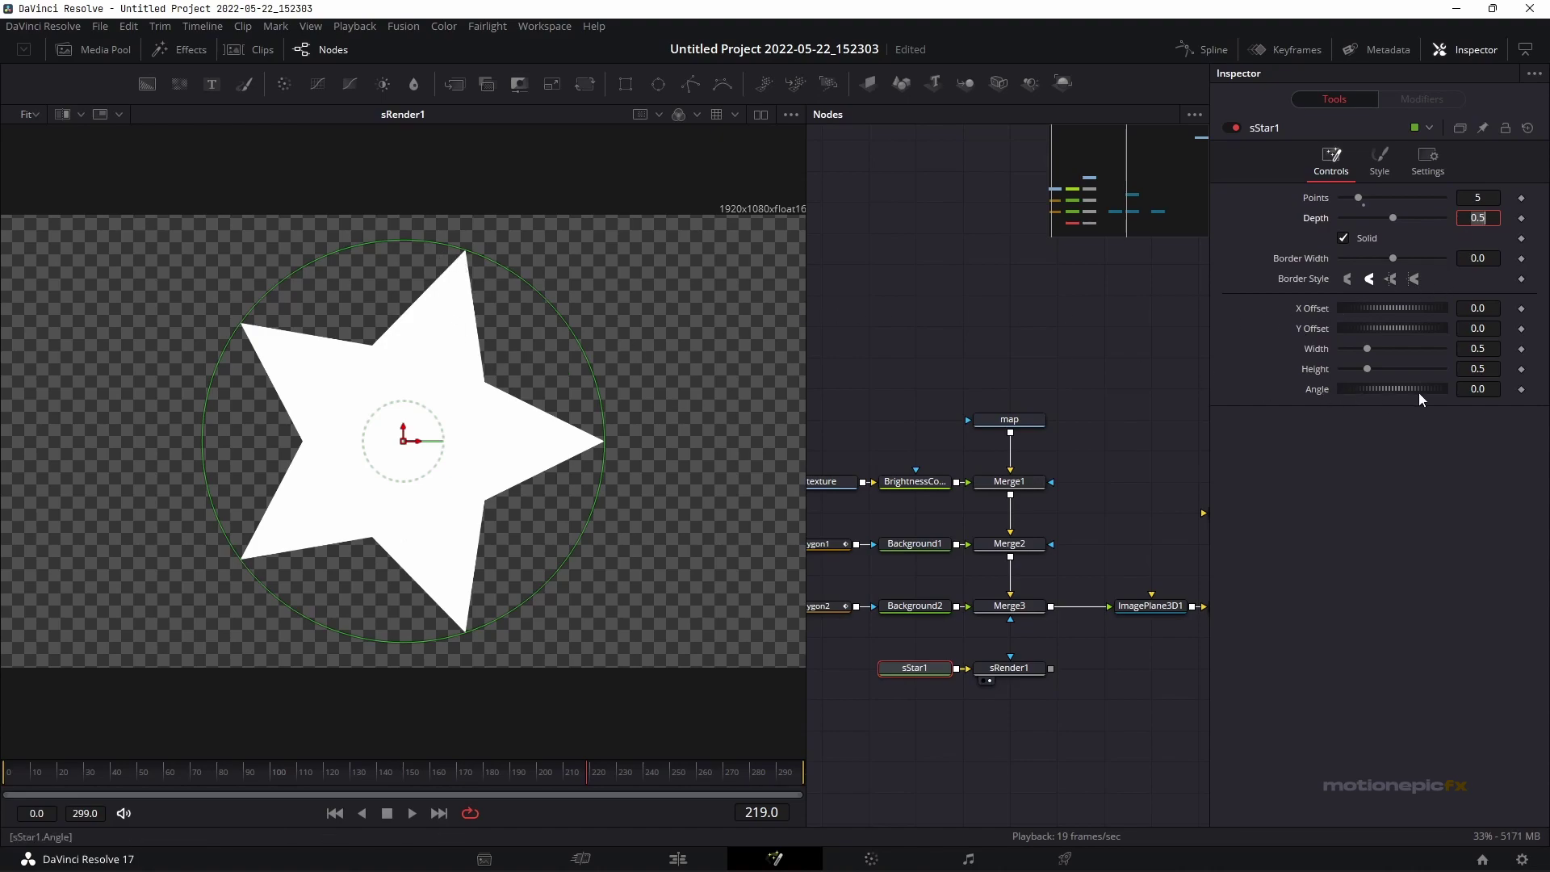
left_click(1479, 390)
type("18")
key("Tab")
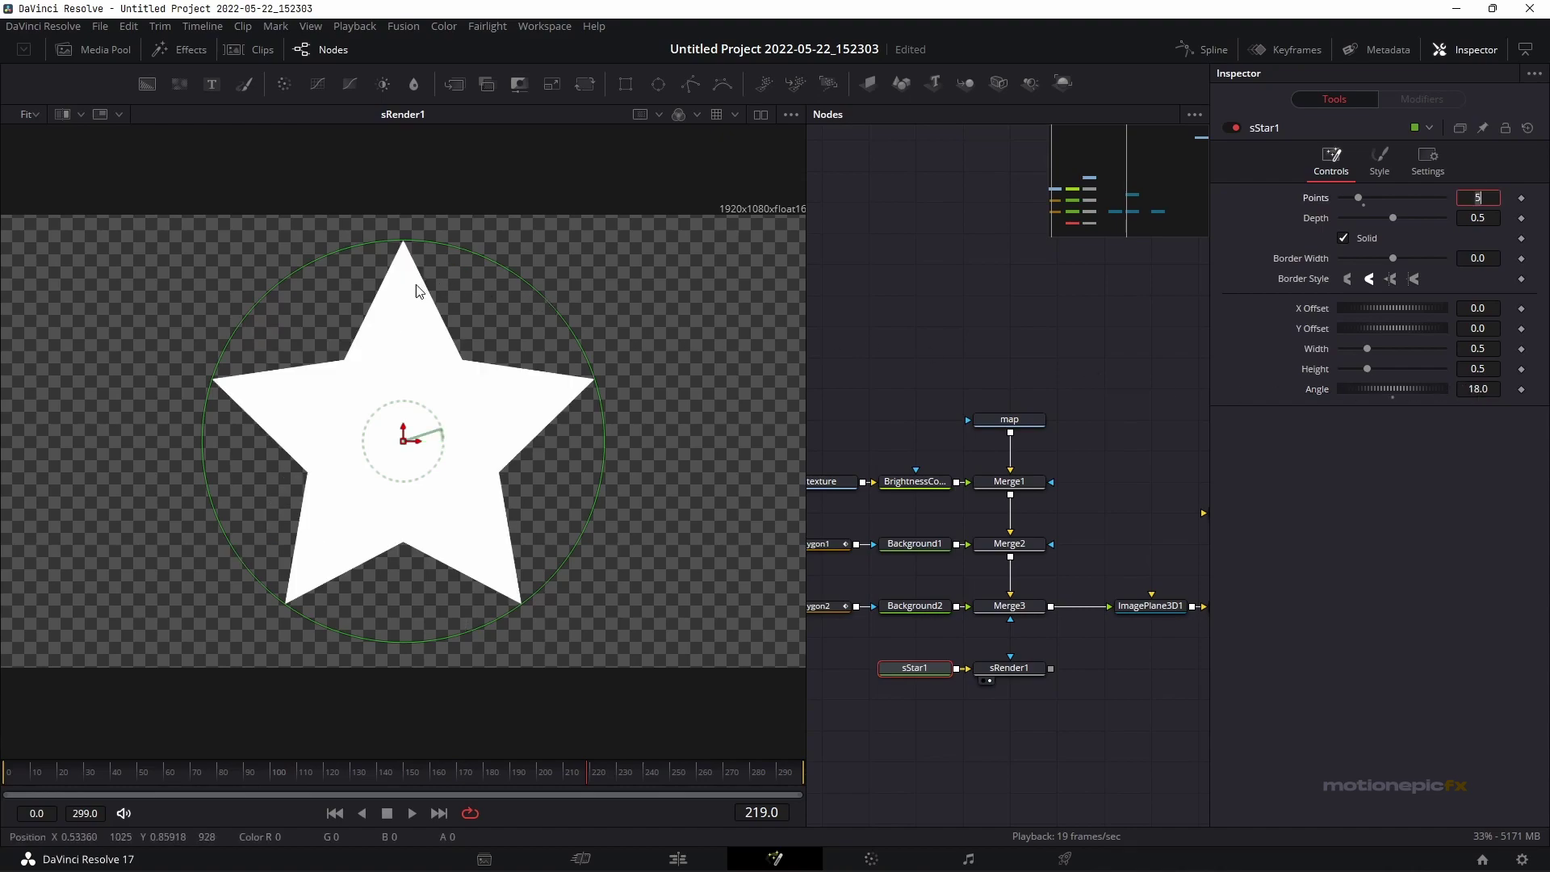
left_click_drag(1393, 218, 1364, 211)
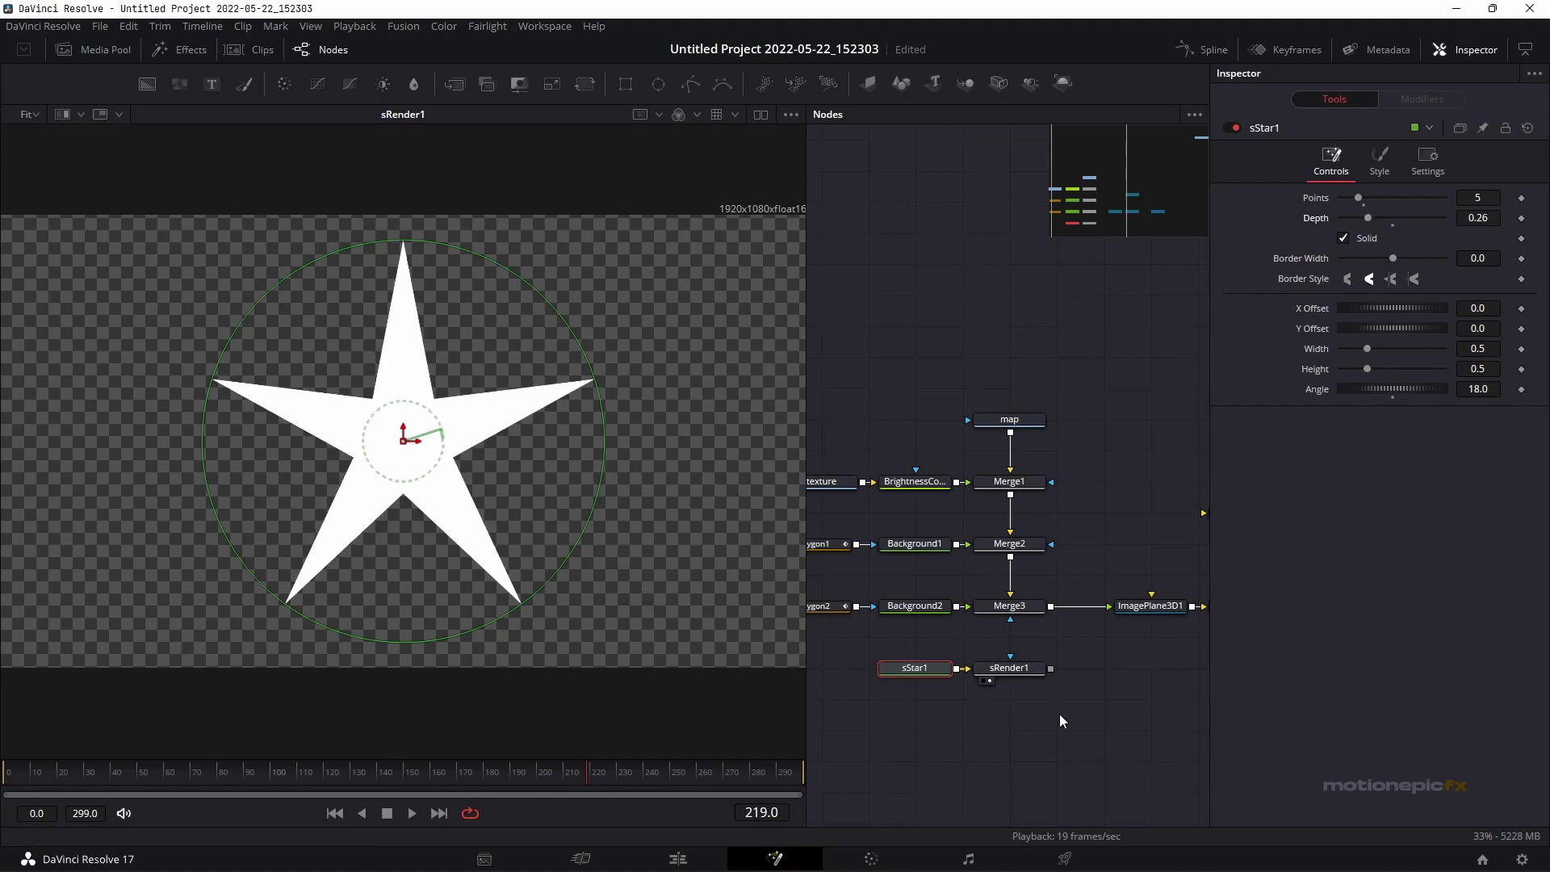
Add an Image Plane 3D after sRender1 and connect its output to Merge3D1
left_click_drag(1059, 713, 932, 727)
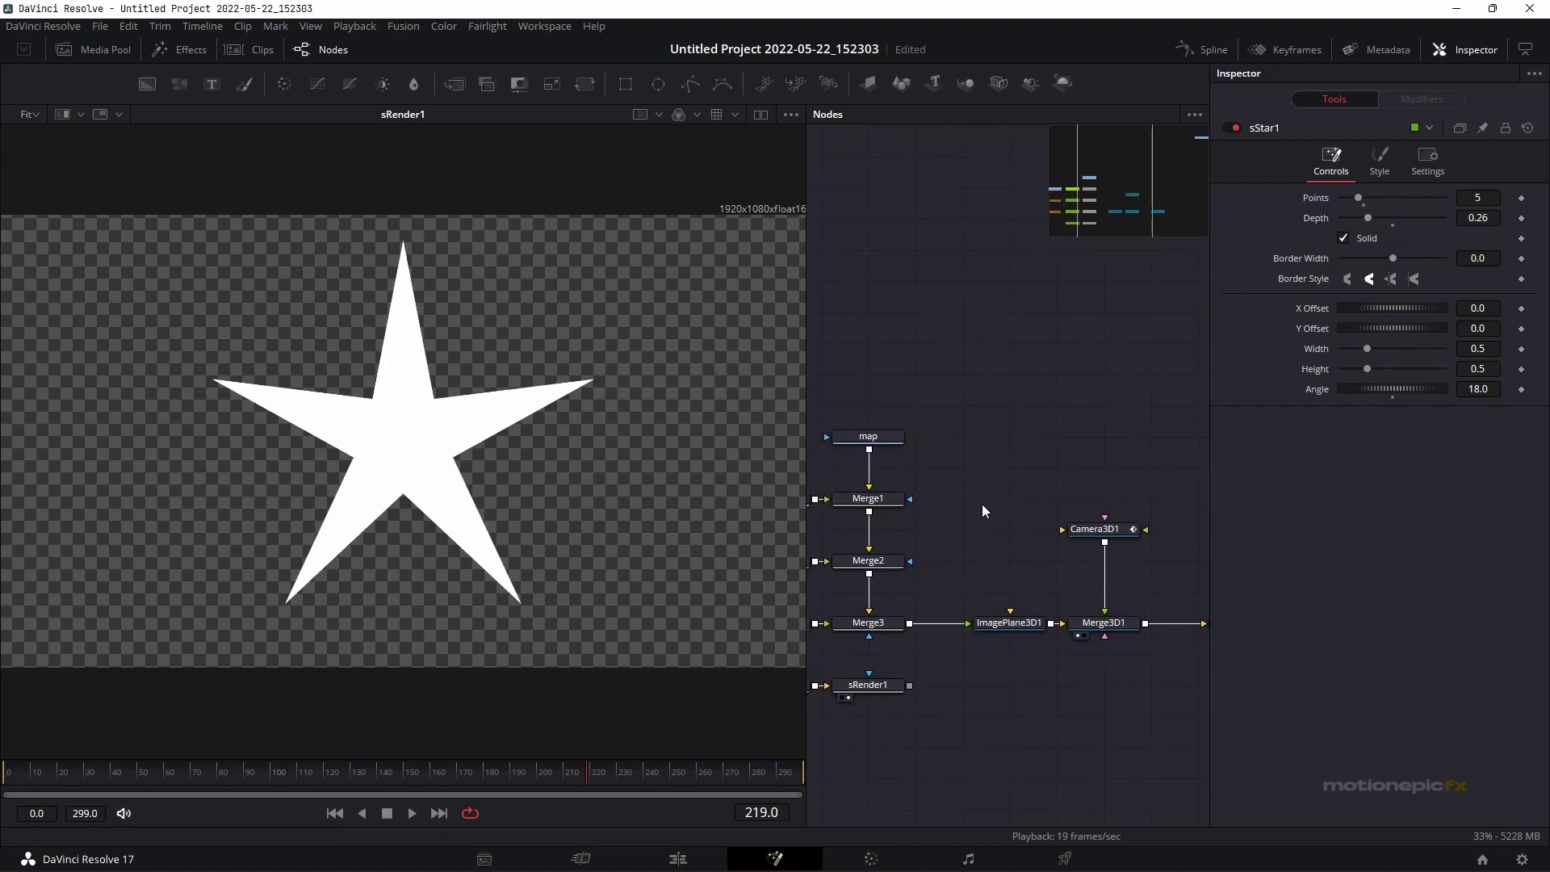
left_click(876, 691)
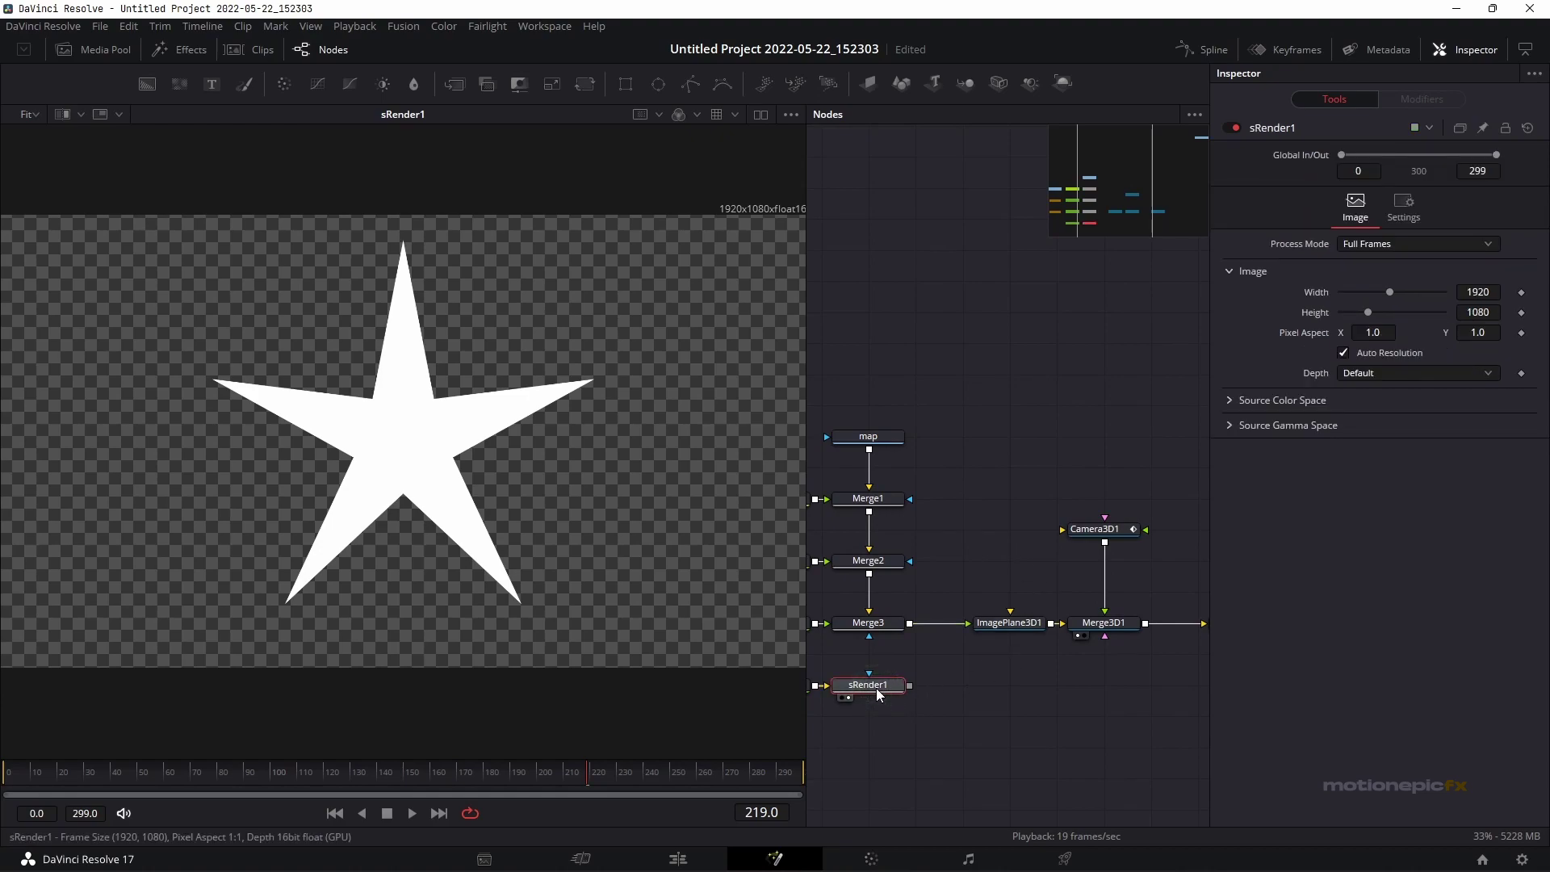
key("shift+space")
type("sRenderimag")
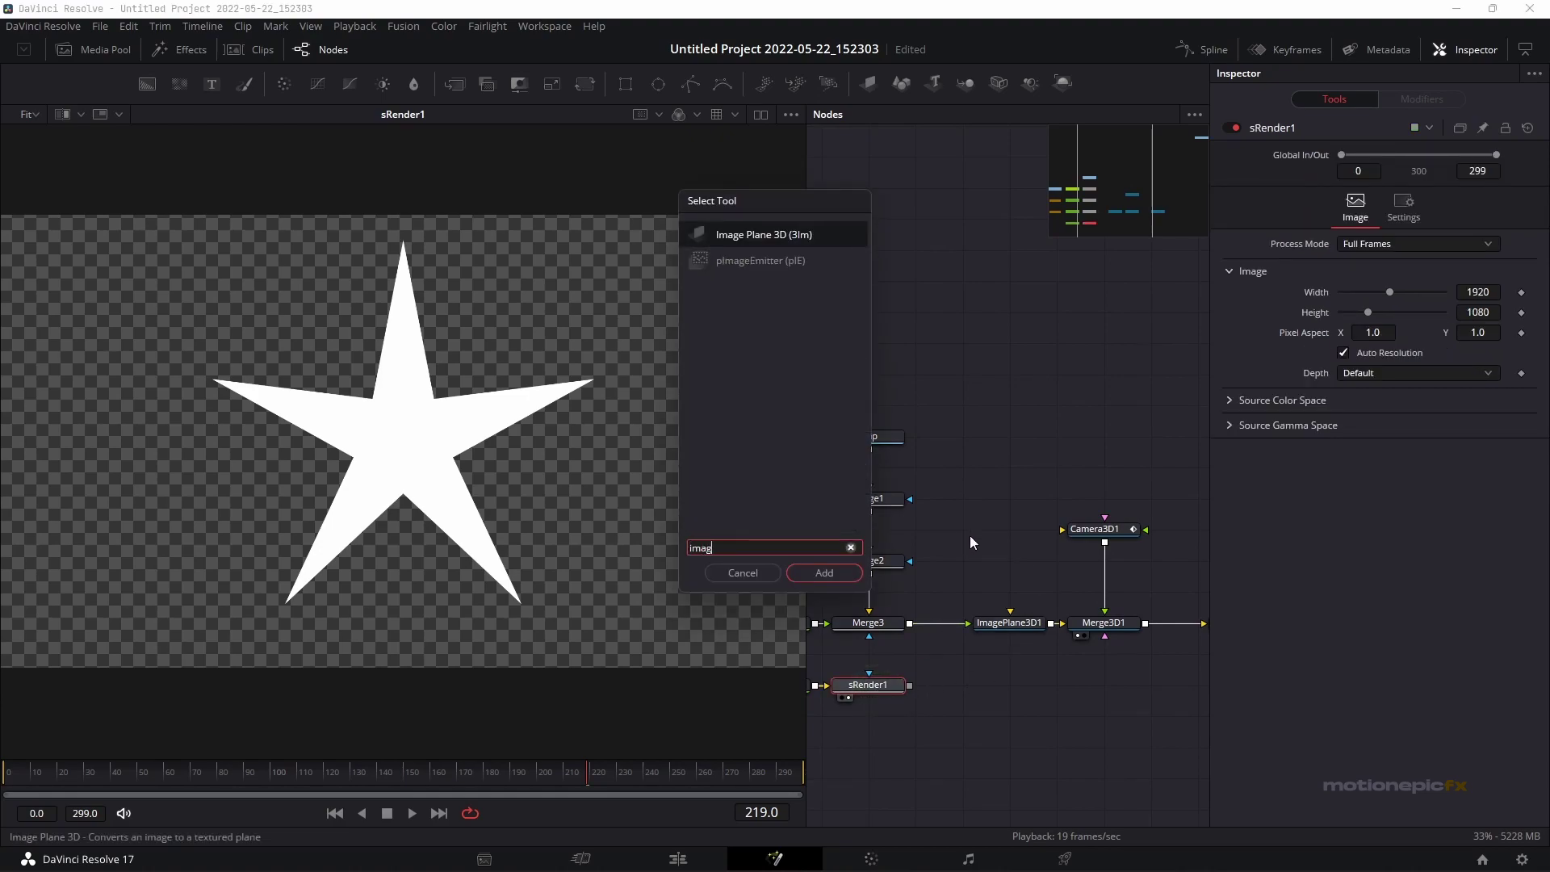
left_click(824, 572)
left_click_drag(940, 696, 1103, 633)
left_click(1040, 702)
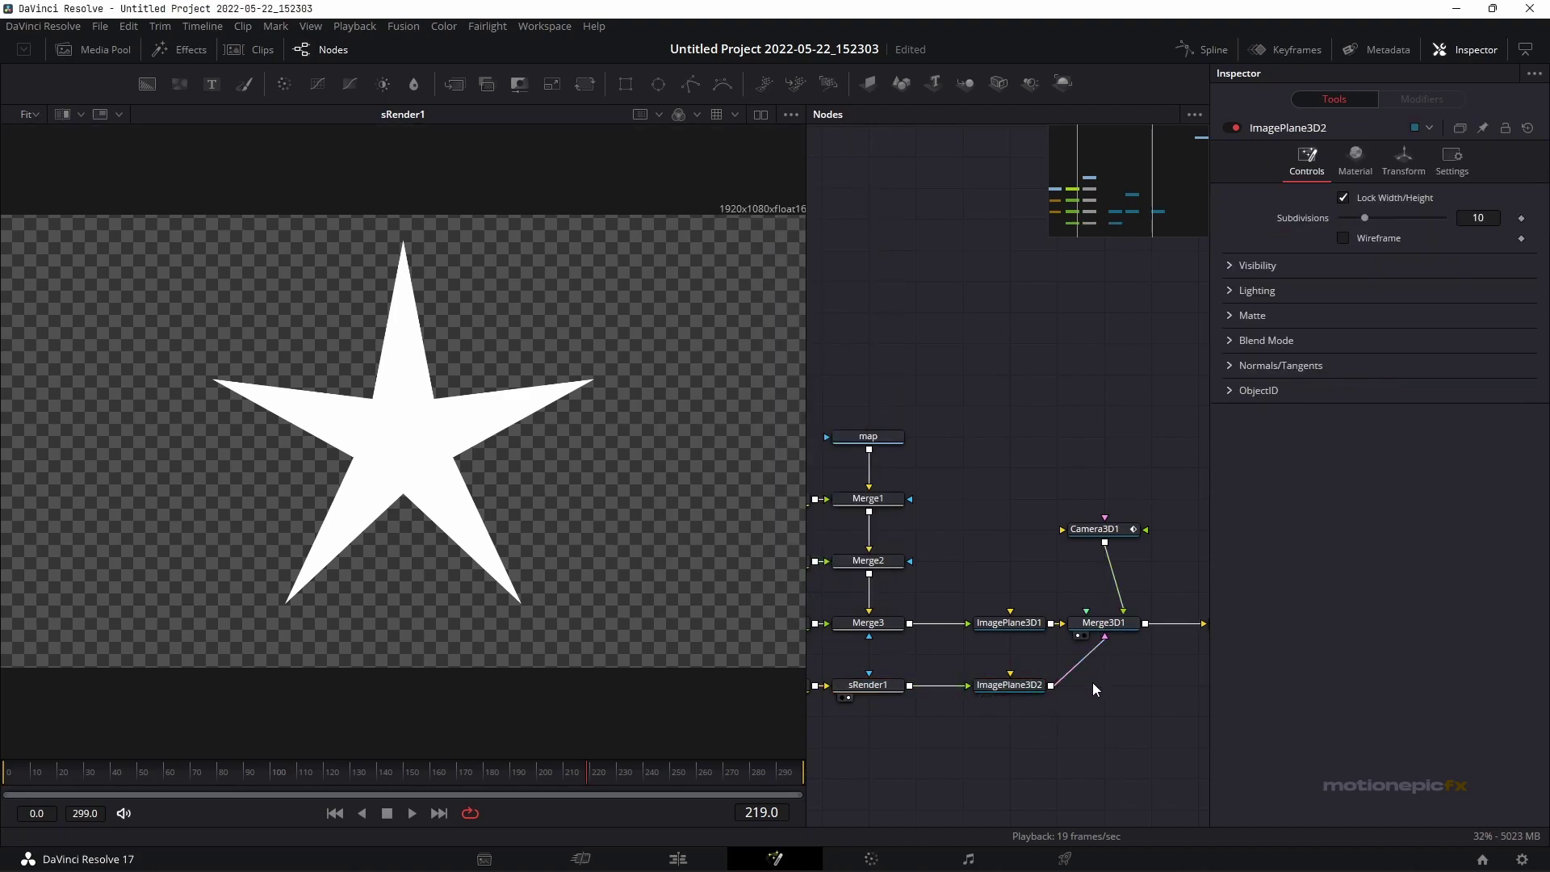
Display the Merge3D1 scene in the viewer and zoom in on the map and star planes
left_click_drag(1093, 688, 978, 712)
left_click_drag(988, 645, 568, 442)
scroll(364, 561, "up", 3)
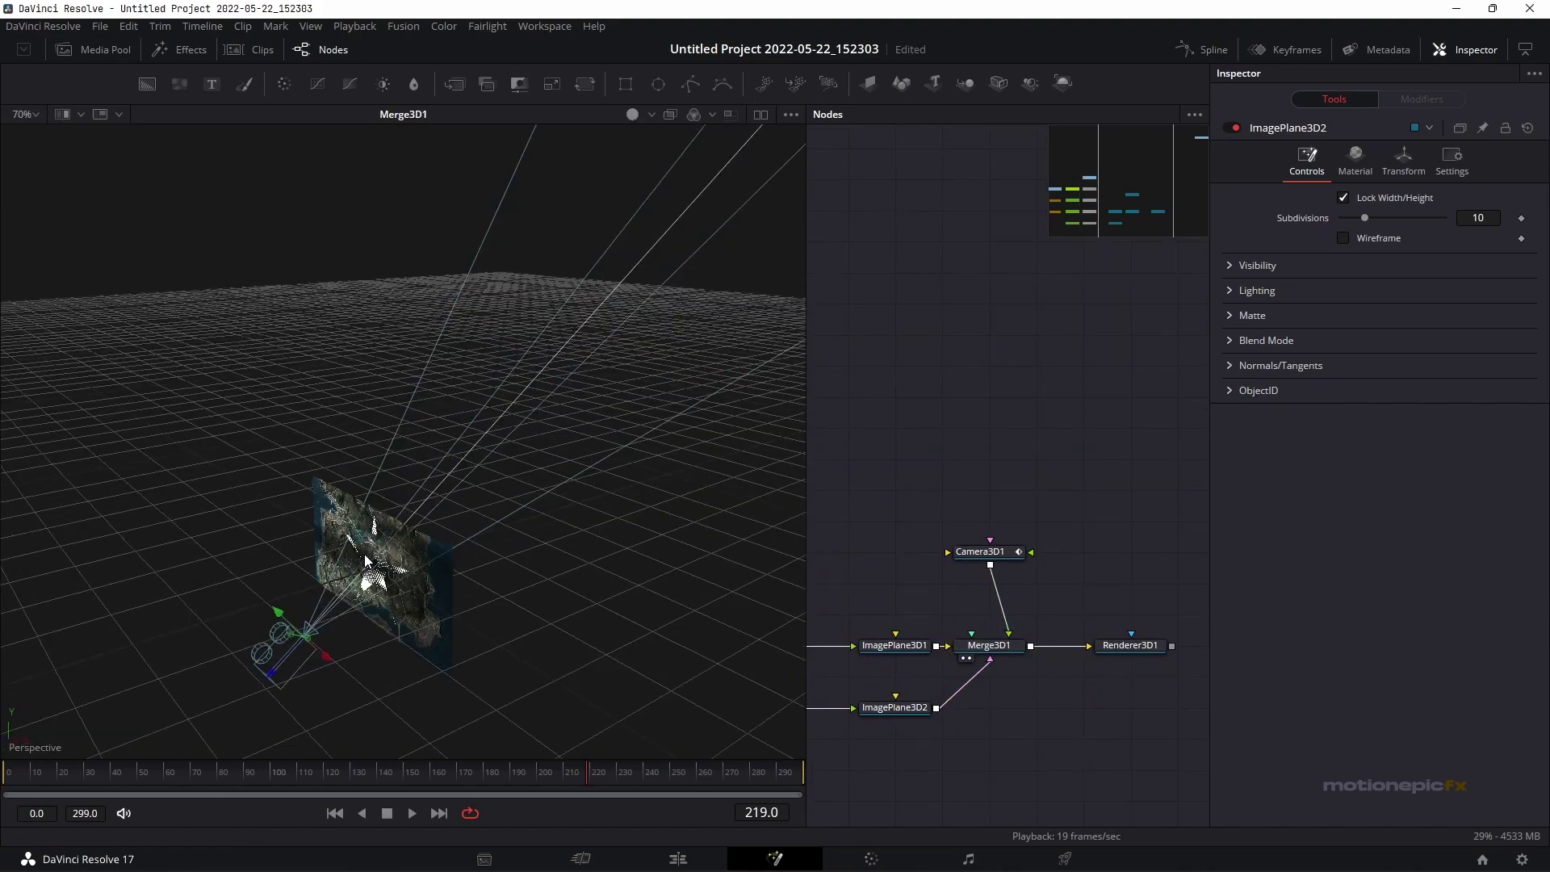
scroll(348, 647, "down", 3)
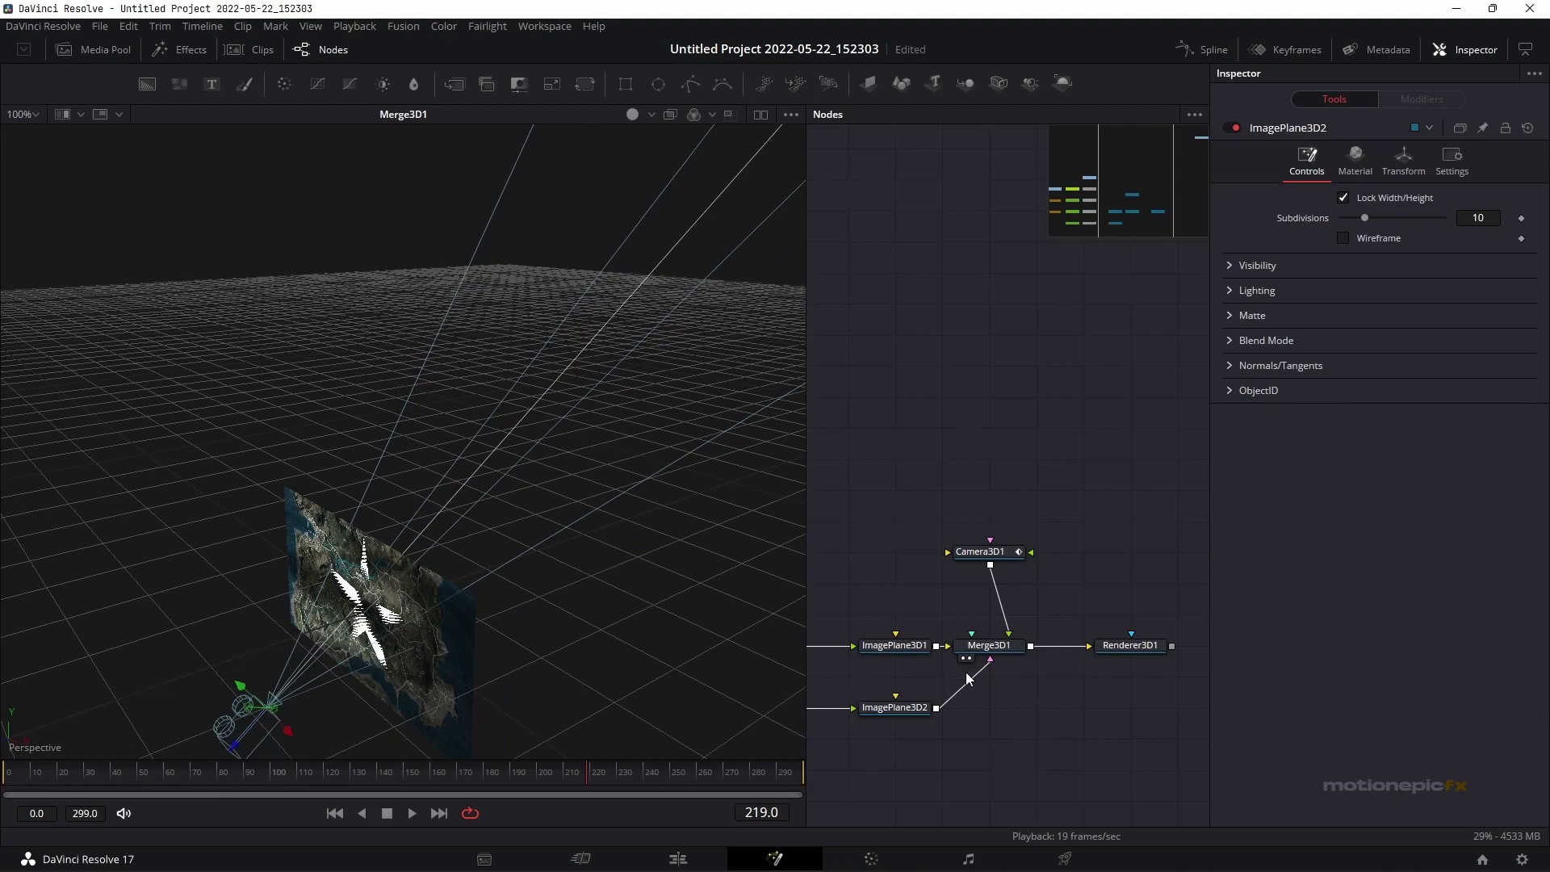
Scale ImagePlane3D2 to 0.158 and set its Z translation to 0.03, in front of the map
left_click(902, 712)
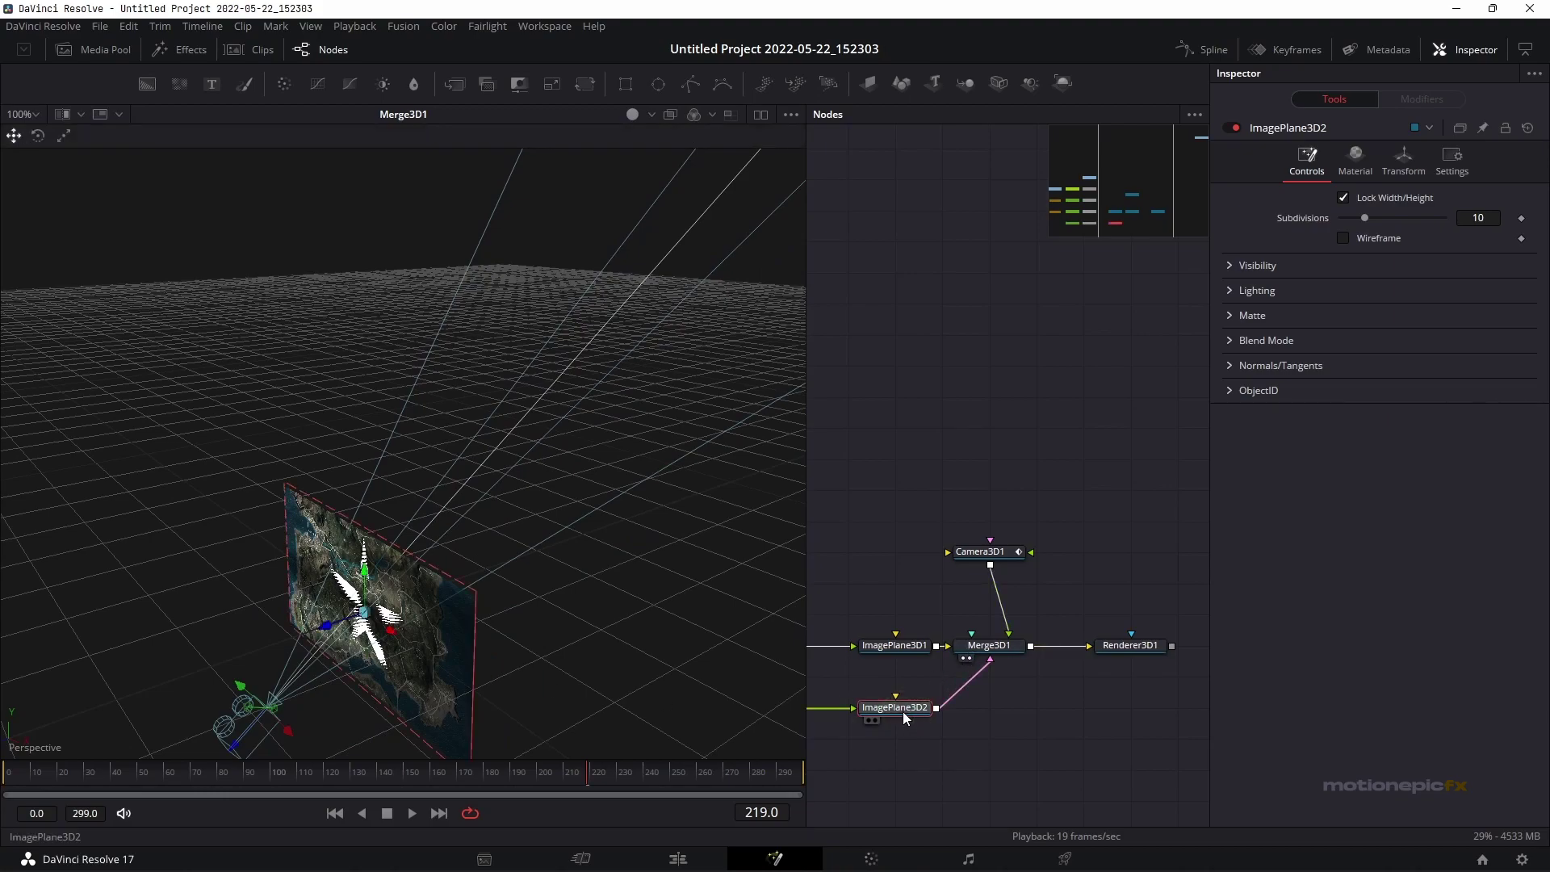
left_click_drag(904, 736, 973, 743)
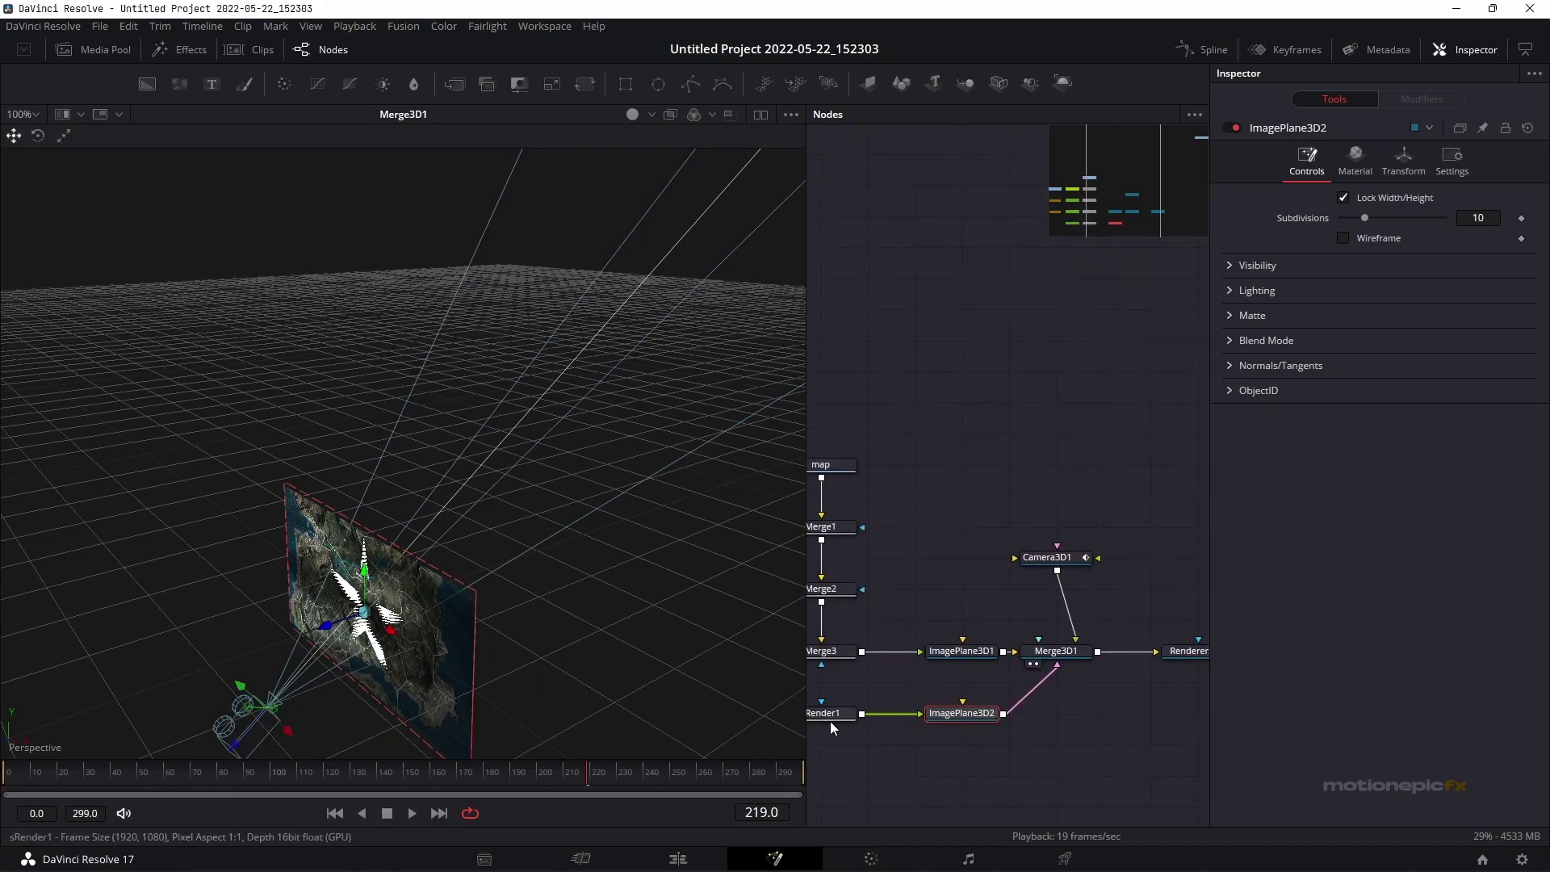
left_click_drag(849, 731, 911, 735)
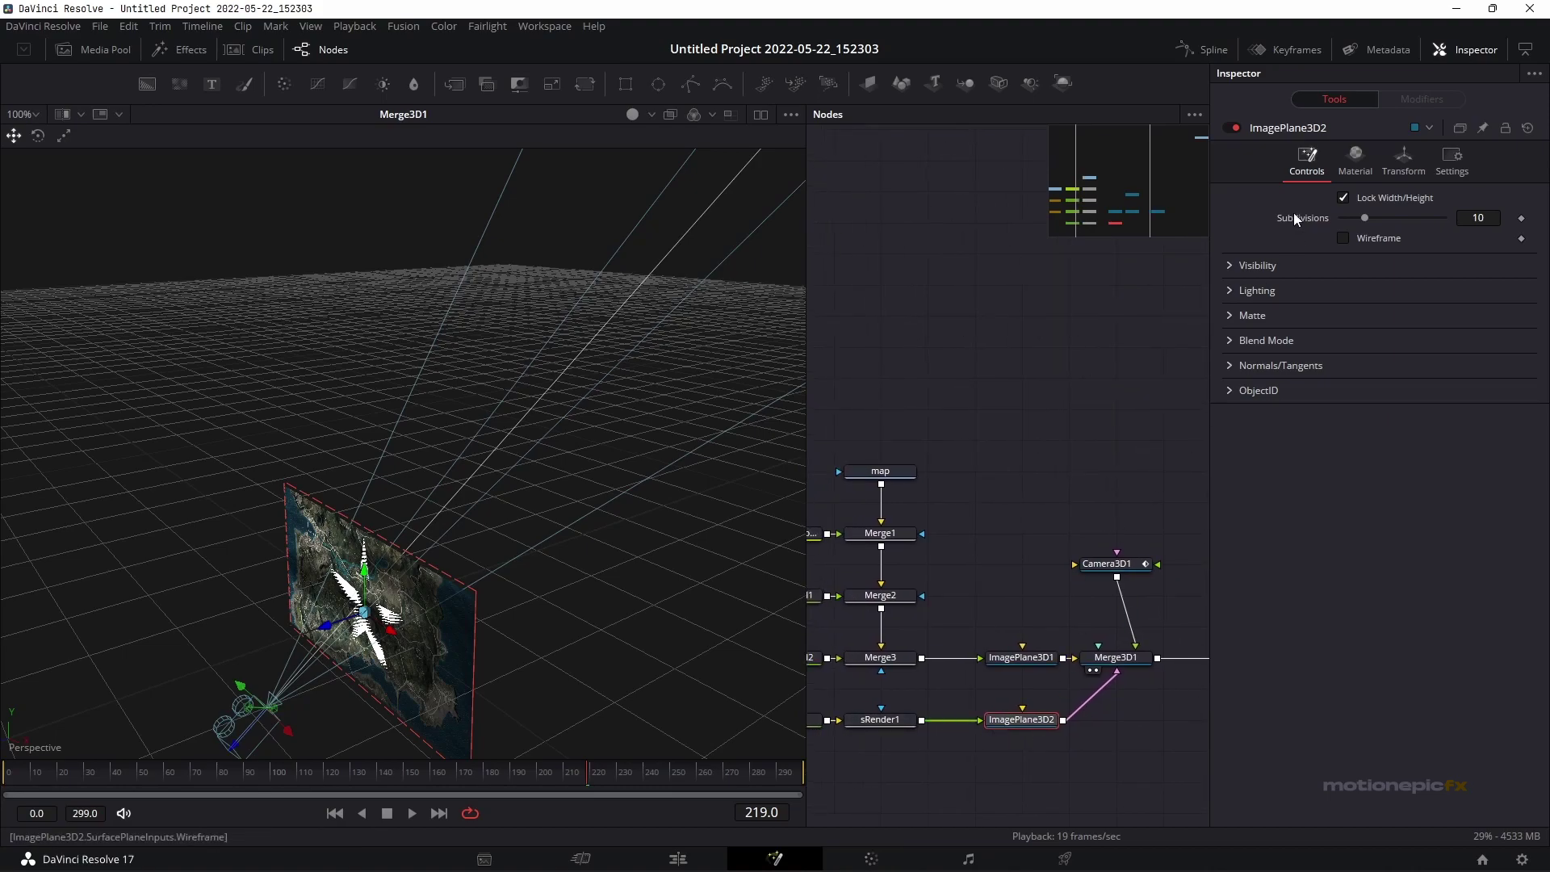
left_click(1388, 166)
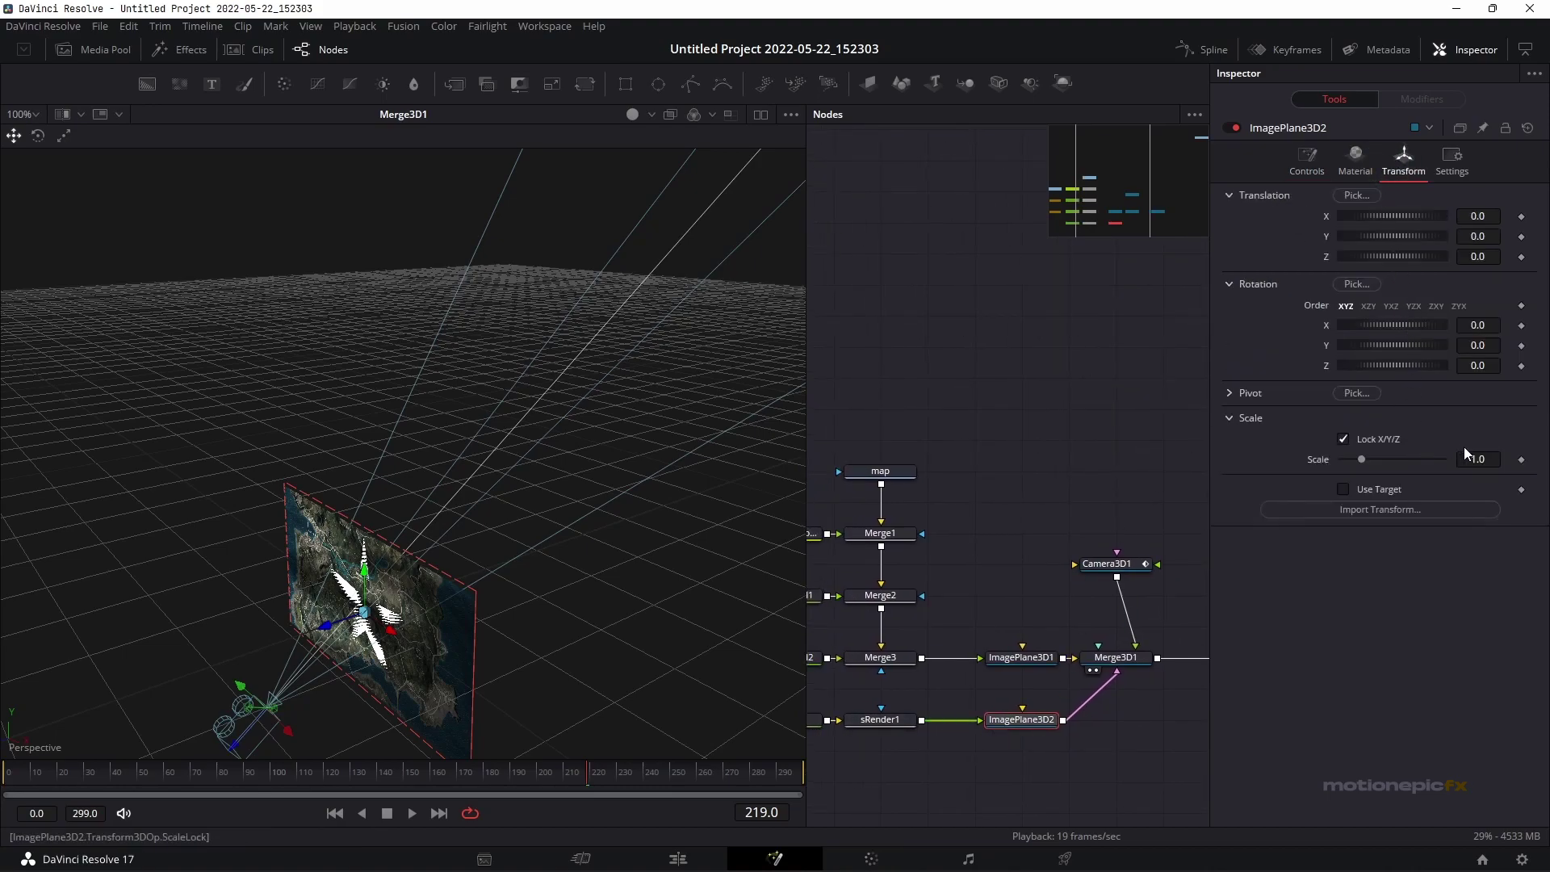
left_click_drag(1492, 457, 1345, 457)
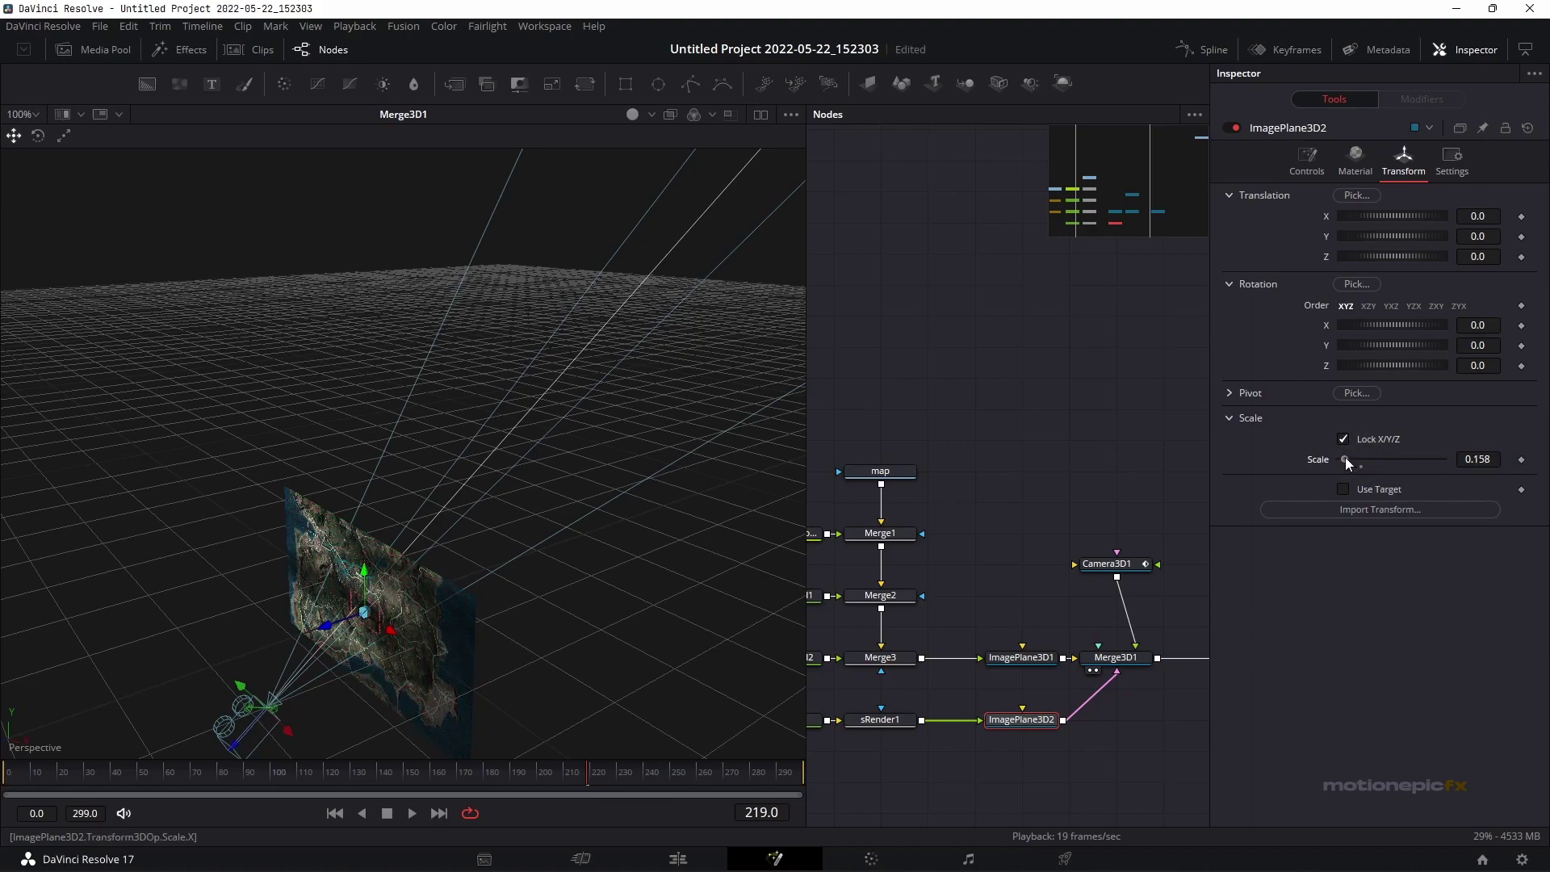
left_click_drag(1477, 256, 1483, 256)
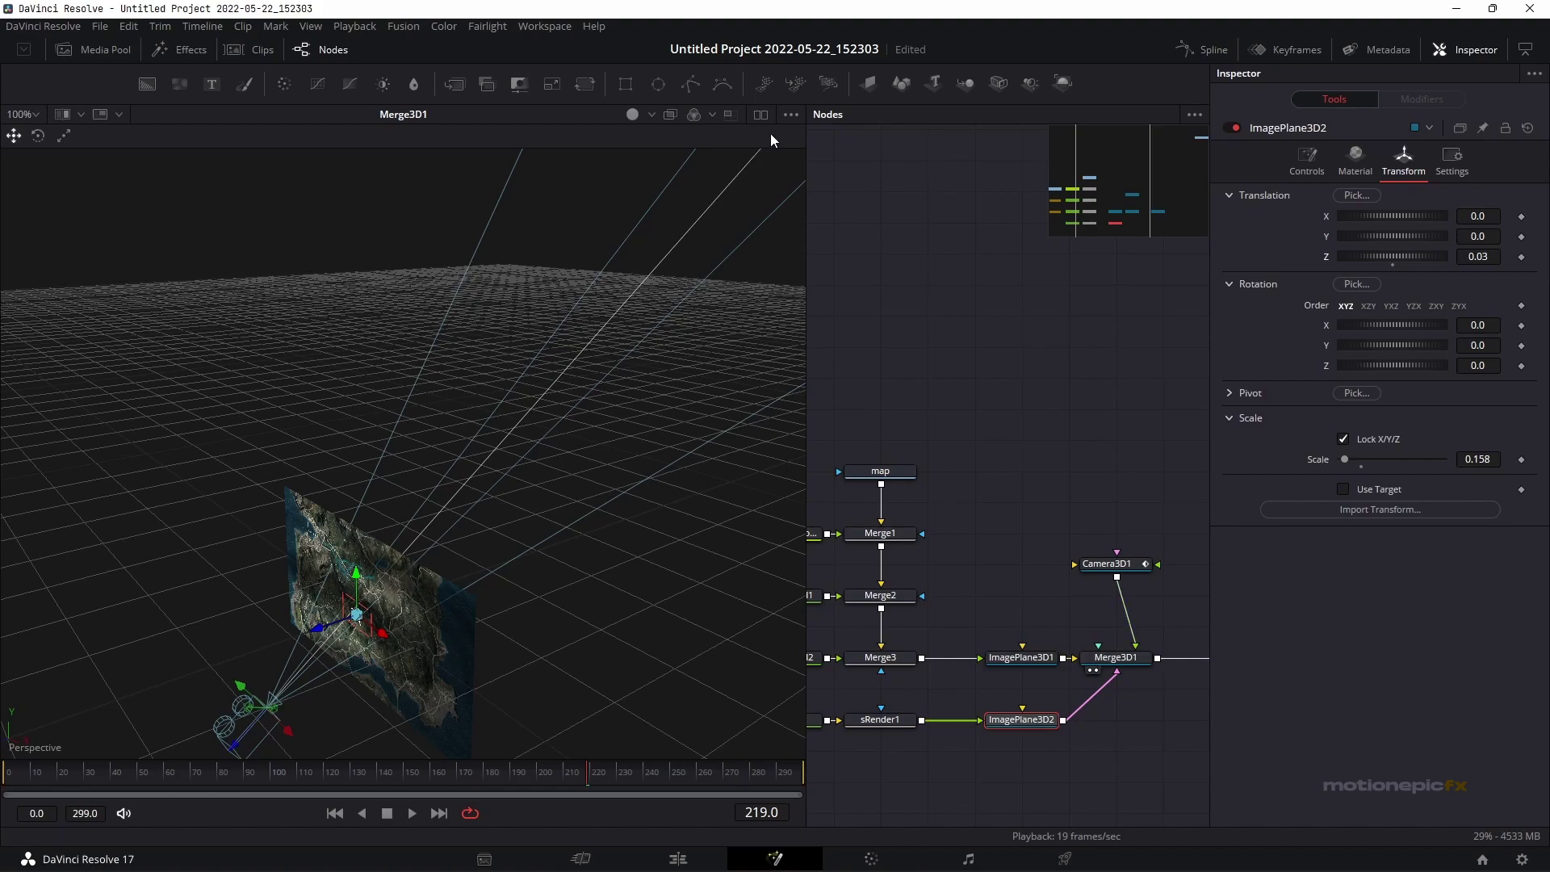
Switch back to dual viewers and show the Renderer3D1 output in the second one
left_click(760, 114)
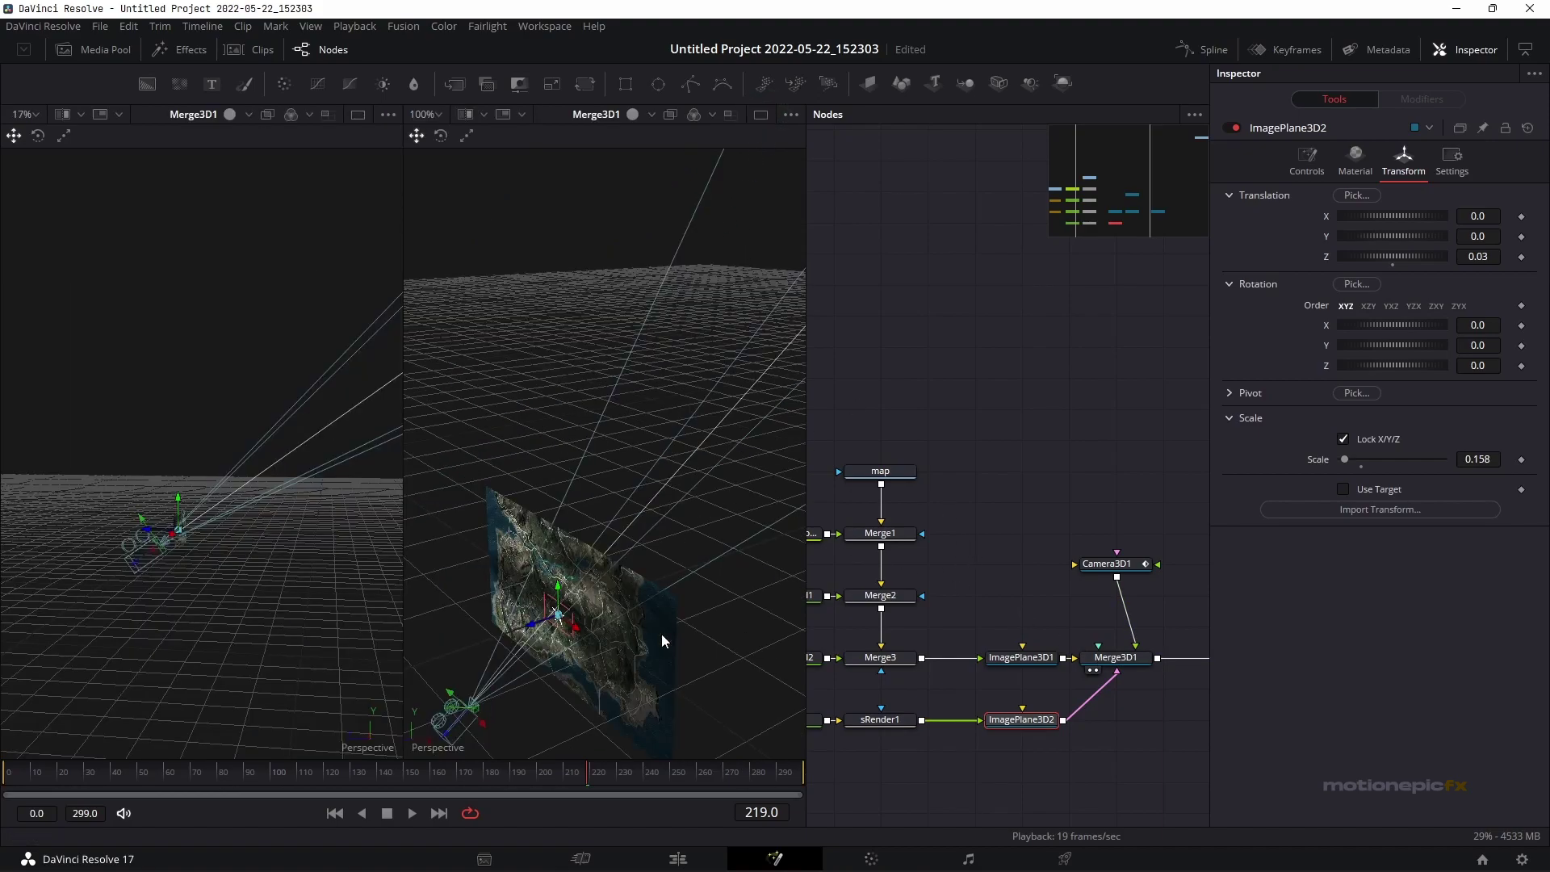
left_click_drag(1151, 665, 906, 691)
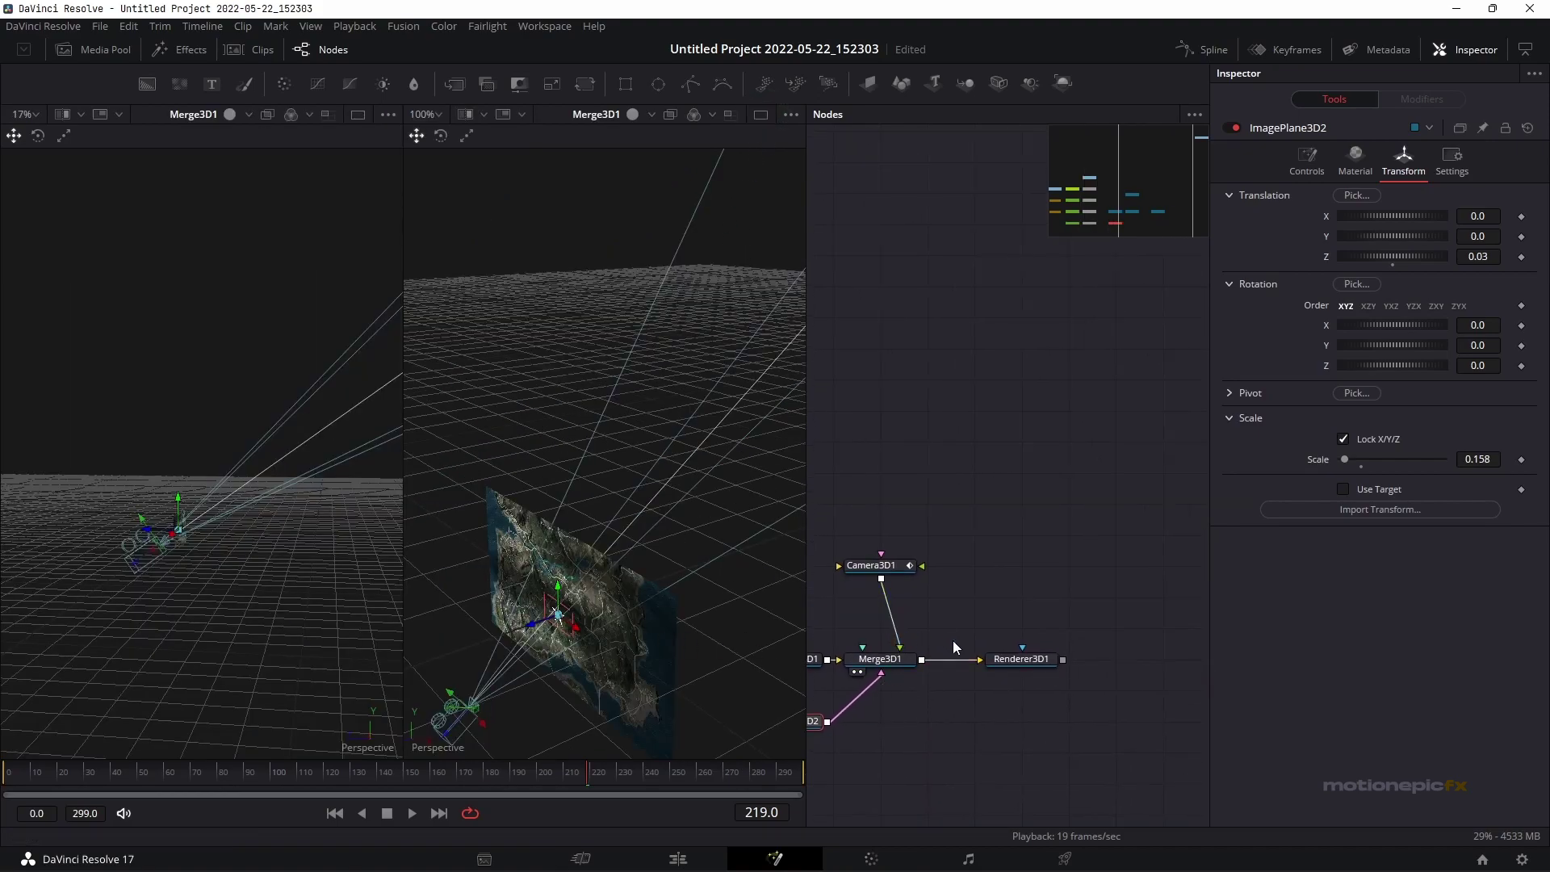
left_click_drag(1019, 660, 572, 401)
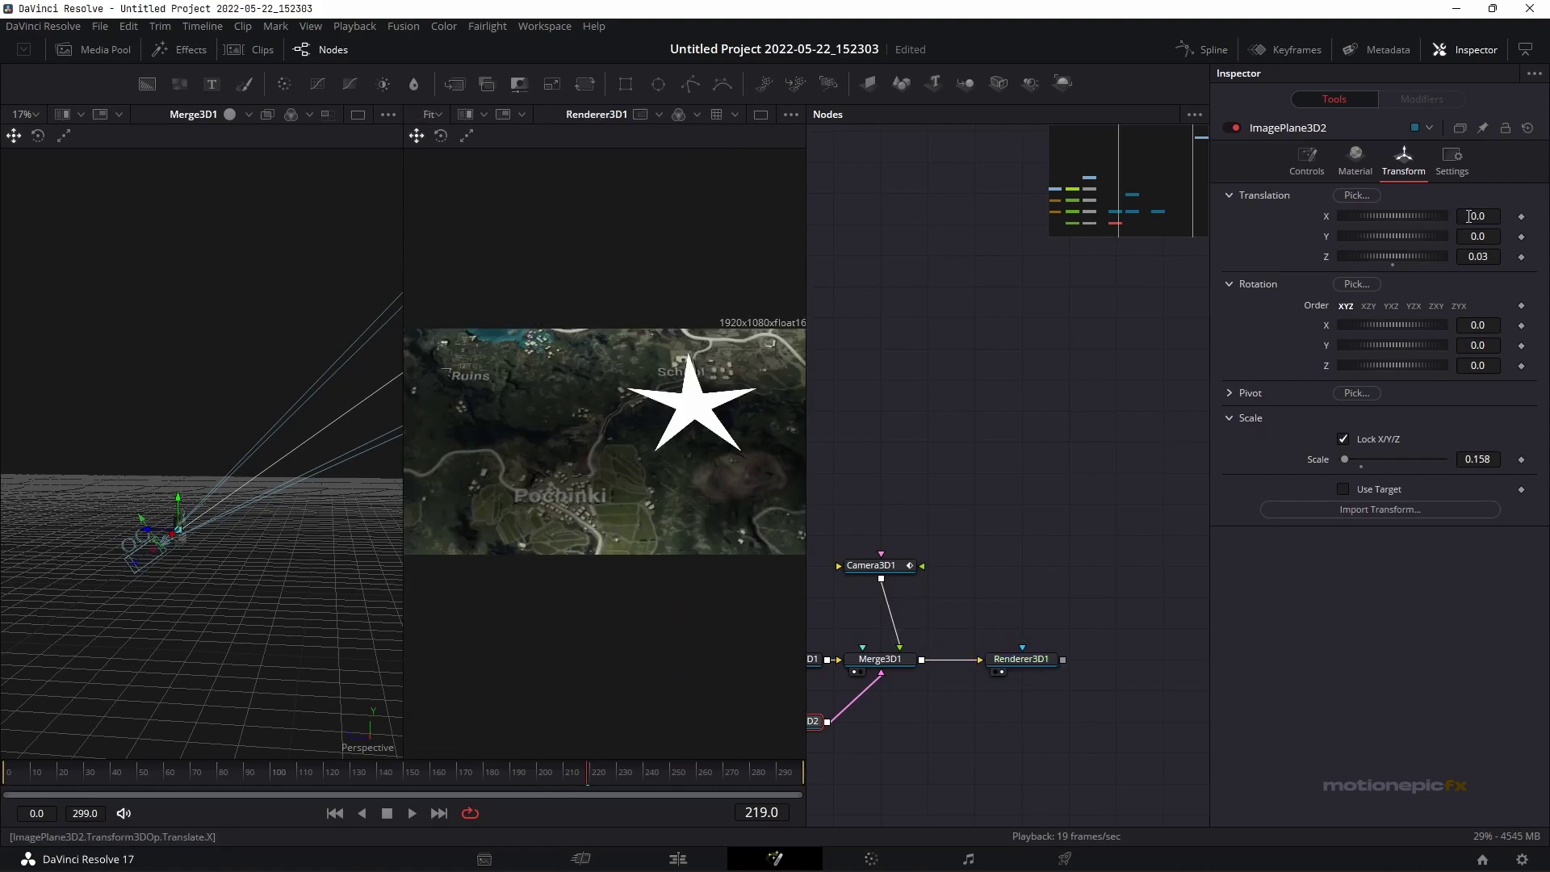
Set the star plane's translation to X -0.075 and Y -0.043 and its scale to 0.024, just above the Pochinki label
left_click_drag(1477, 216, 1430, 215)
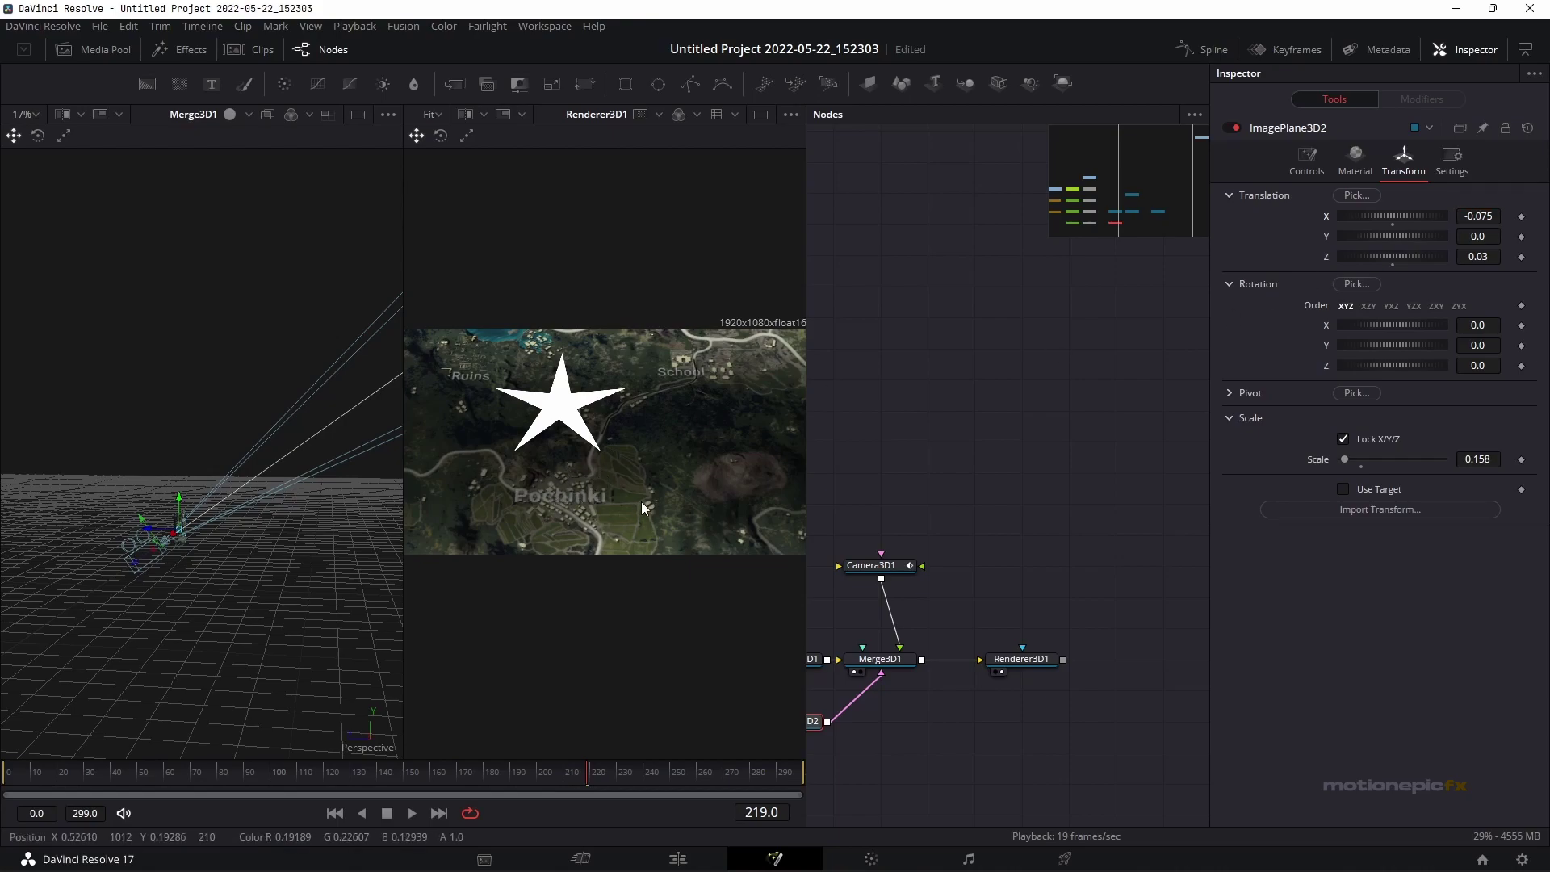
left_click_drag(1485, 236, 1485, 236)
left_click_drag(1477, 458, 1369, 458)
left_click_drag(1484, 236, 1443, 236)
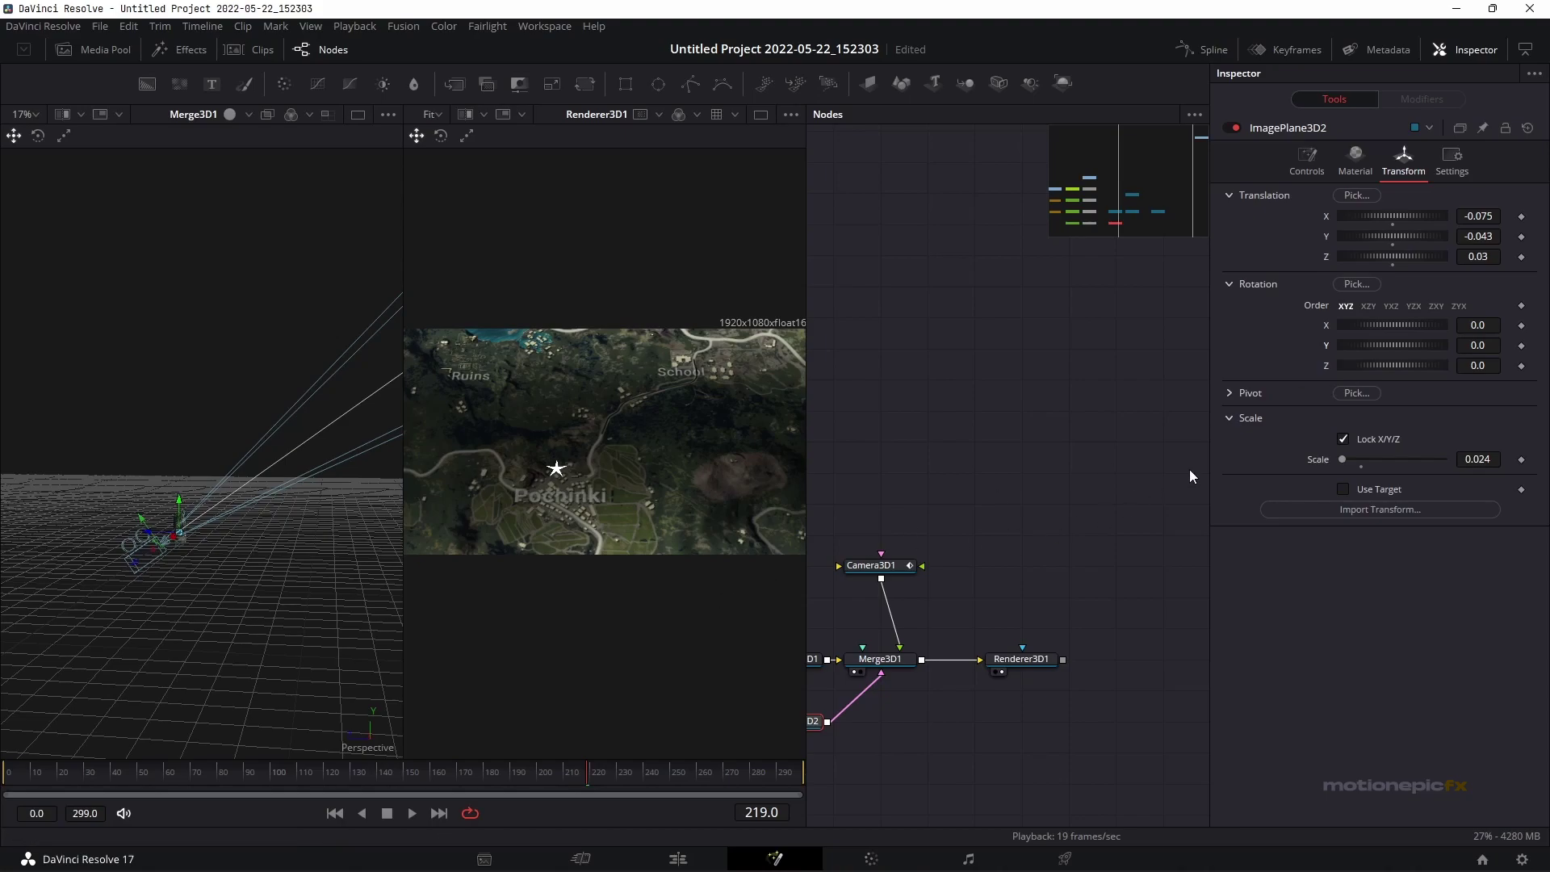
Go to frame 0 and drive ImagePlane3D2's Y rotation with the expression time*4
left_click_drag(24, 778, 0, 772)
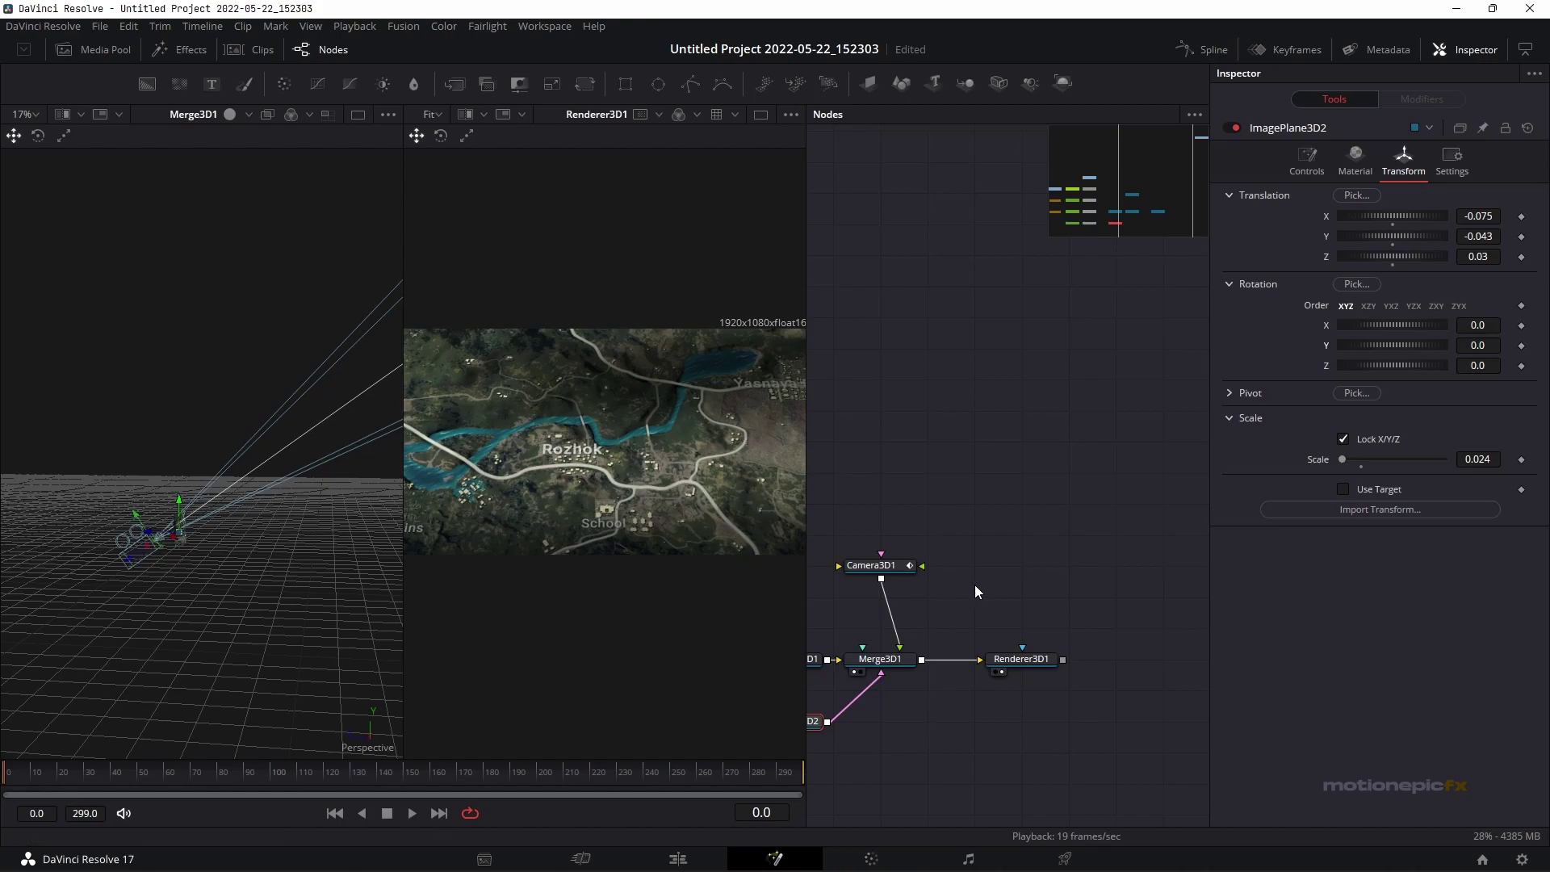
right_click(1325, 346)
left_click(1378, 583)
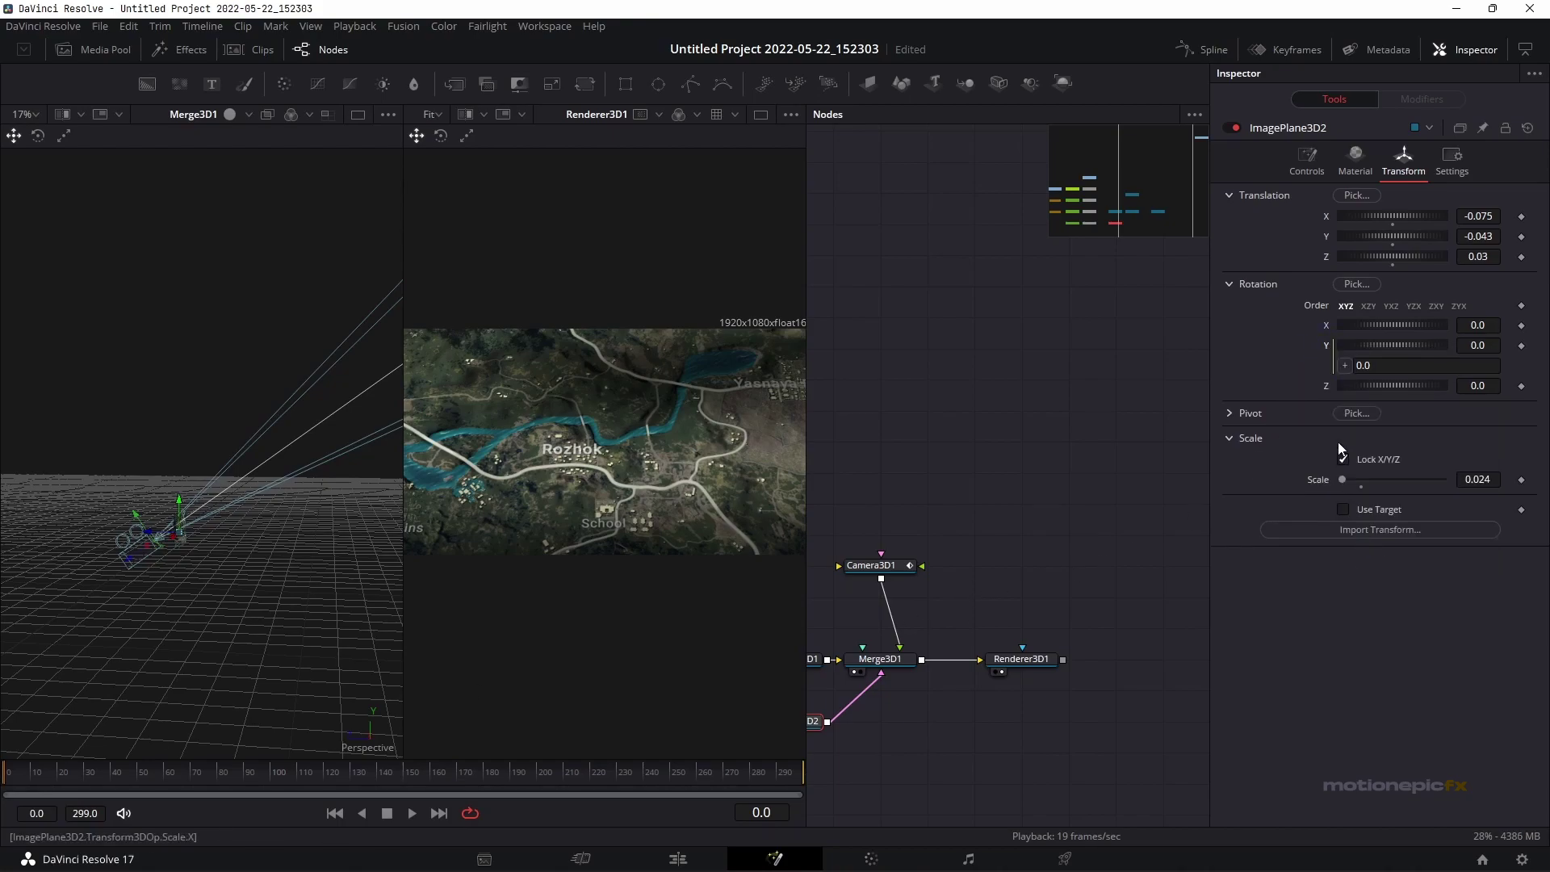
left_click(1371, 365)
key("Tab")
left_click(1299, 633)
Play the animation, including from frame 168 onward, to check the star's spin above Pochinki, and stop playback
left_click(413, 813)
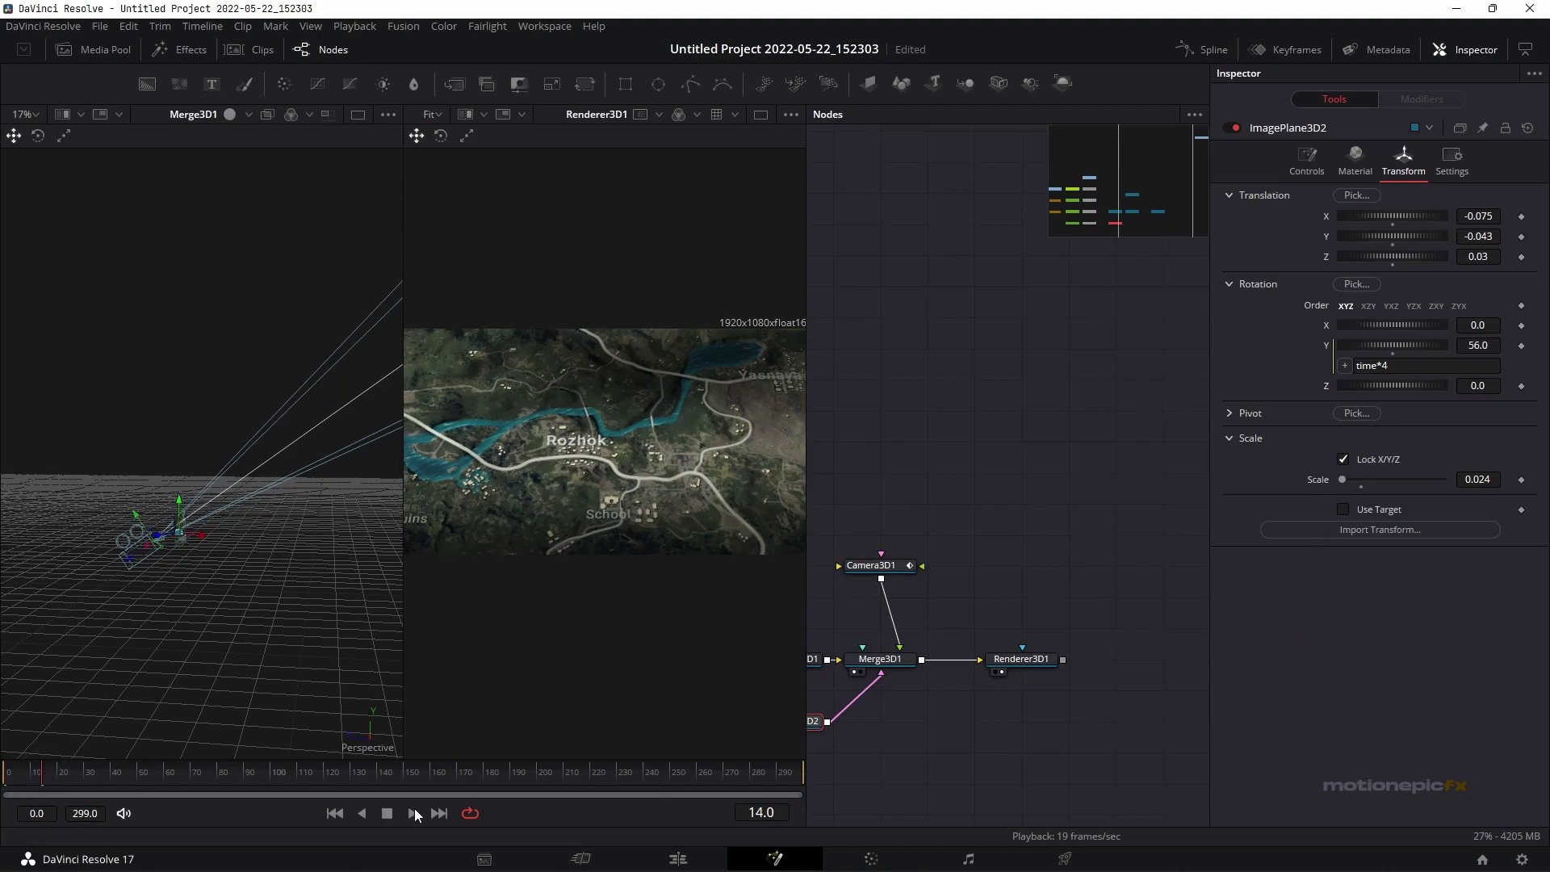
left_click(454, 775)
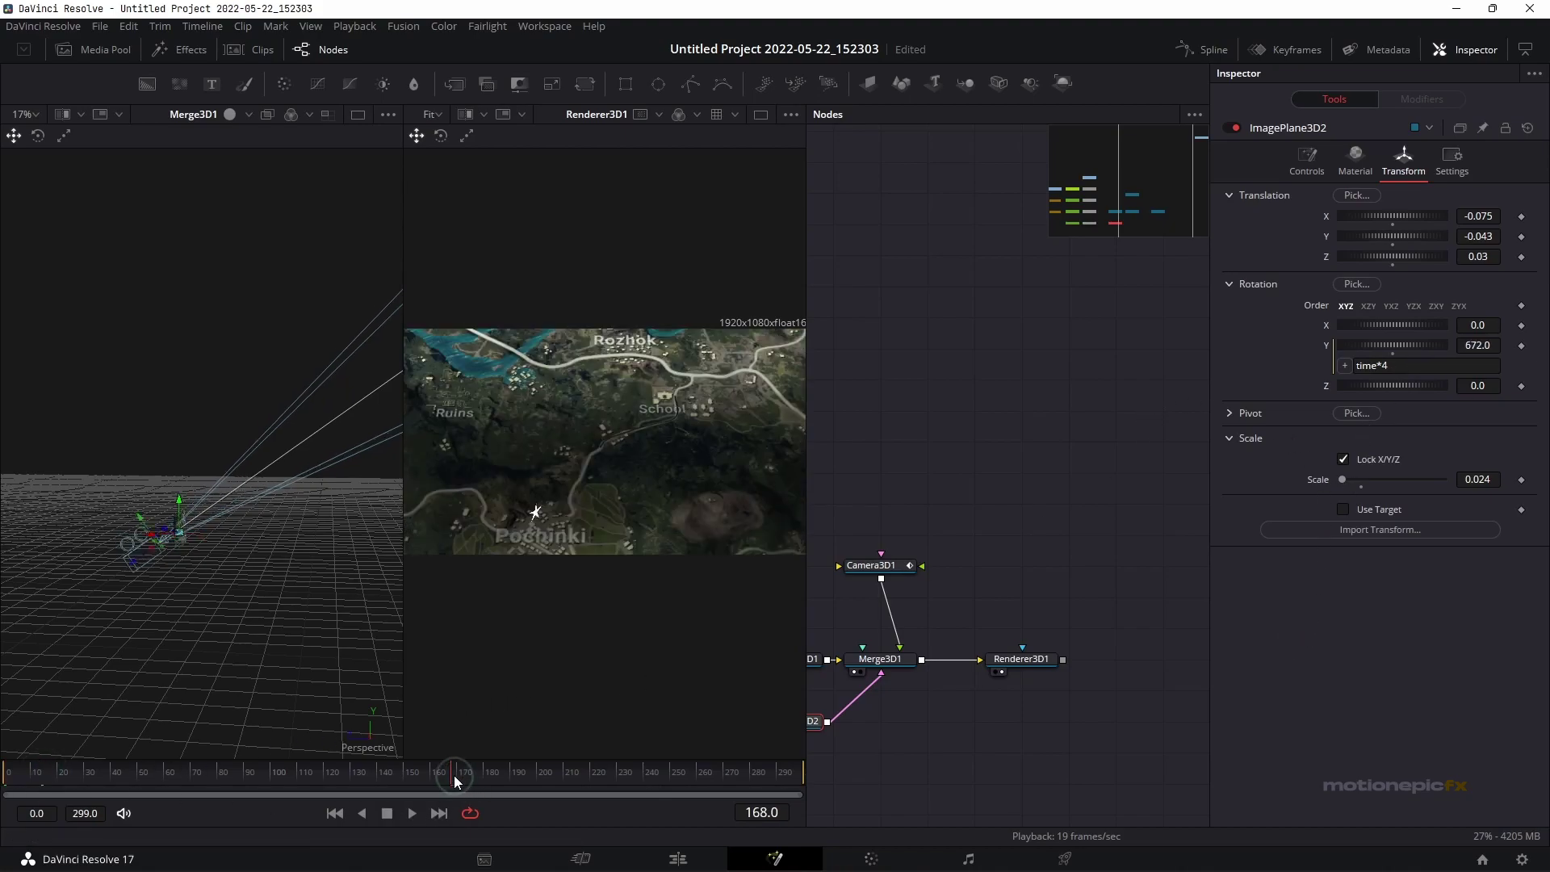
left_click(413, 813)
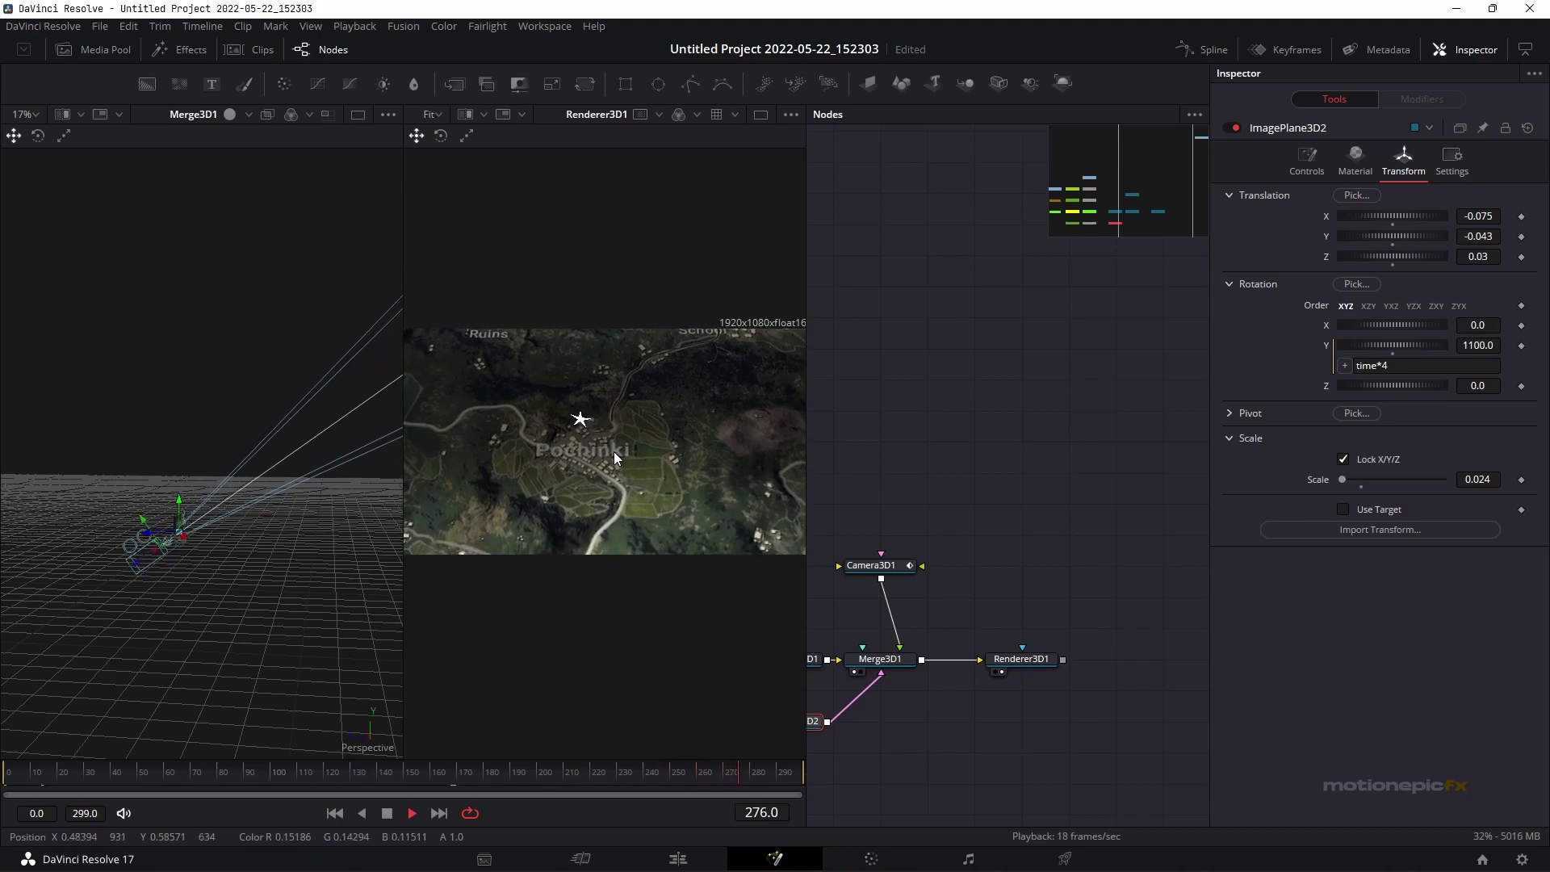
key("space")
left_click_drag(940, 722, 1068, 732)
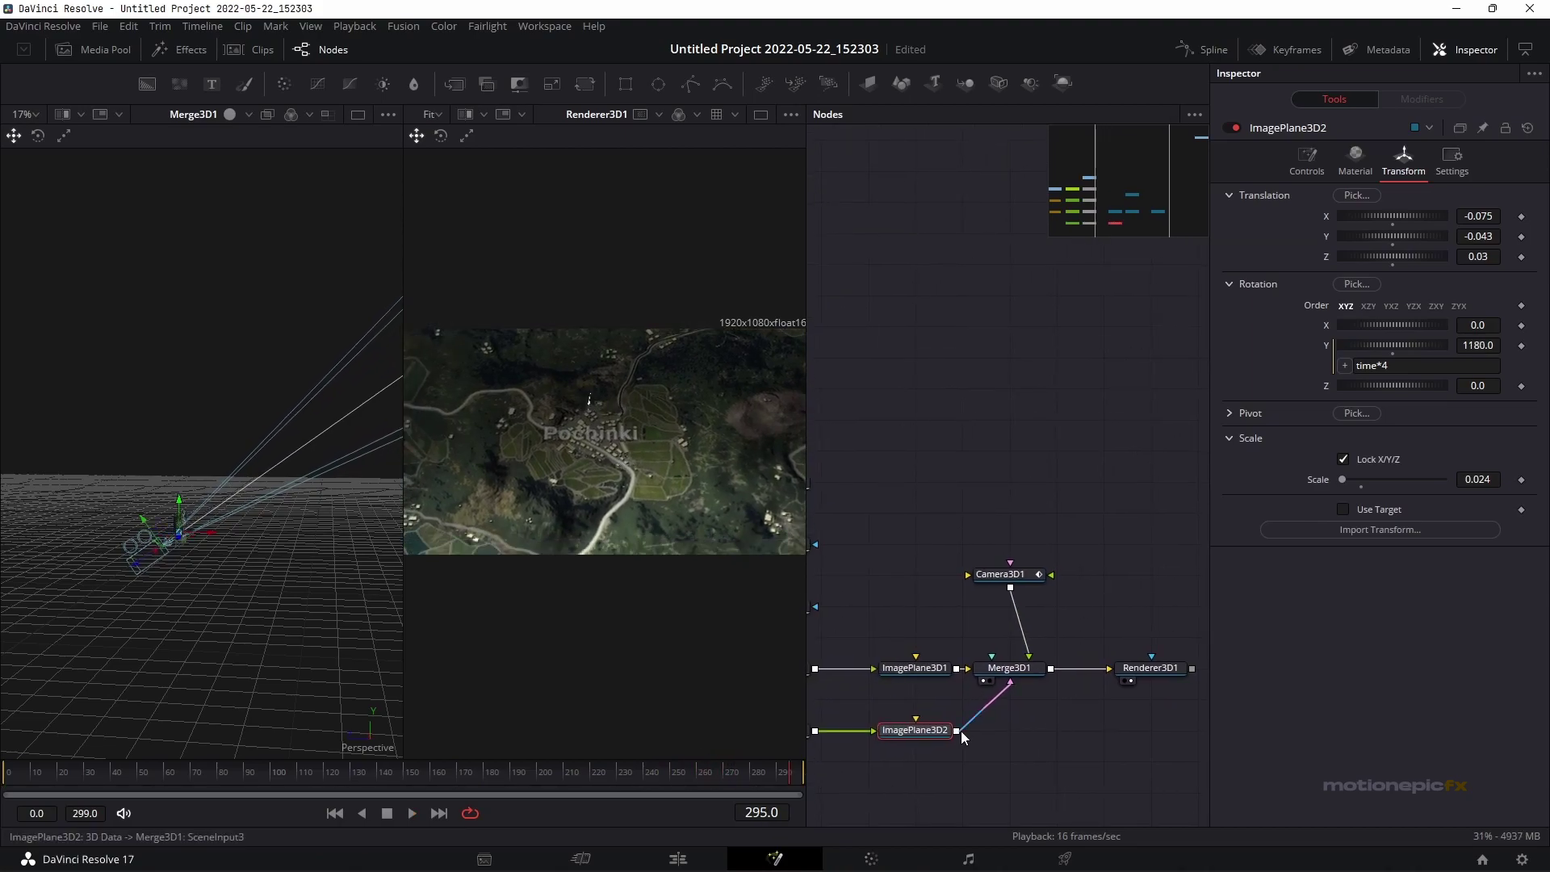
Set the diffuse colour of the ImagePlane3D2 star to yellow and check it at frames 226 and 264
left_click(901, 732)
left_click(1354, 160)
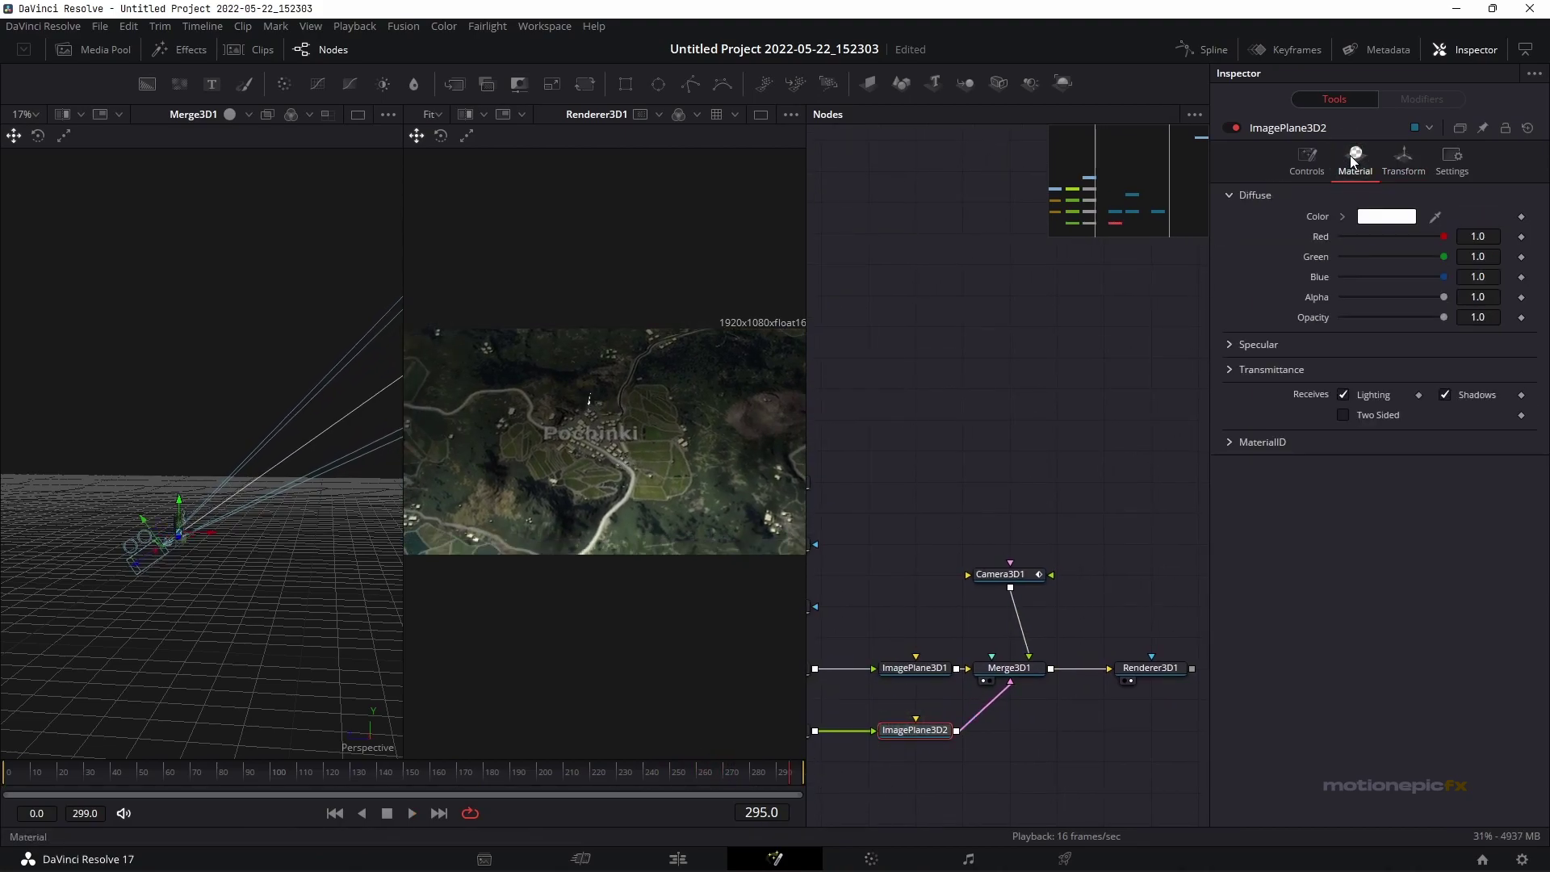
left_click(1380, 218)
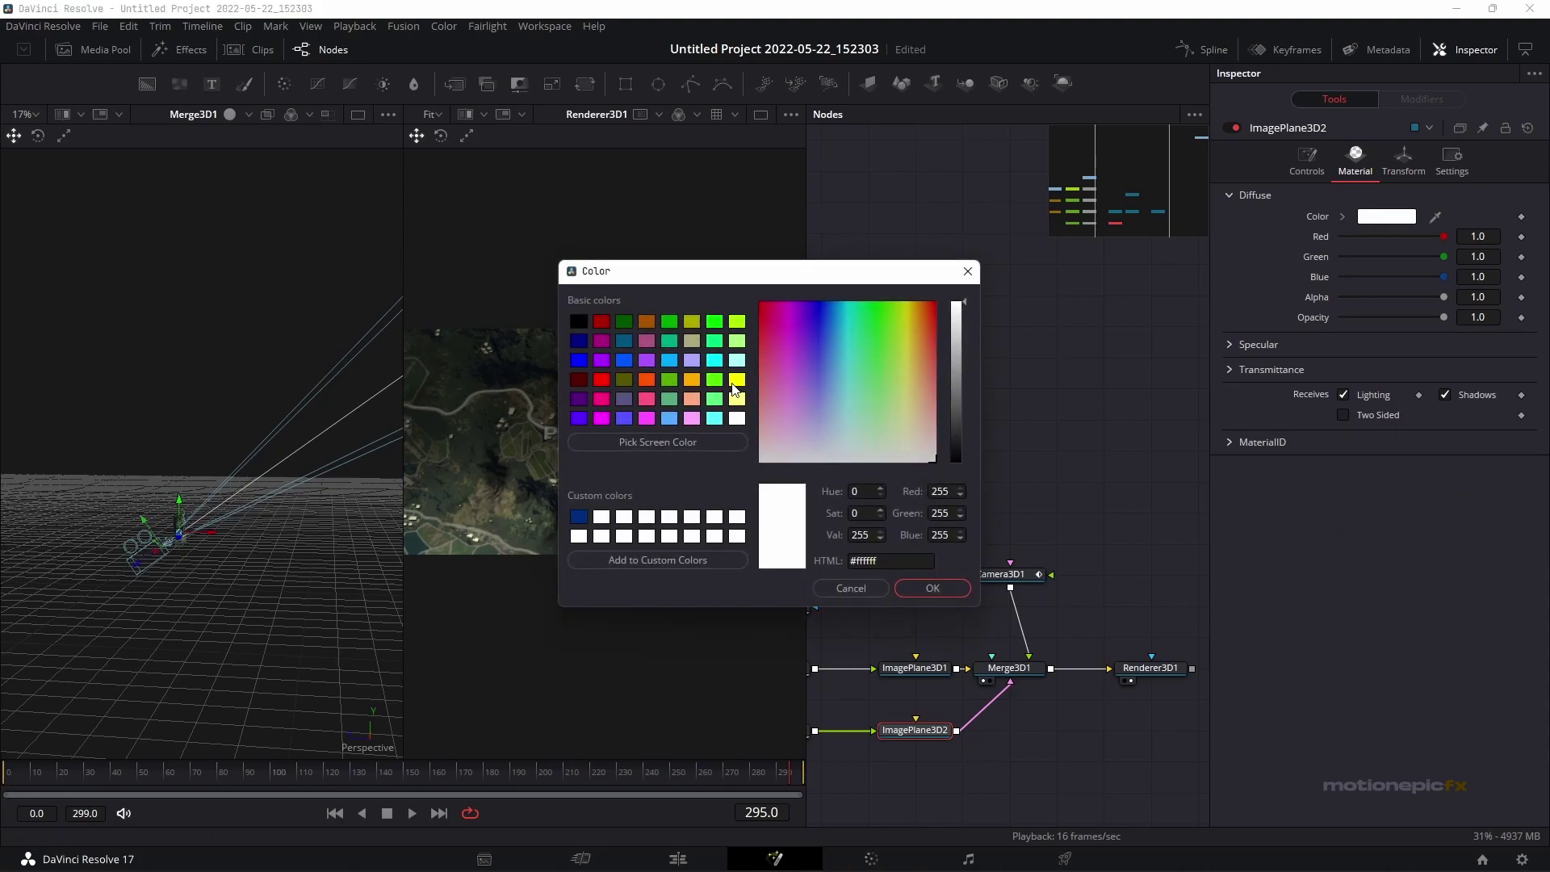
left_click(734, 381)
left_click(933, 589)
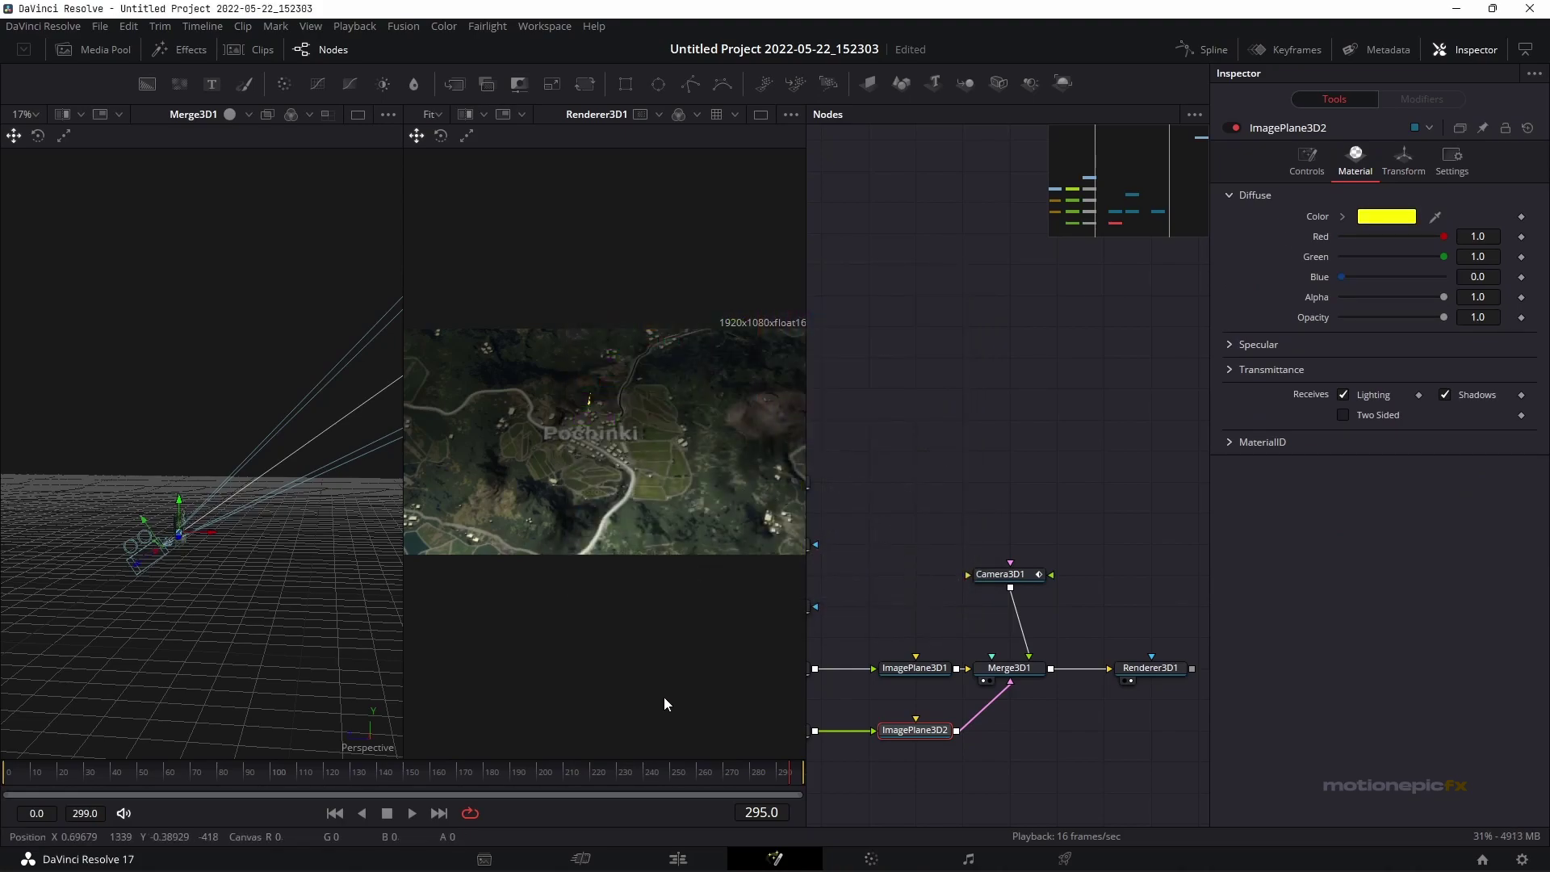
mouse_move(623, 767)
left_mouse_down()
mouse_move(556, 769)
mouse_move(609, 773)
left_mouse_up()
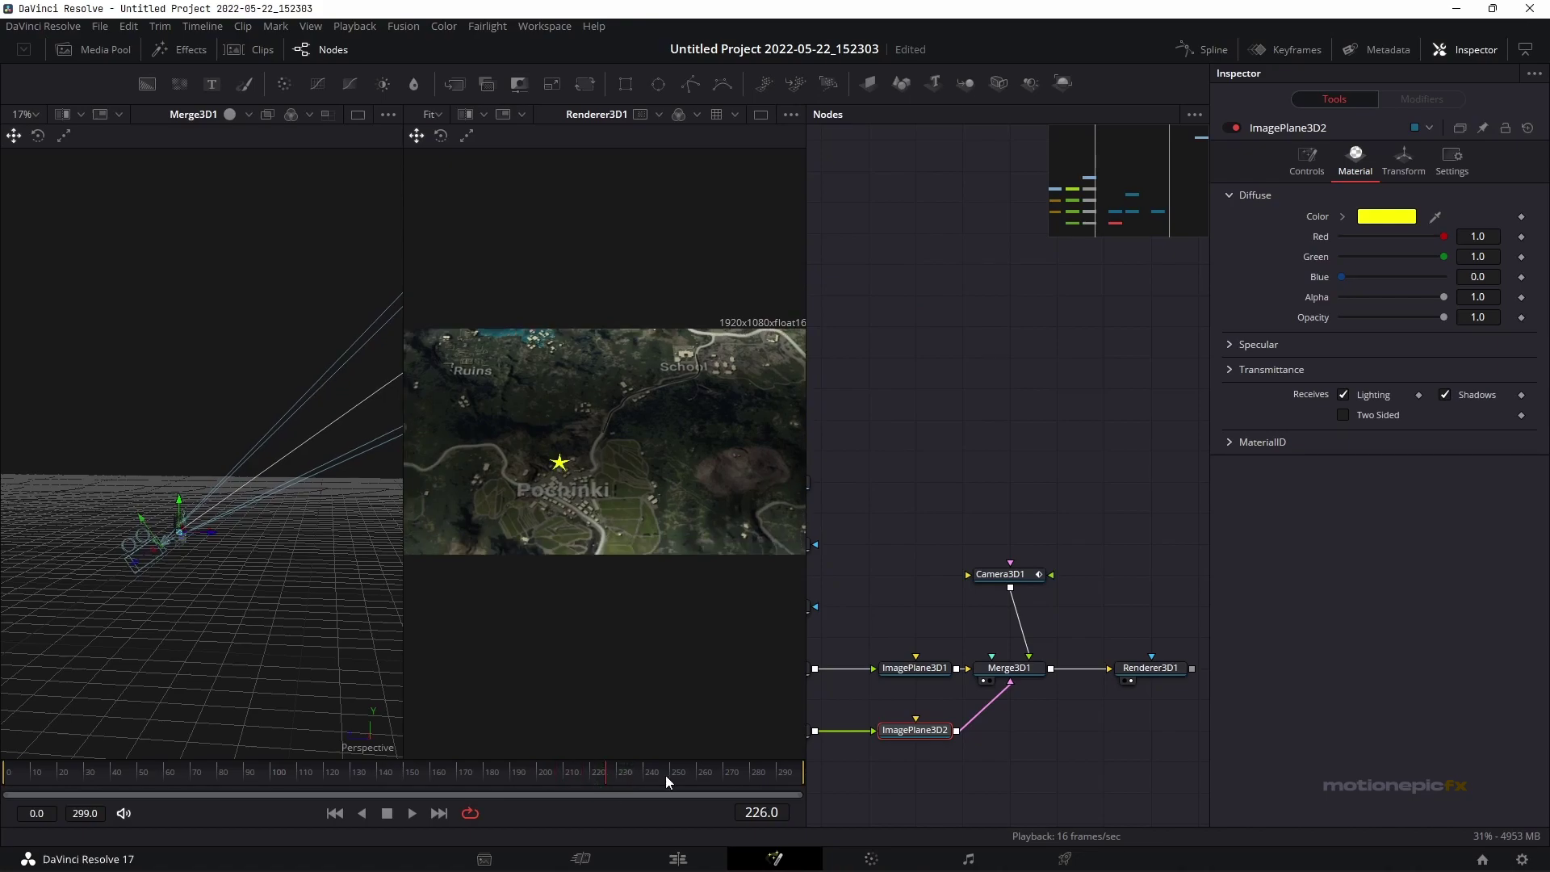
left_click(705, 774)
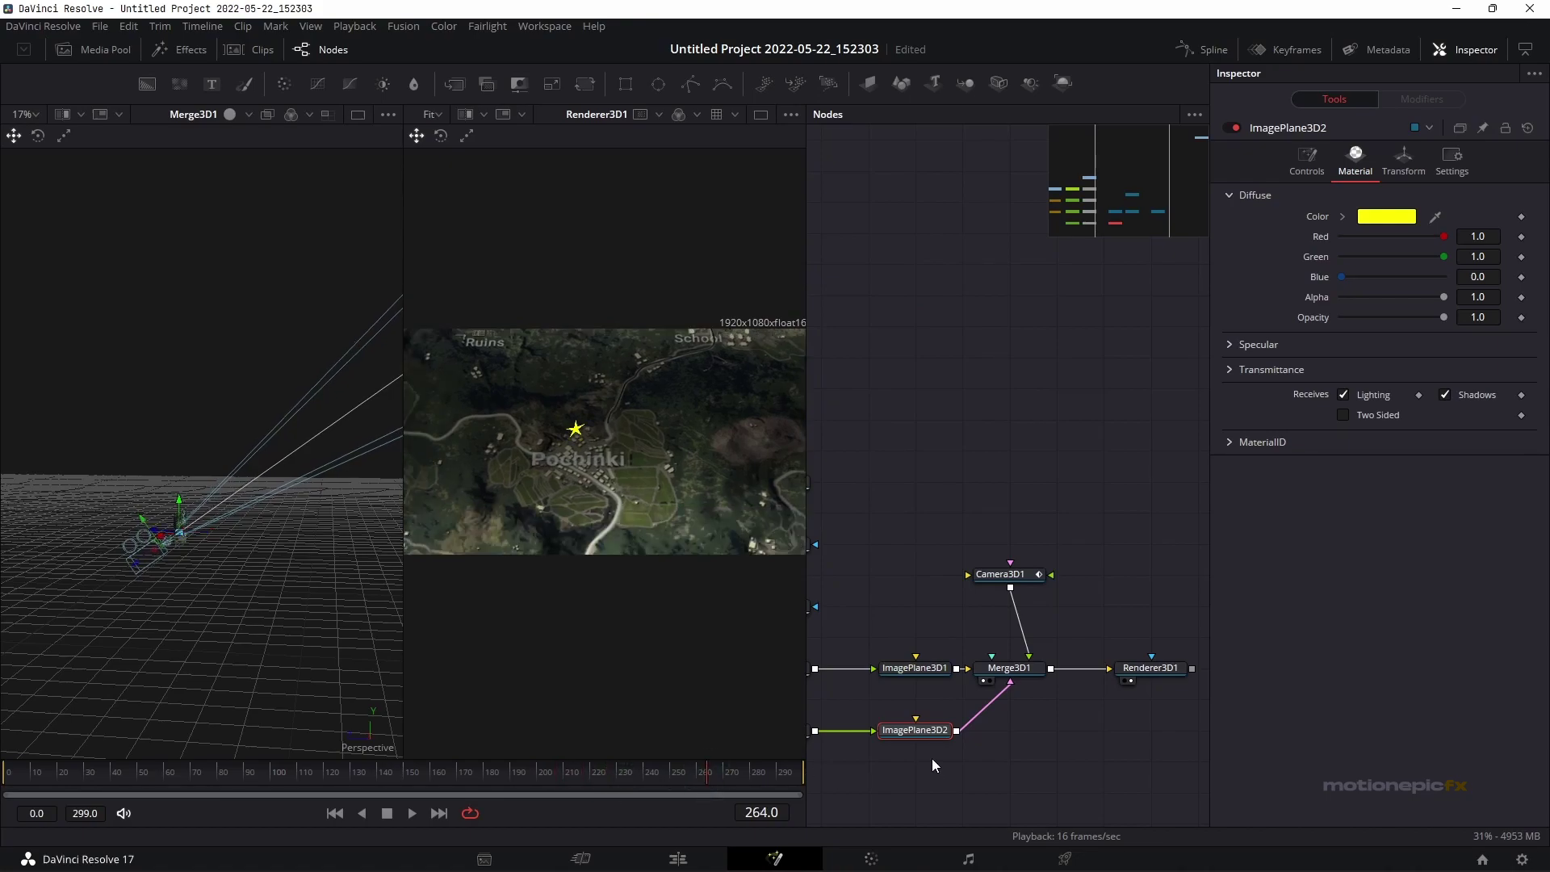
Return to a single viewer and set Renderer3D1's renderer type to OpenGL Renderer
left_click_drag(932, 759, 982, 721)
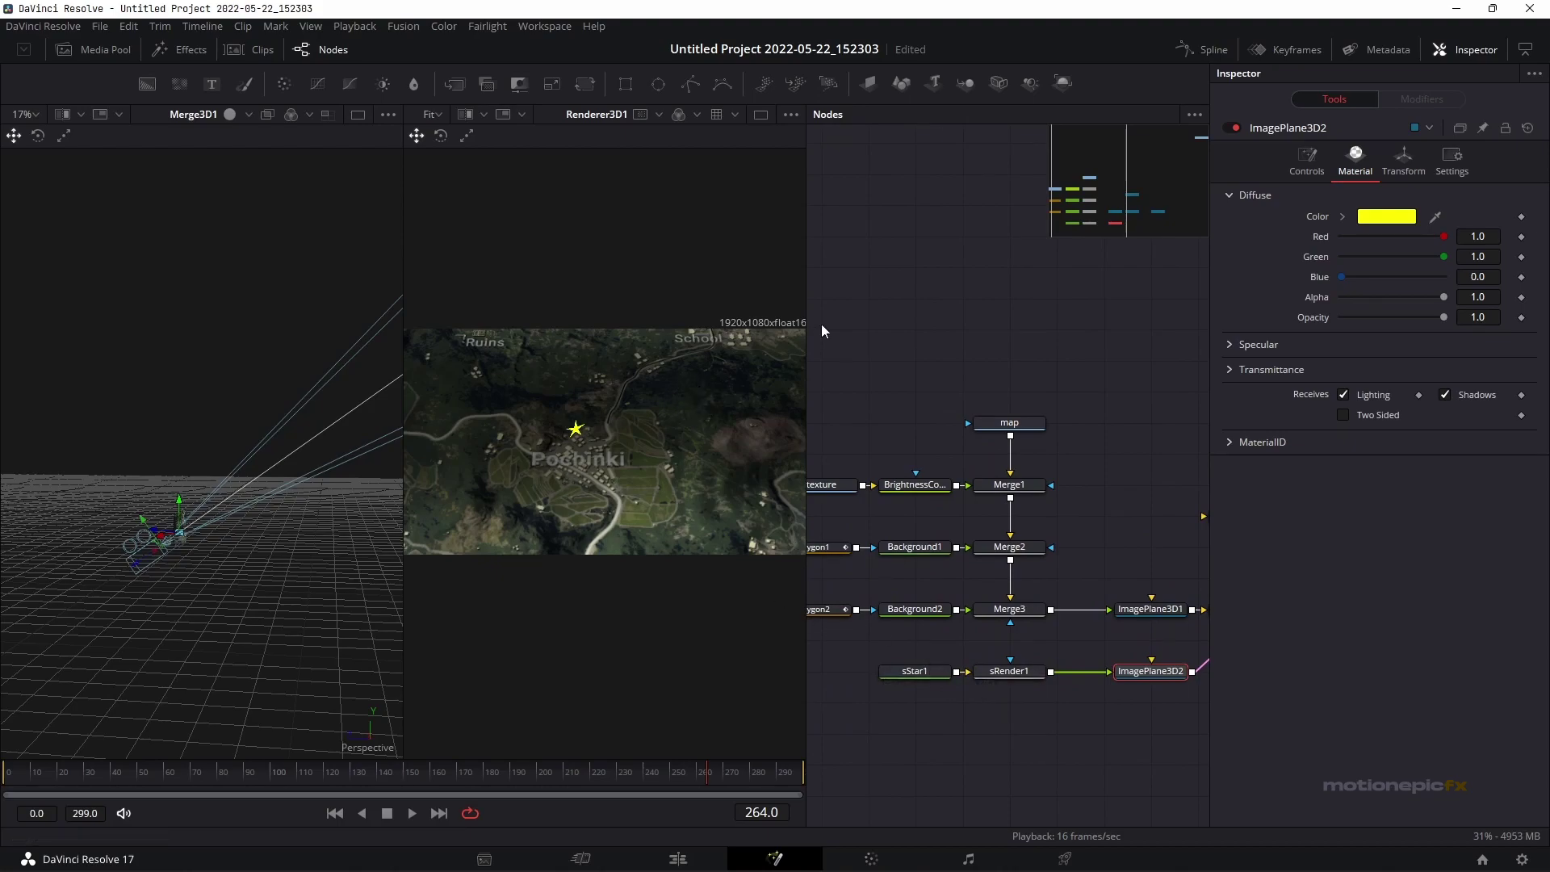
left_click(760, 115)
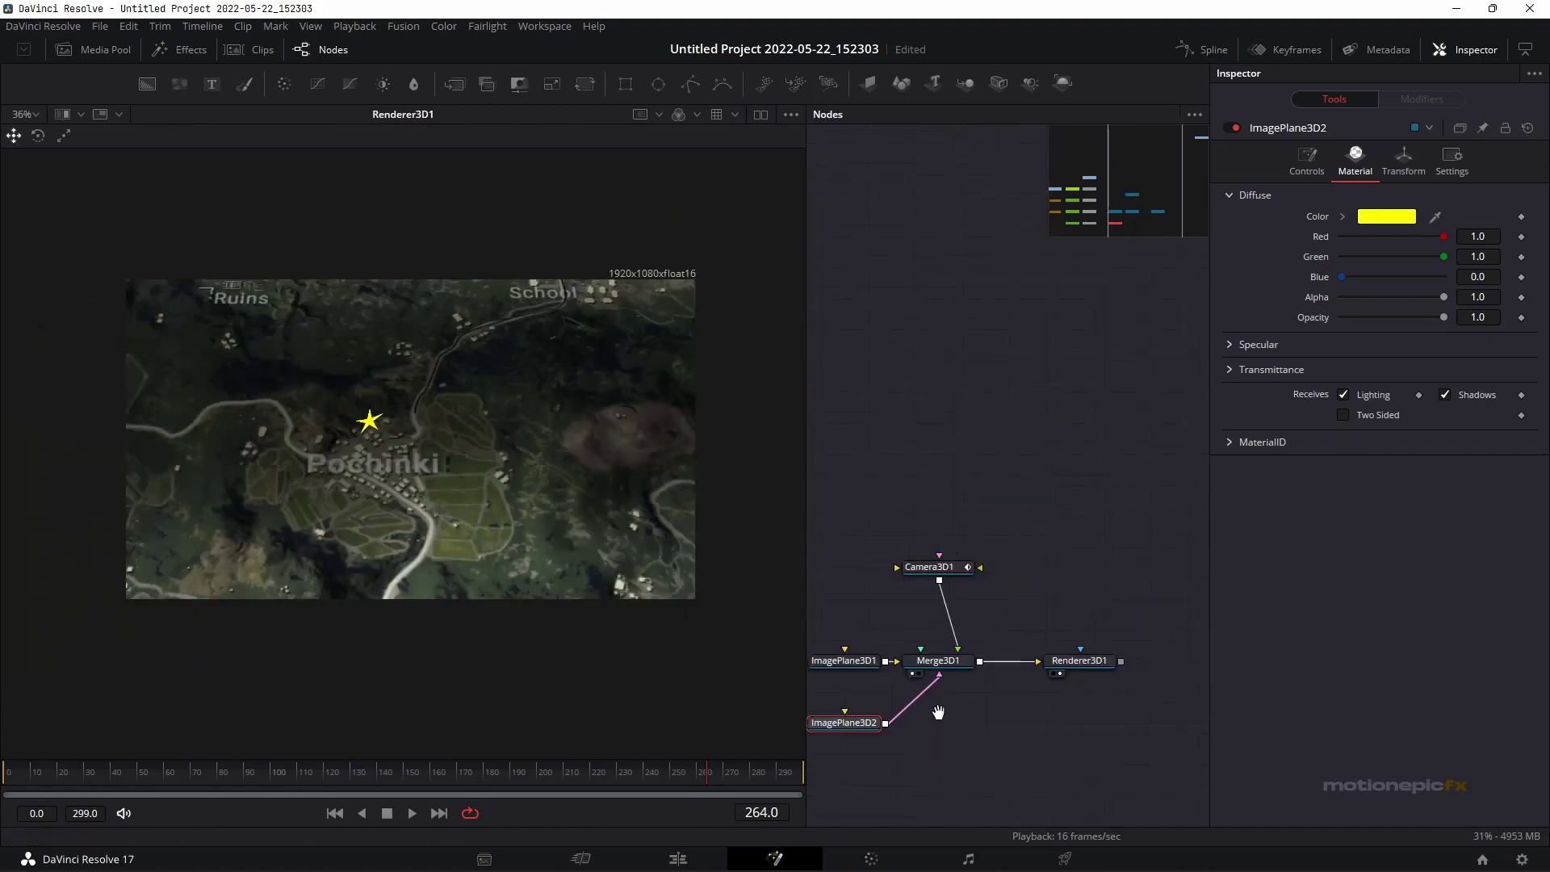
left_click_drag(938, 710, 909, 708)
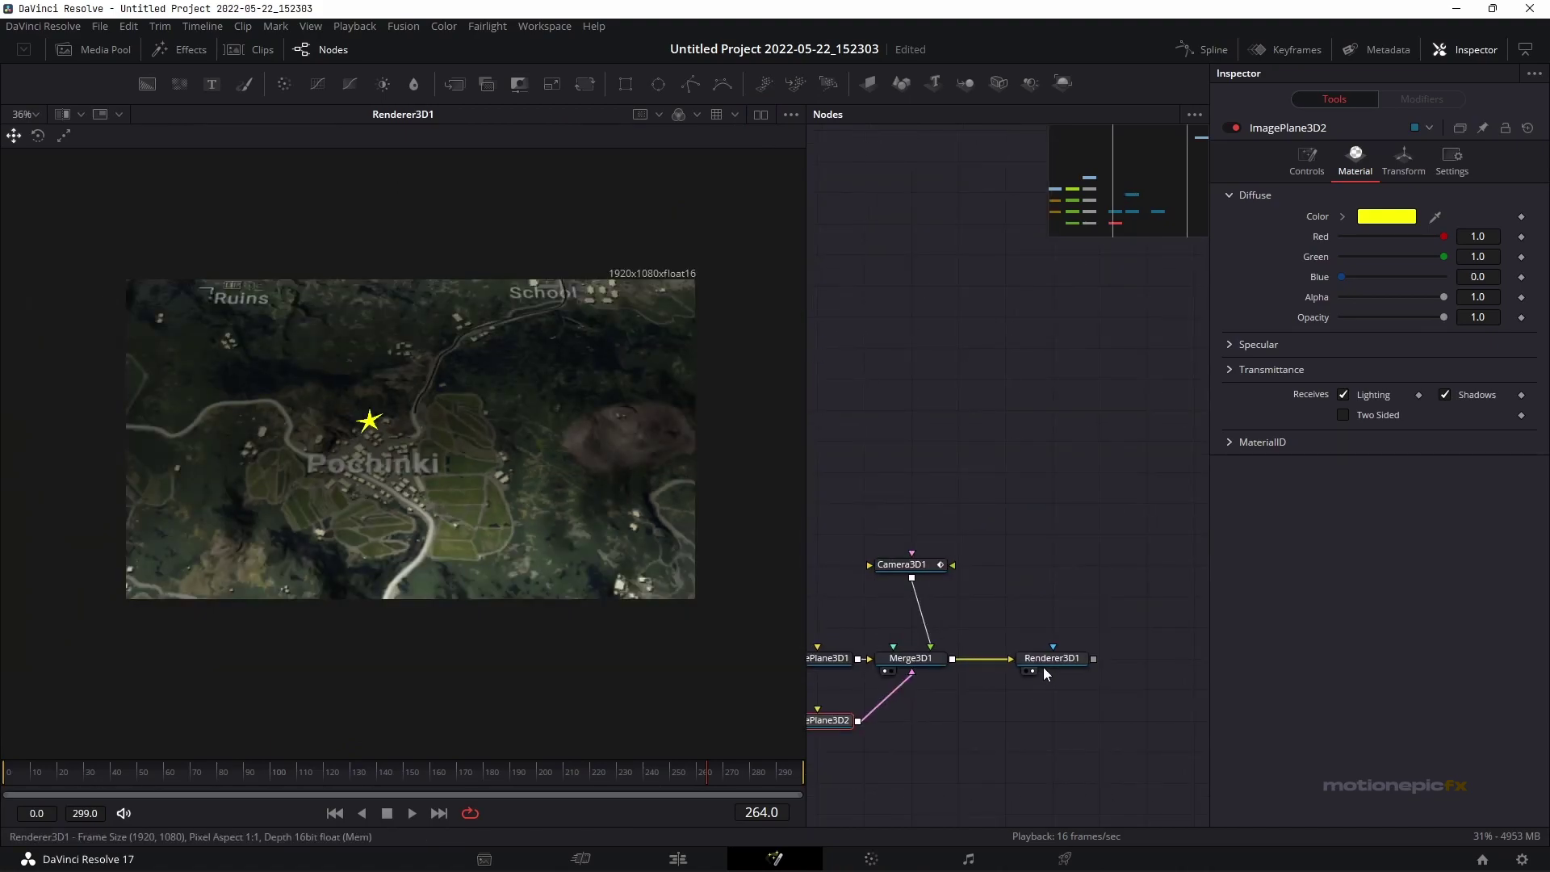
left_click(1046, 672)
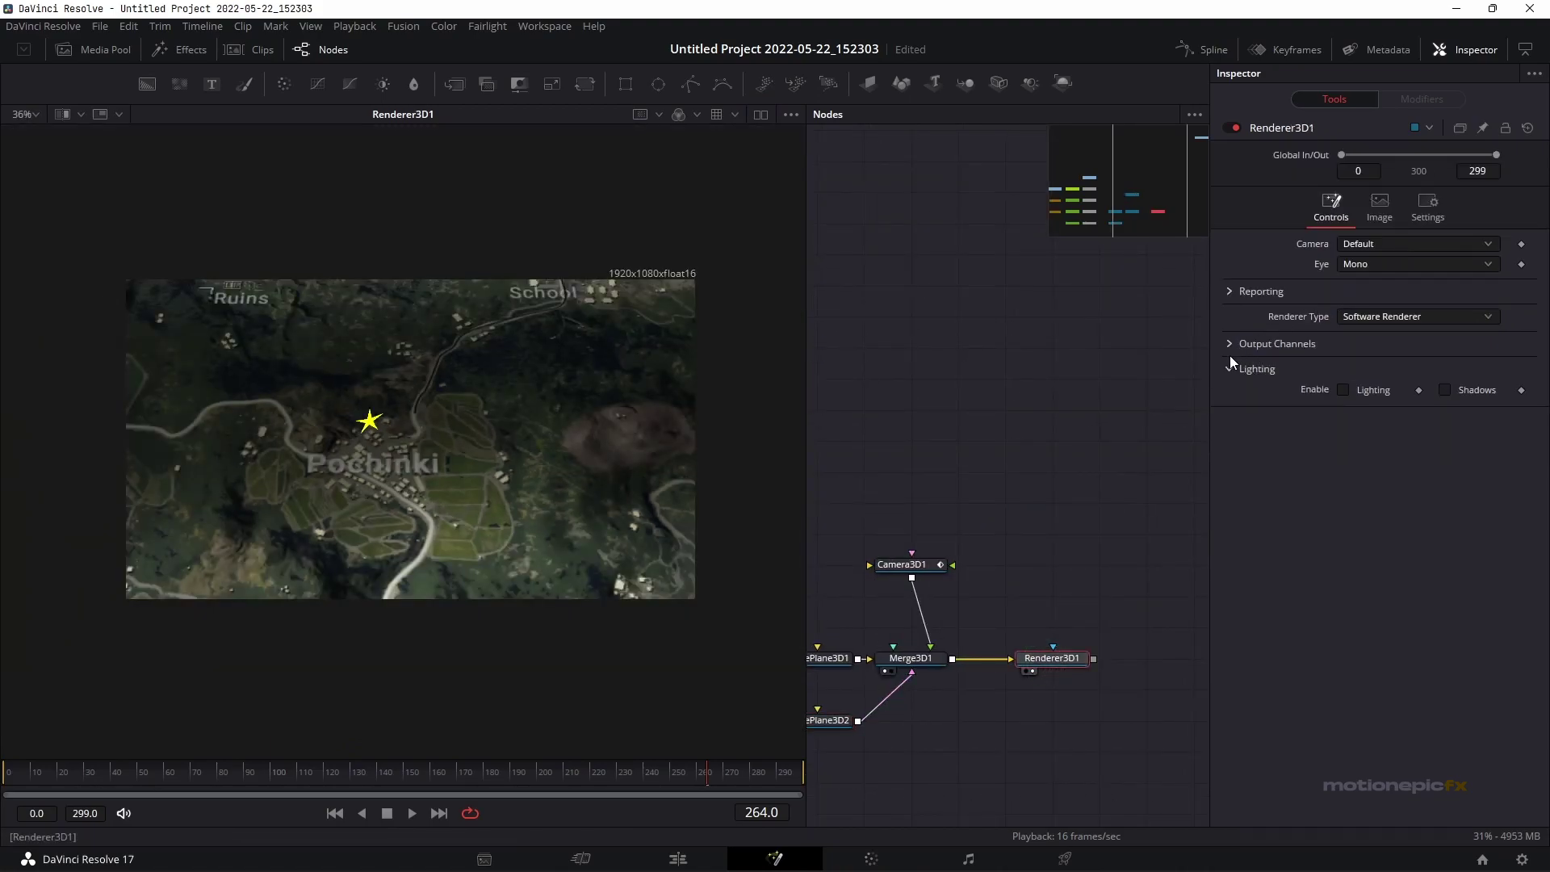
left_click(1374, 315)
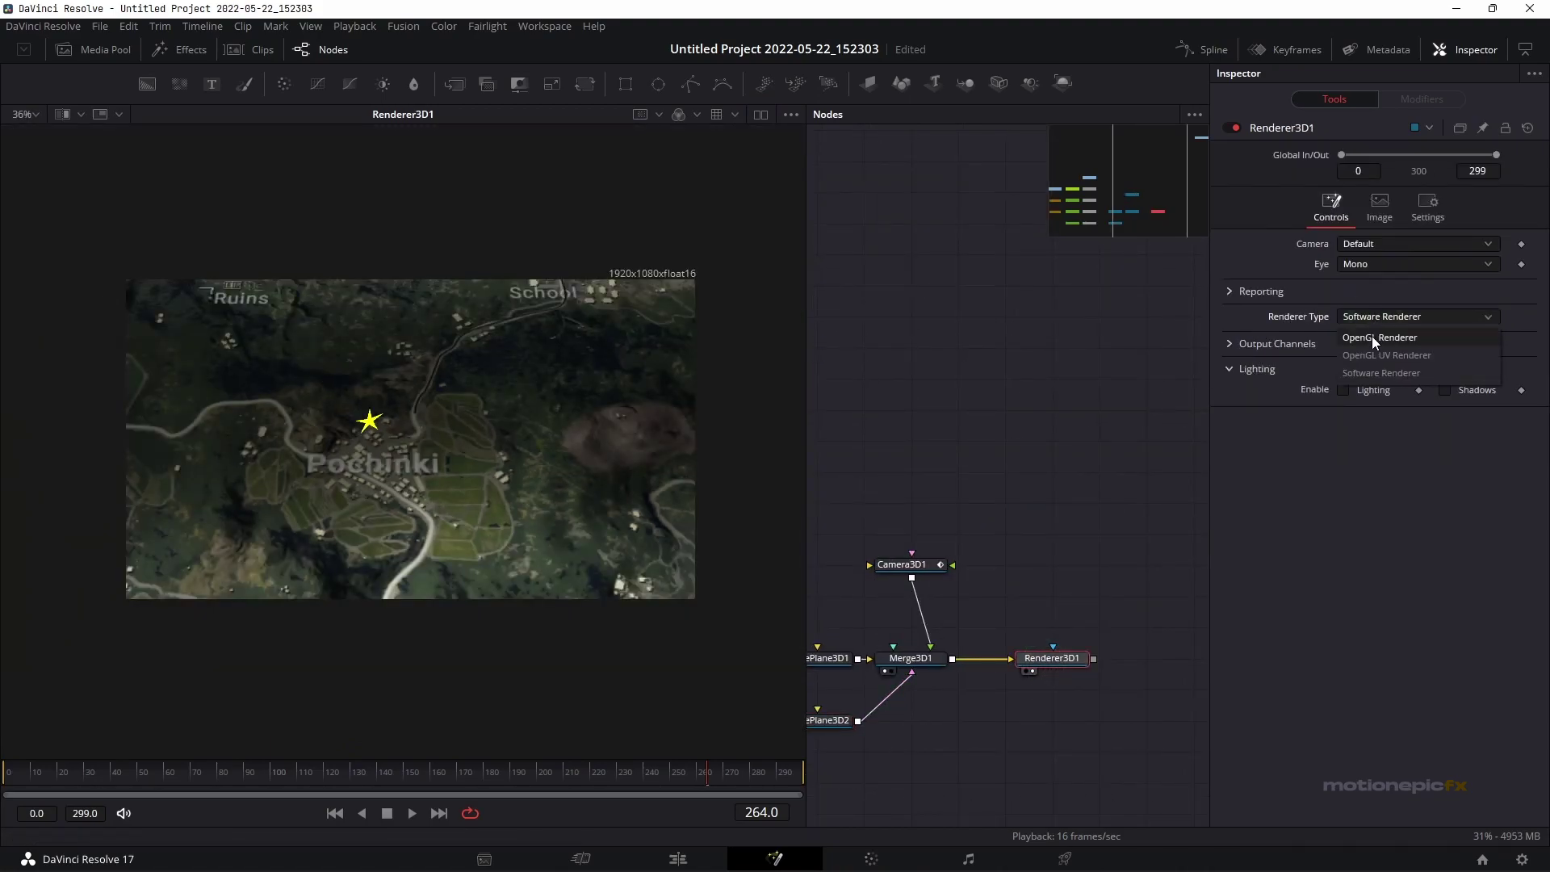
left_click(1372, 336)
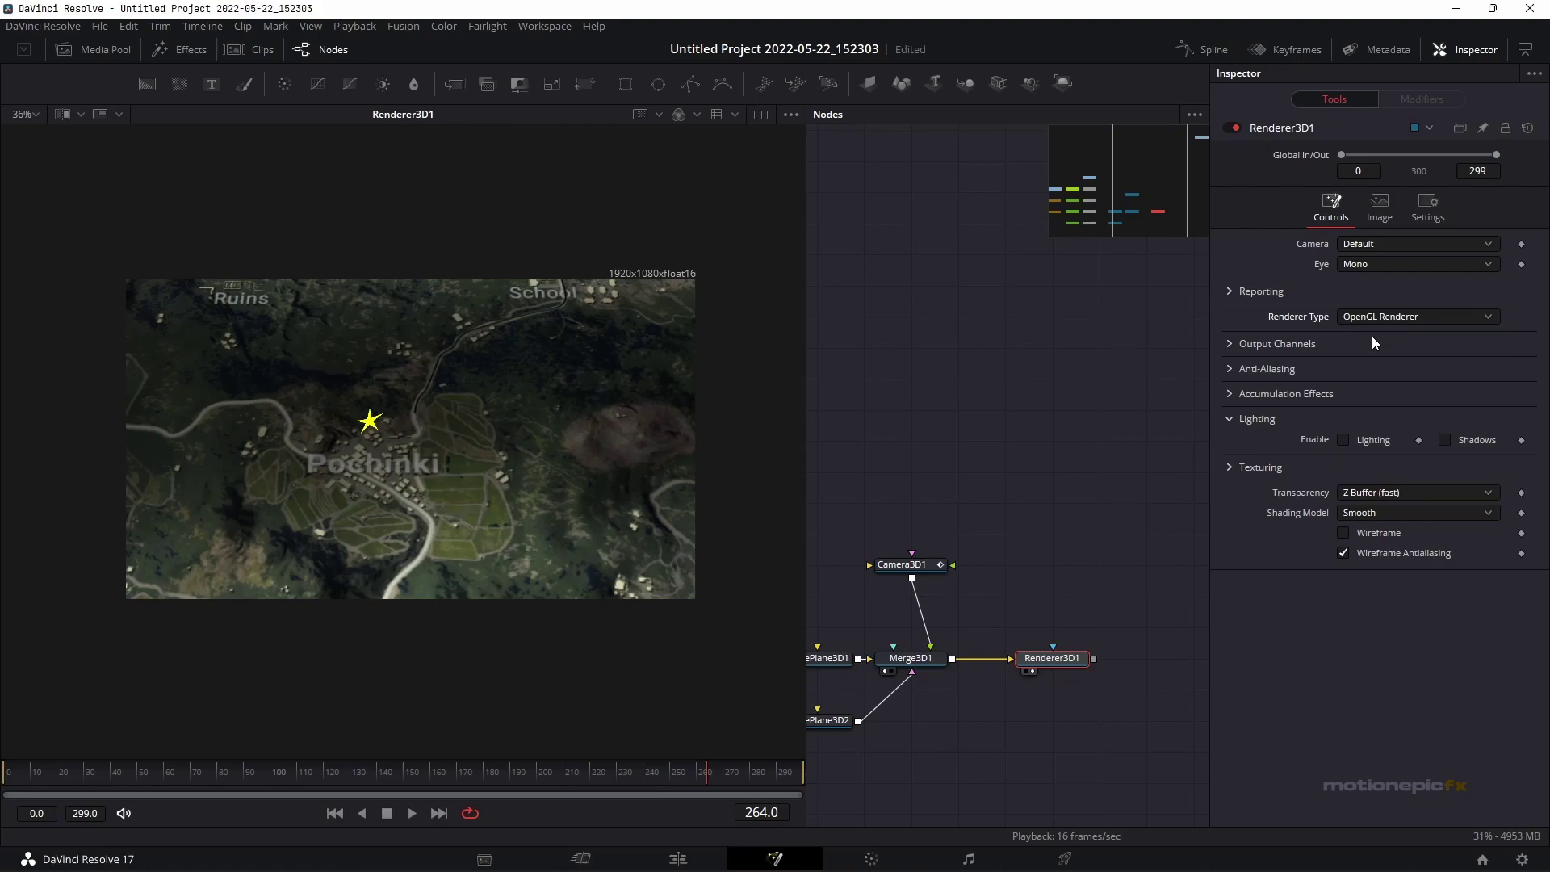
Enable accumulation effects with depth of field on Renderer3D1 and set the amount of DoF blur to 0.008
left_click(1230, 393)
left_click(1348, 414)
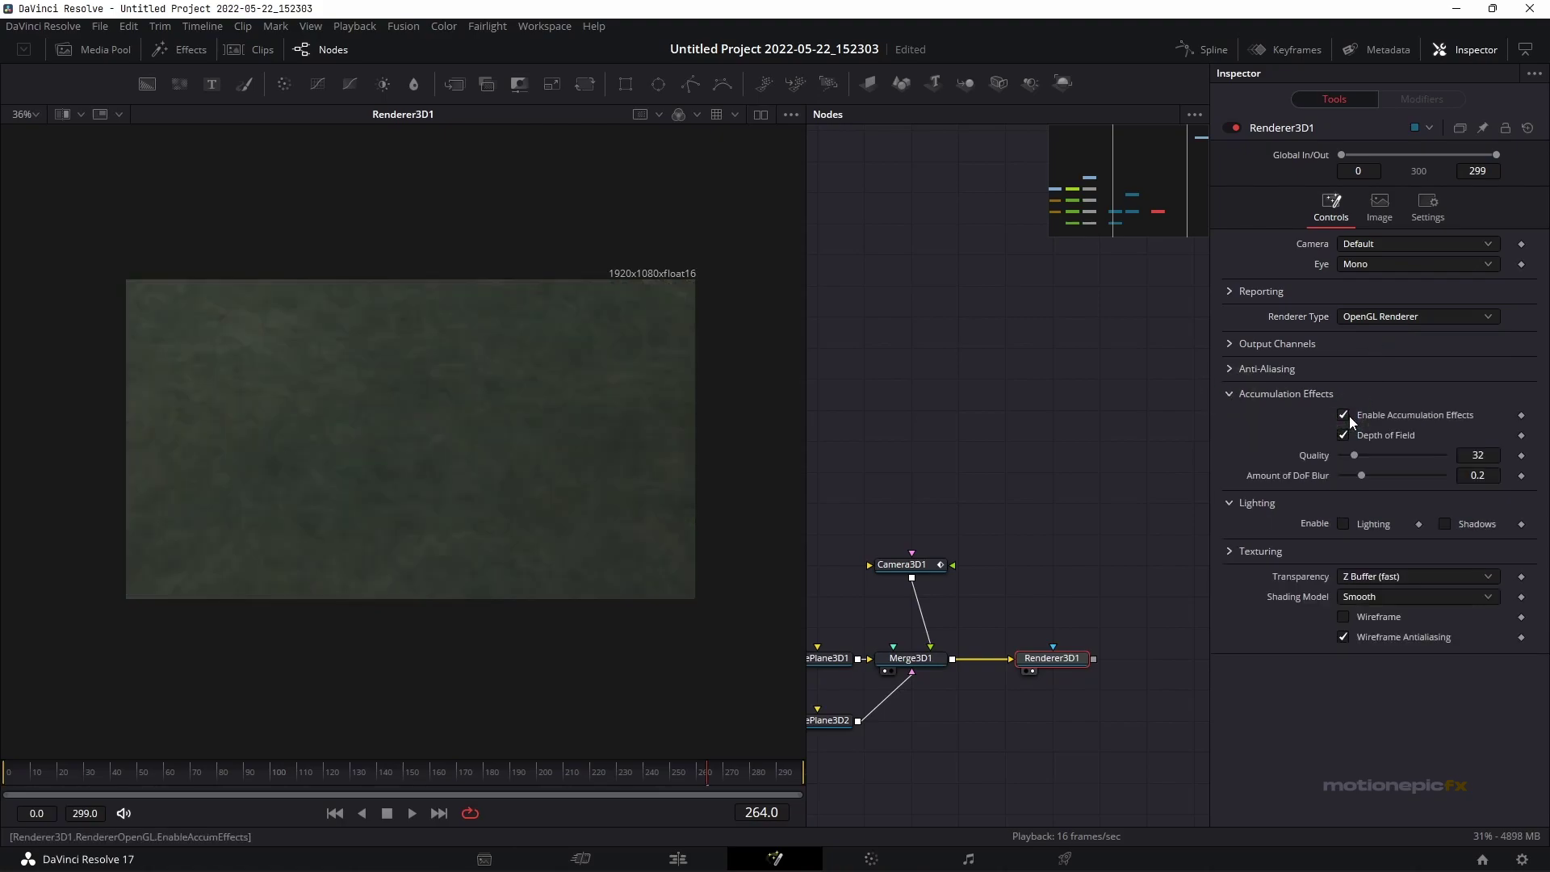
left_click_drag(1363, 472, 1342, 472)
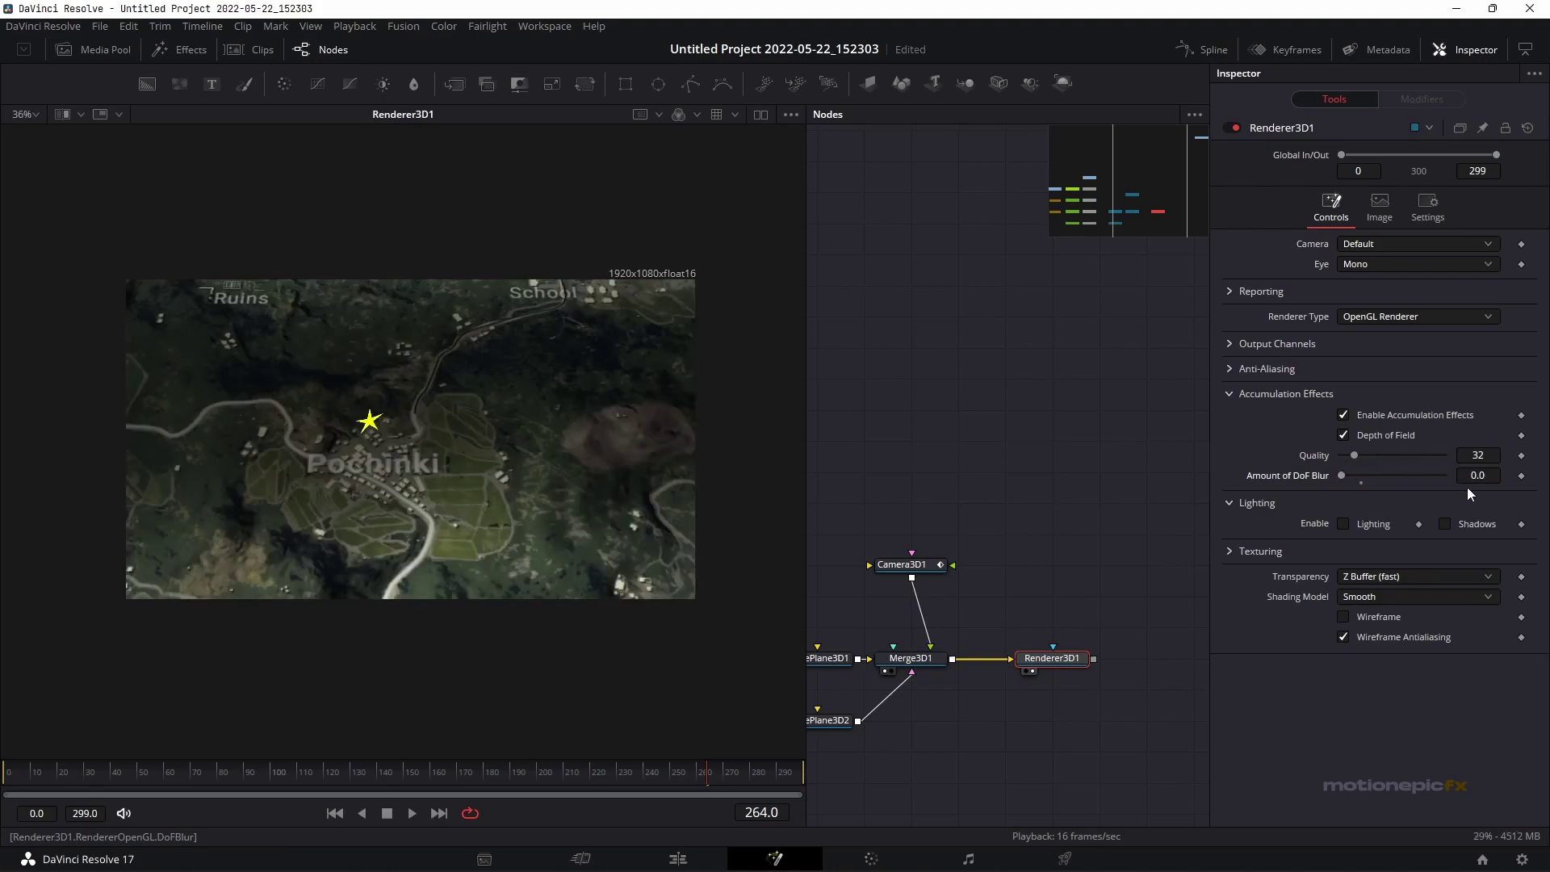
left_click_drag(1477, 474, 1484, 475)
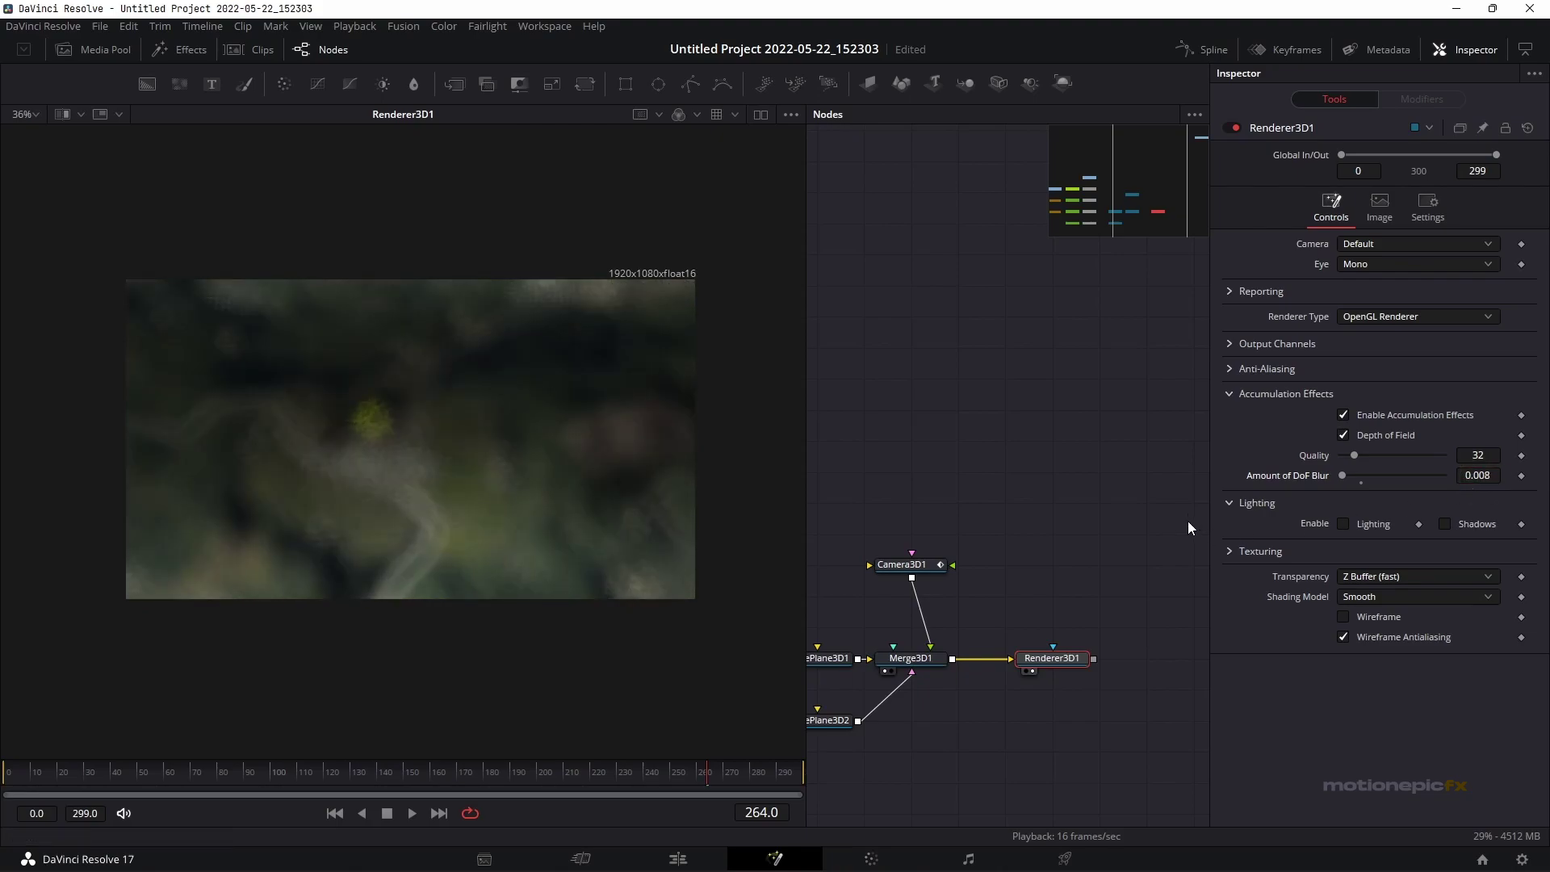
Try Camera3D1 focal plane values such as 0.2 and 0.6, and settle on 0.5
left_click(919, 570)
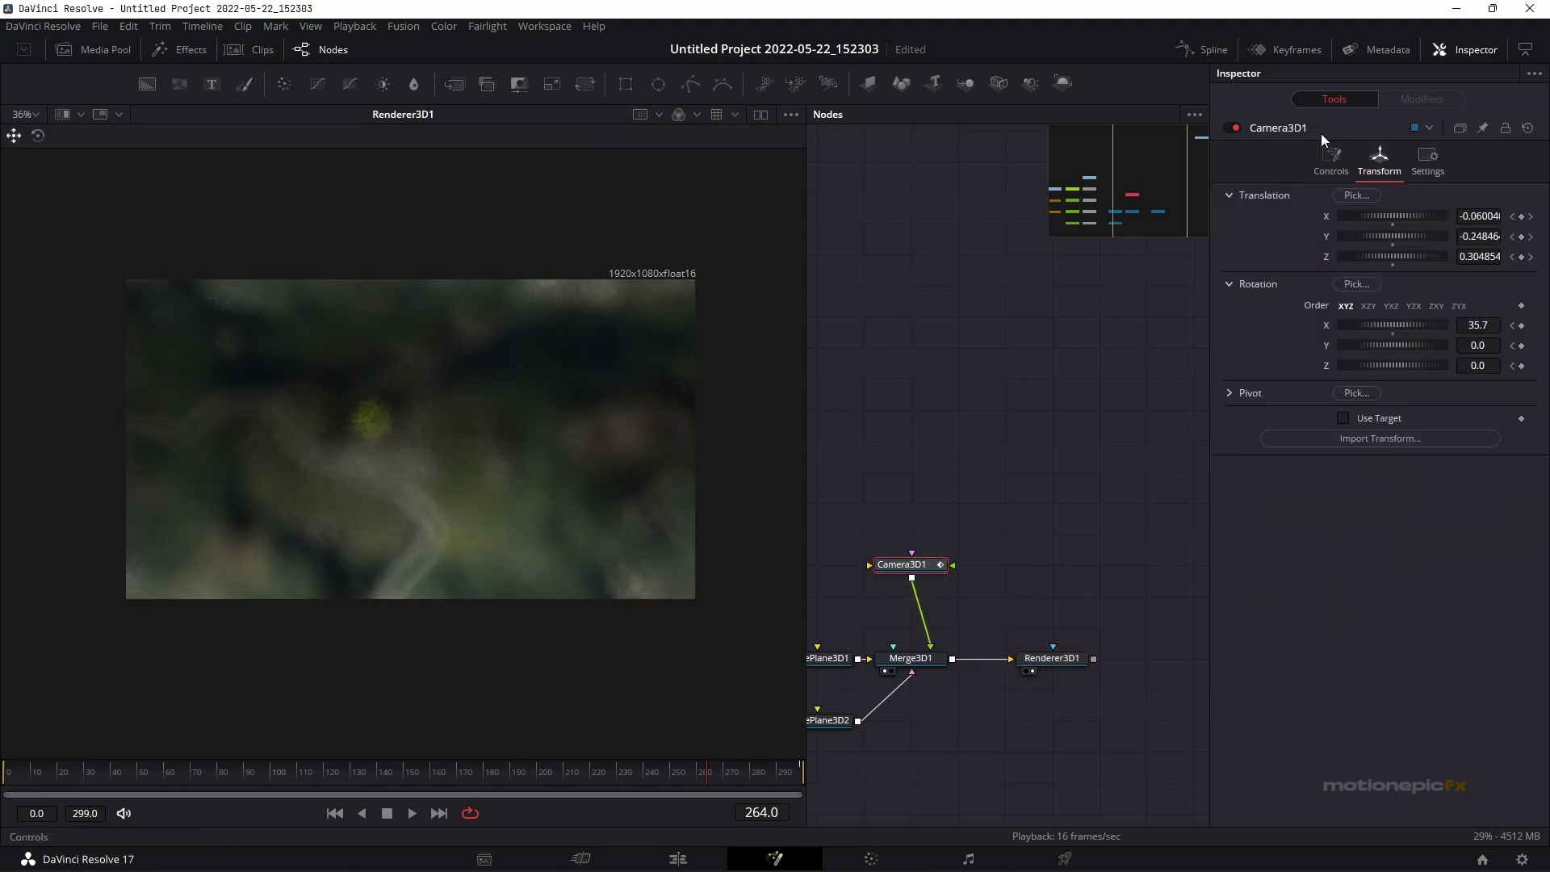
left_click(1330, 162)
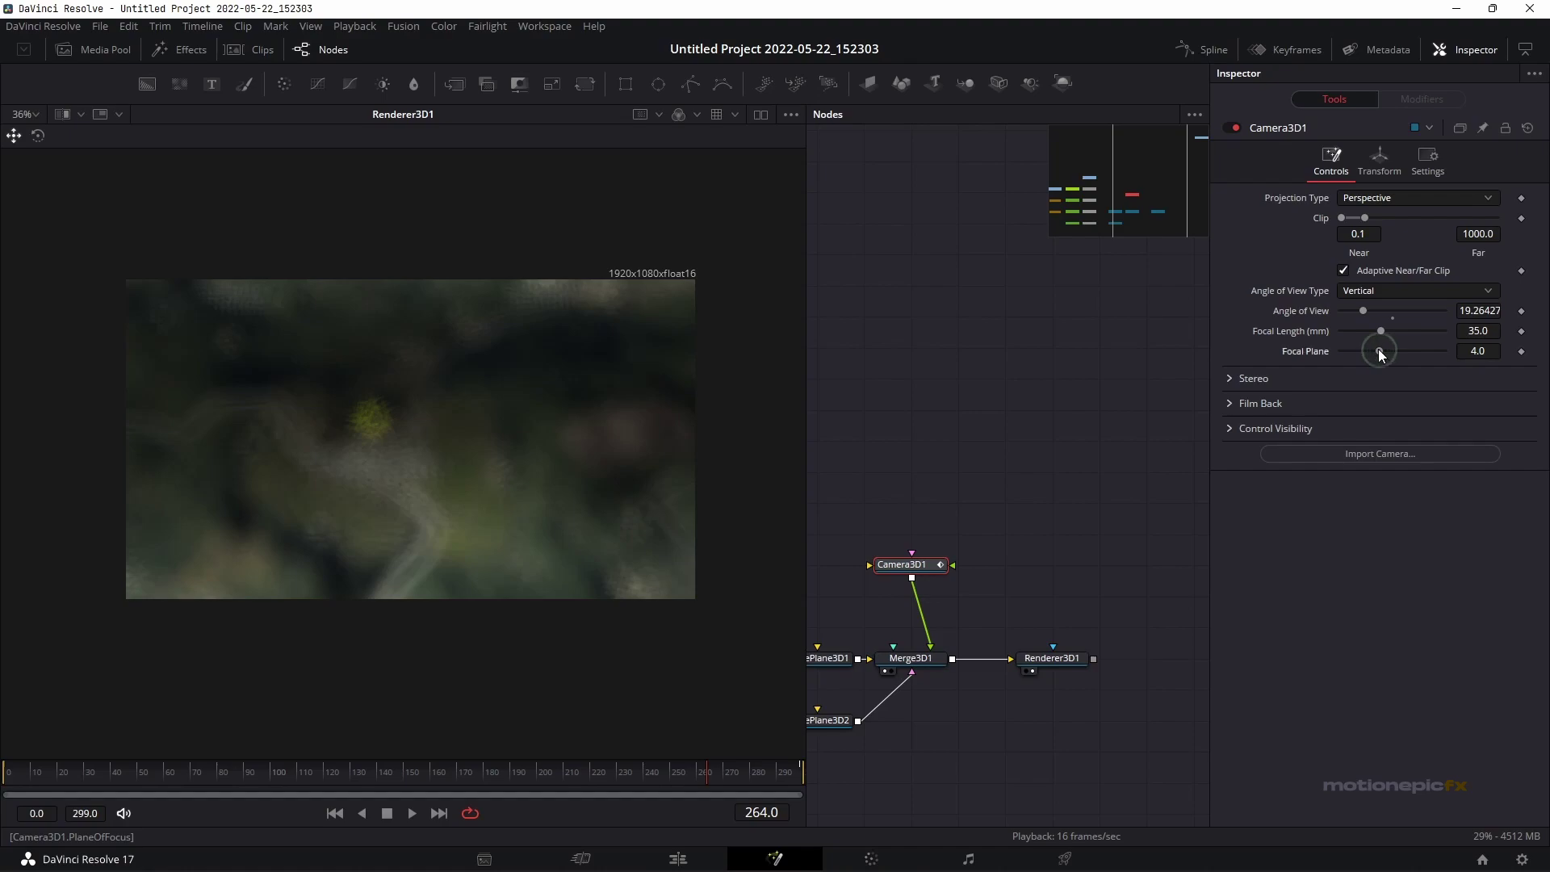
left_click_drag(1380, 353, 1339, 334)
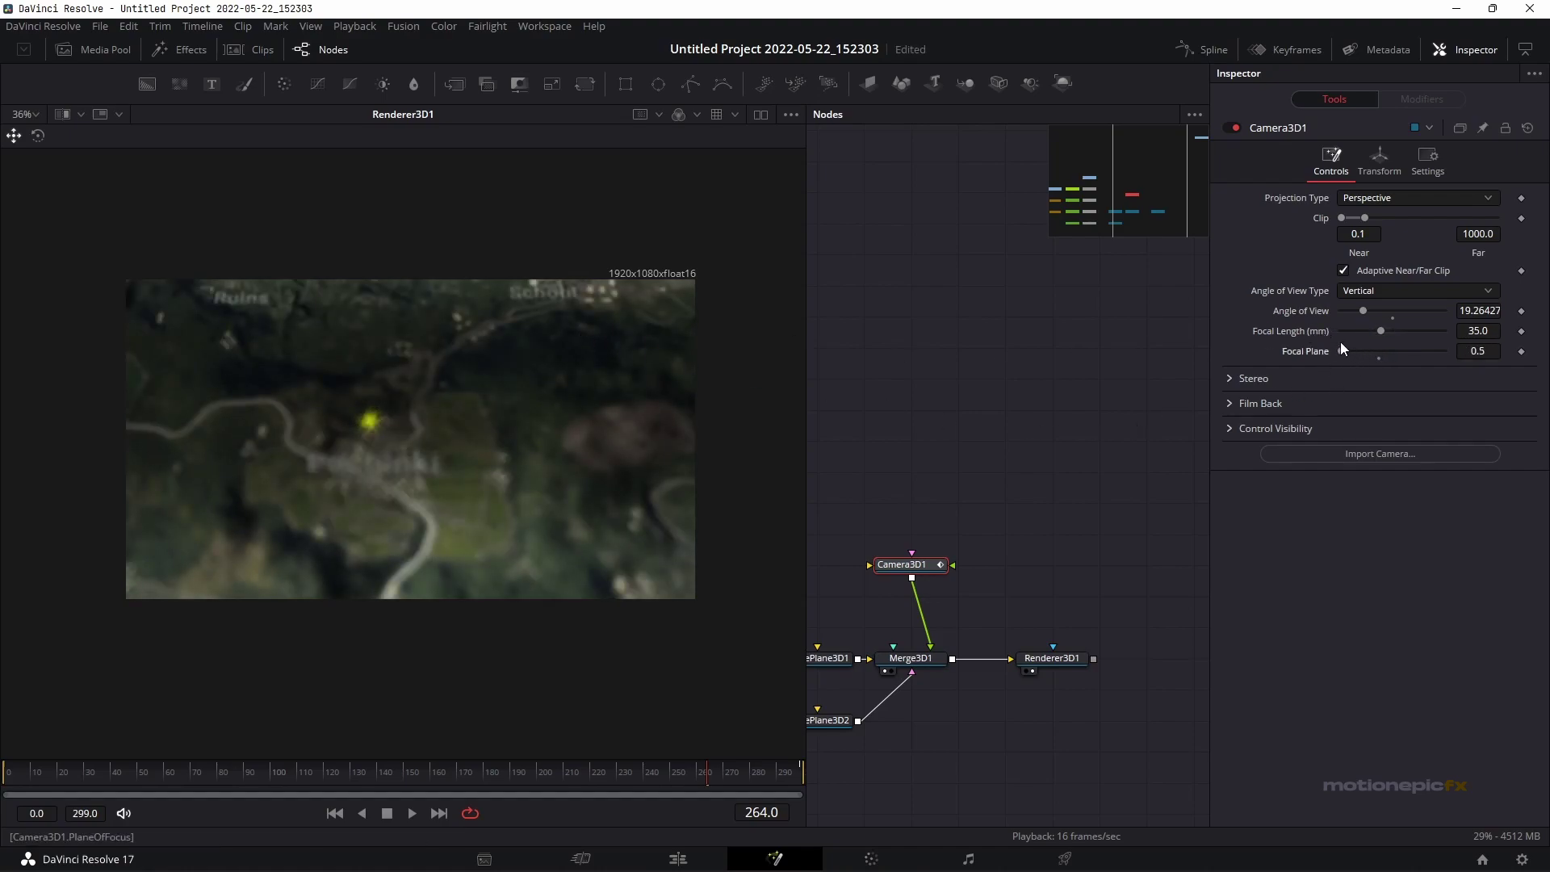
left_click(1491, 352)
key("Return")
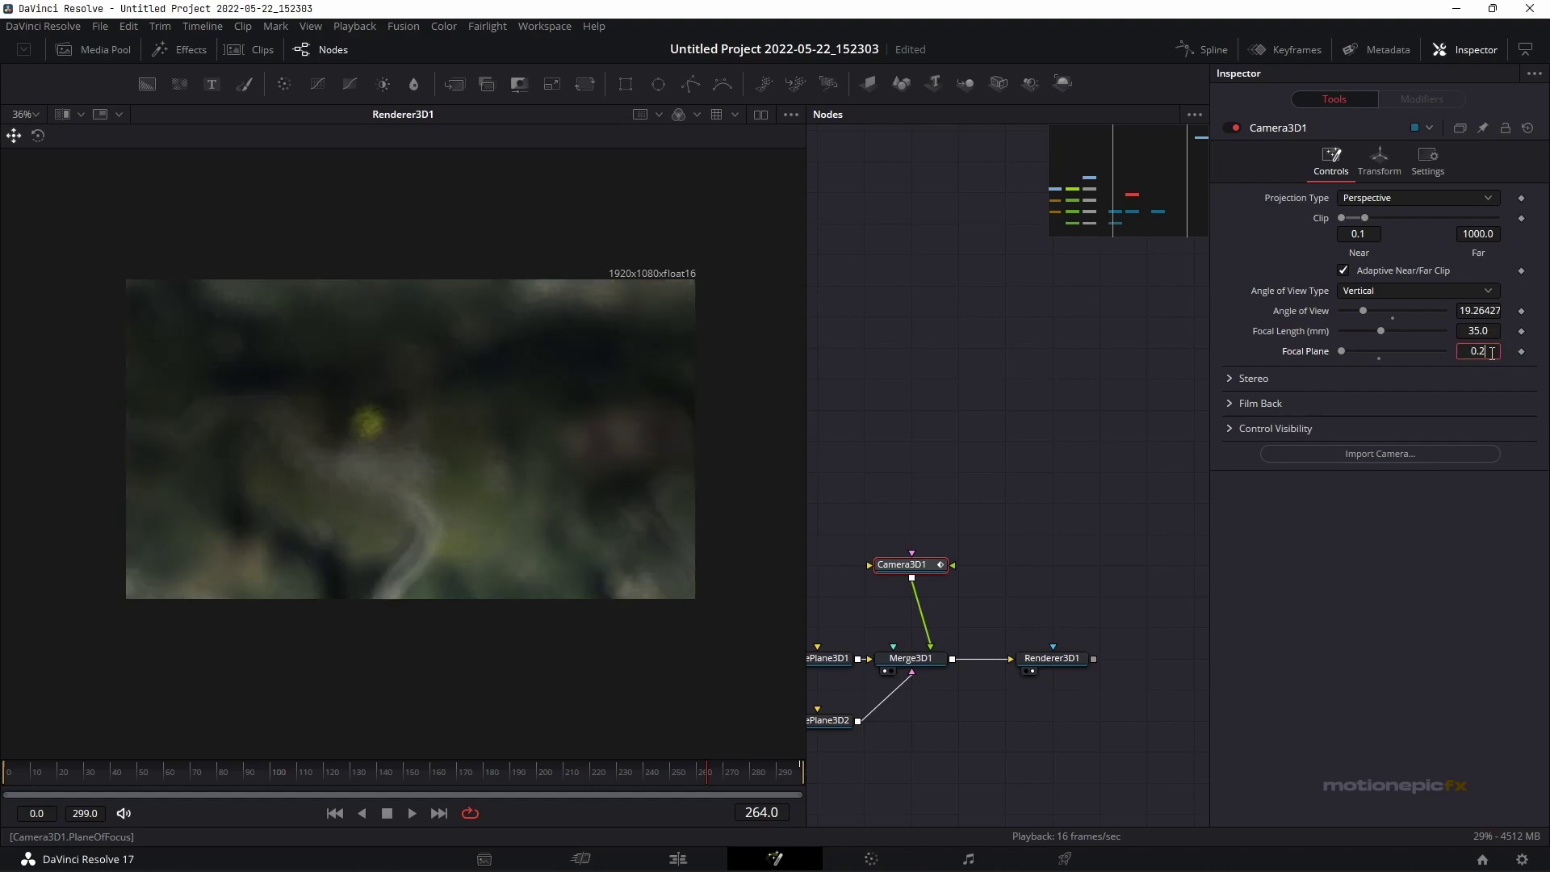
type("6")
key("Return")
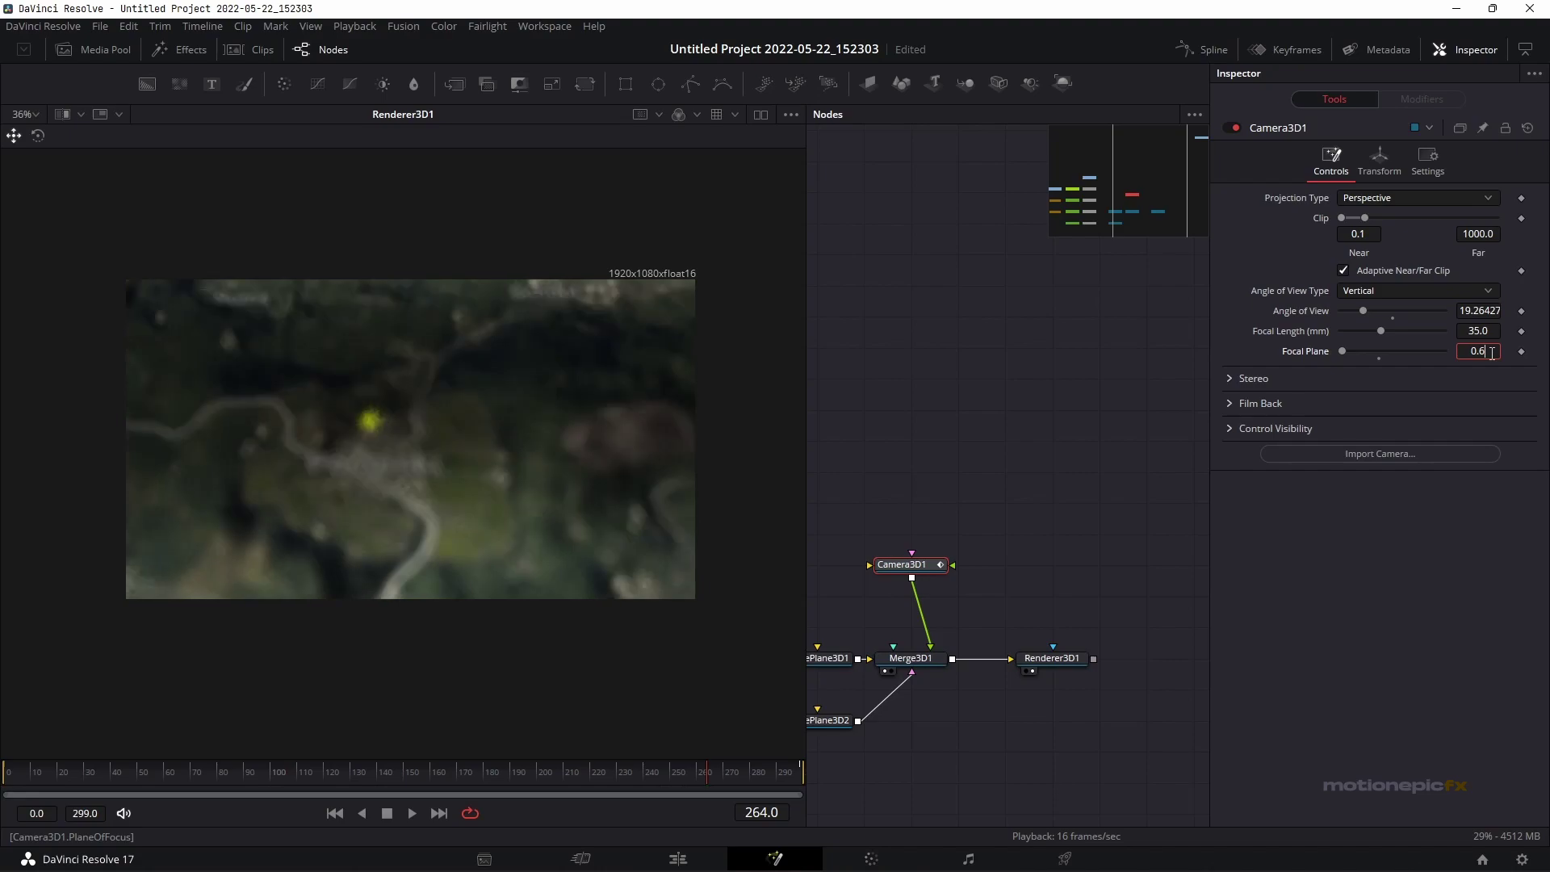
key("Return")
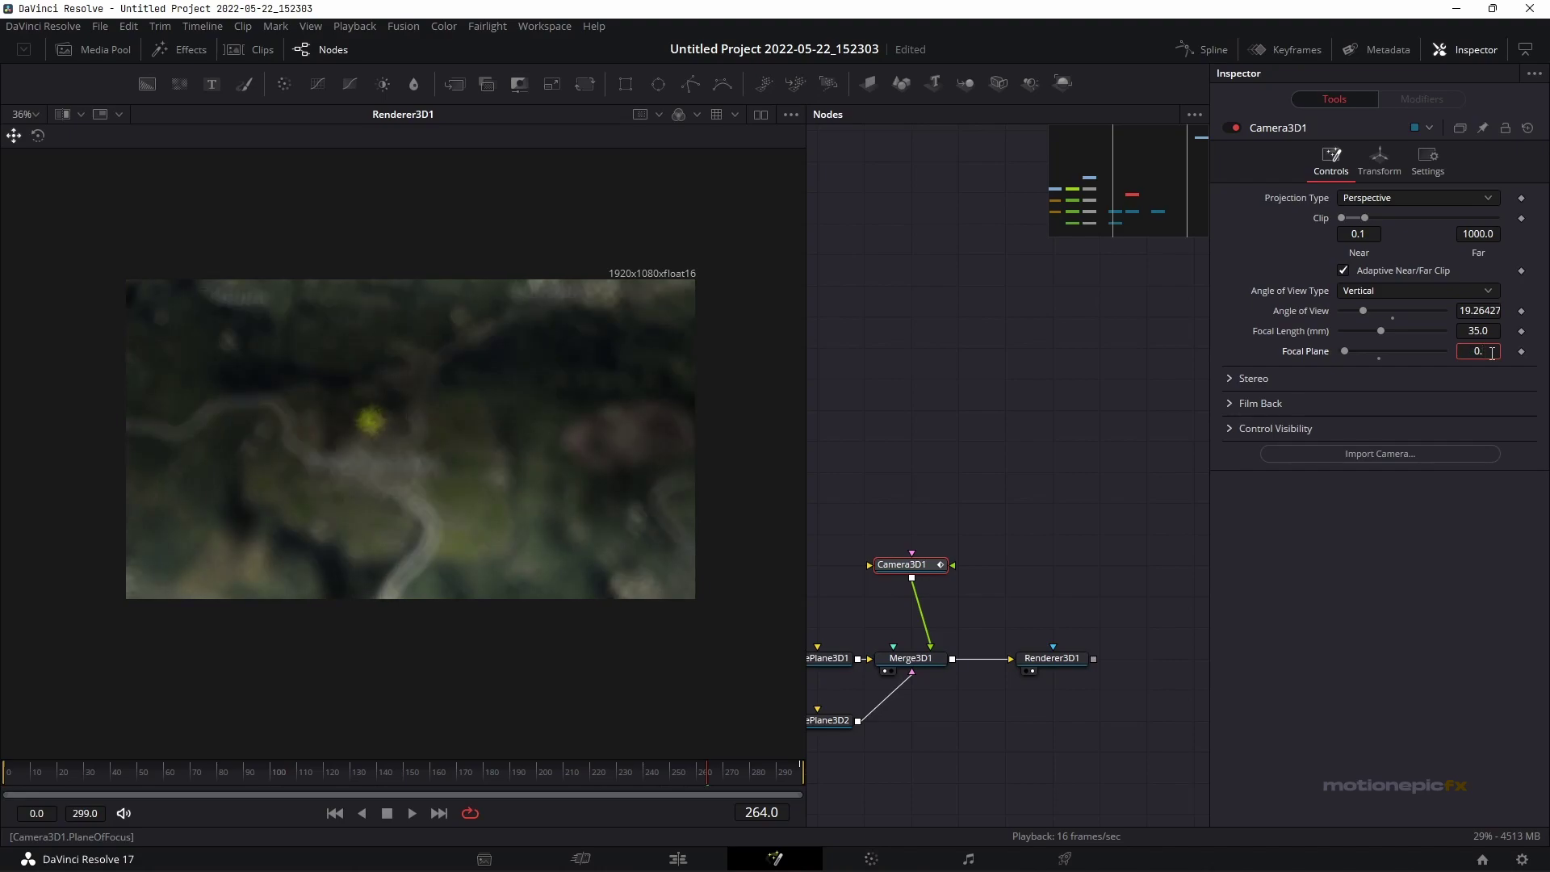
key("Return")
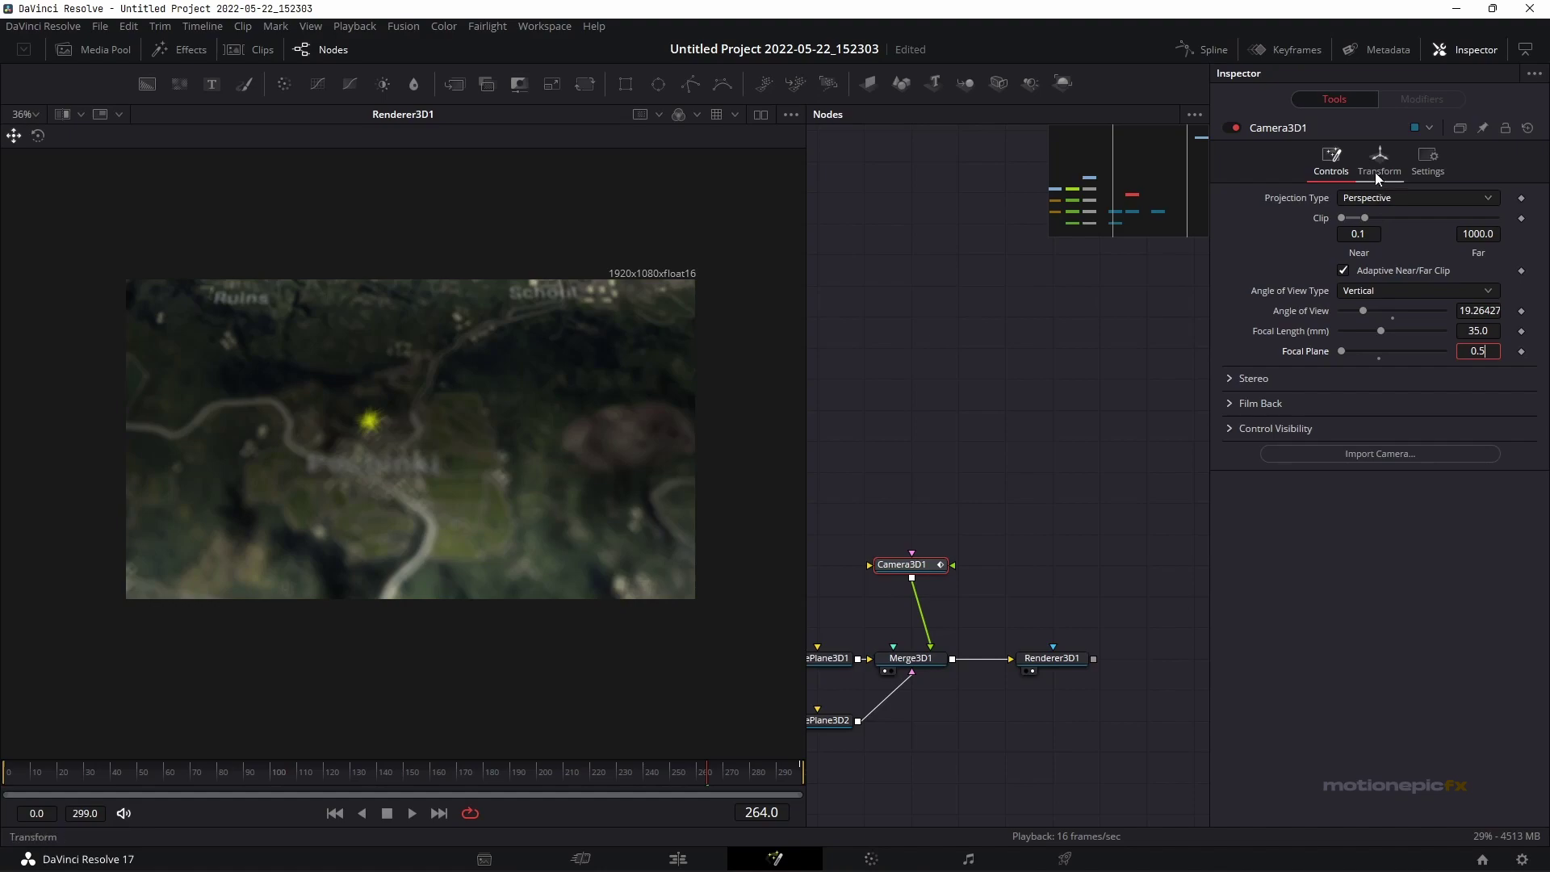
Add a keyframe for Camera3D1's focal plane at frame 0
left_click(10, 776)
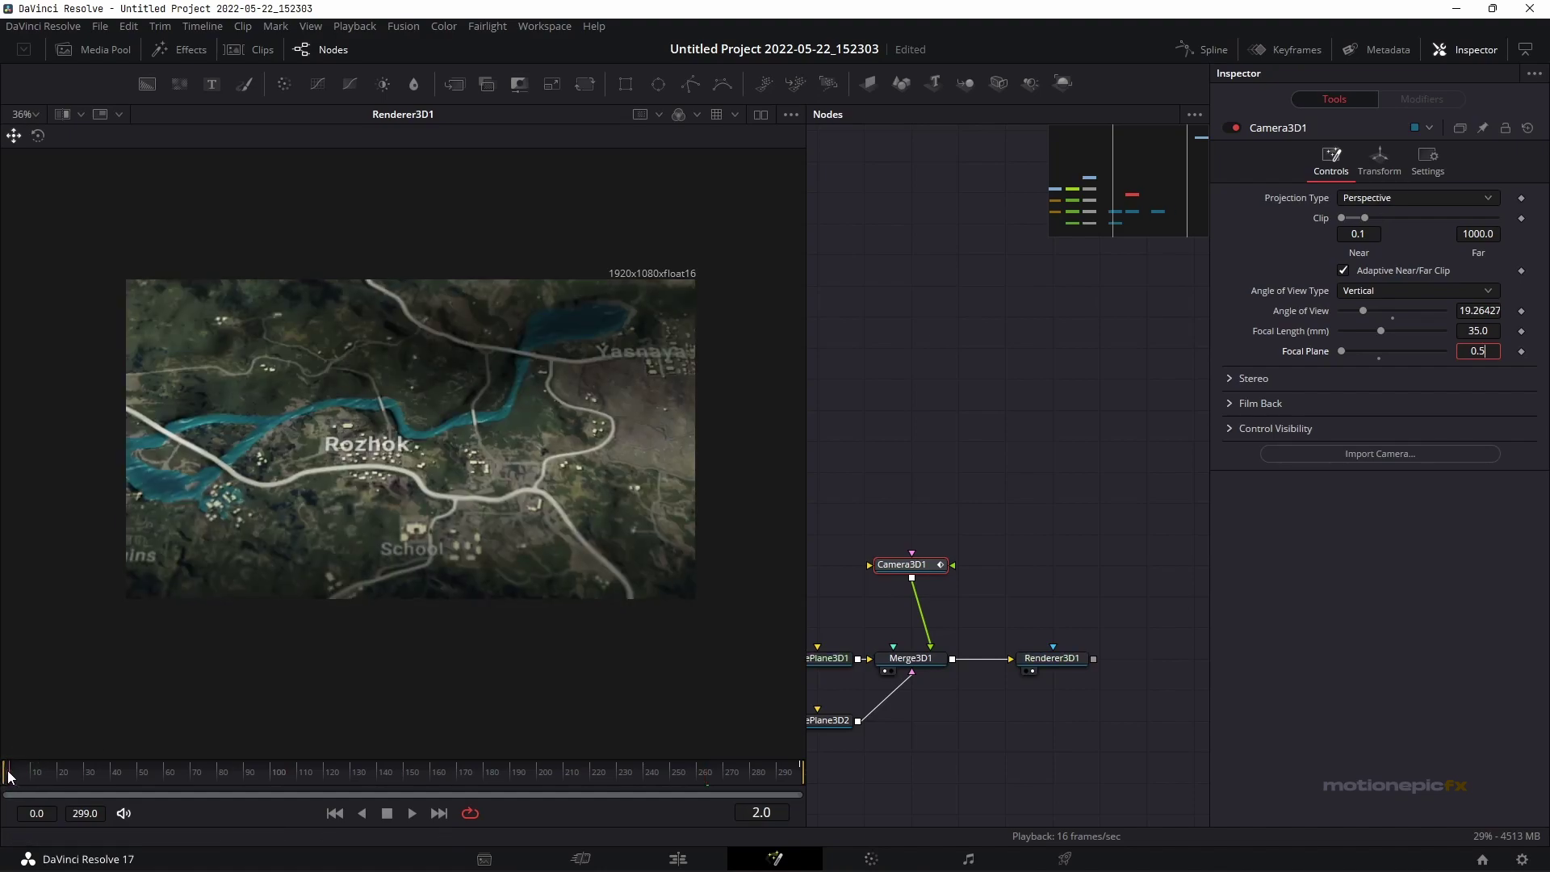
left_click(7, 777)
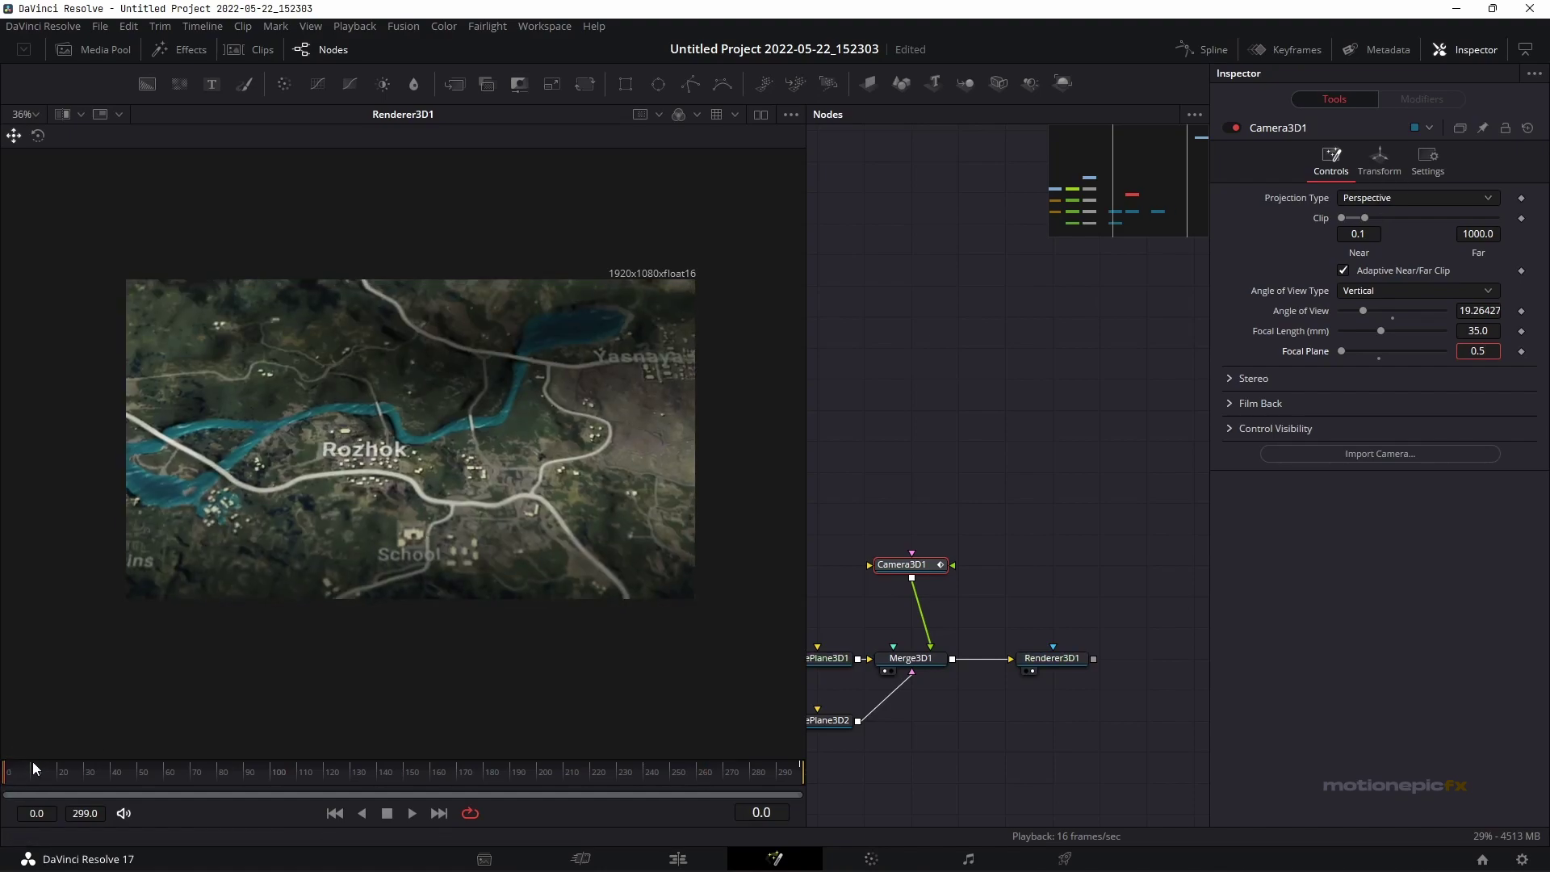
left_click(1521, 352)
Keyframe Camera3D1's focal plane at frame 299, trying values such as 1.472, 0.2 and 0.4
left_click(800, 768)
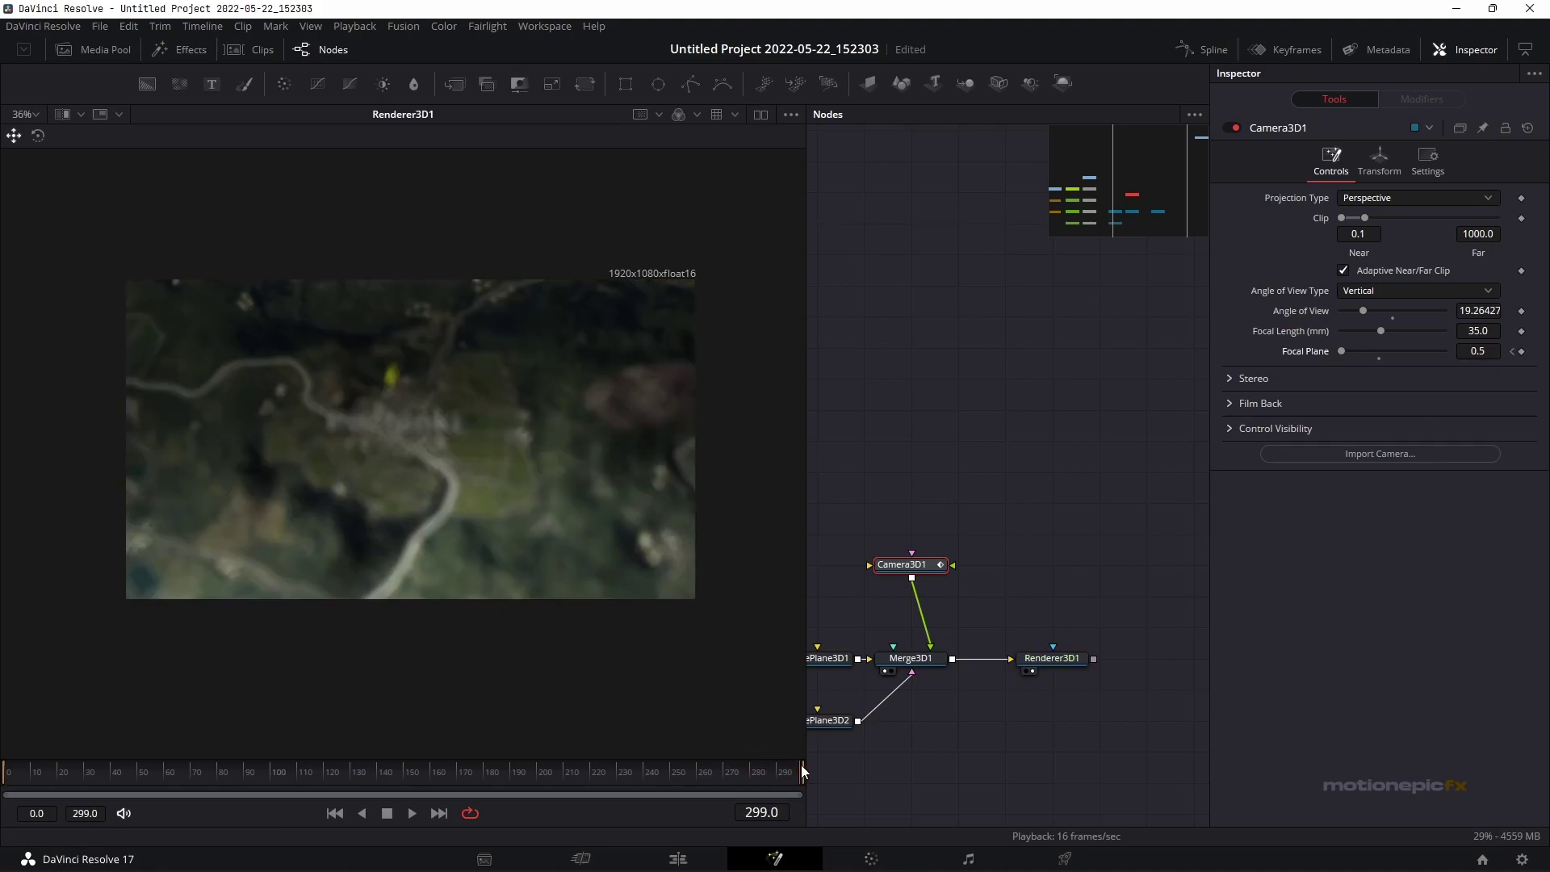
left_click_drag(1340, 352, 1350, 351)
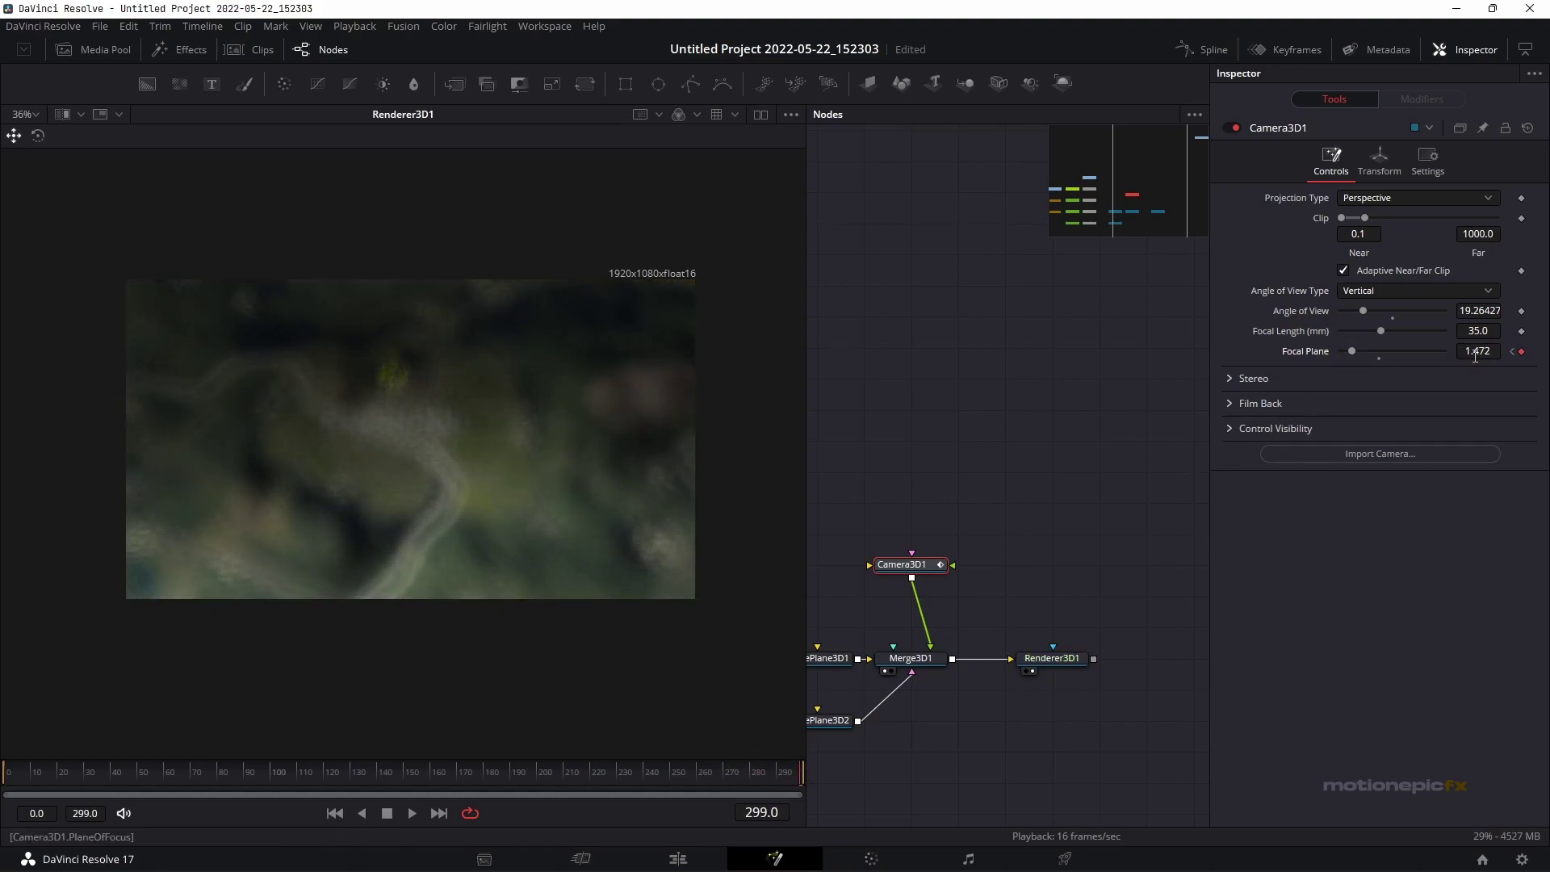
left_click(1478, 352)
type("0.2")
key("Return")
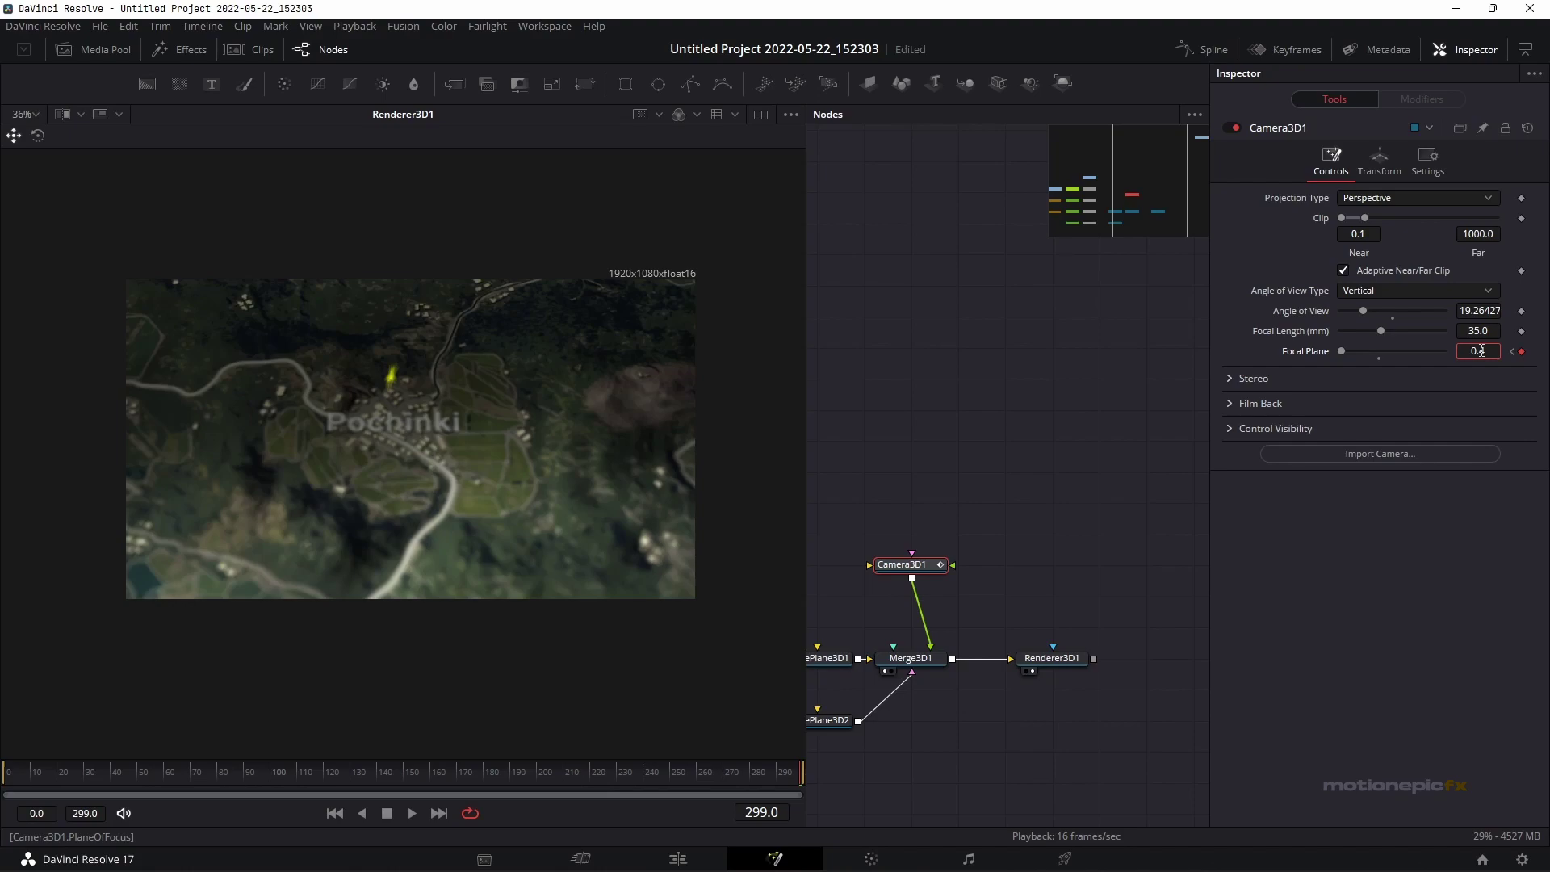
Reduce Renderer3D1's amount of DoF blur to 0.003
left_click(1054, 661)
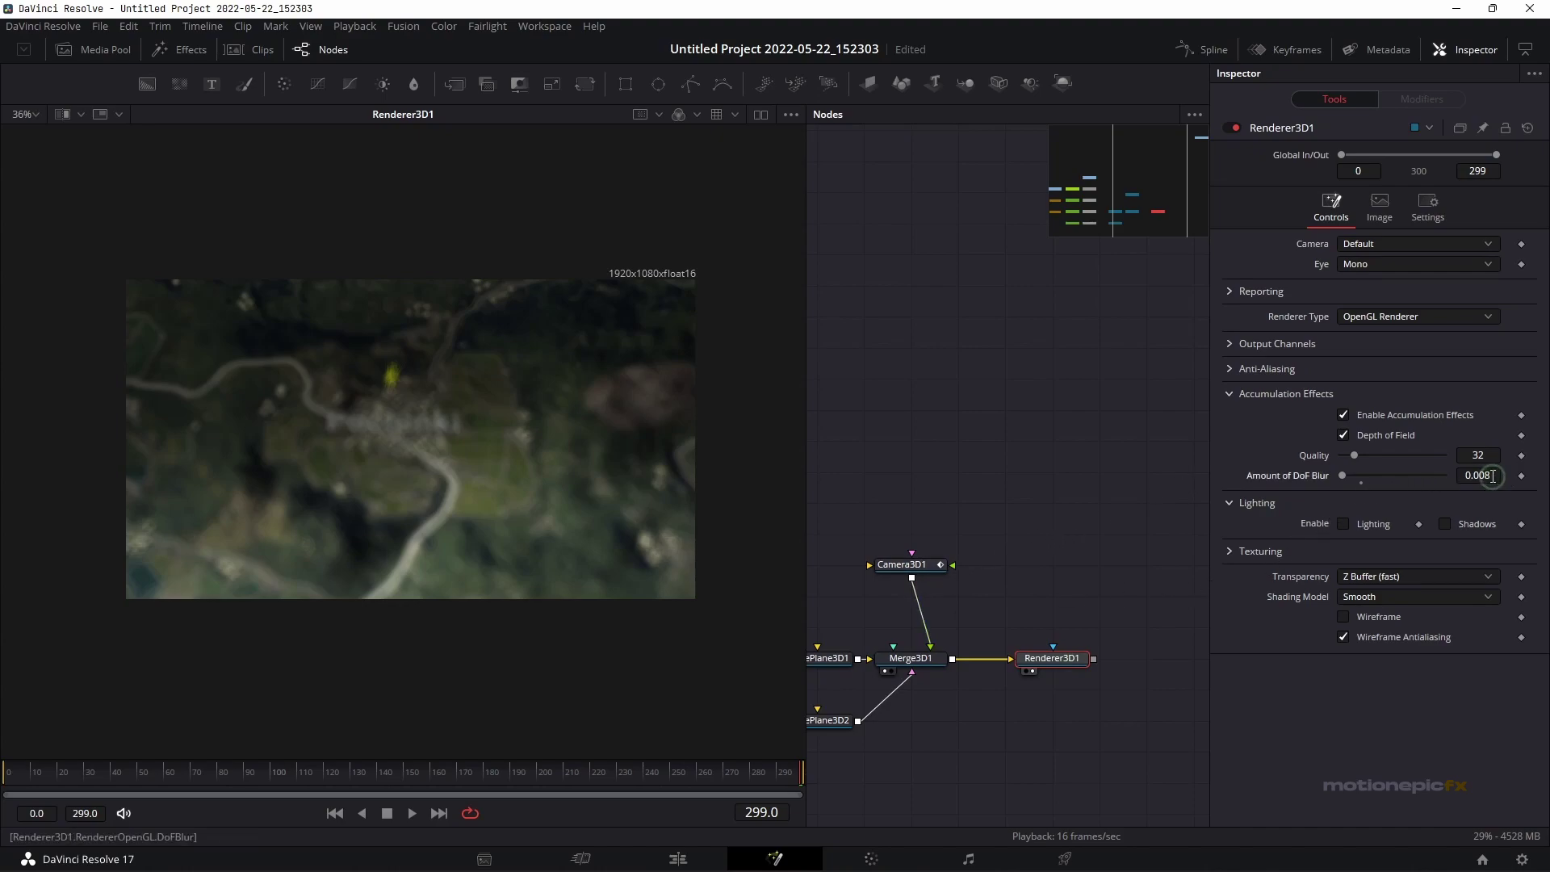
left_click_drag(1487, 476, 1456, 477)
type("0.005")
key("Return")
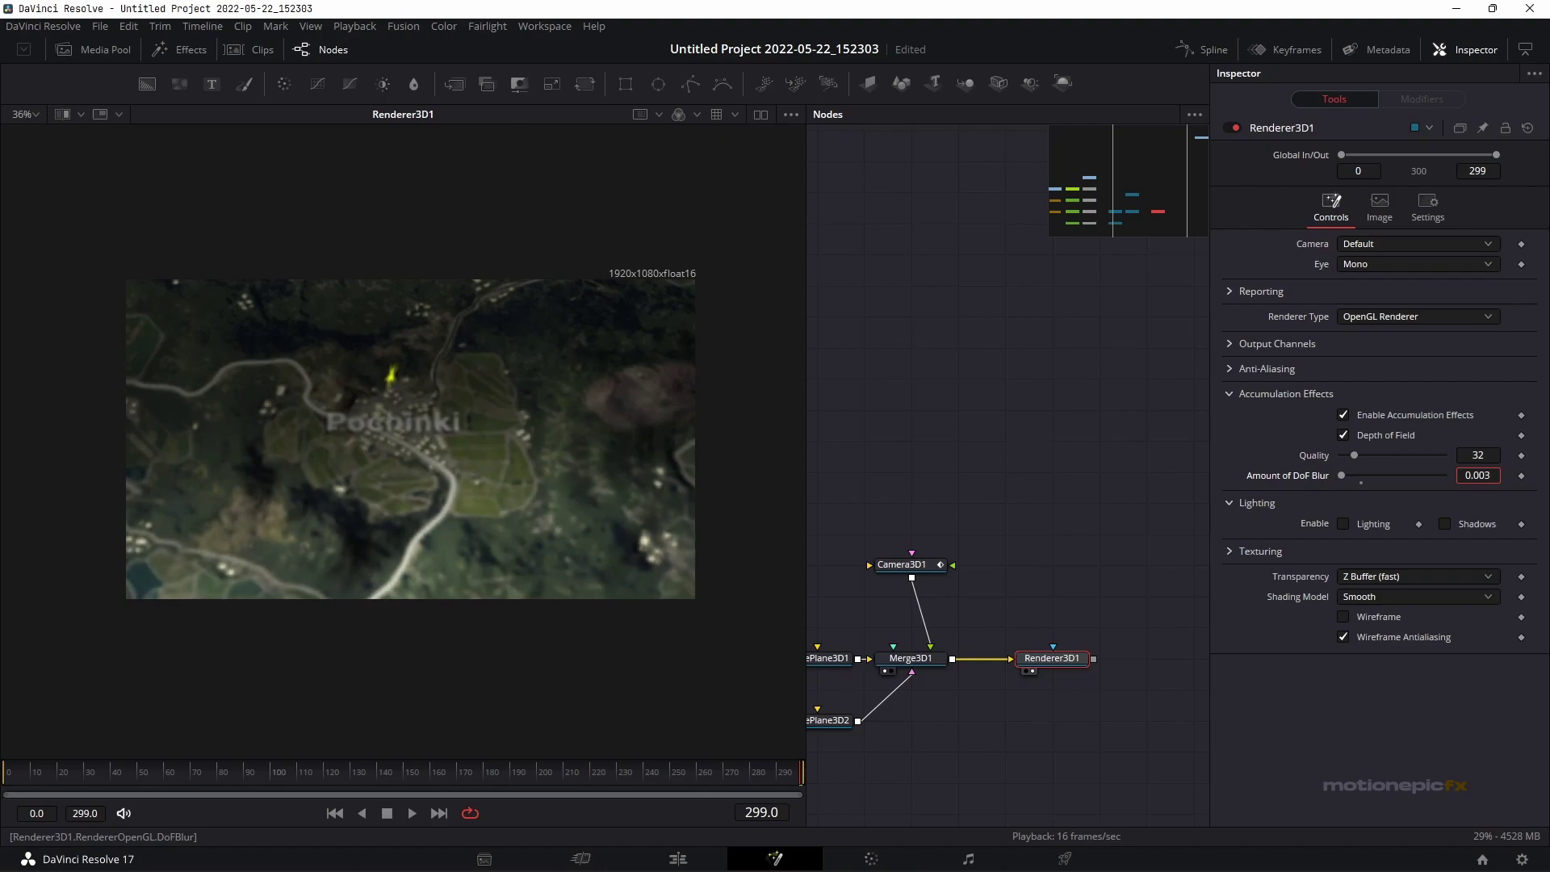
Set Camera3D1's focal plane keyframes to 0.5 at frame 299 and 0.3 at frame 0
left_click(913, 564)
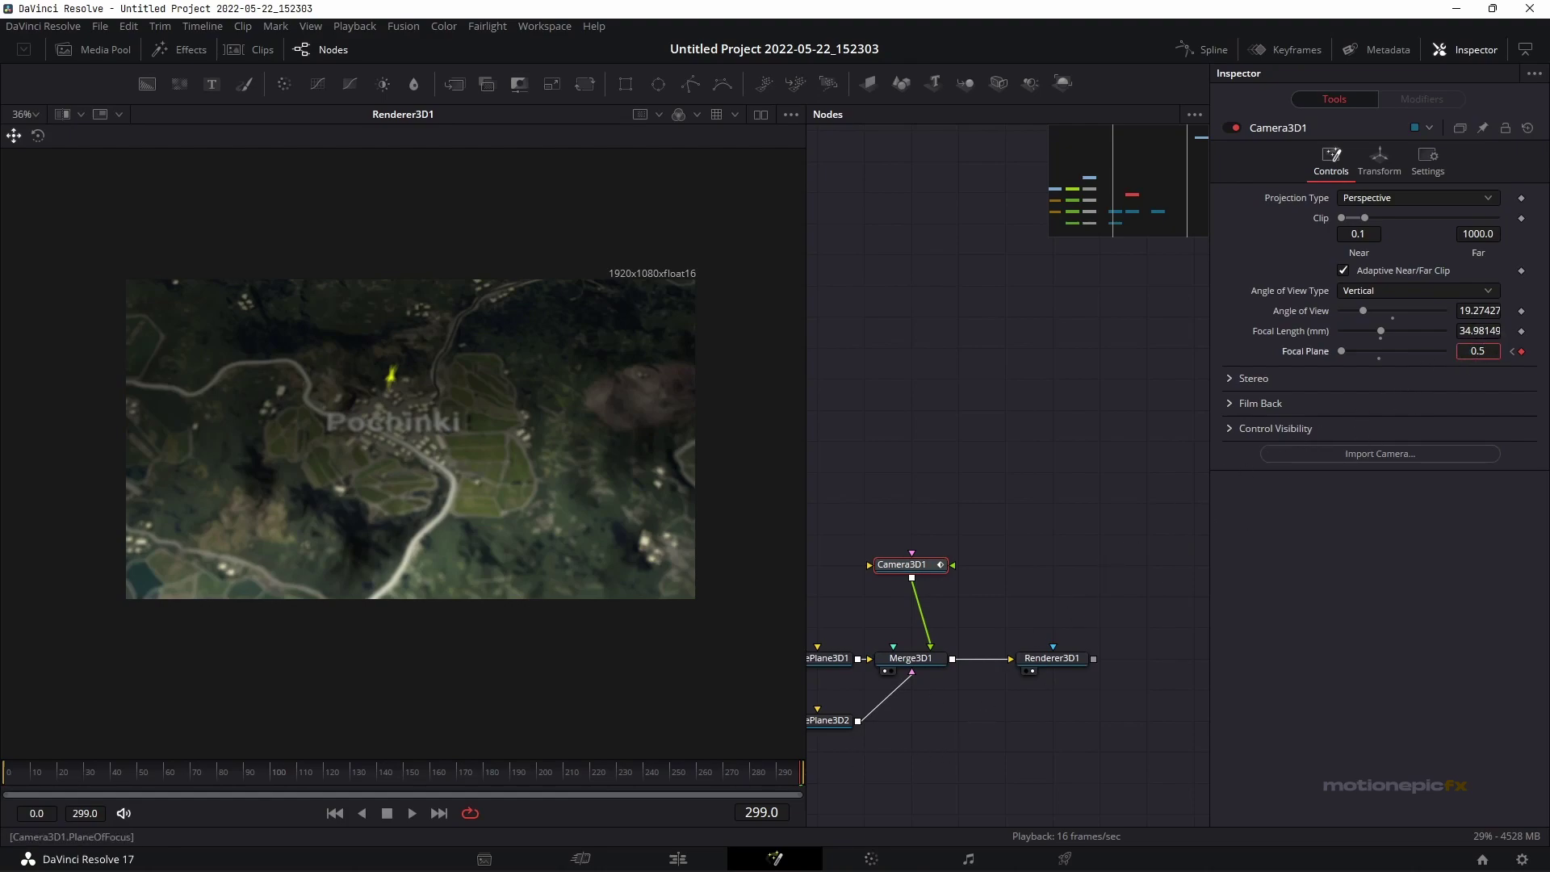
mouse_move(1478, 351)
left_mouse_down()
mouse_move(1533, 350)
mouse_move(1477, 350)
left_mouse_up()
left_click(1512, 351)
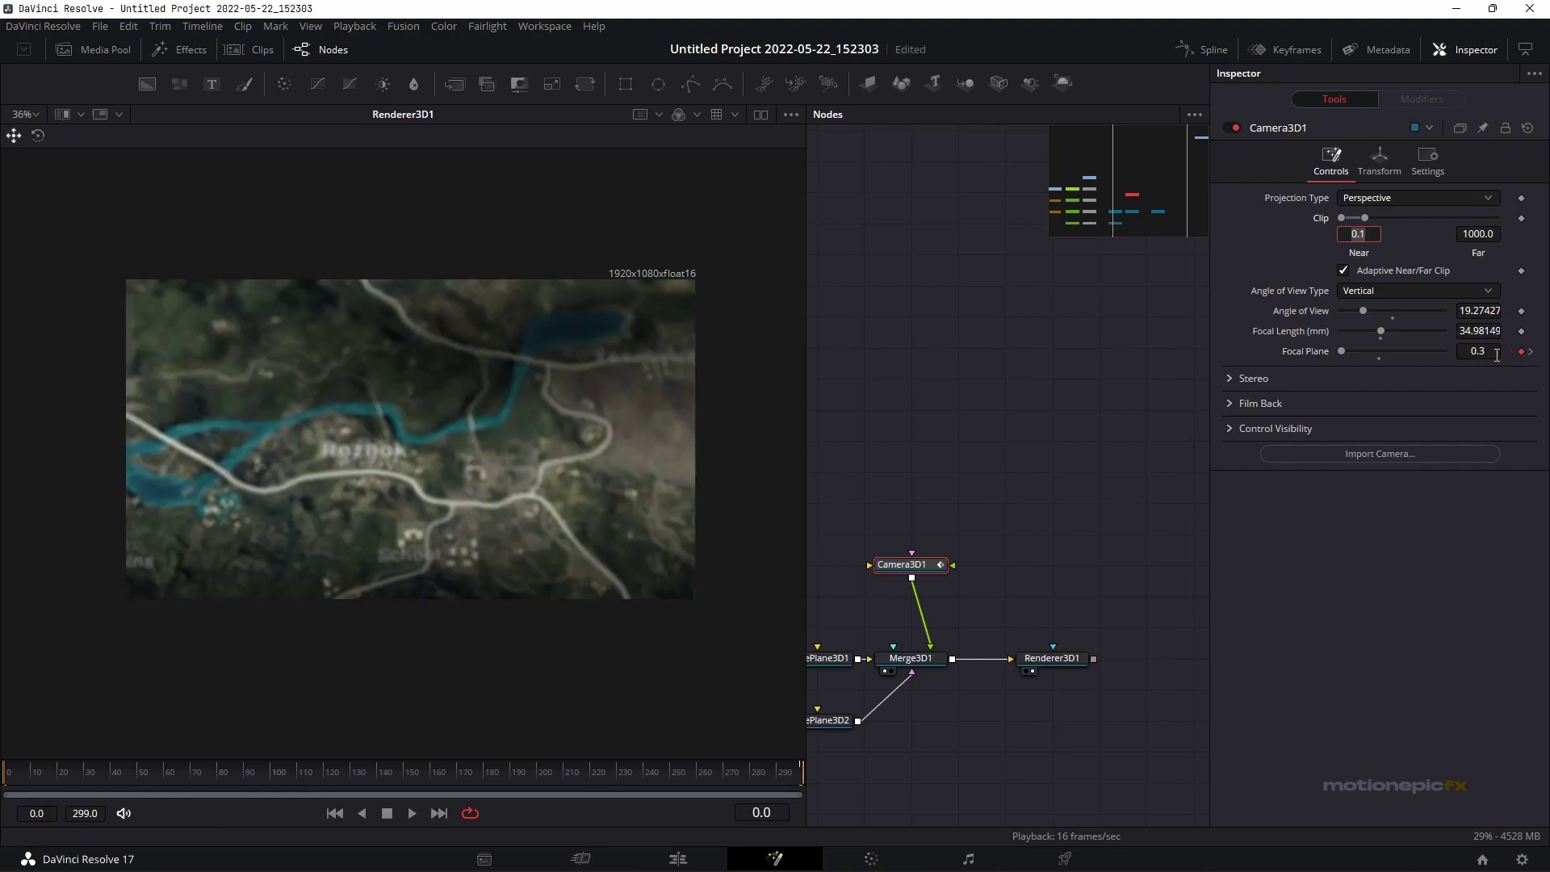
left_click_drag(56, 767, 52, 769)
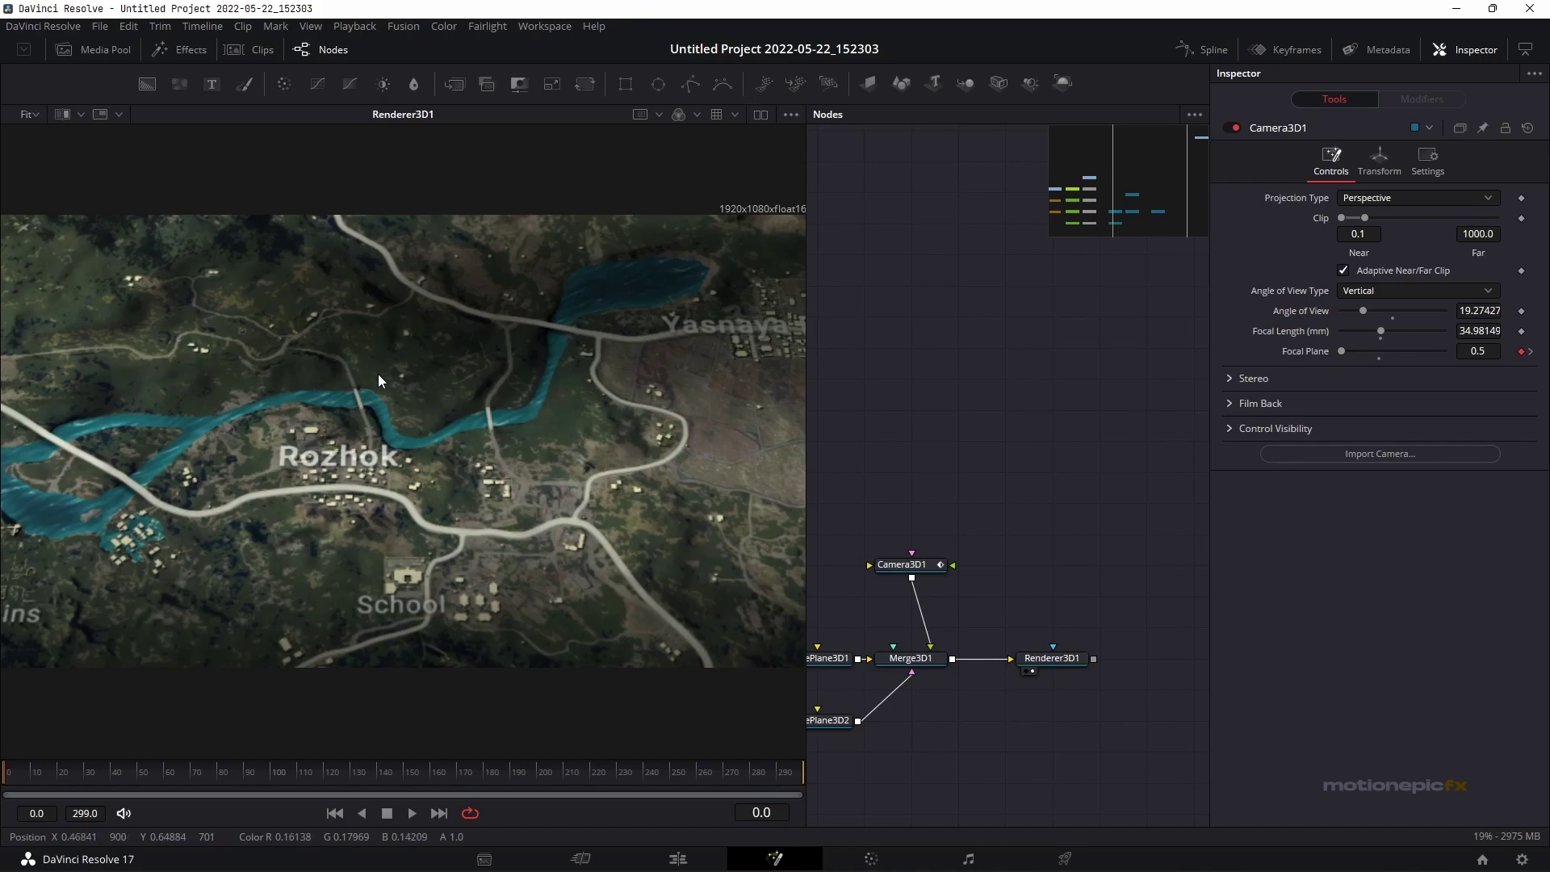
left_click(1493, 352)
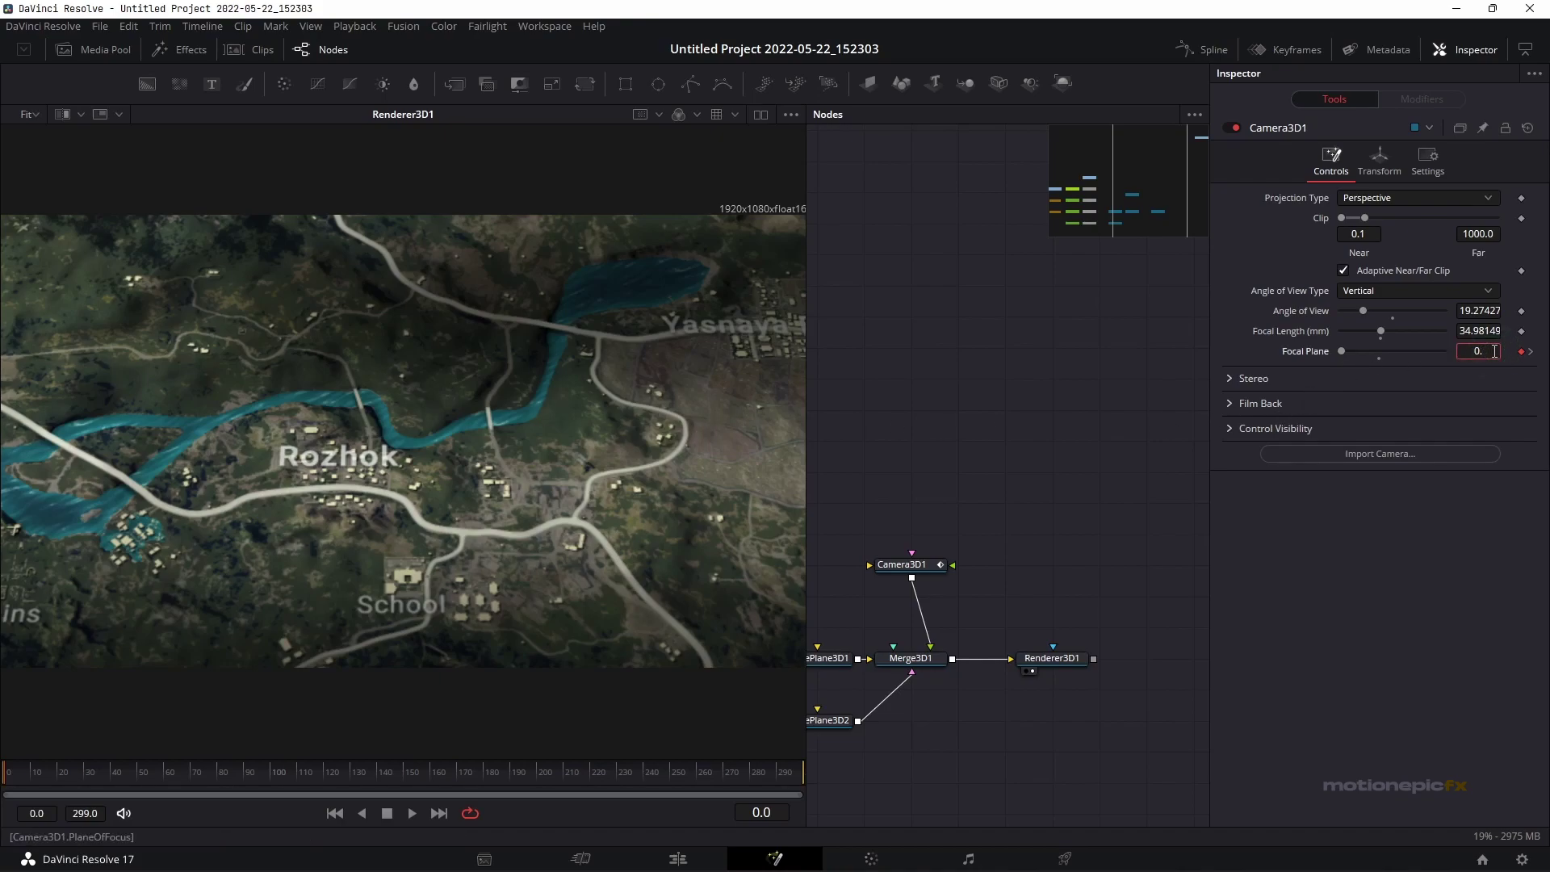
key("Tab")
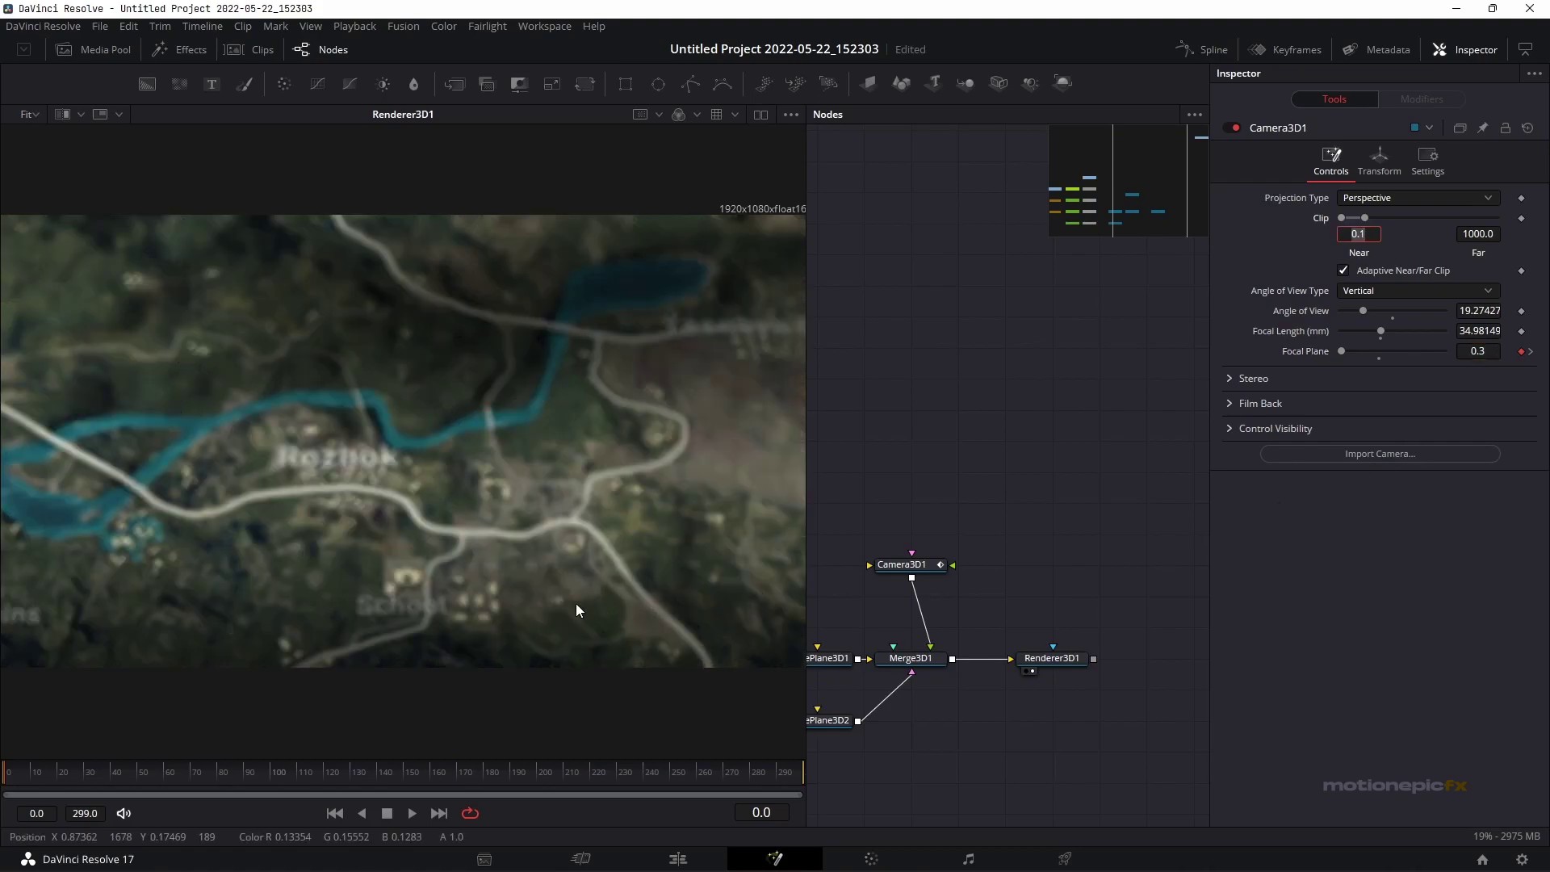
Check the animated focus at several points along the timeline, including frames 147, 186 and 260
left_click(289, 771)
left_click(395, 769)
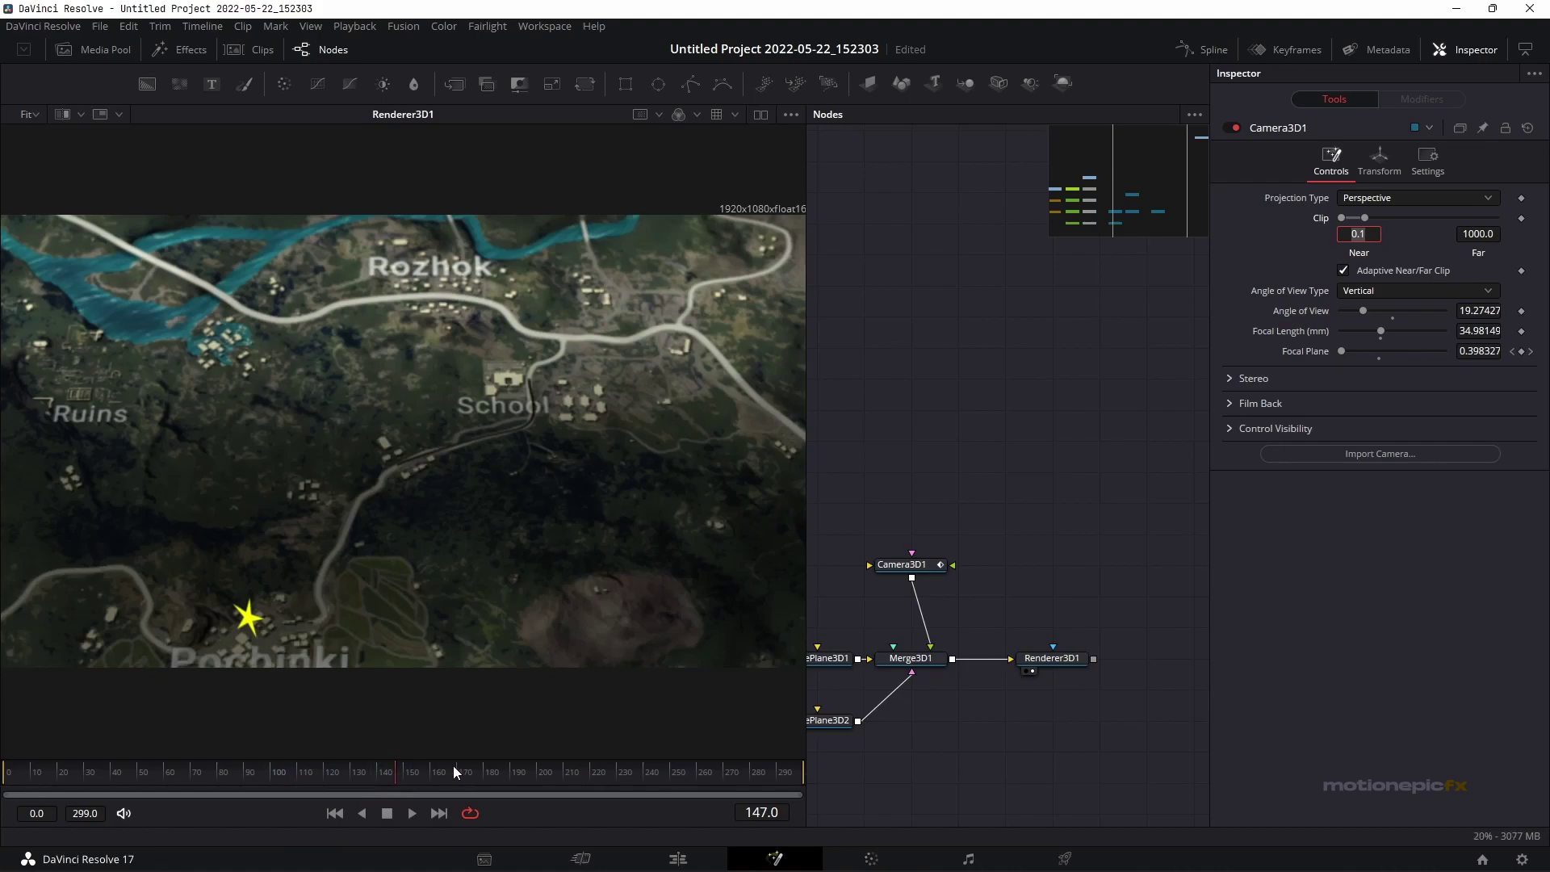
left_click(501, 763)
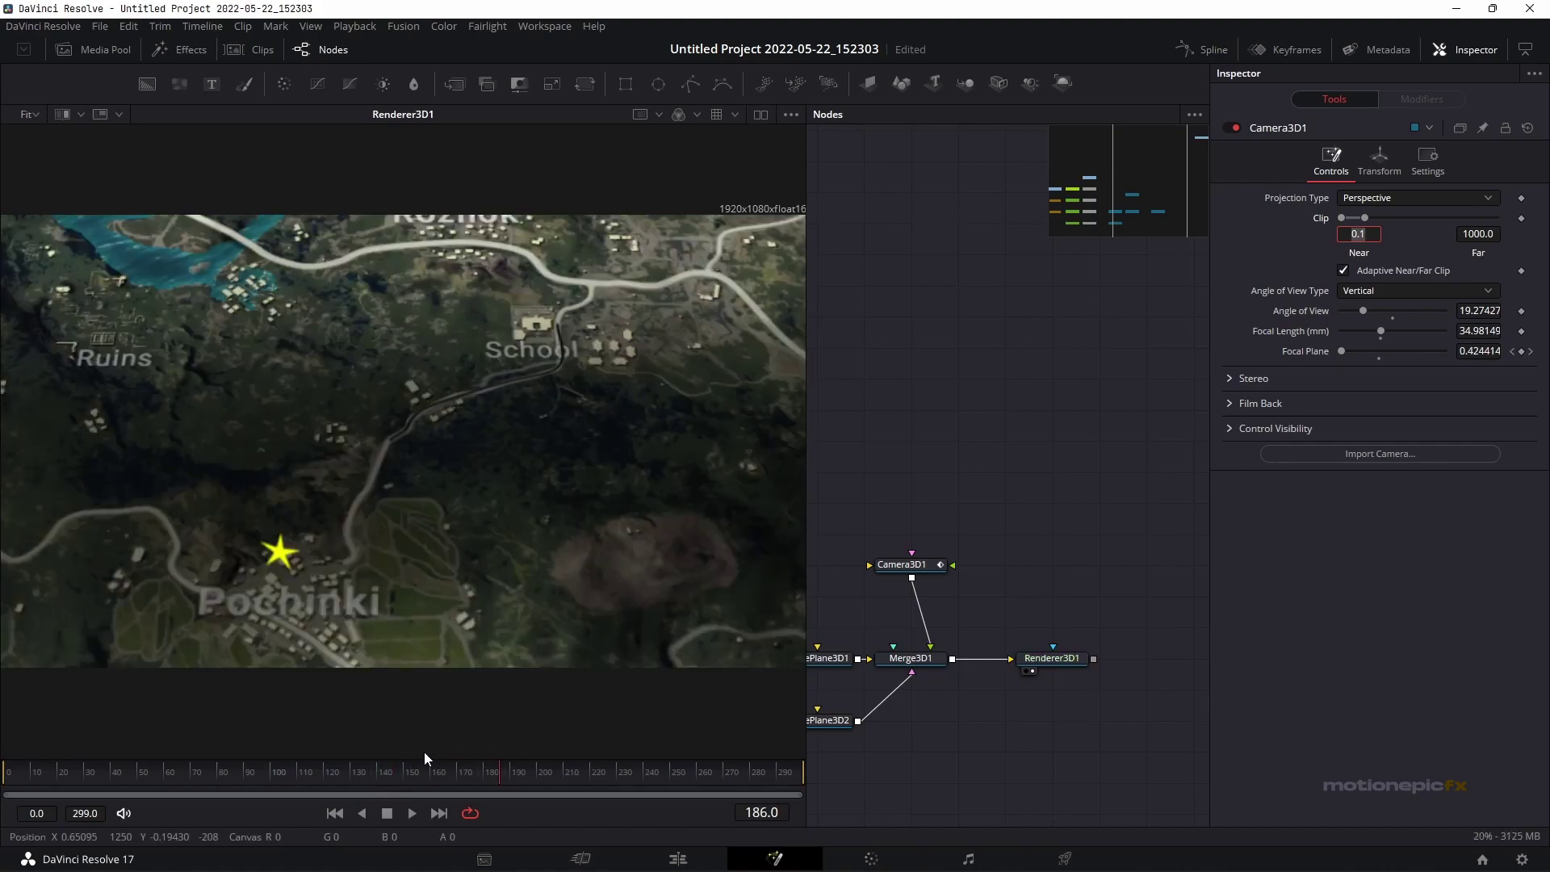
left_click(606, 766)
left_click(698, 767)
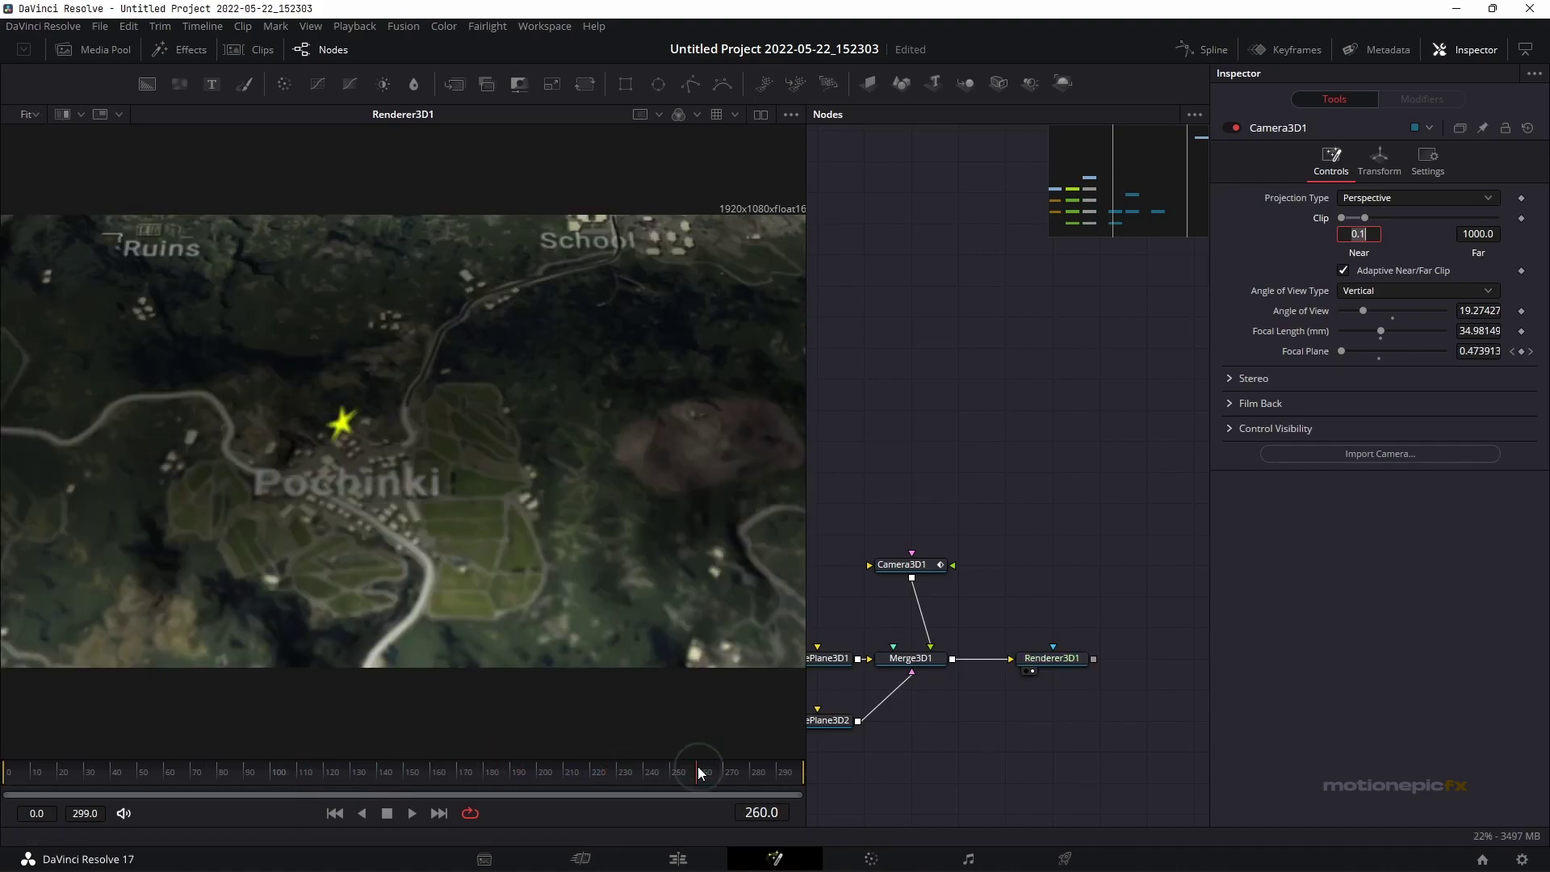
Lower Camera3D1's focal plane keyframe at frame 299 to 0.4, and reduce it further to 0.3
left_click(738, 763)
left_click(790, 763)
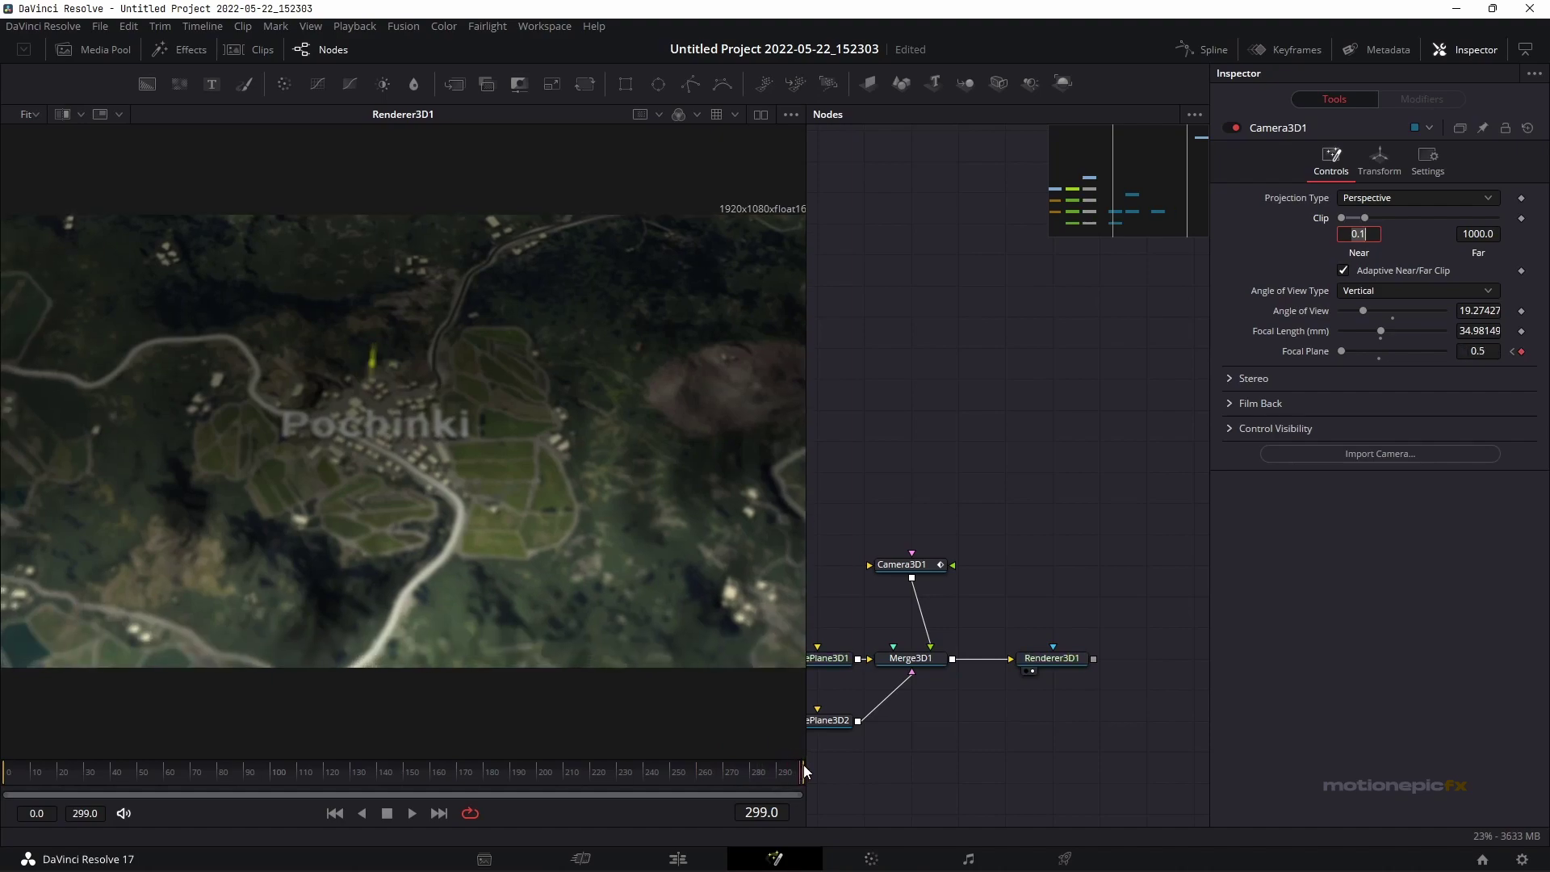
left_click(802, 763)
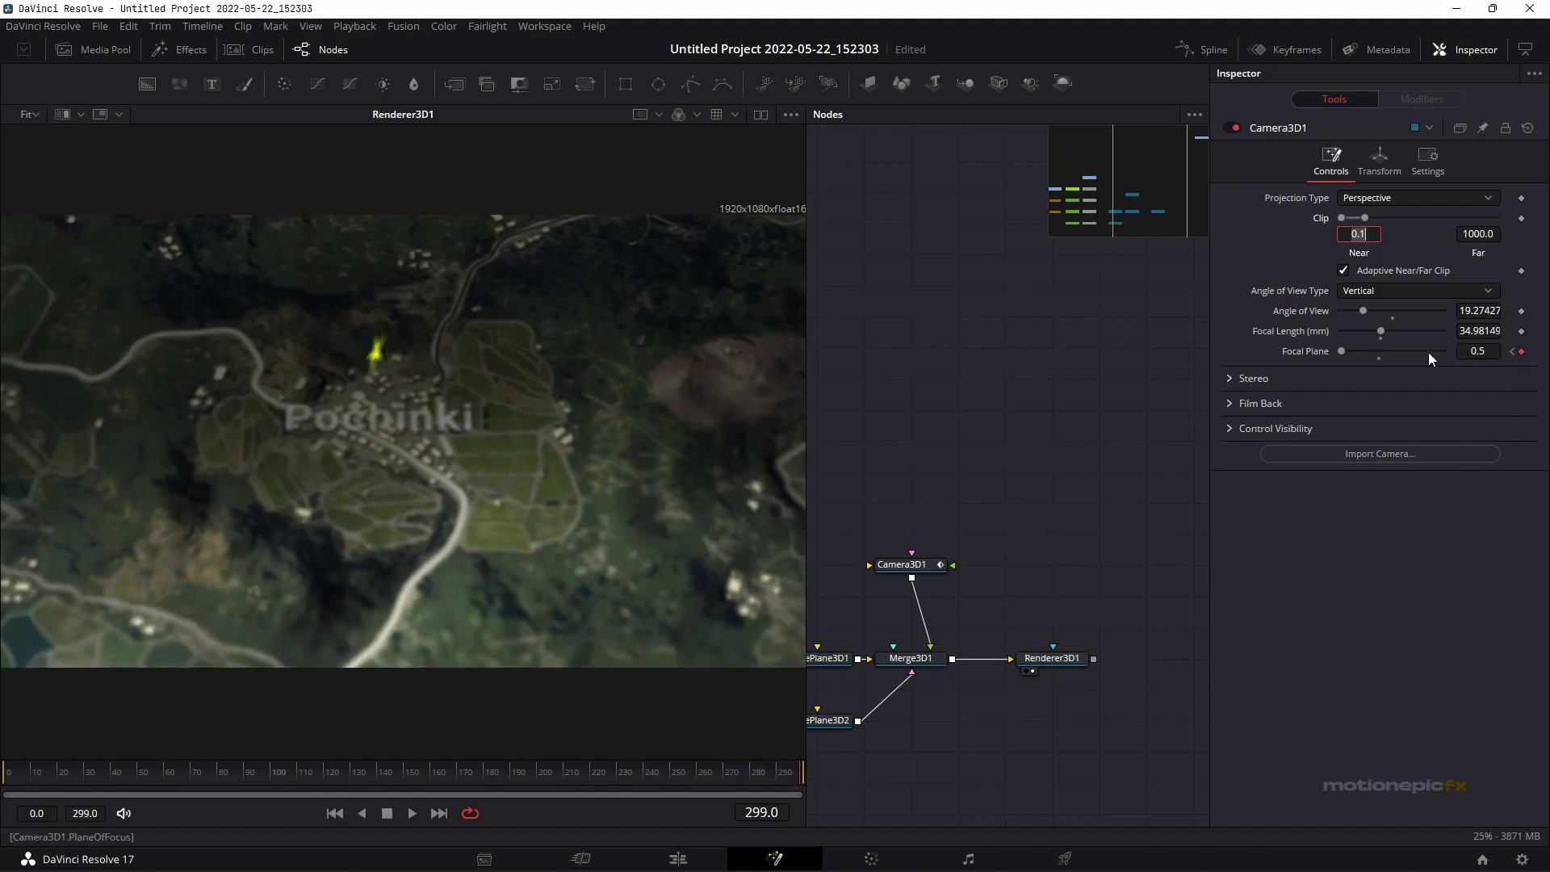
mouse_move(1340, 350)
left_mouse_down()
mouse_move(1436, 360)
mouse_move(1322, 352)
left_mouse_up()
left_click(1491, 349)
type("4")
key("Tab")
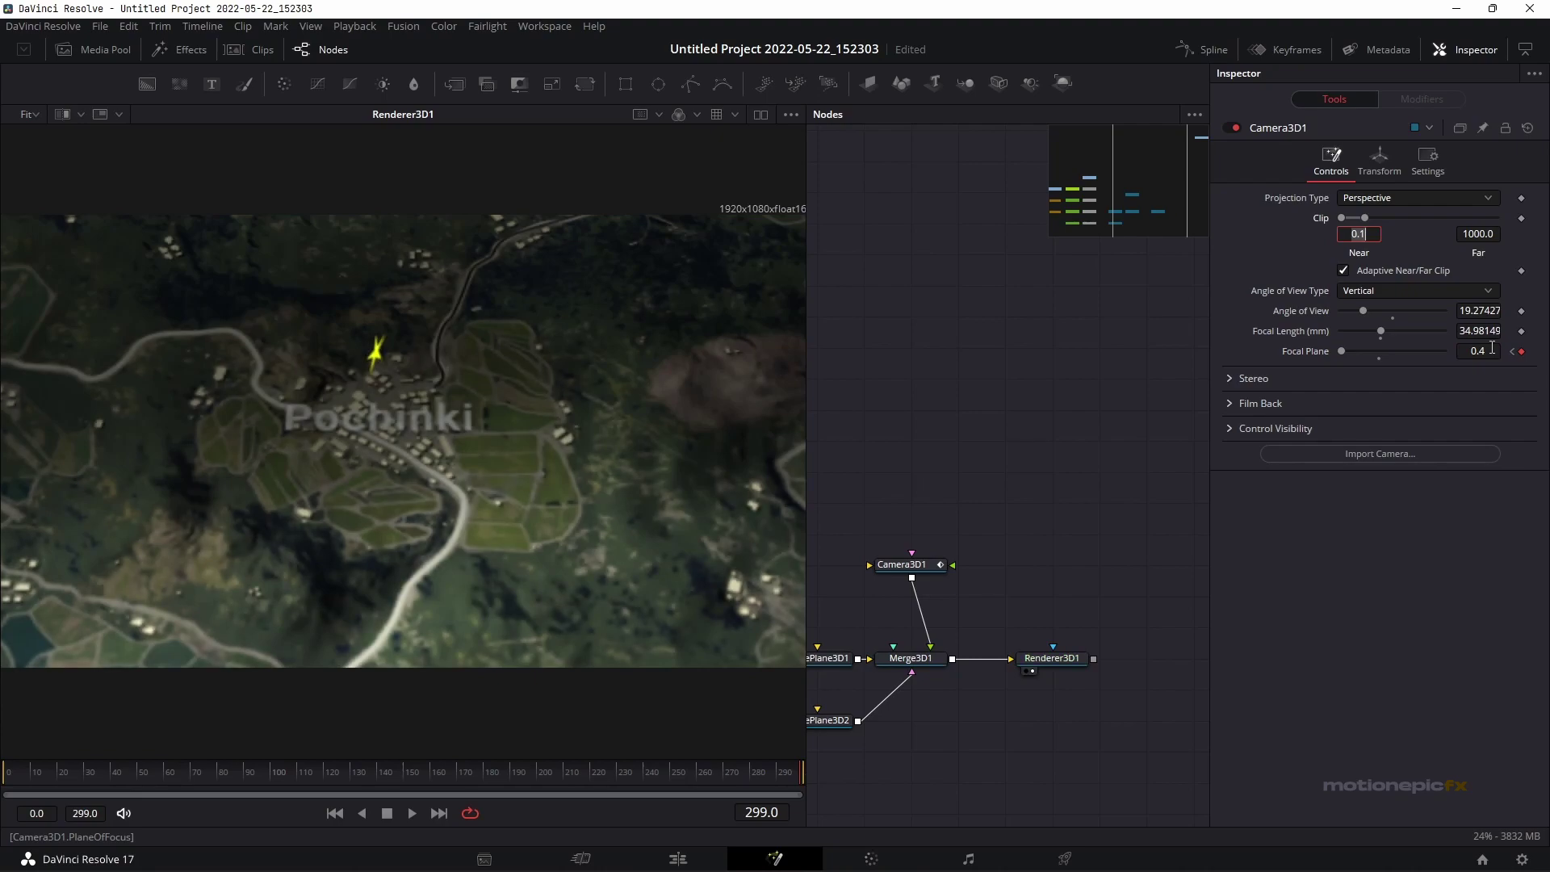
left_click(1492, 349)
type("3")
key("Tab")
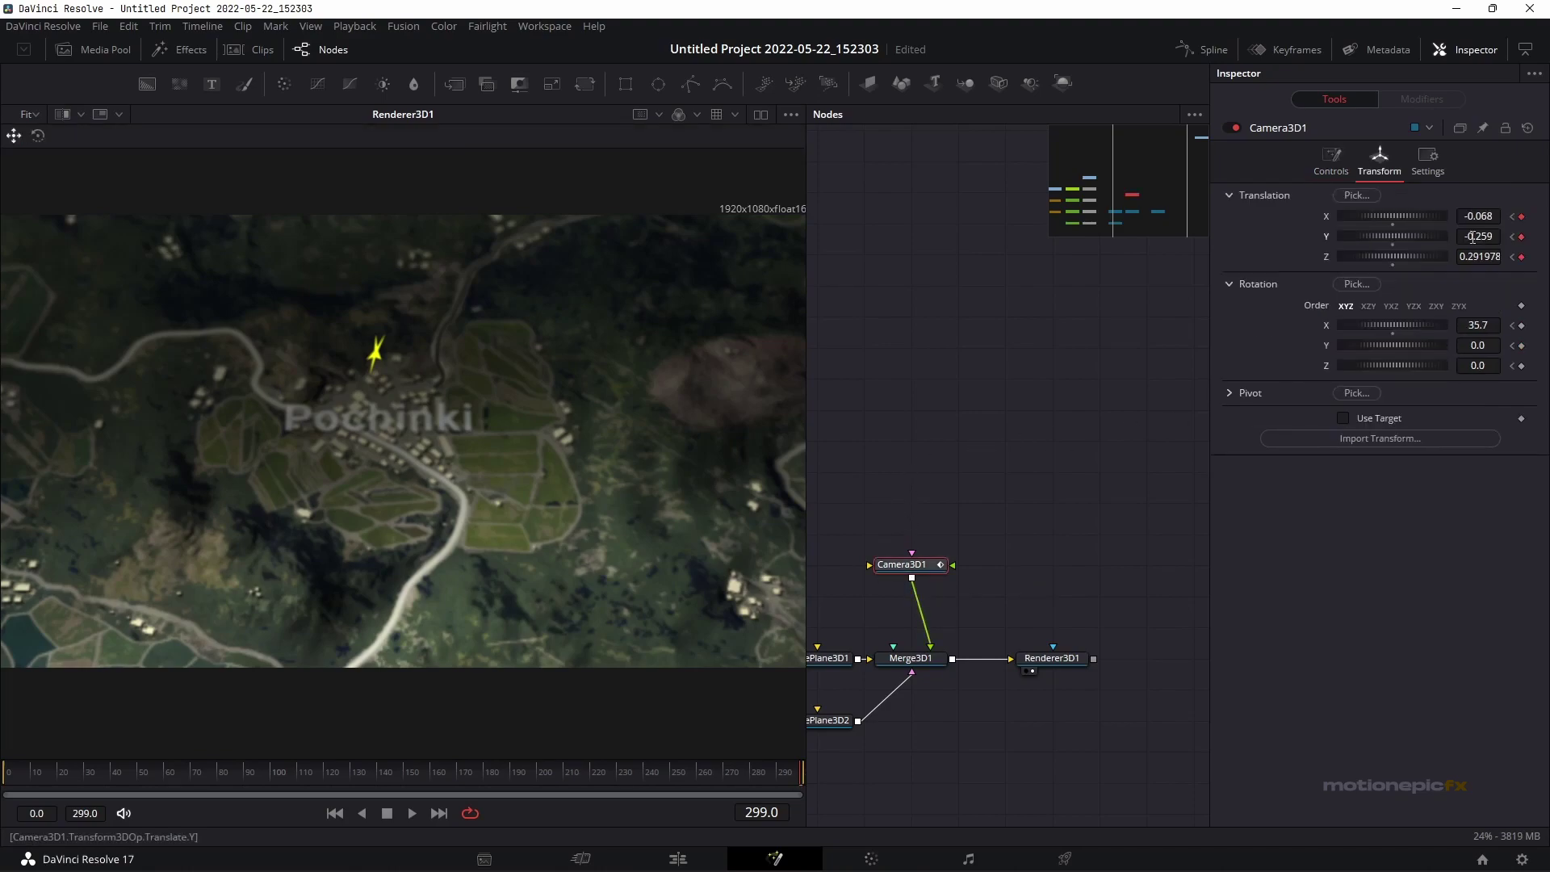
Set Camera3D1's Y translation to -0.242 at frame 299, and play the animation from the first frame to review it
left_click_drag(1481, 240, 1495, 240)
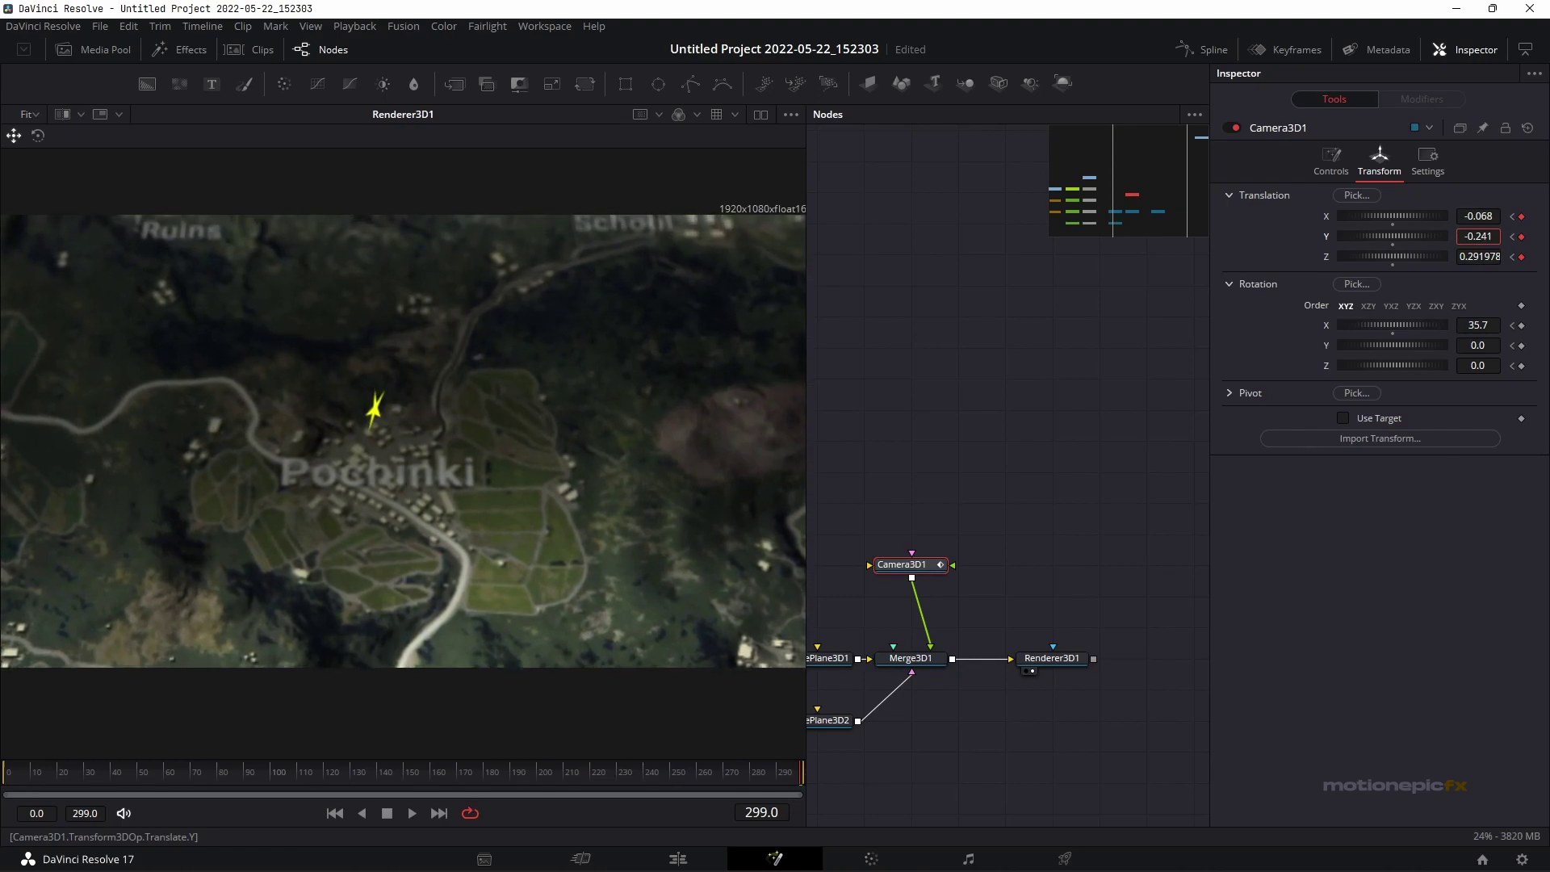
key("Down")
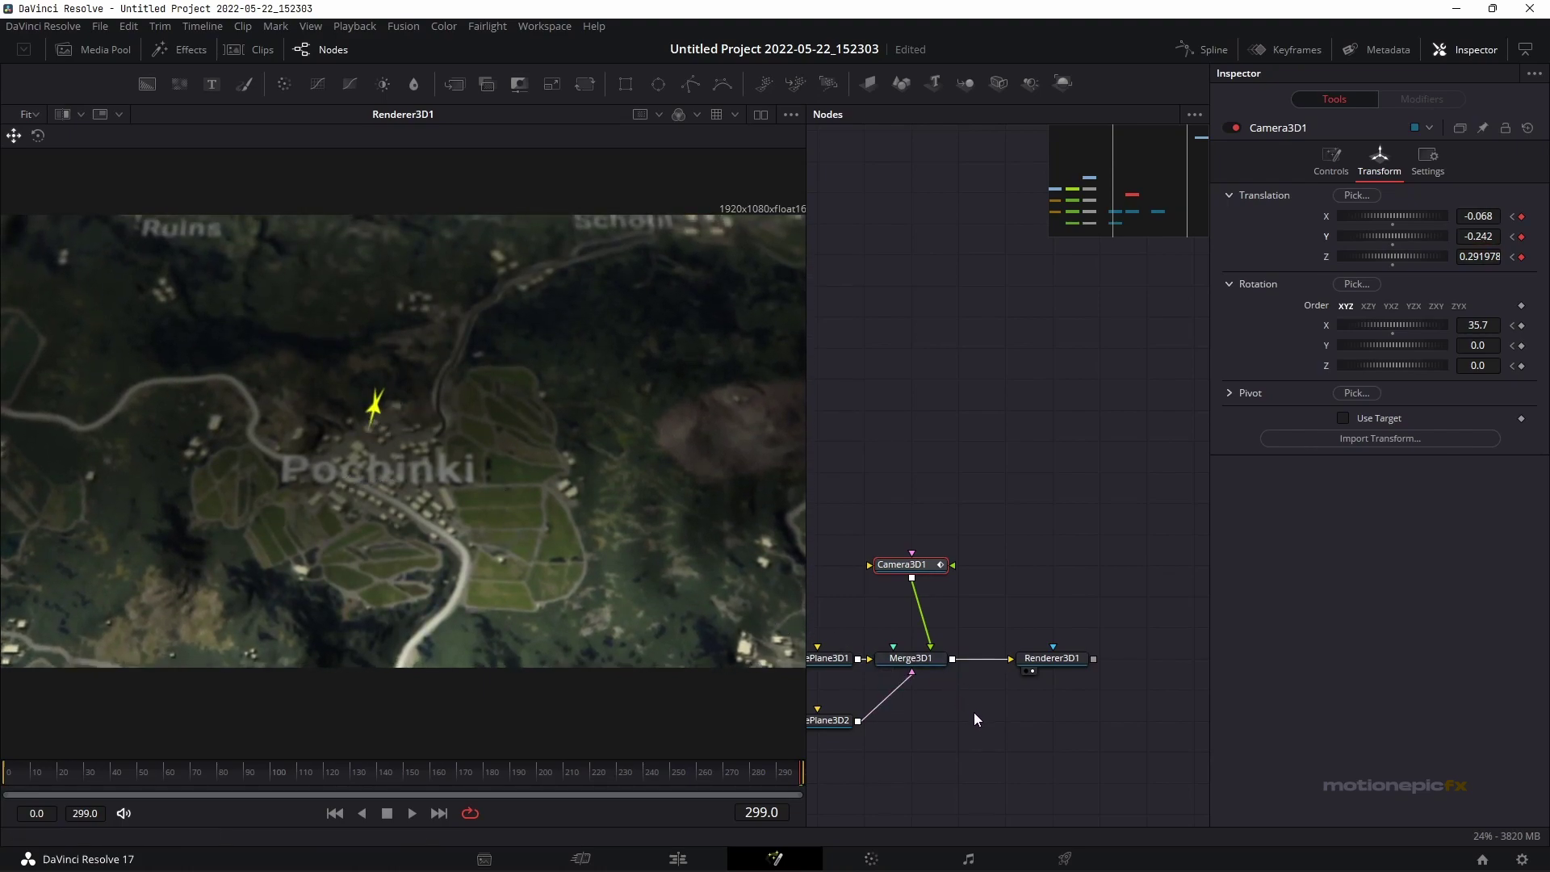
left_click(335, 814)
key("space")
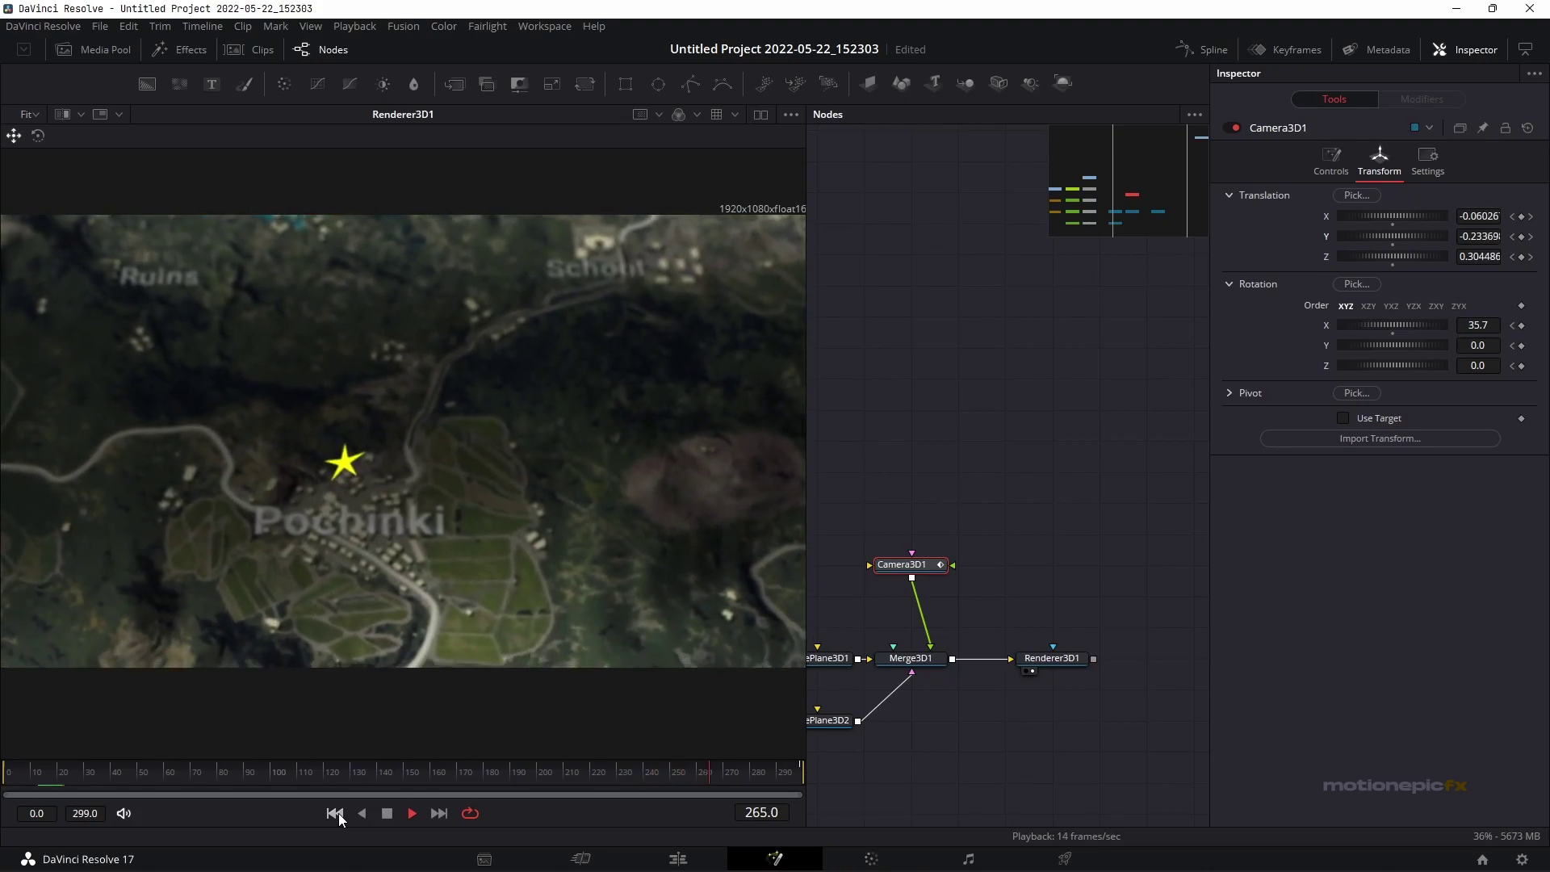
left_click(335, 814)
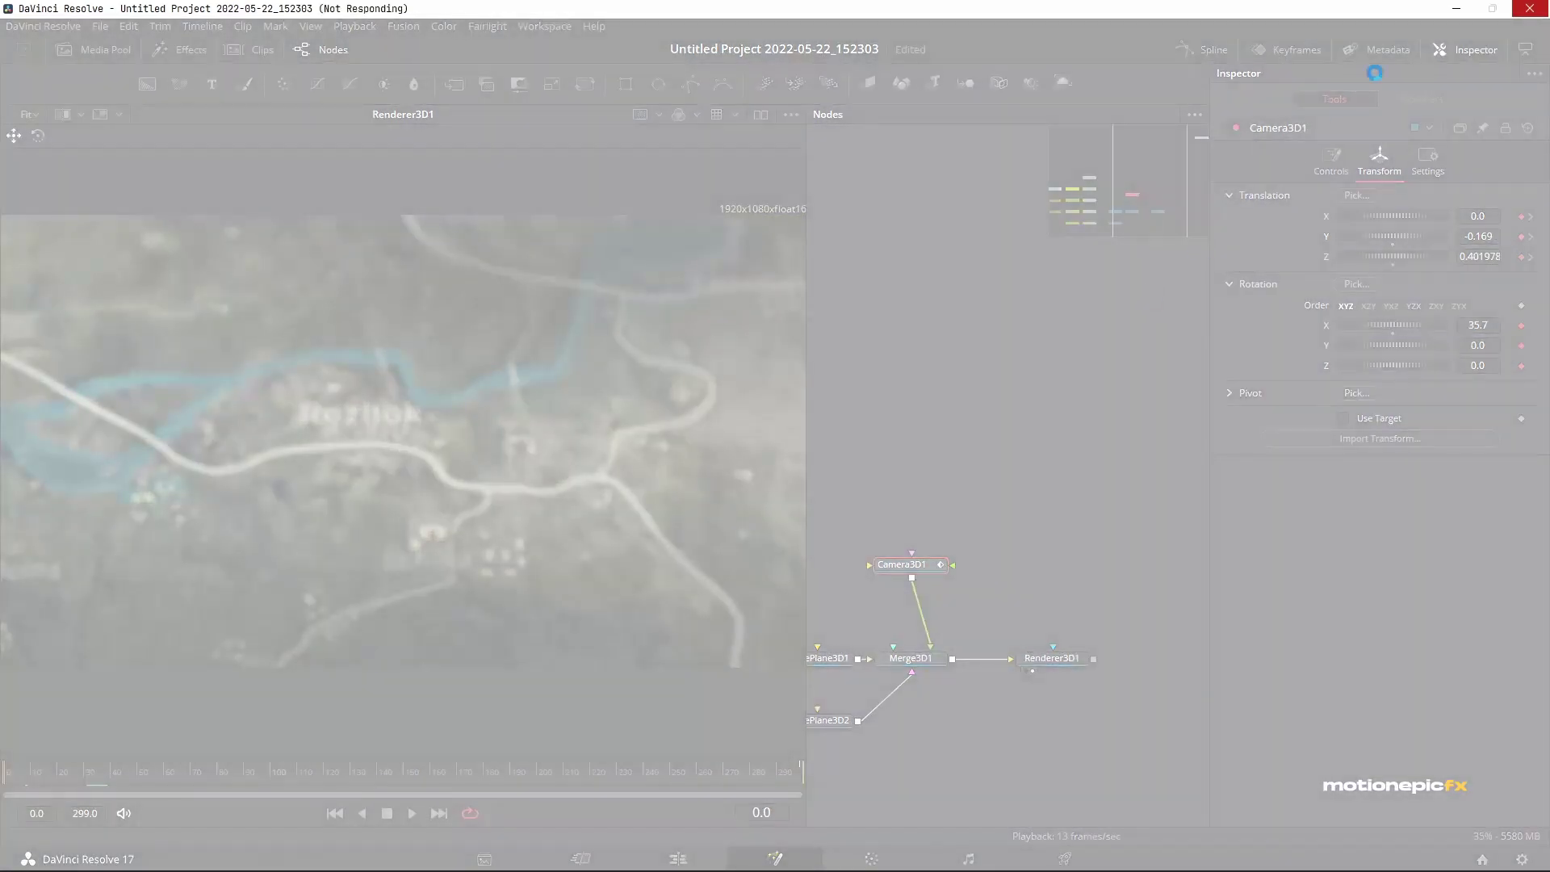